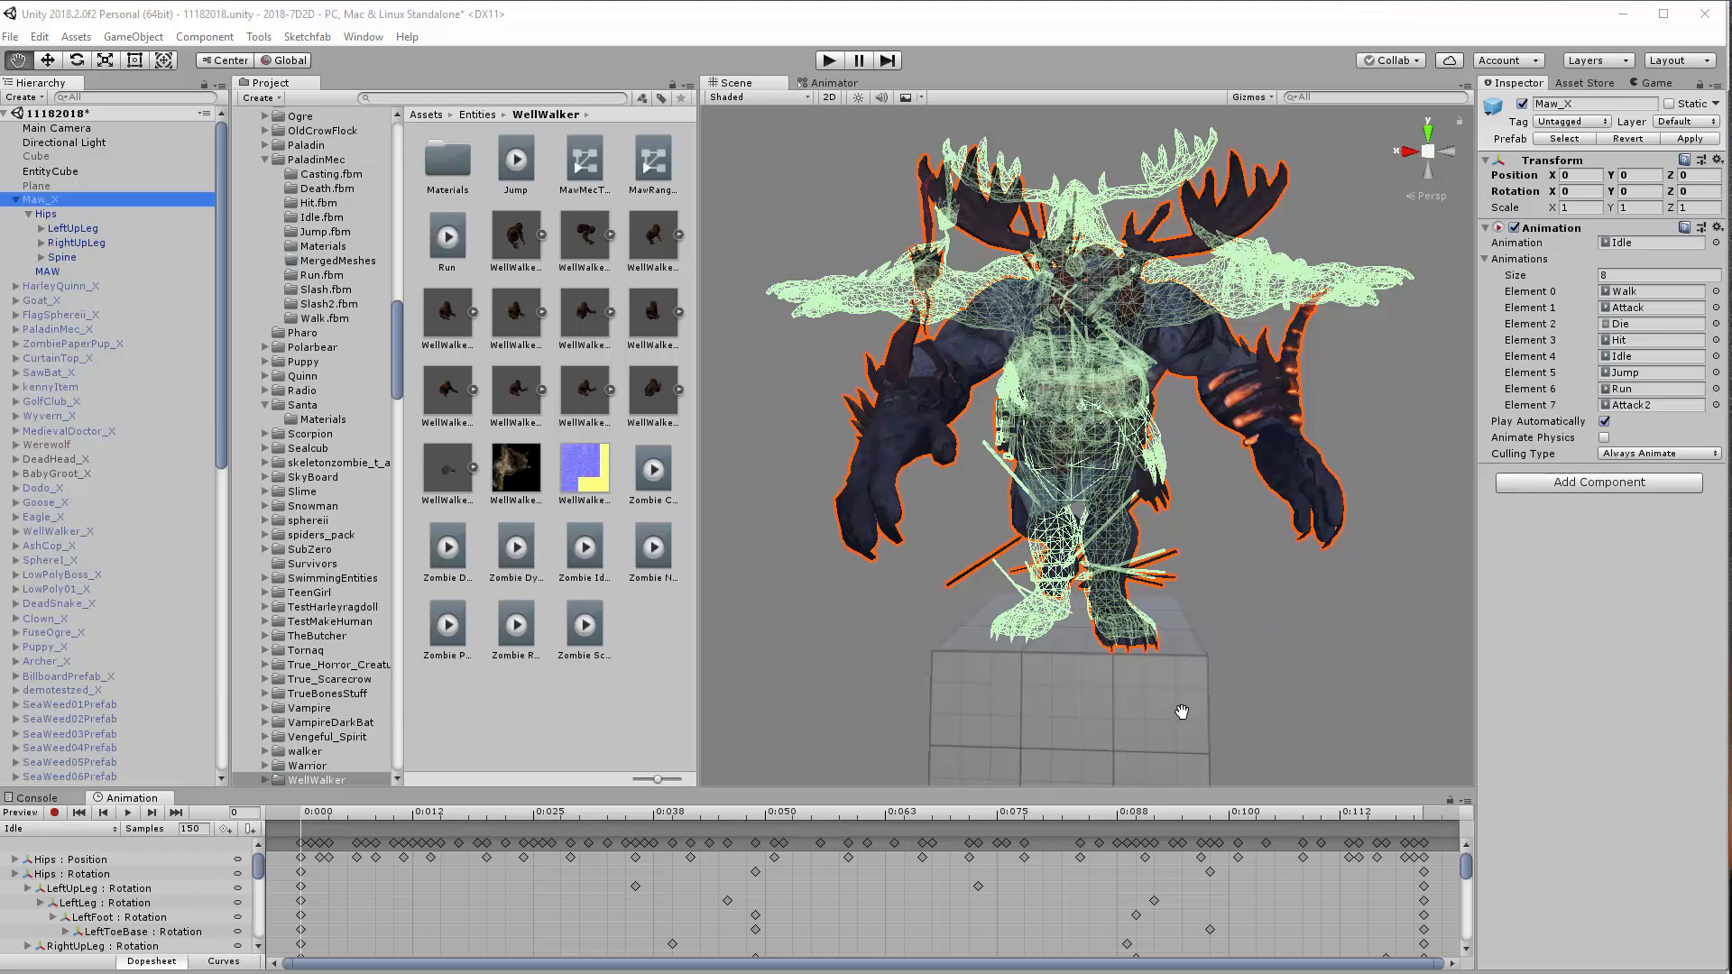
# Remove the Mesh Collider component from the MAW mesh object under Maw_X
pyautogui.click(48, 271)
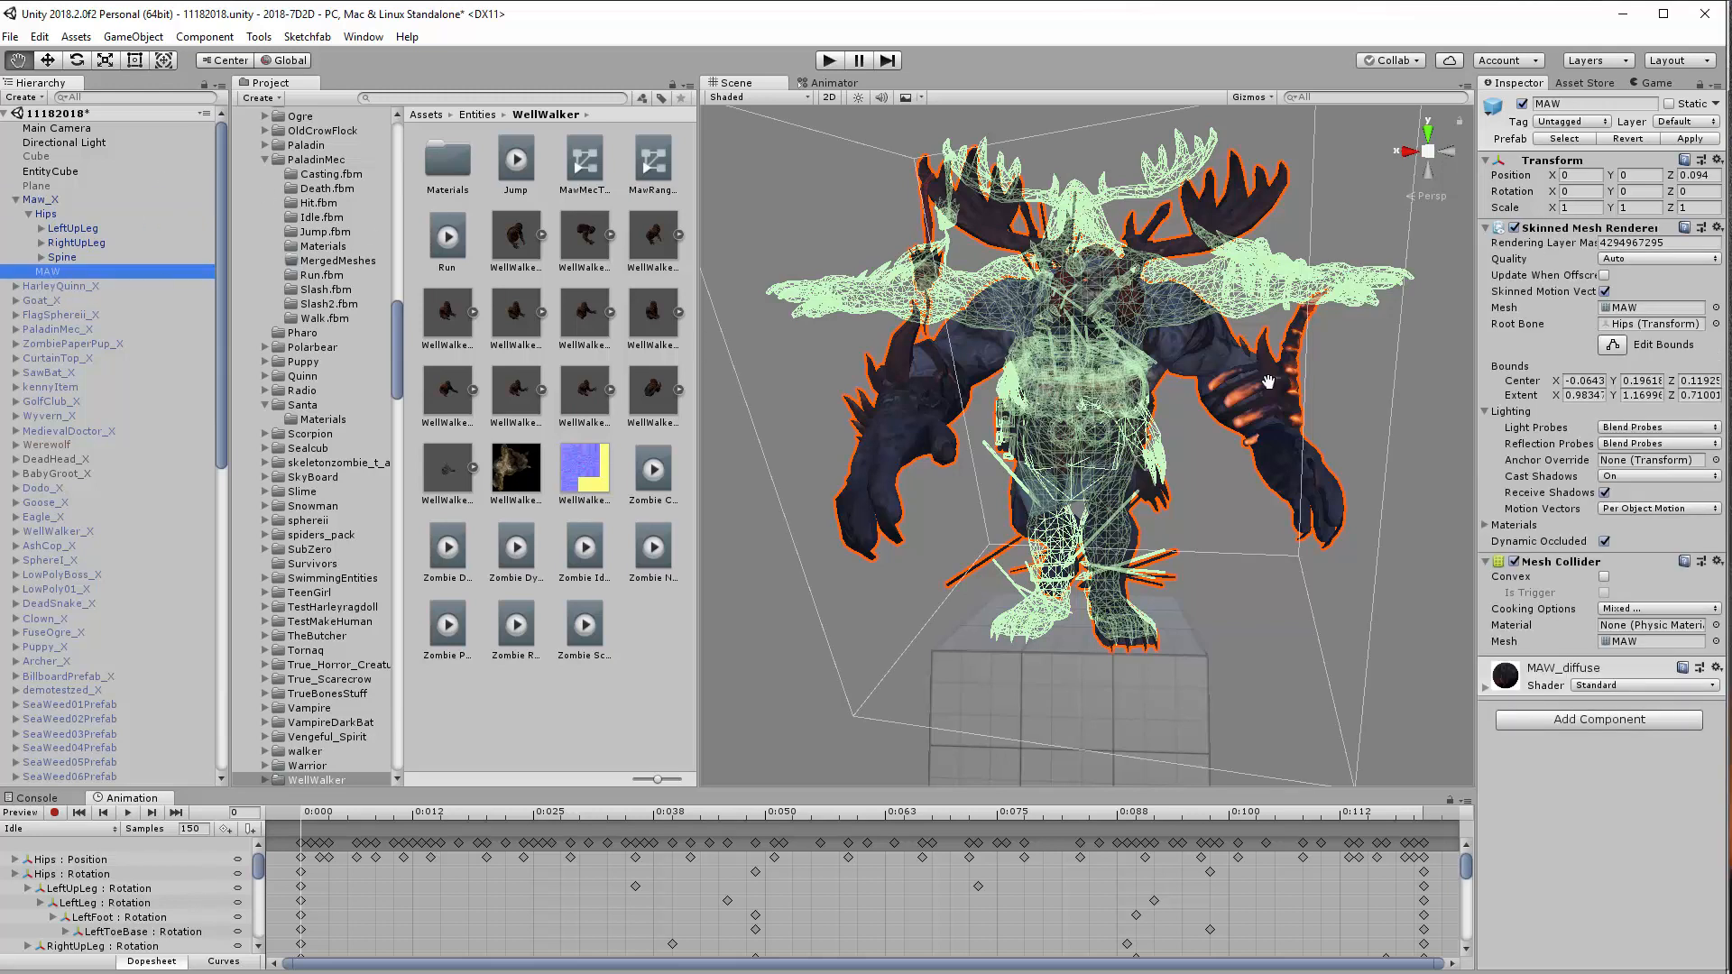
pyautogui.click(1717, 563)
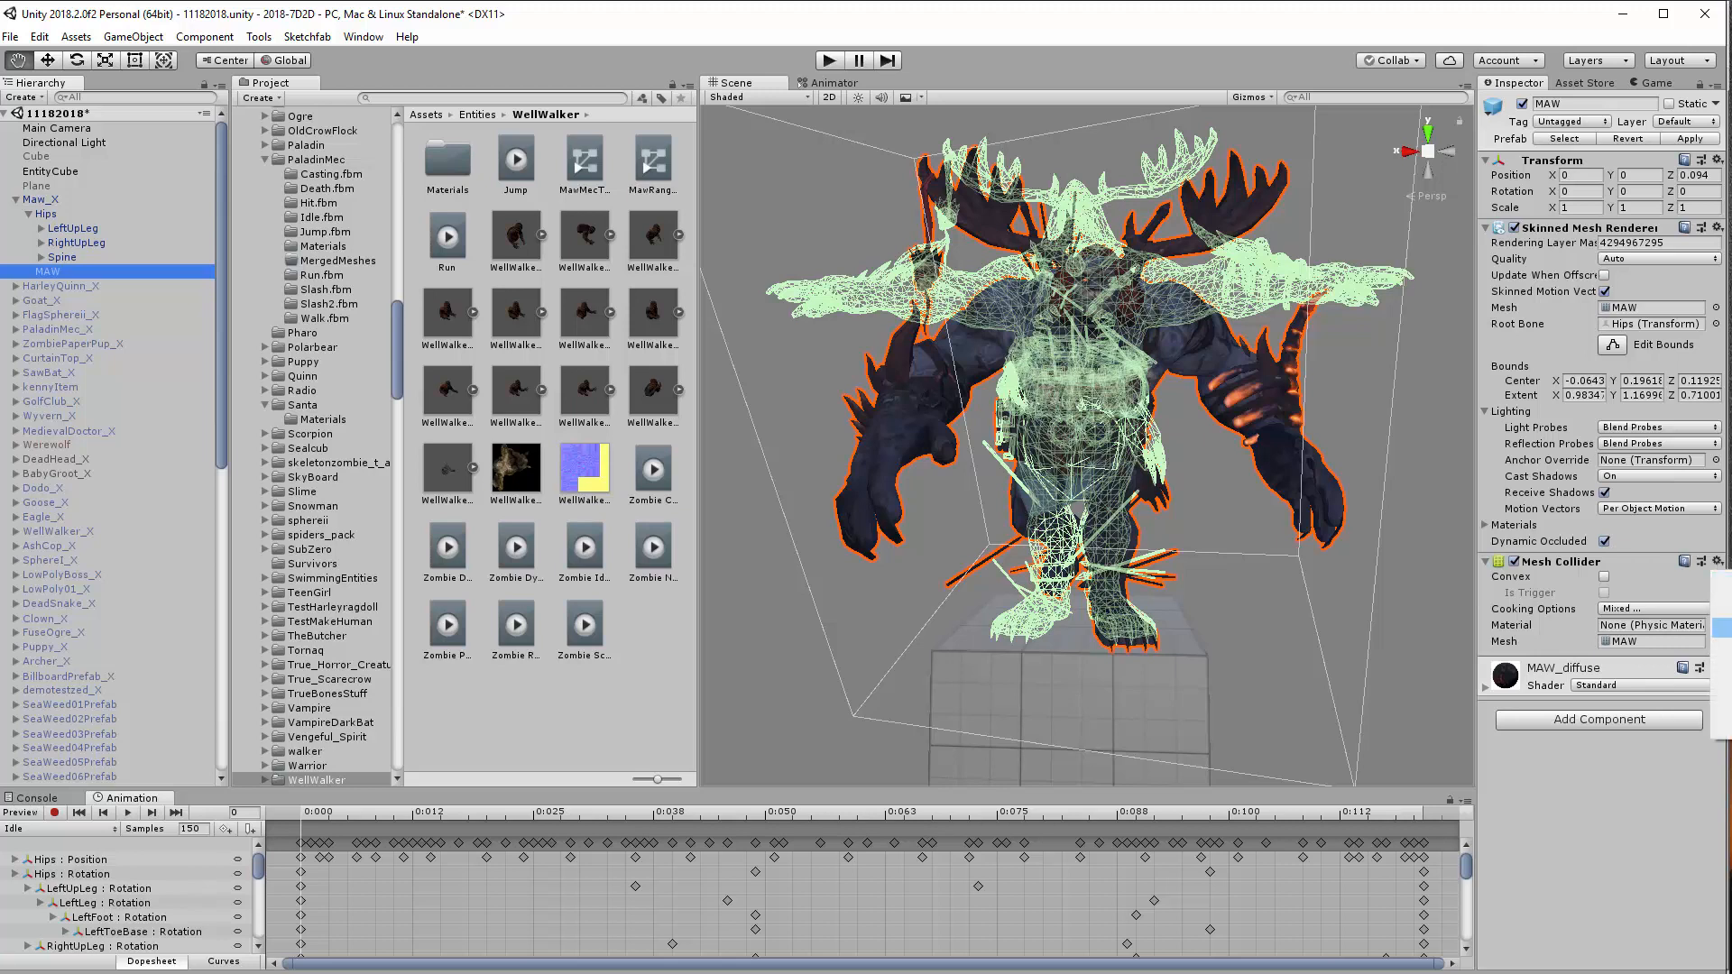
pyautogui.click(1719, 626)
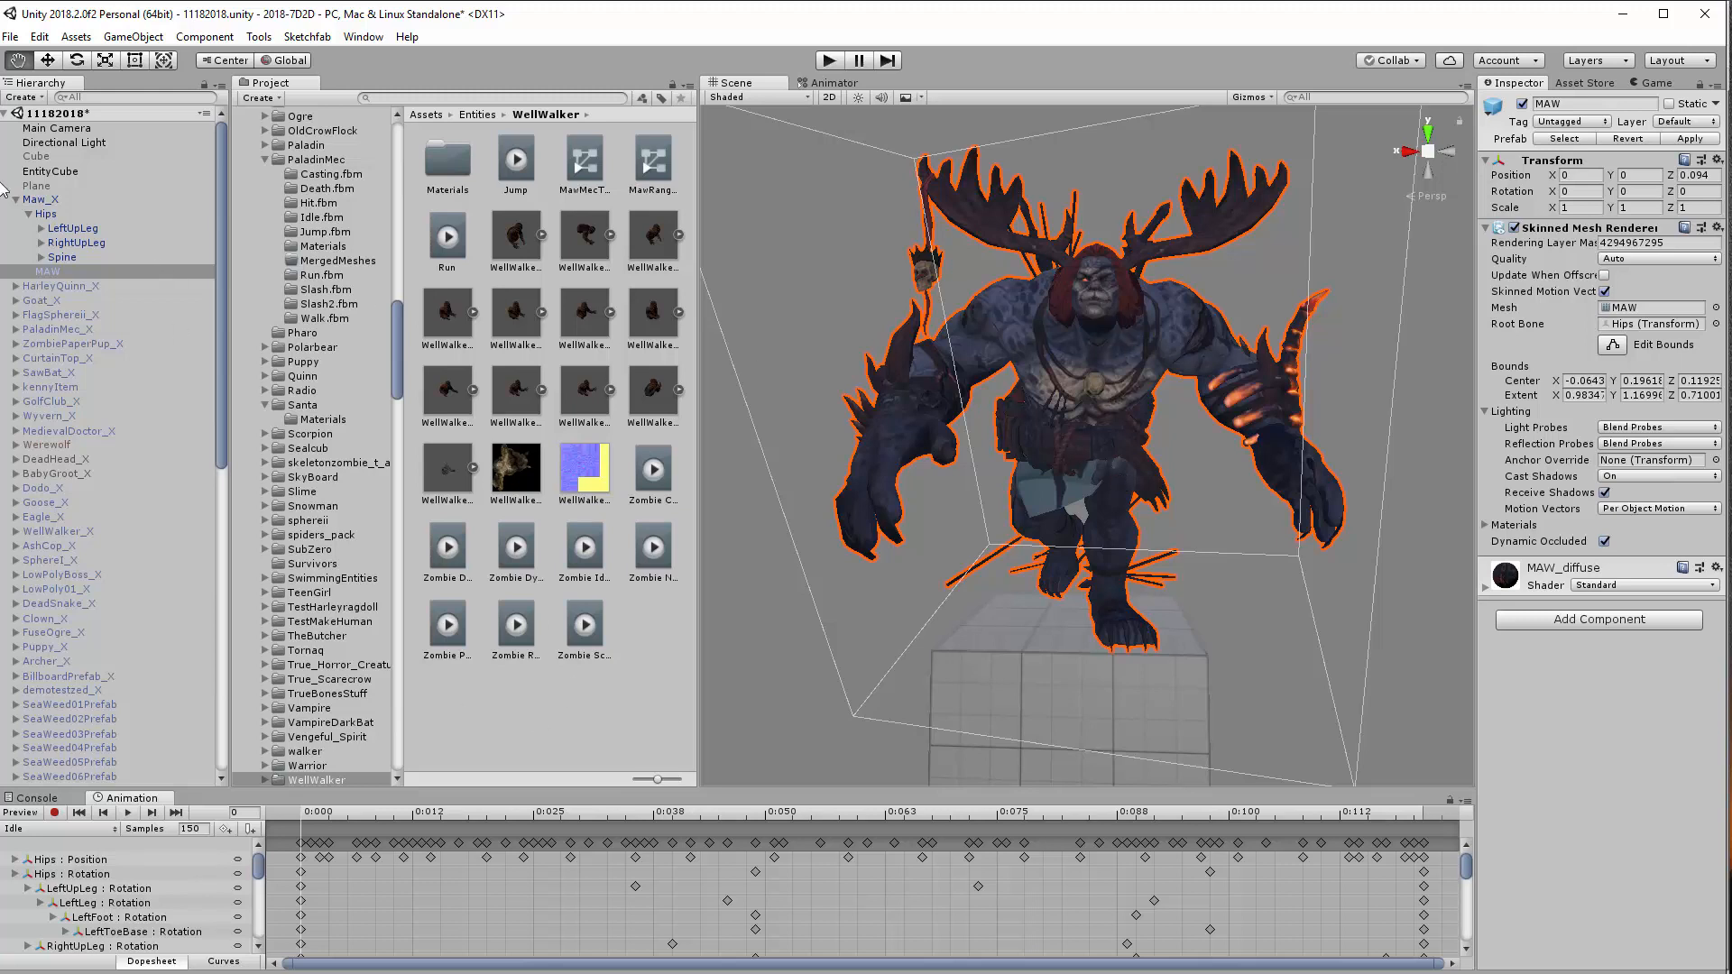
# Select the Maw_X root object and open the Animations folder of the Maw entity in the project assets
pyautogui.click(38, 200)
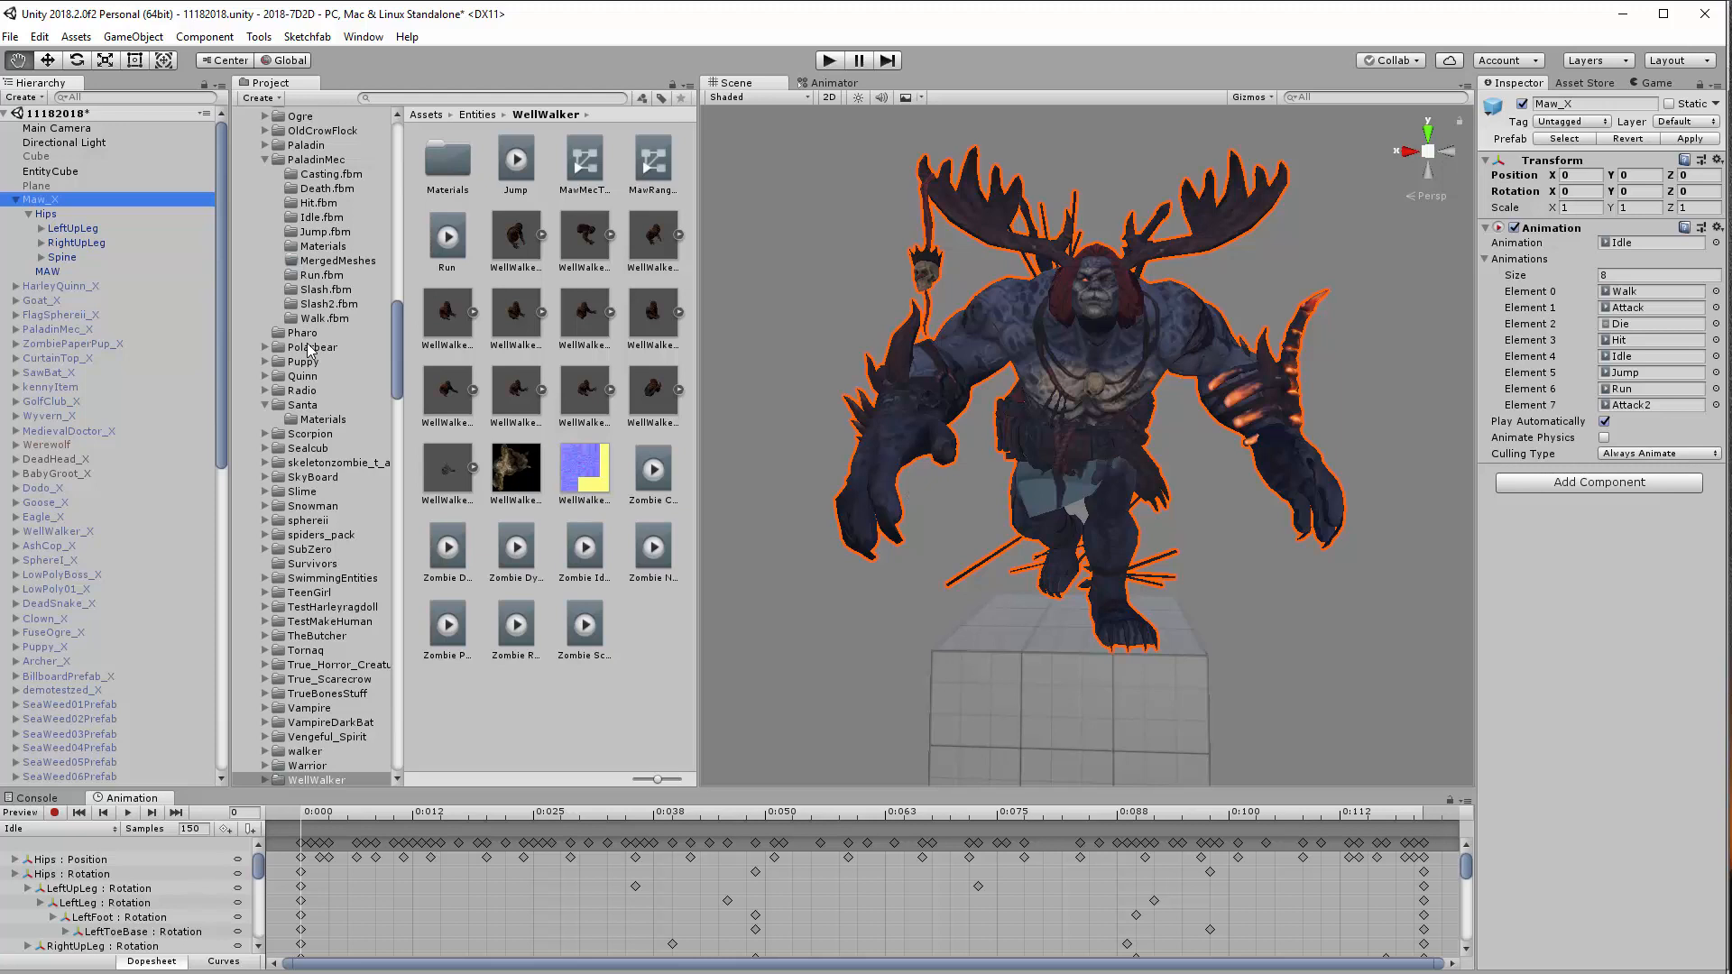
pyautogui.scroll(6, 308, 350)
pyautogui.scroll(7, 307, 350)
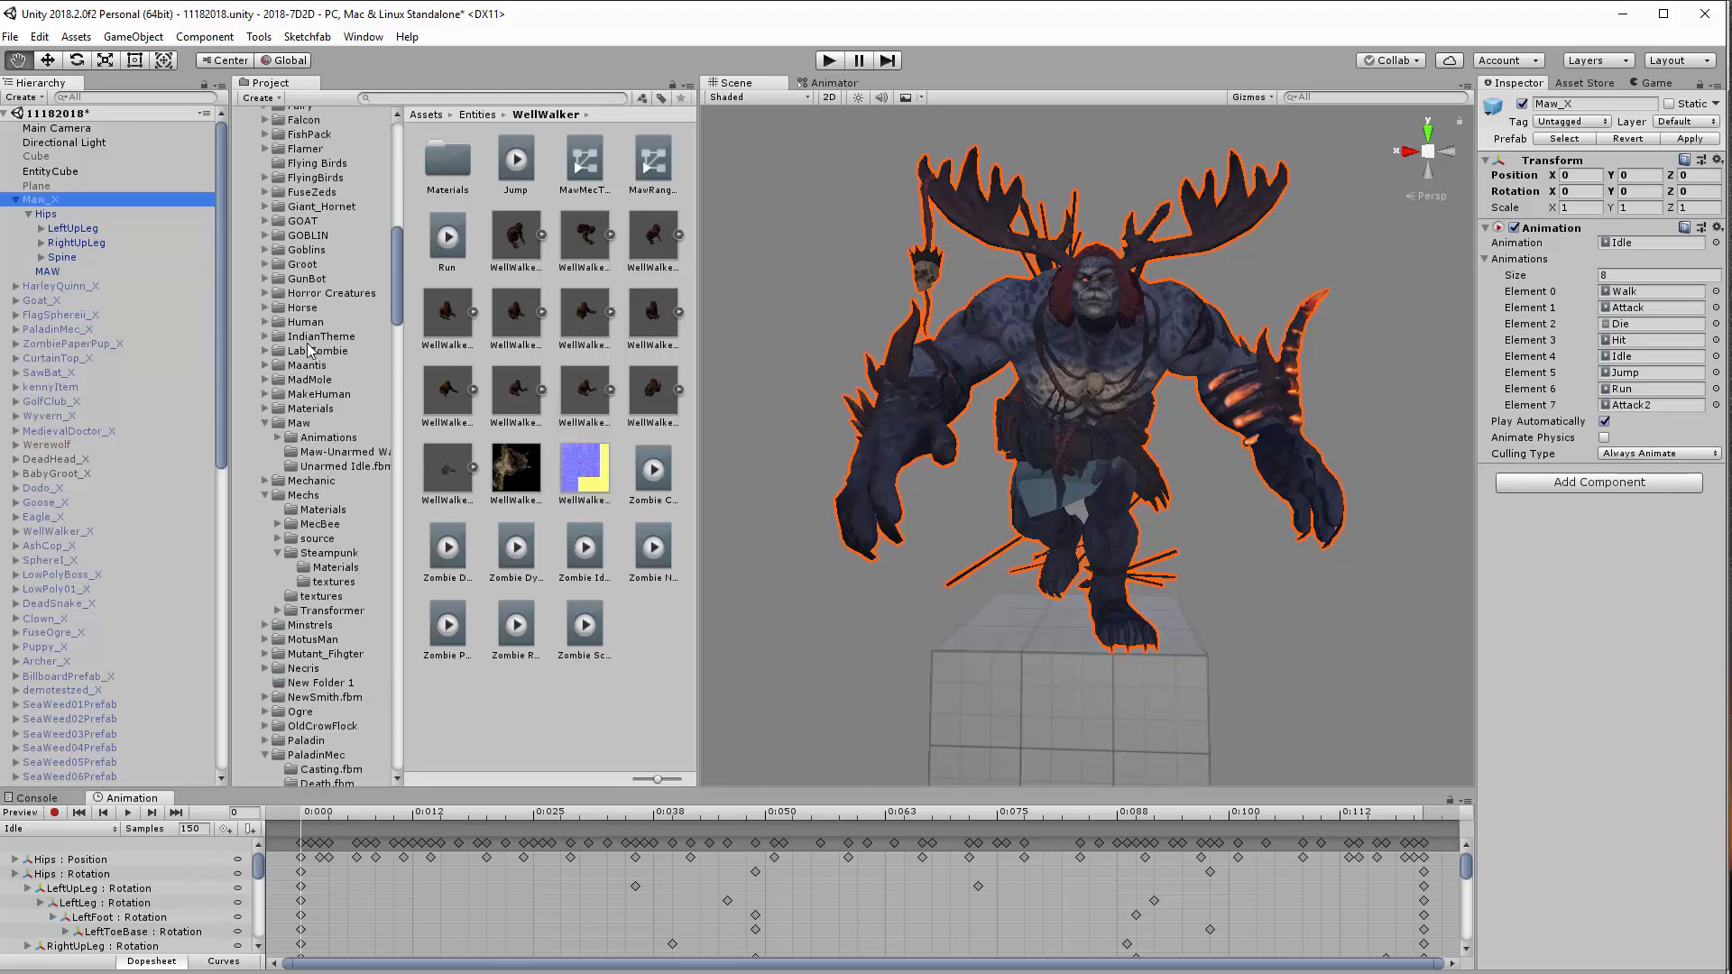
pyautogui.click(305, 425)
pyautogui.click(311, 438)
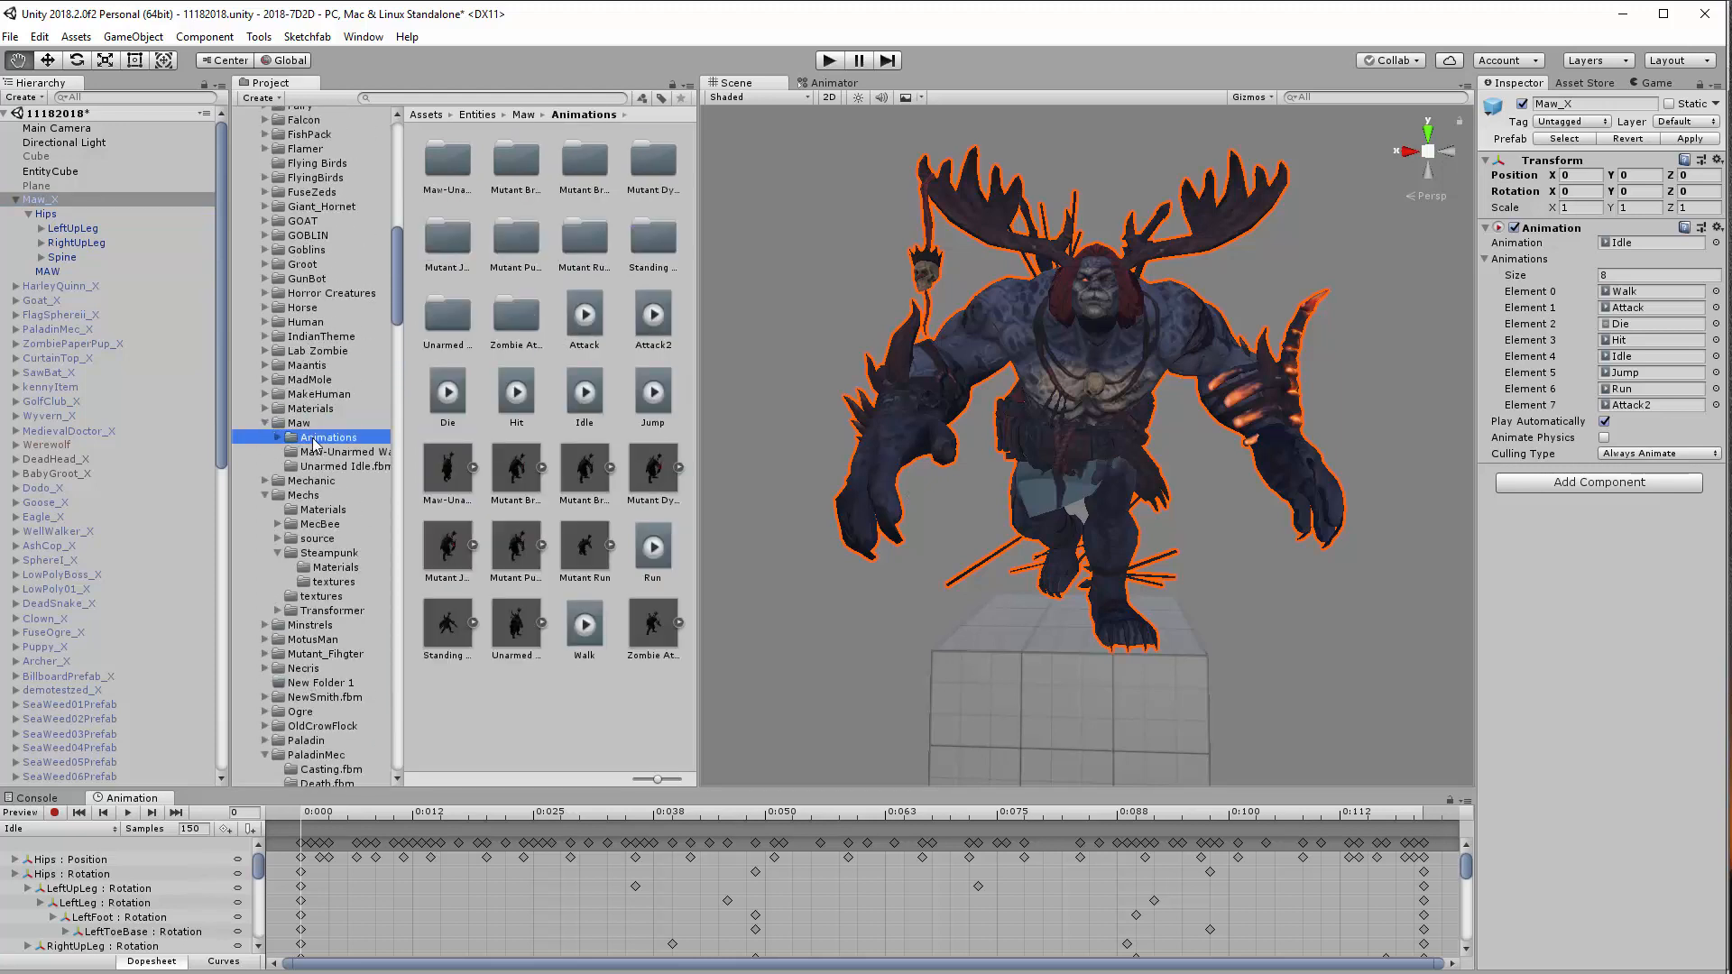
# Turn off the Legacy flag of the Idle animation clip in the Debug inspector and return the inspector to Normal mode
pyautogui.click(585, 391)
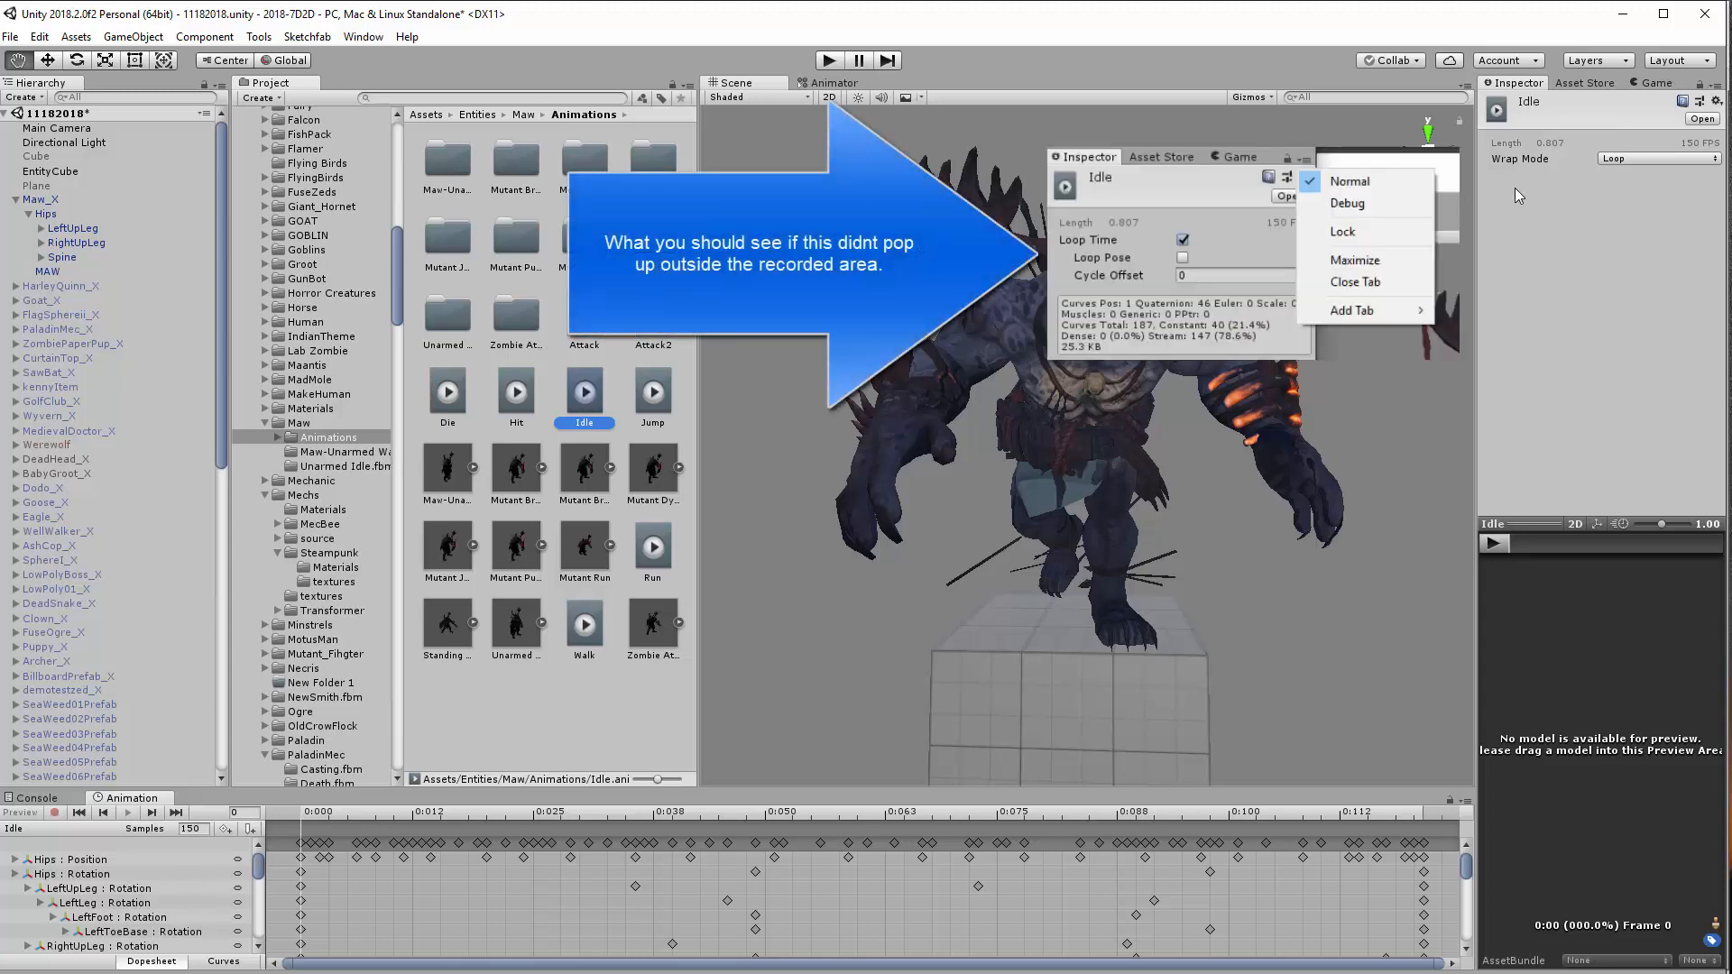
pyautogui.click(1718, 84)
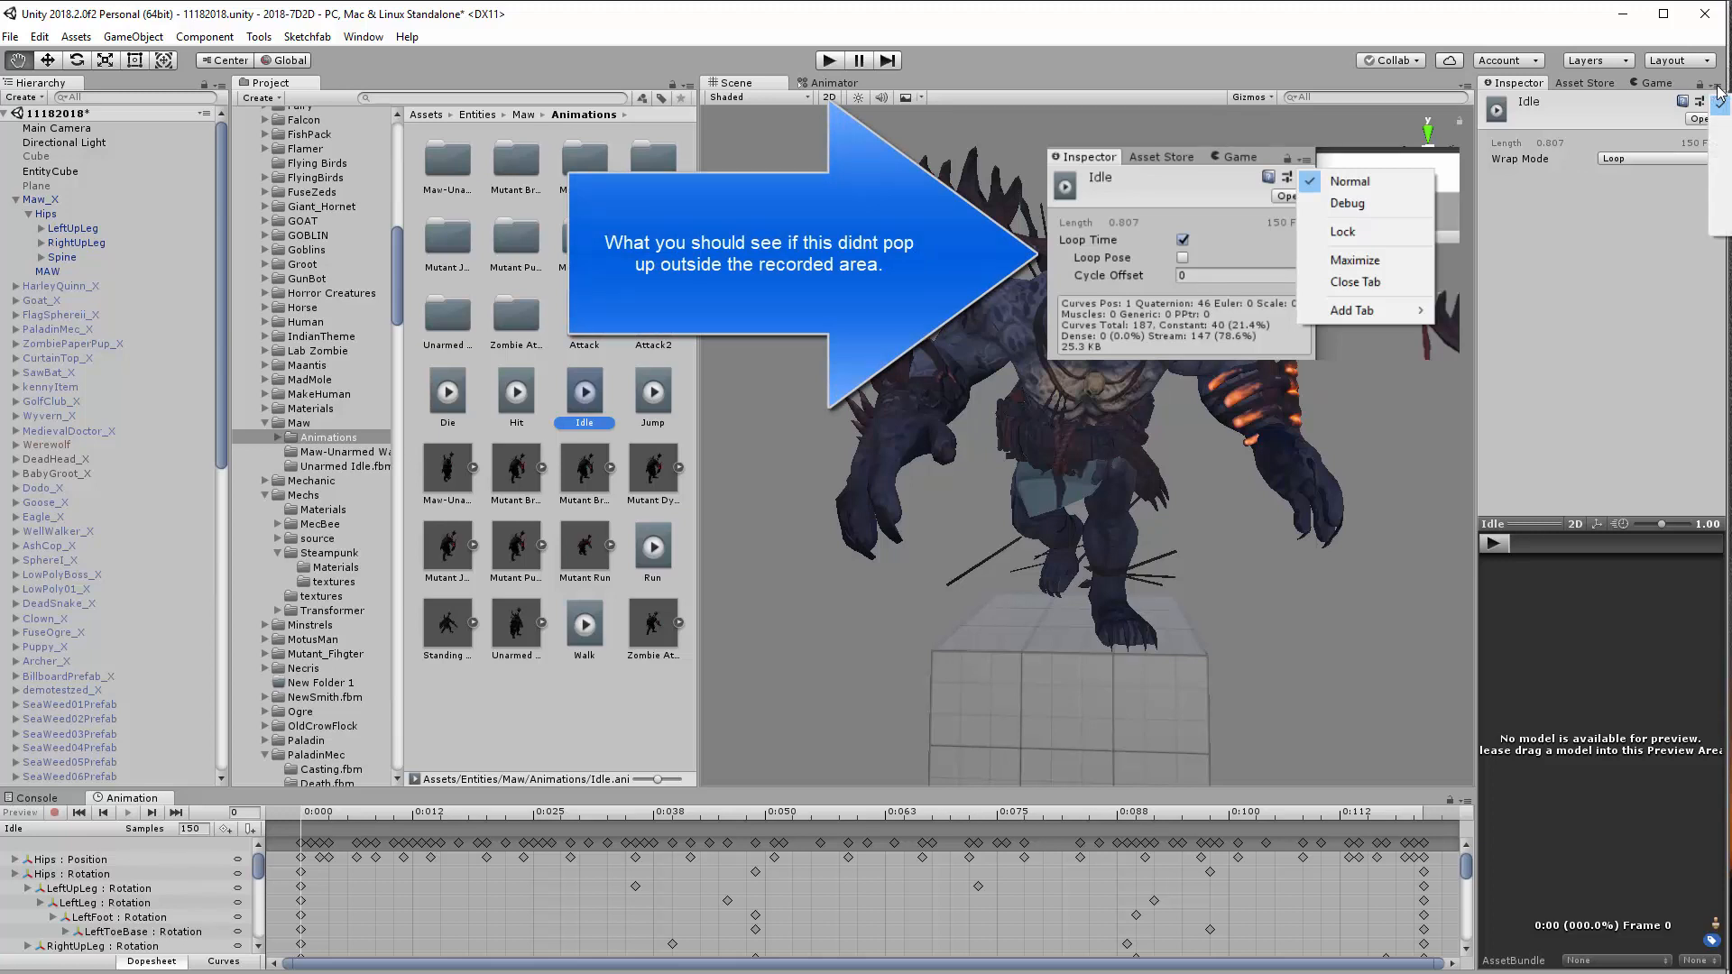
pyautogui.click(1723, 126)
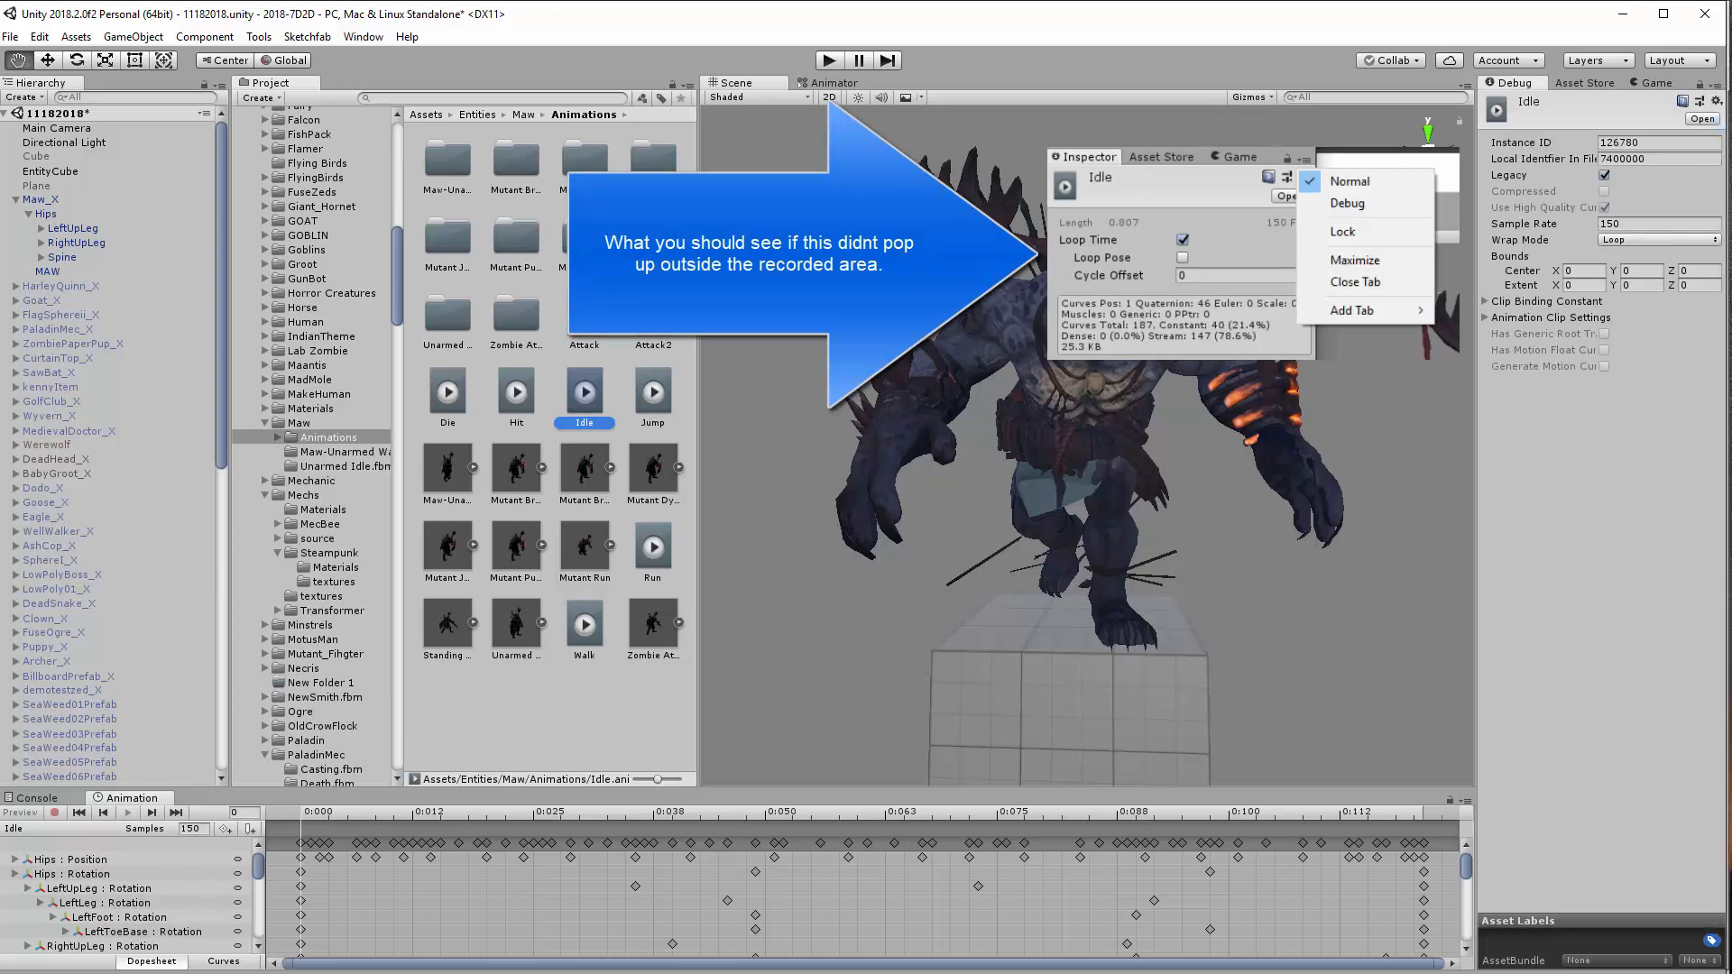
pyautogui.click(1604, 176)
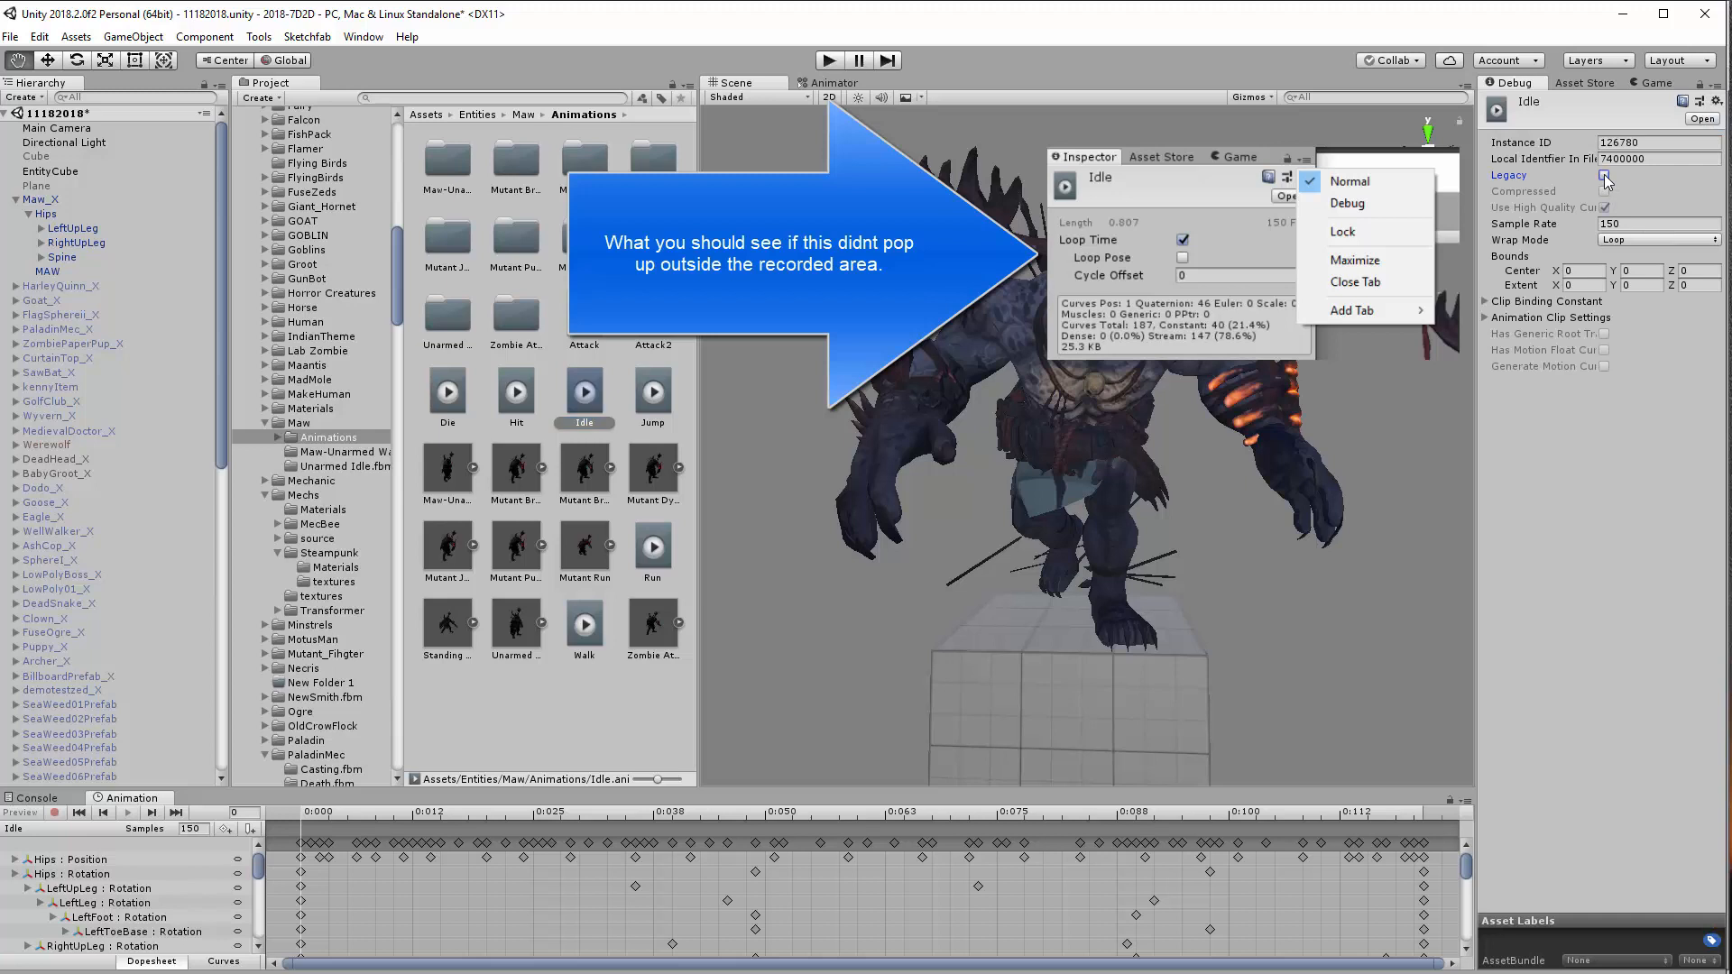
pyautogui.click(1718, 85)
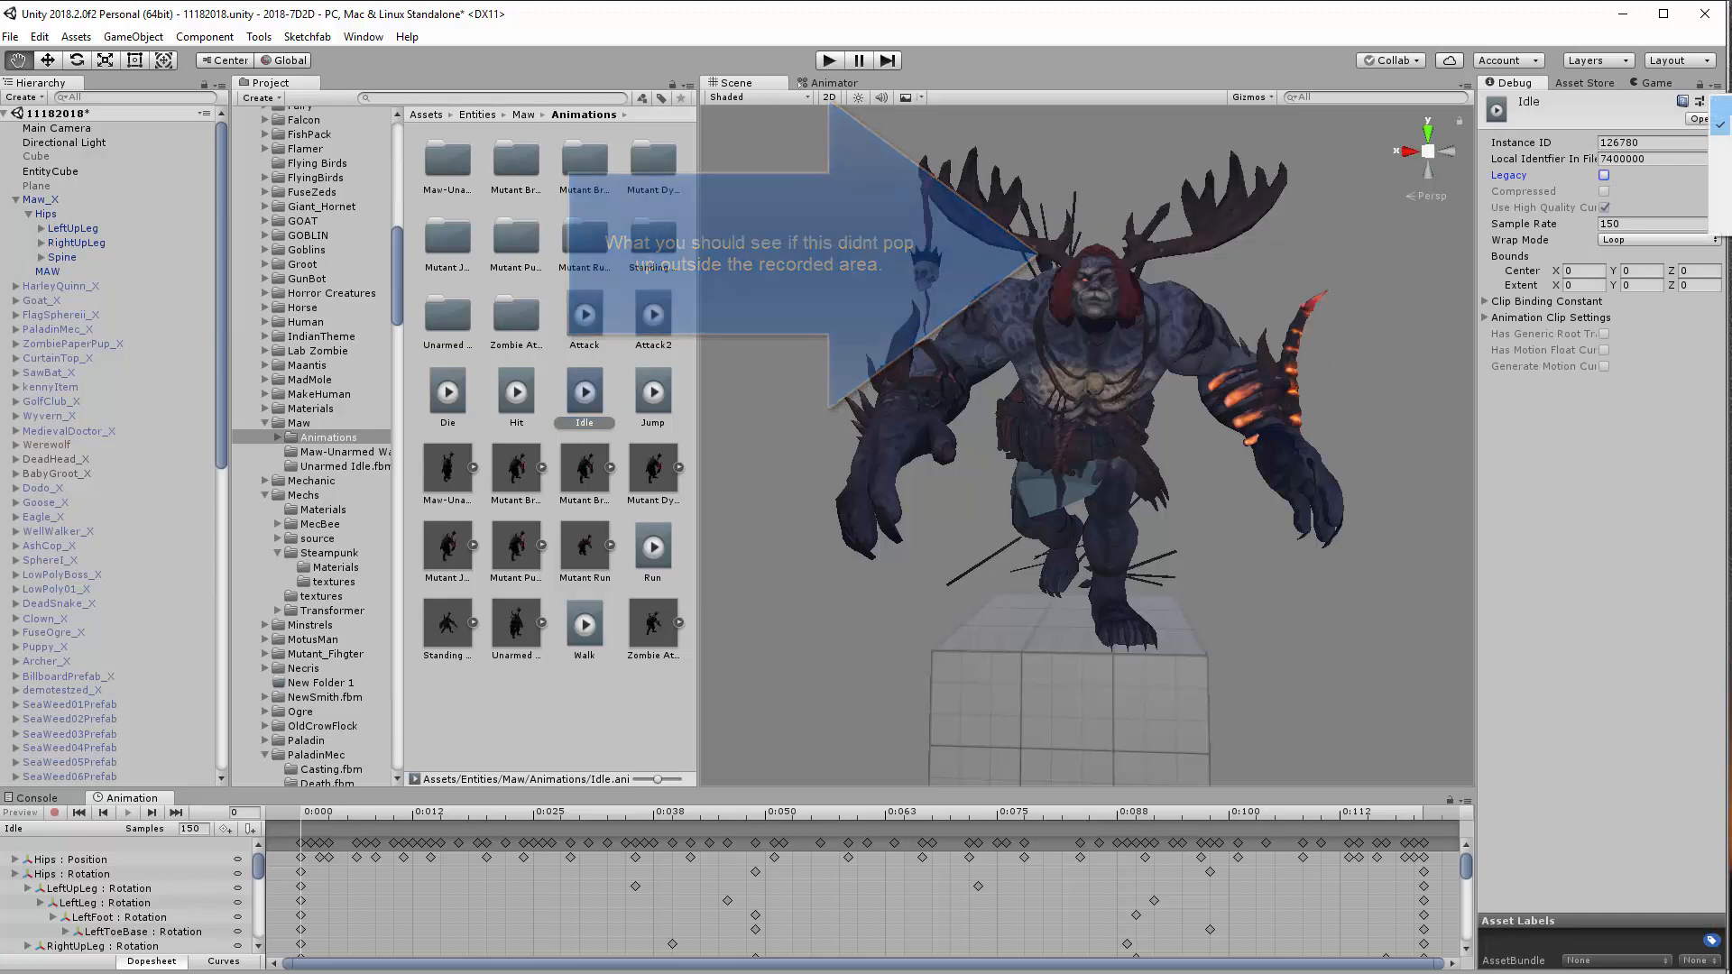
pyautogui.click(1725, 109)
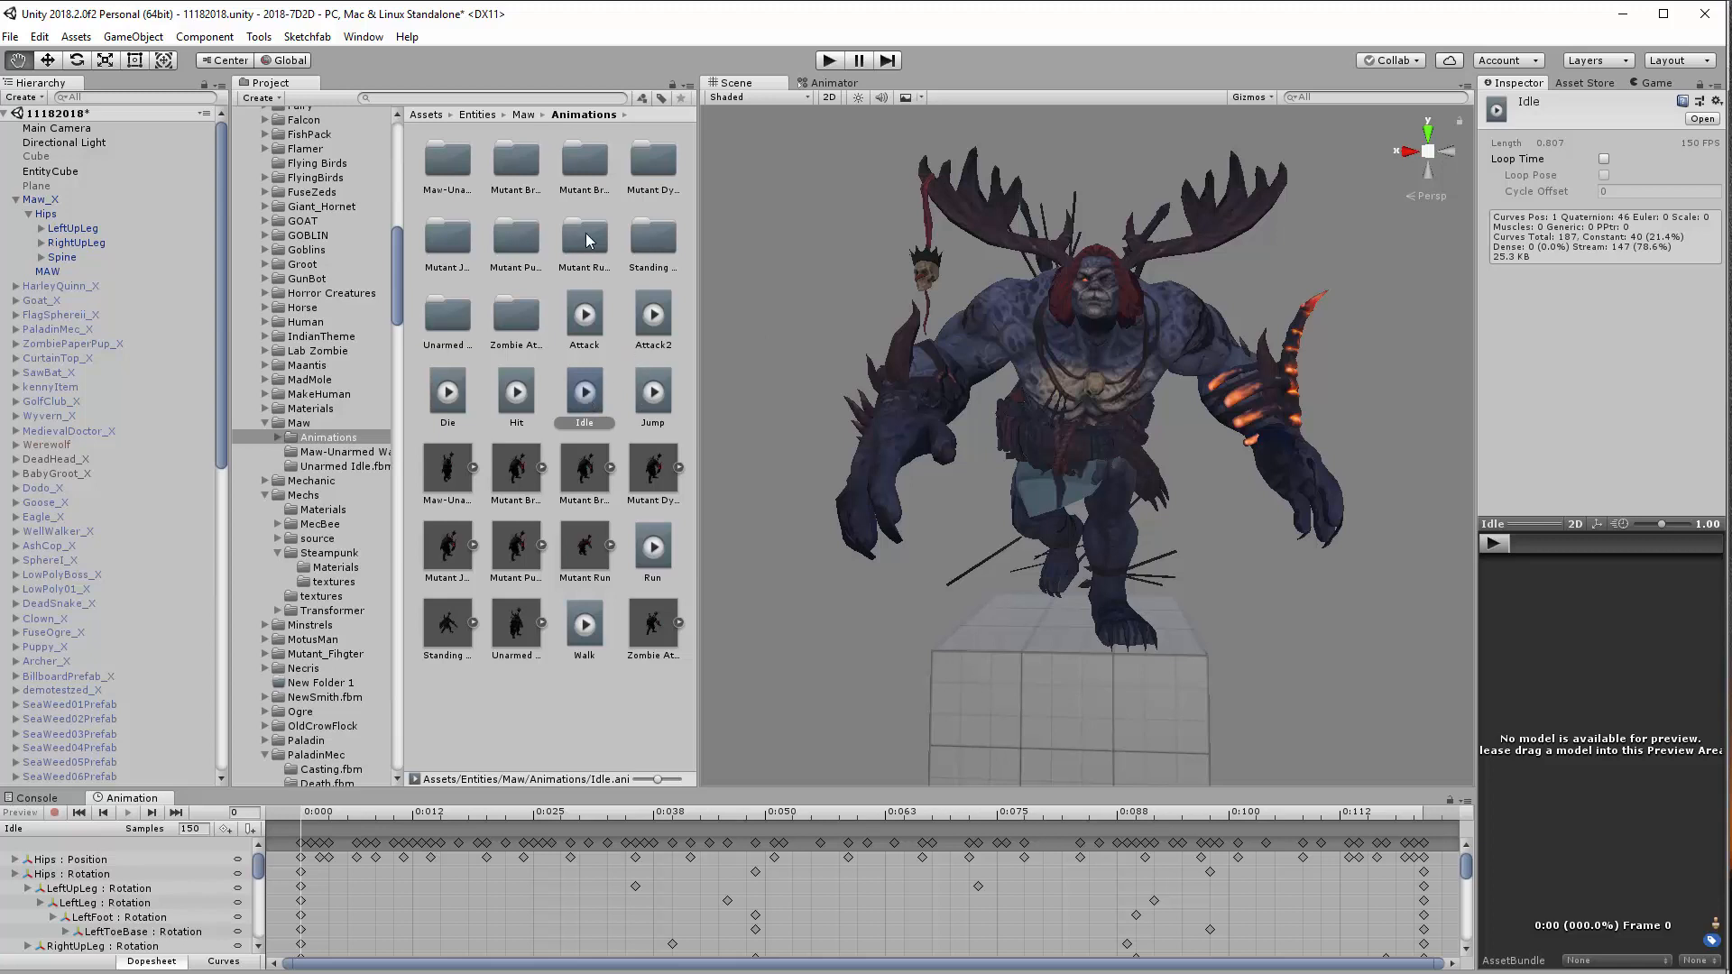
# Turn off Legacy for the Attack clip in the inspector's Debug mode and switch back to Normal mode
pyautogui.click(588, 316)
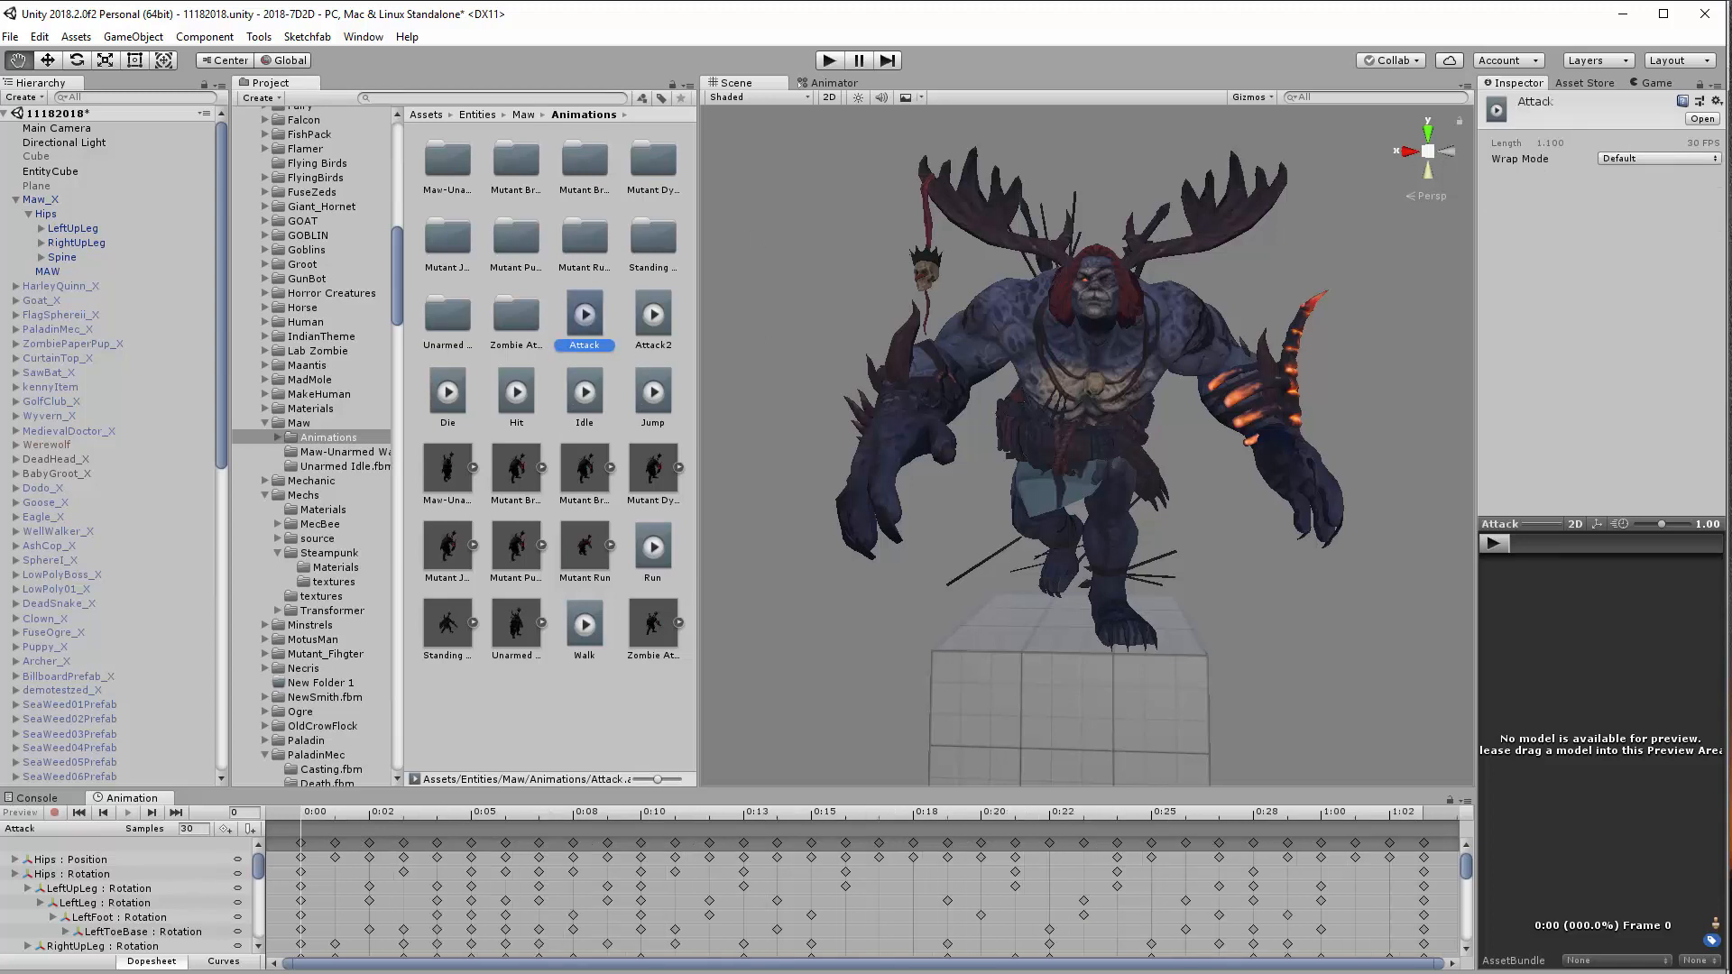
pyautogui.click(1718, 85)
pyautogui.click(1723, 121)
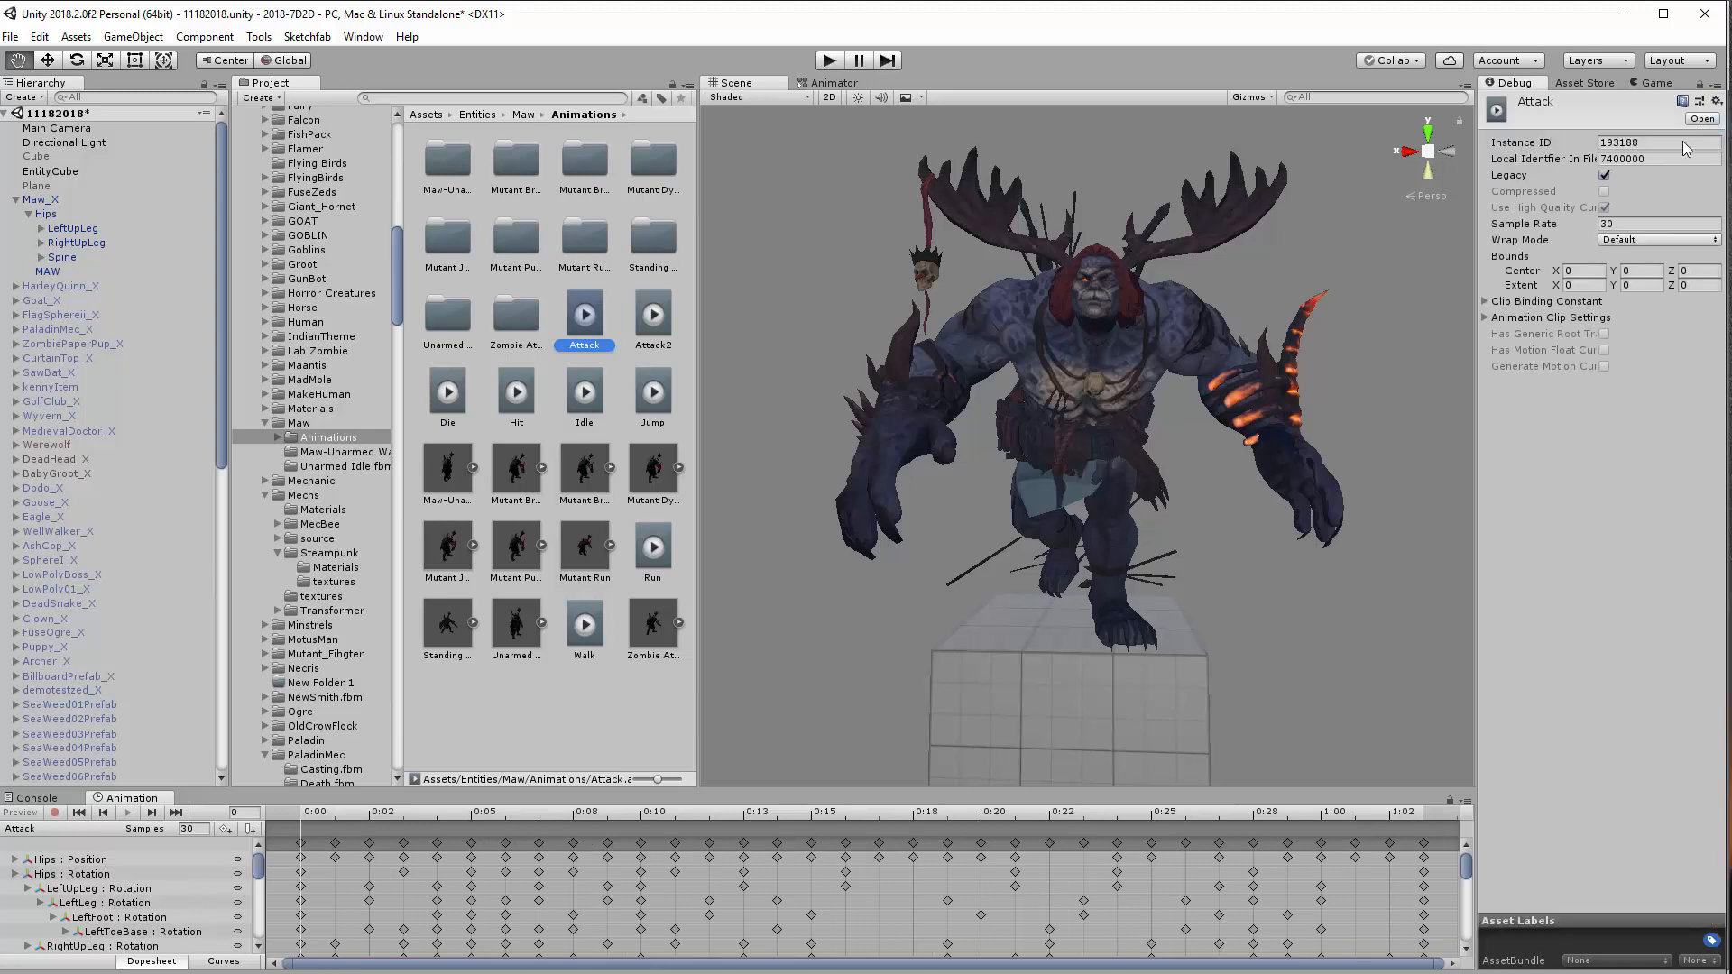
pyautogui.click(1717, 84)
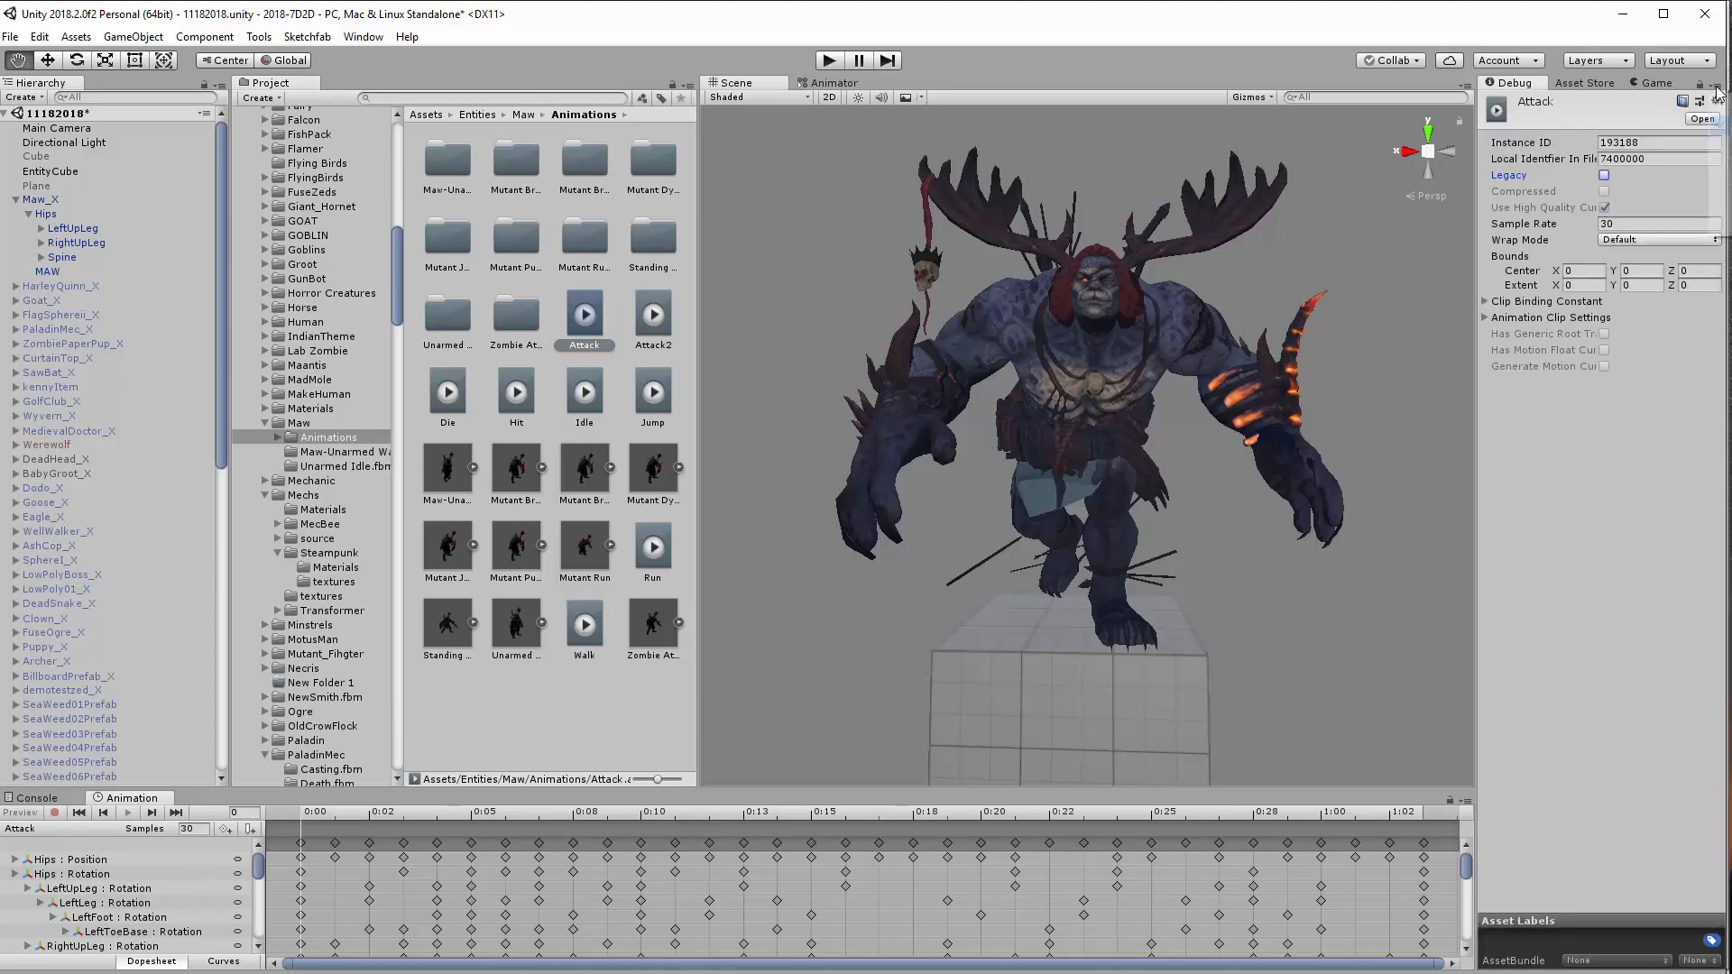
pyautogui.click(1723, 104)
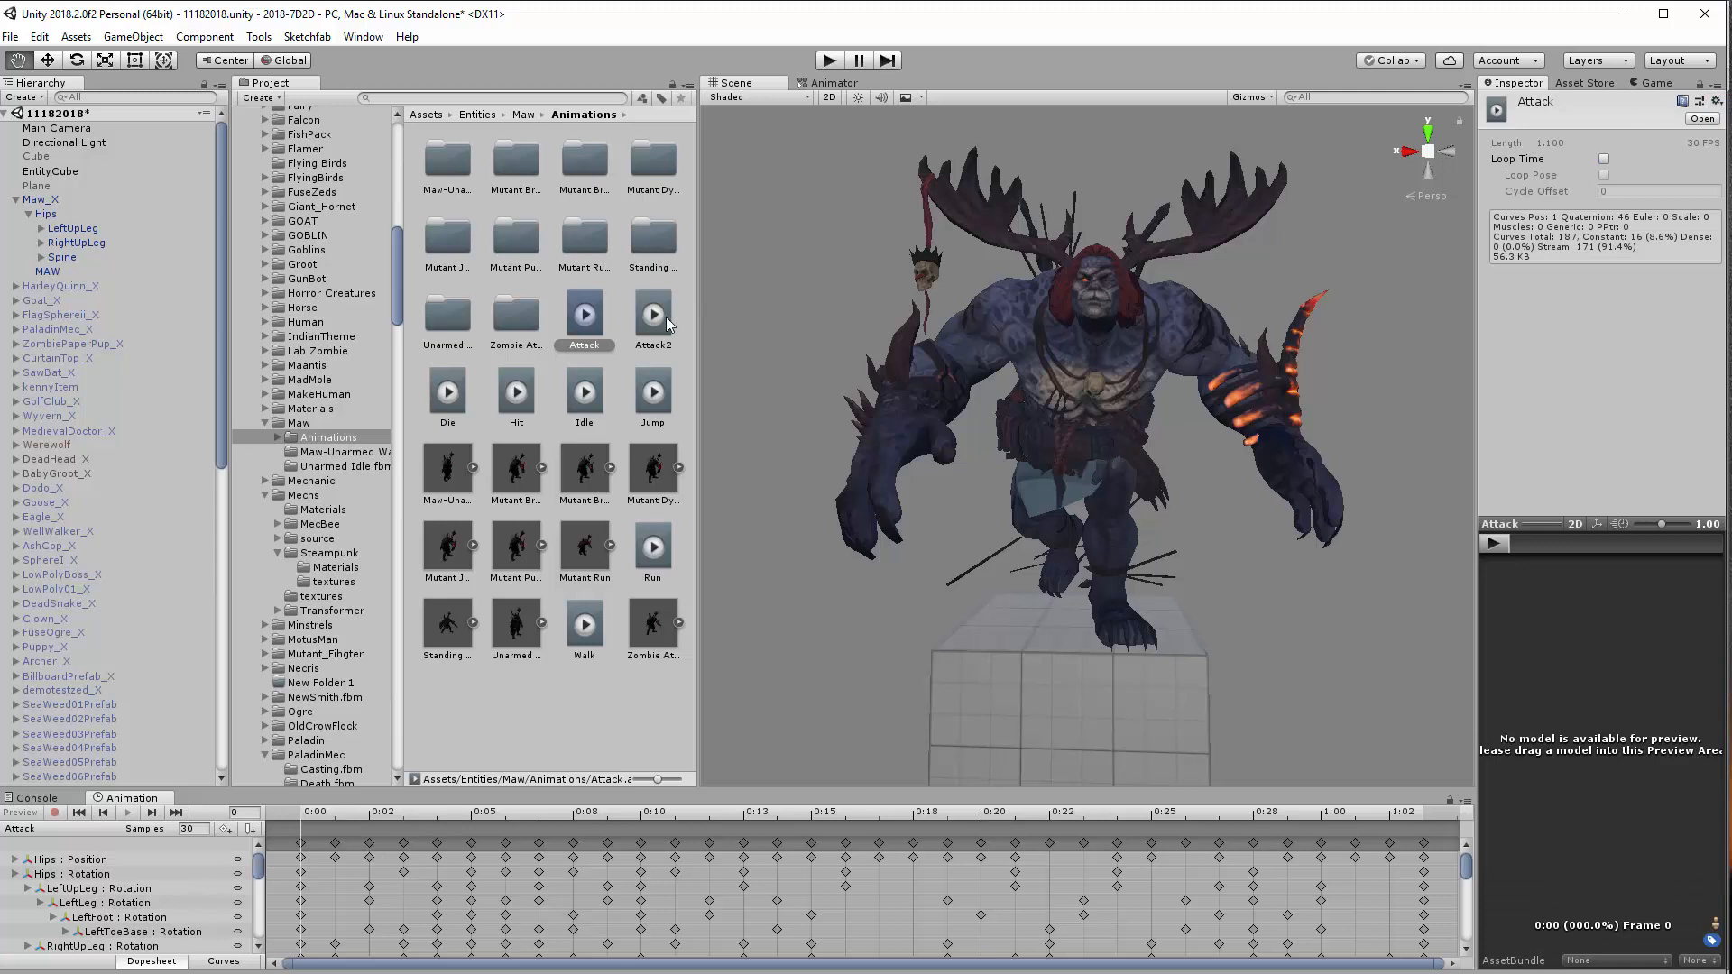
# Make the Attack2 clip non-legacy through the inspector's Debug mode and restore Normal mode
pyautogui.click(664, 317)
pyautogui.click(1716, 85)
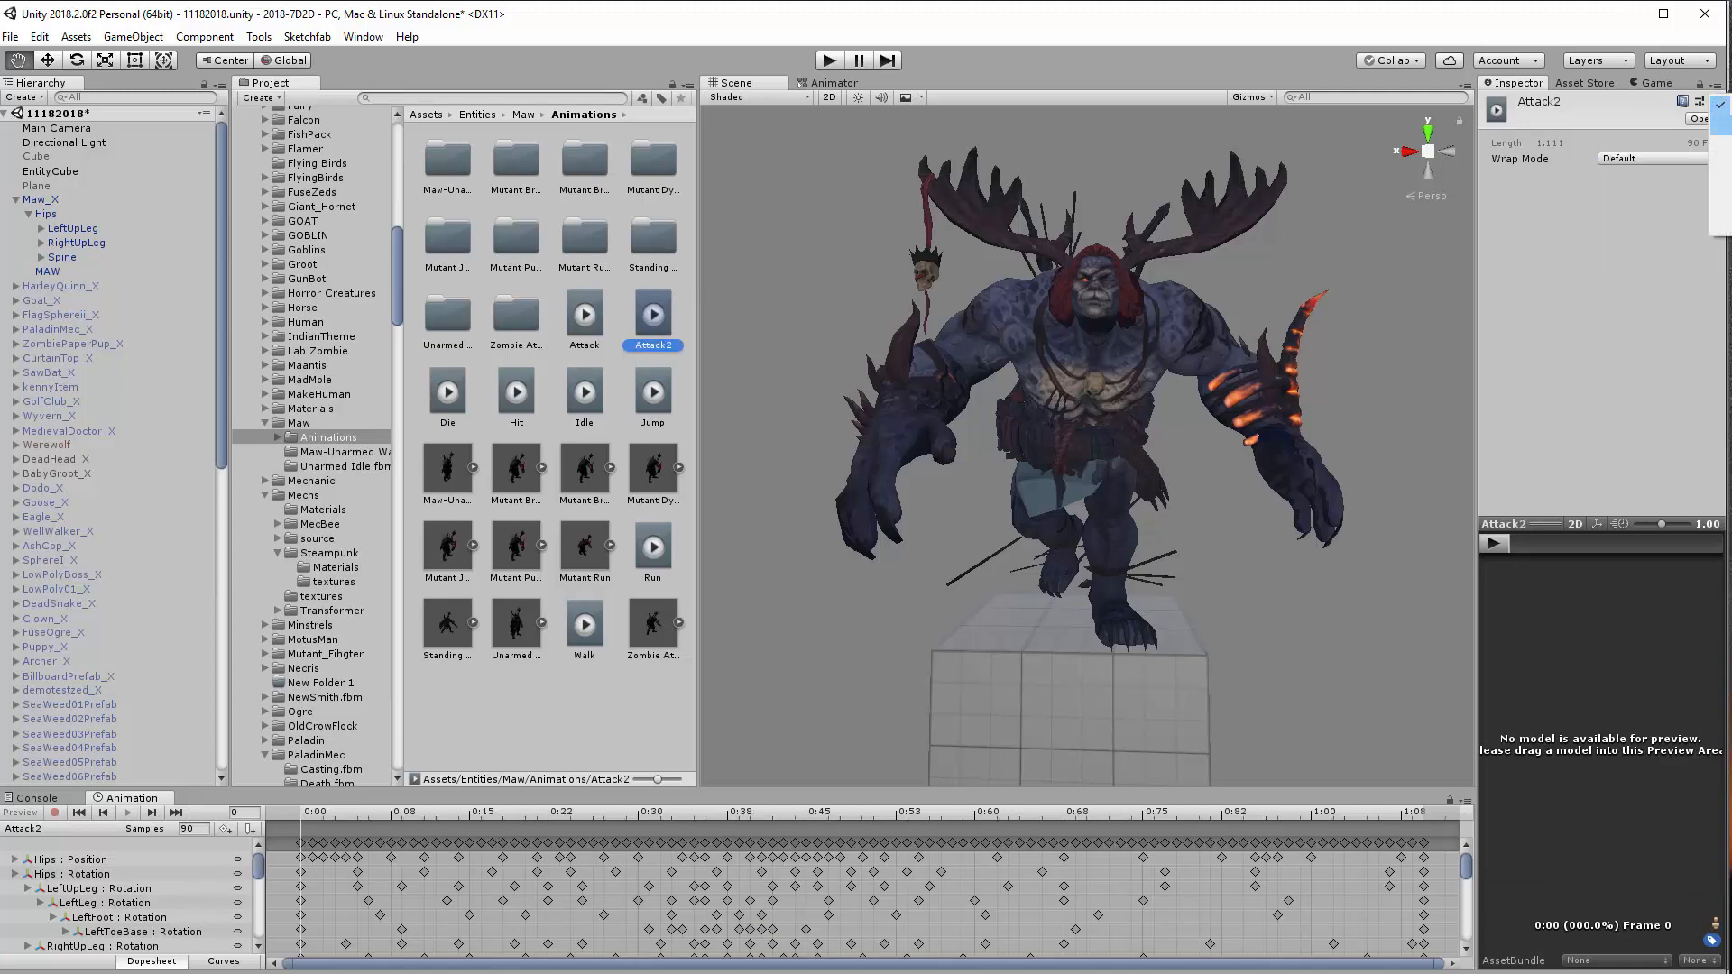
pyautogui.click(1723, 121)
pyautogui.click(1604, 176)
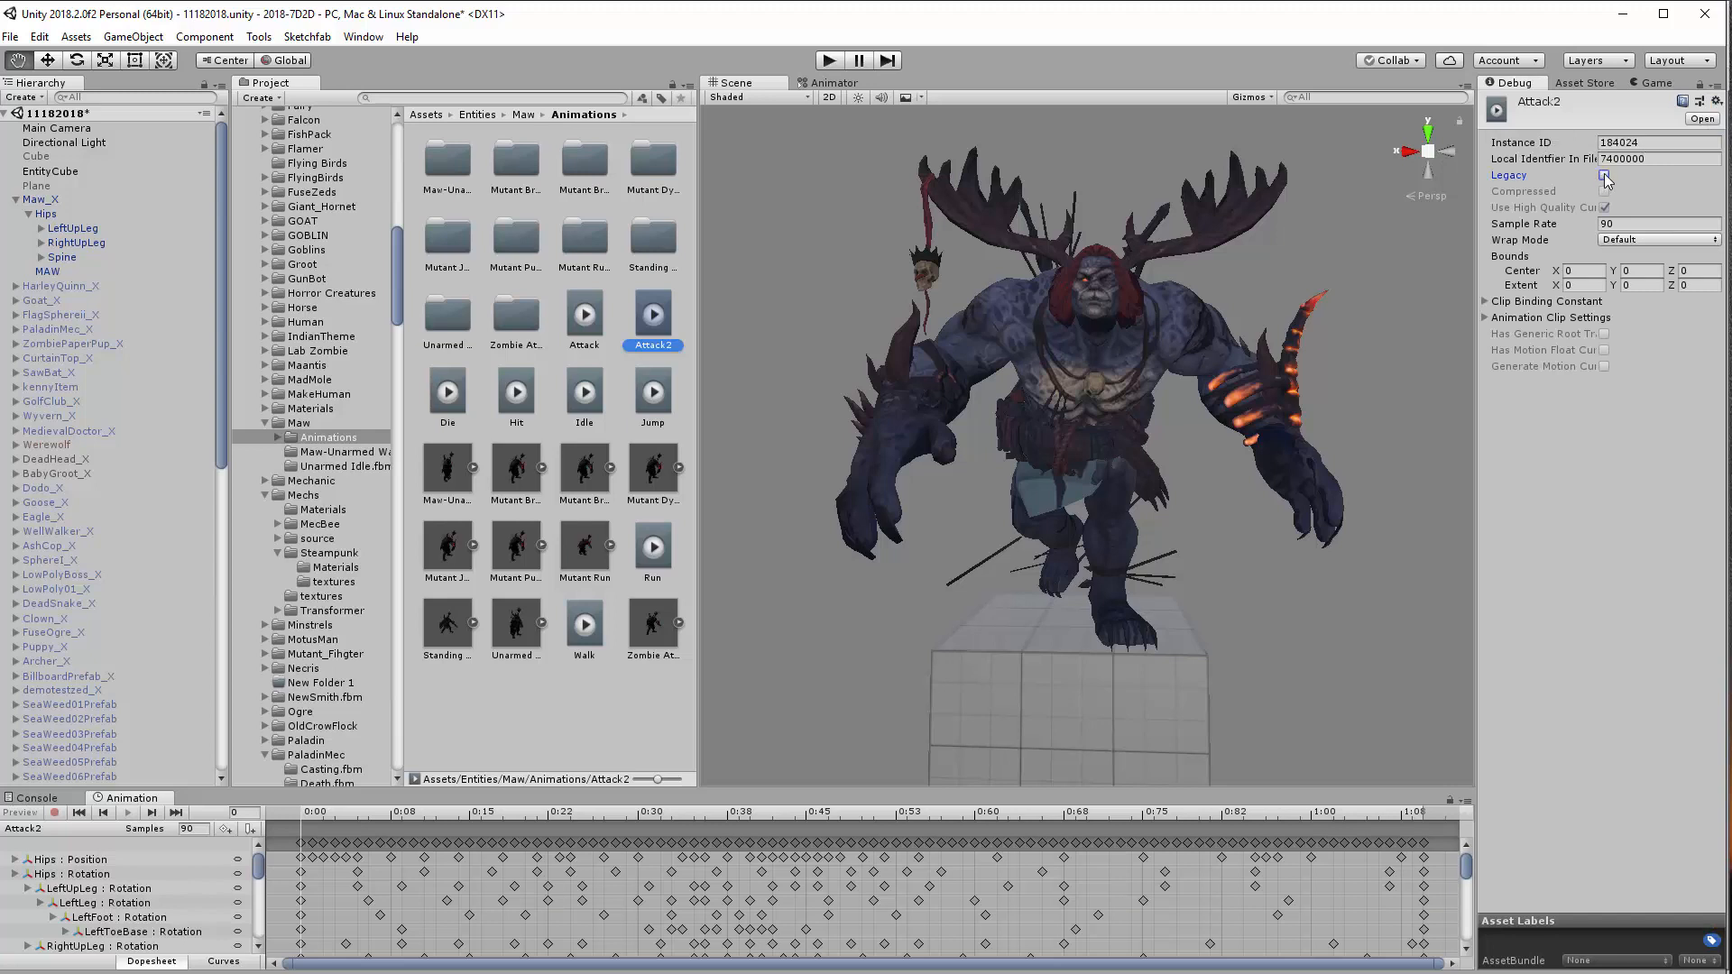
pyautogui.click(1717, 85)
pyautogui.click(1721, 138)
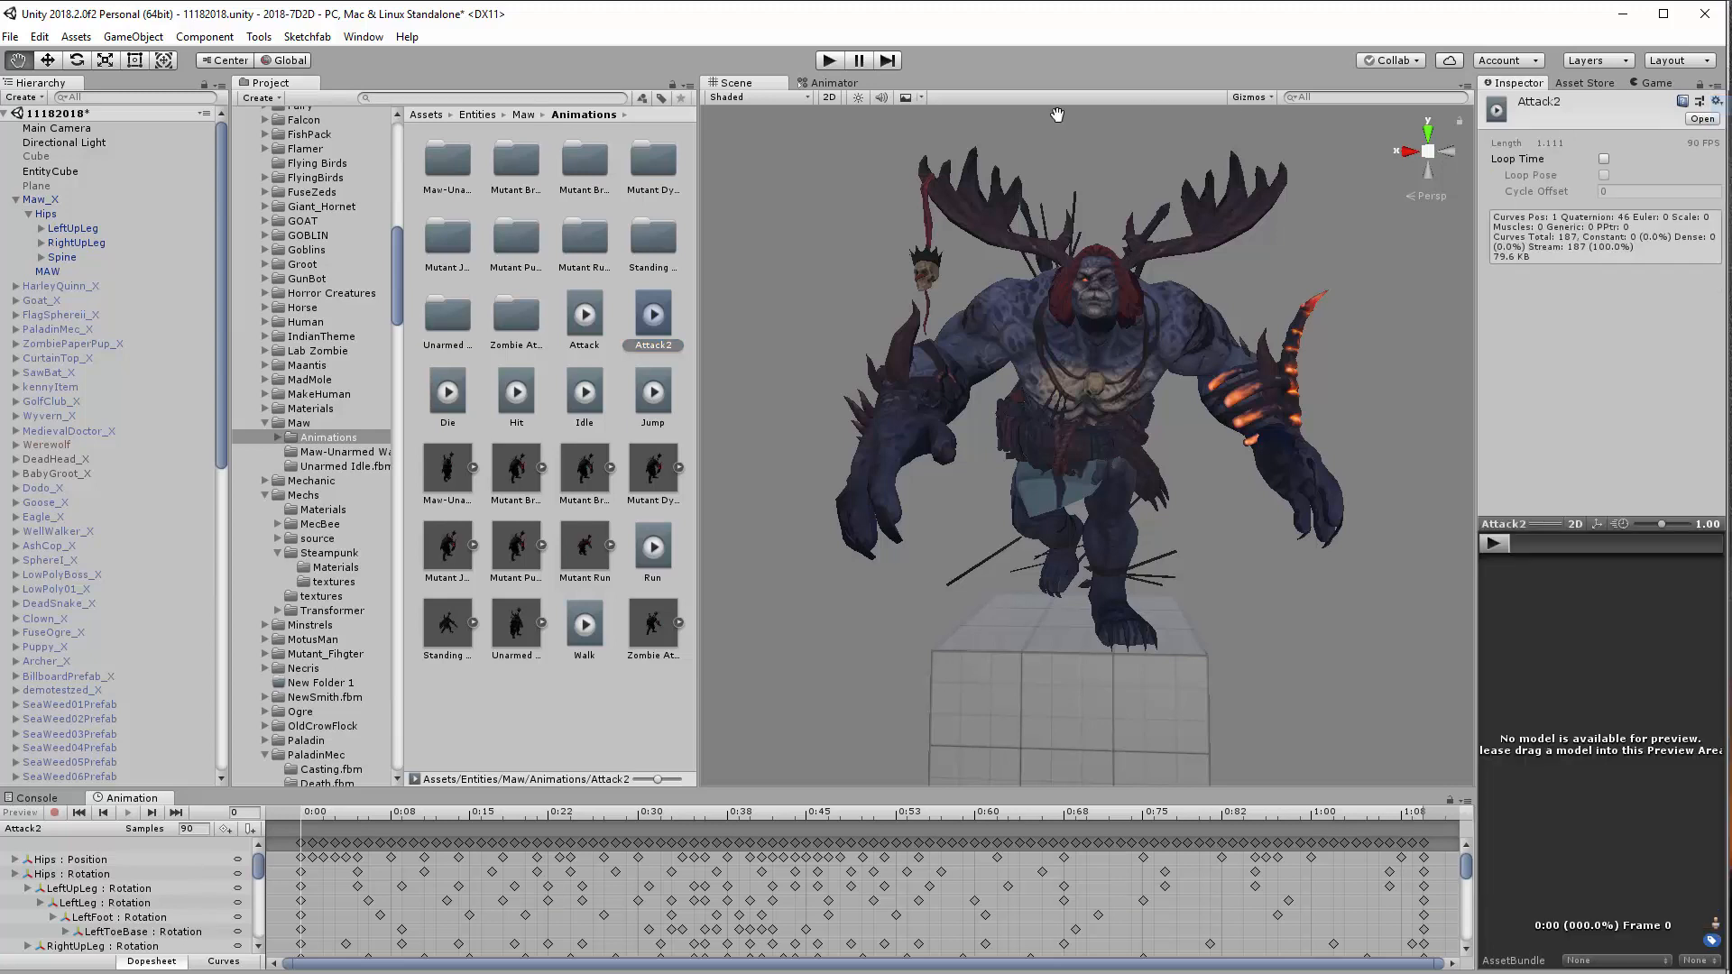
# Disable the Legacy option on the Die clip in the inspector's Debug mode and go back to Normal mode
pyautogui.click(456, 397)
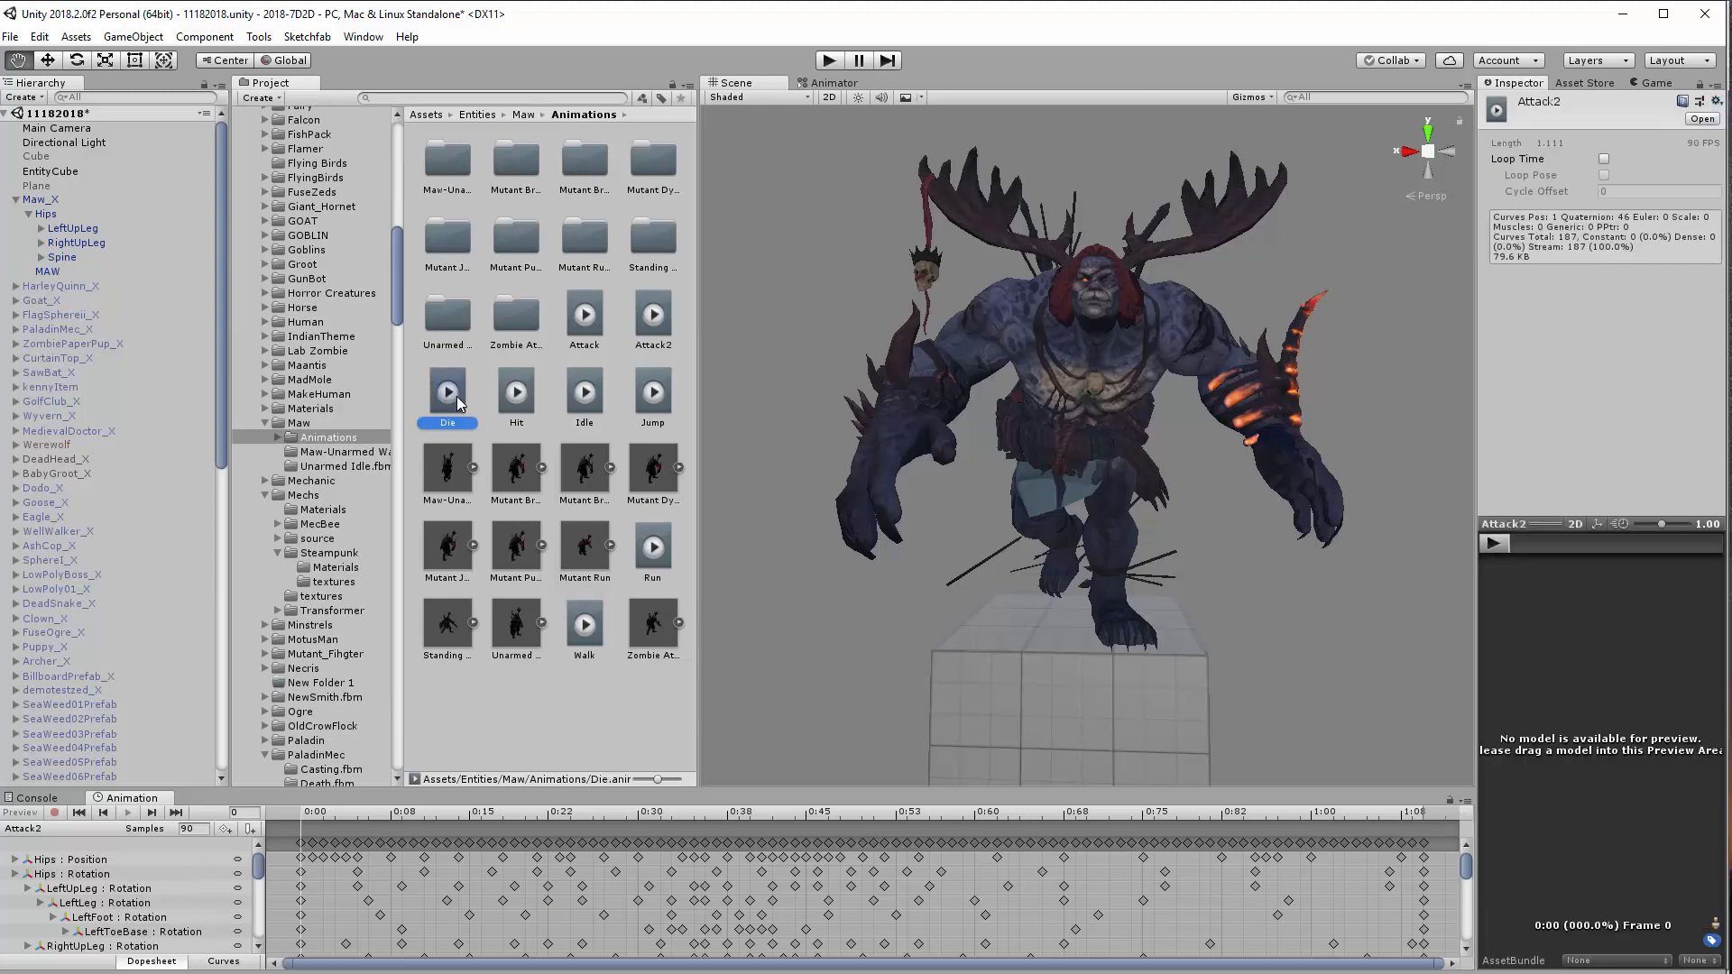
pyautogui.click(1715, 86)
pyautogui.click(1719, 152)
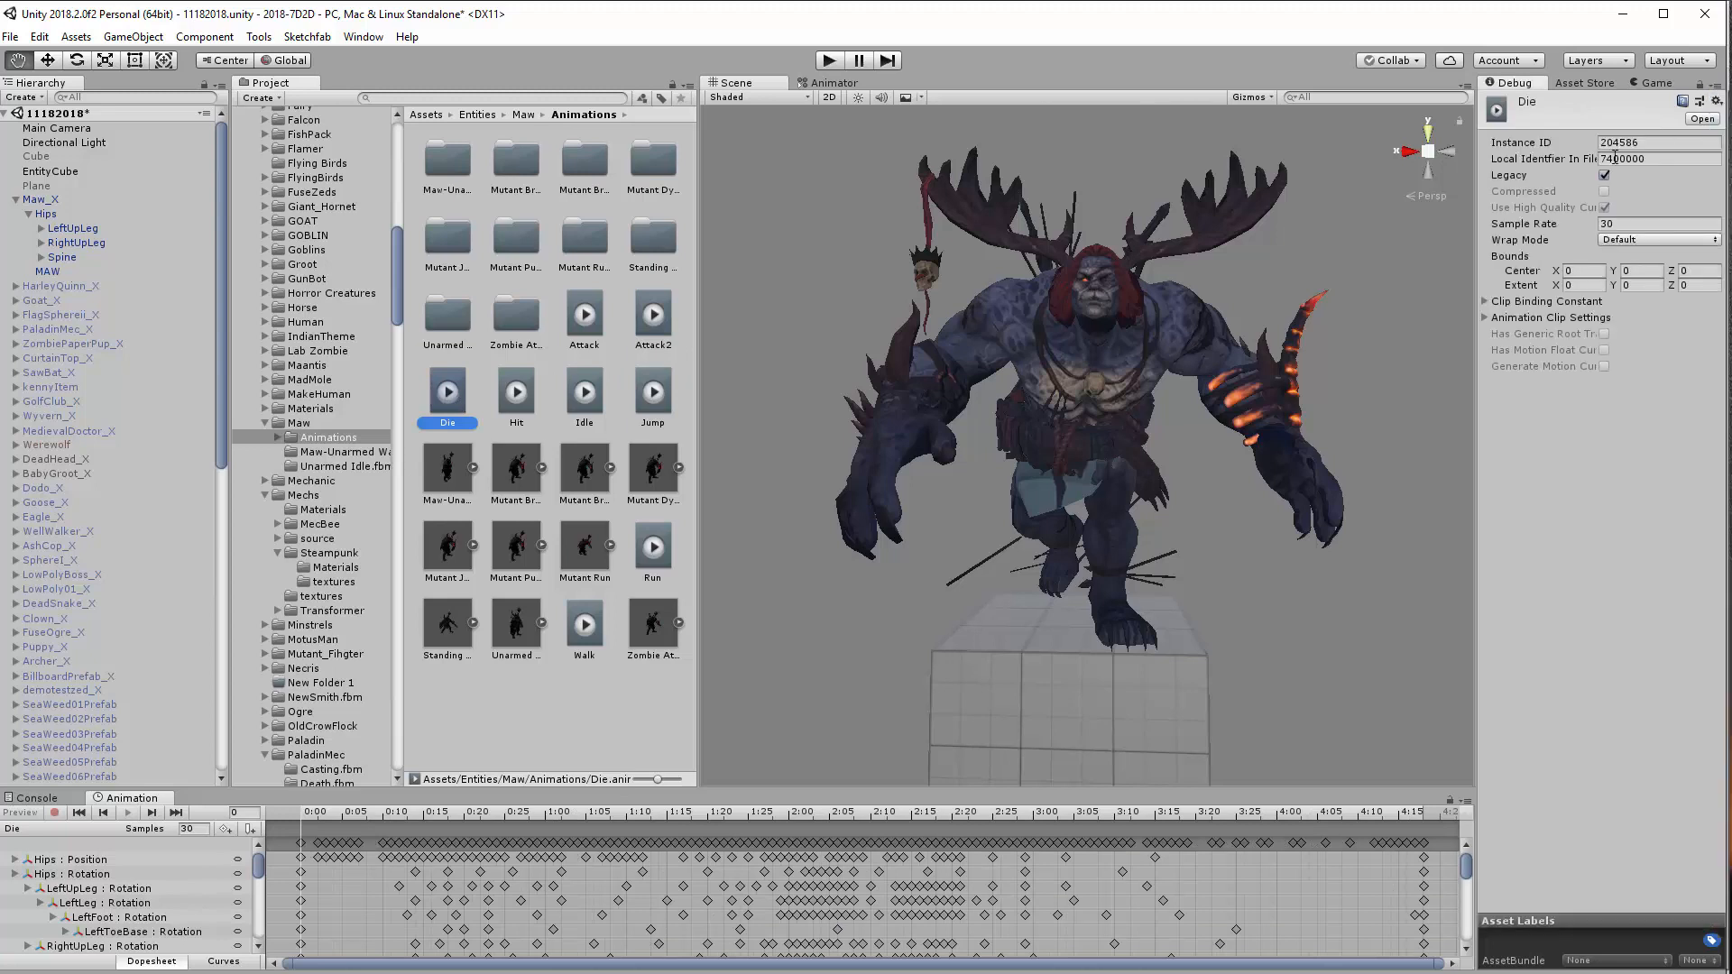
pyautogui.click(1604, 175)
pyautogui.click(1718, 86)
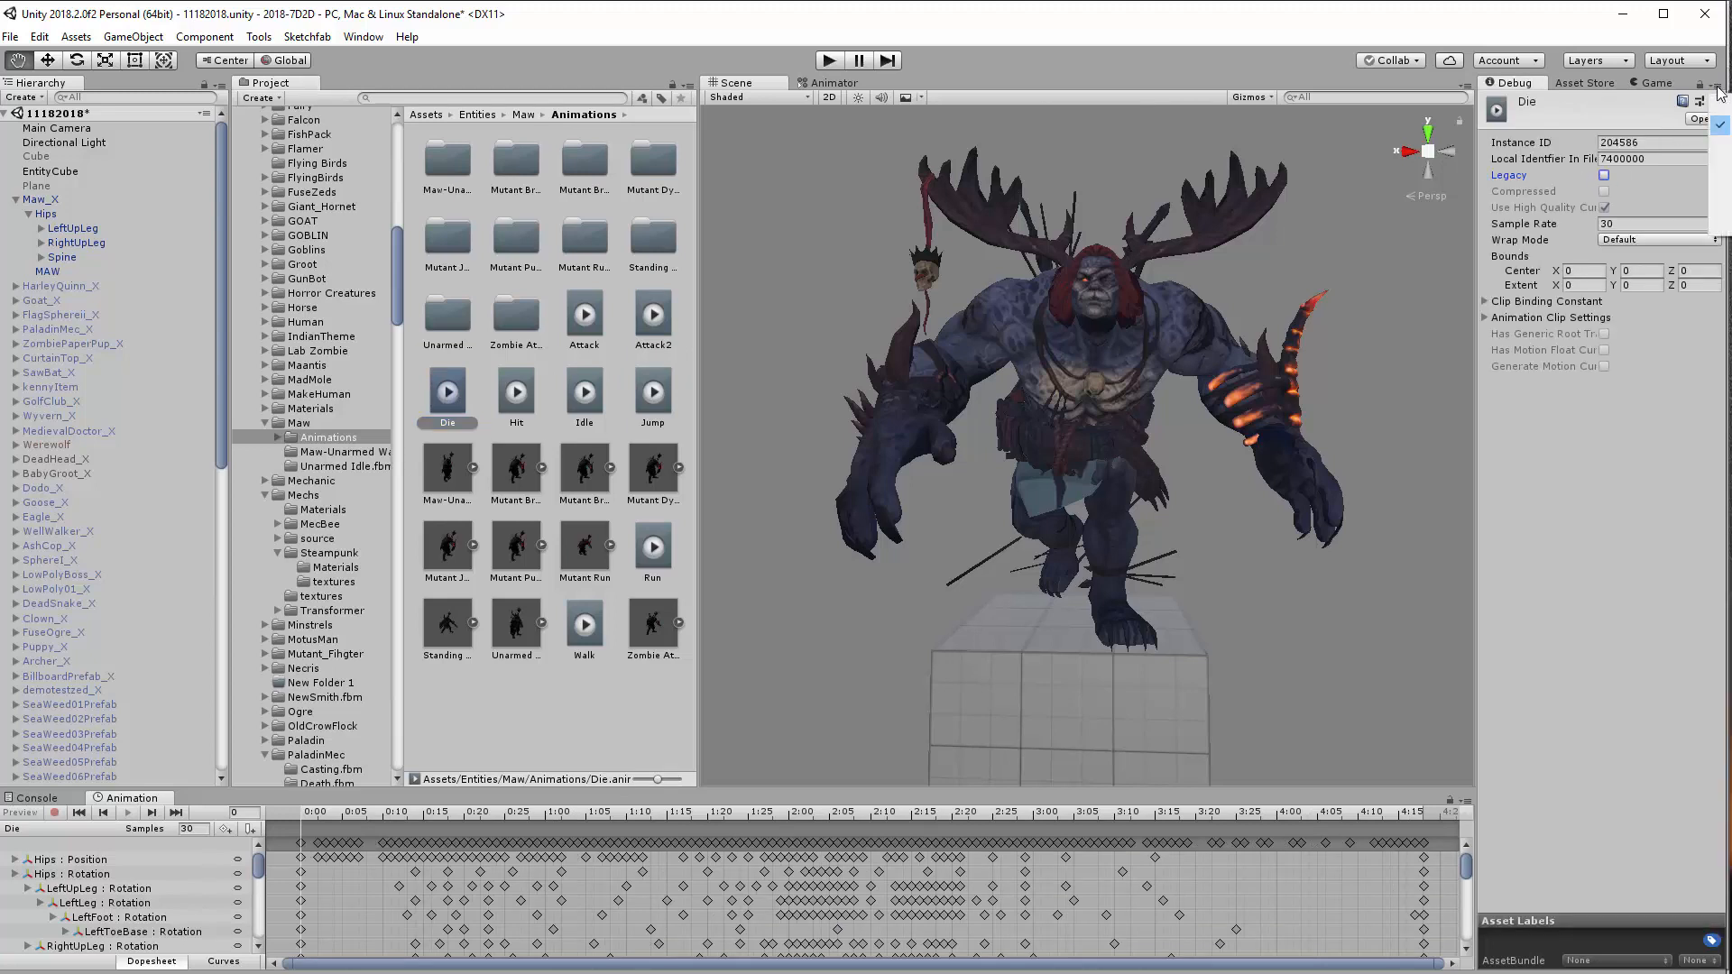
pyautogui.click(1719, 108)
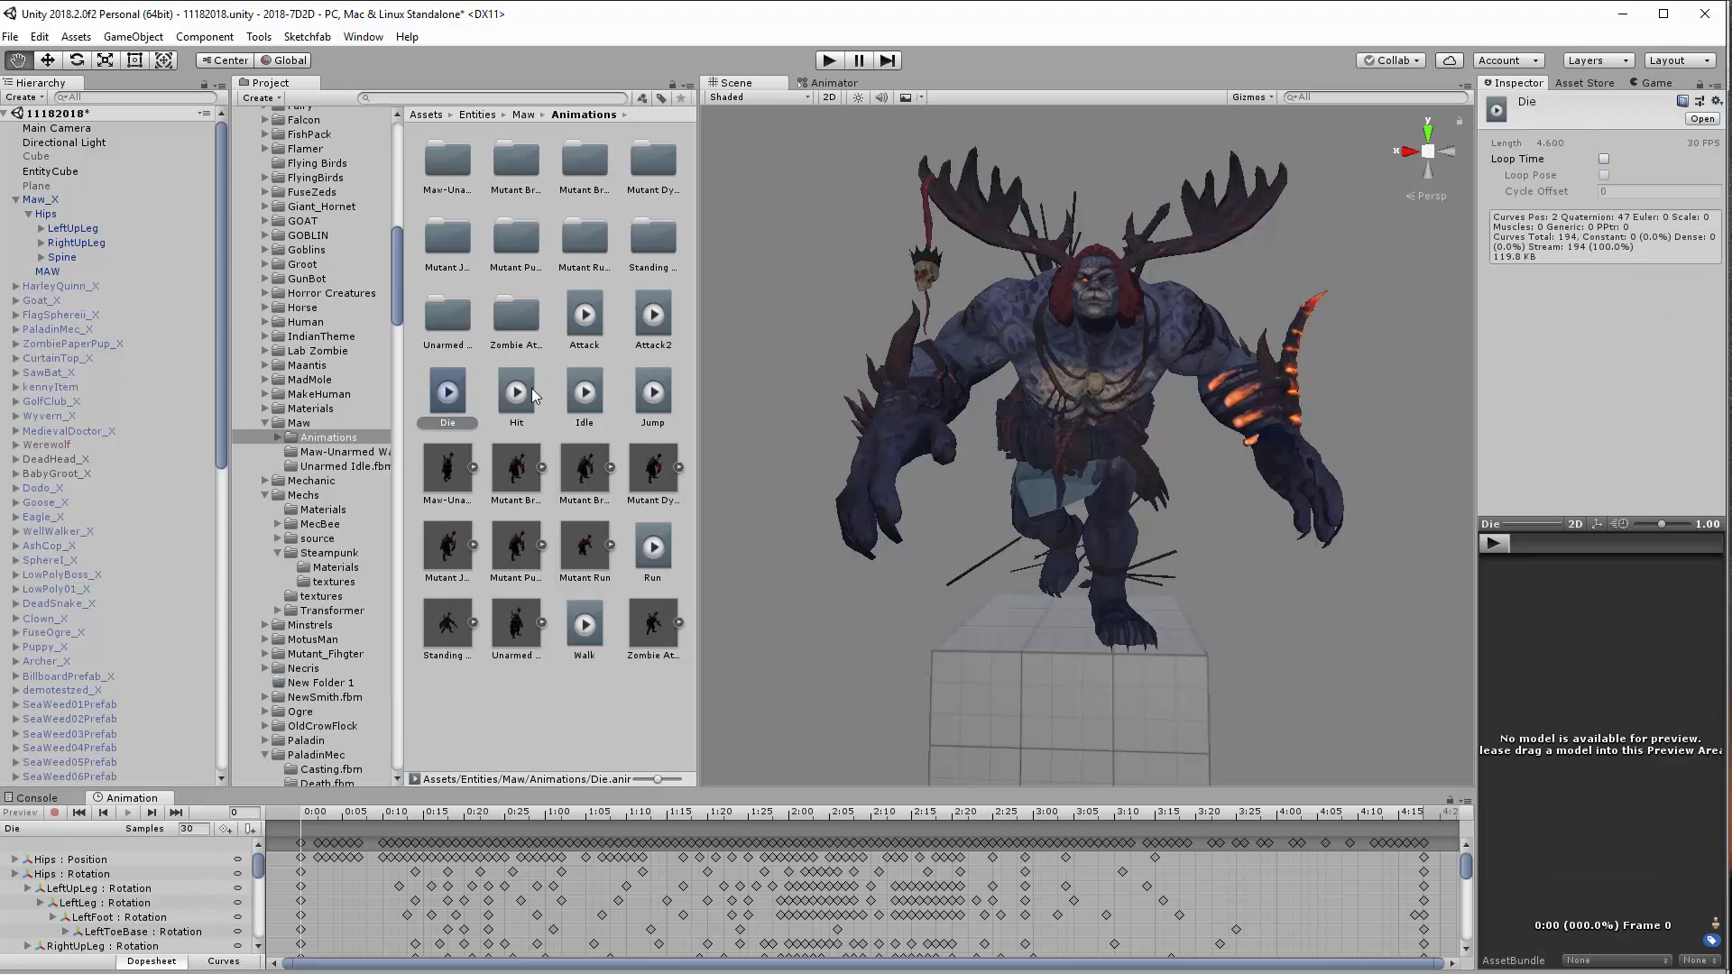
# Turn off Legacy for the Hit clip in the Debug inspector and return to Normal mode
pyautogui.click(532, 392)
pyautogui.click(1719, 87)
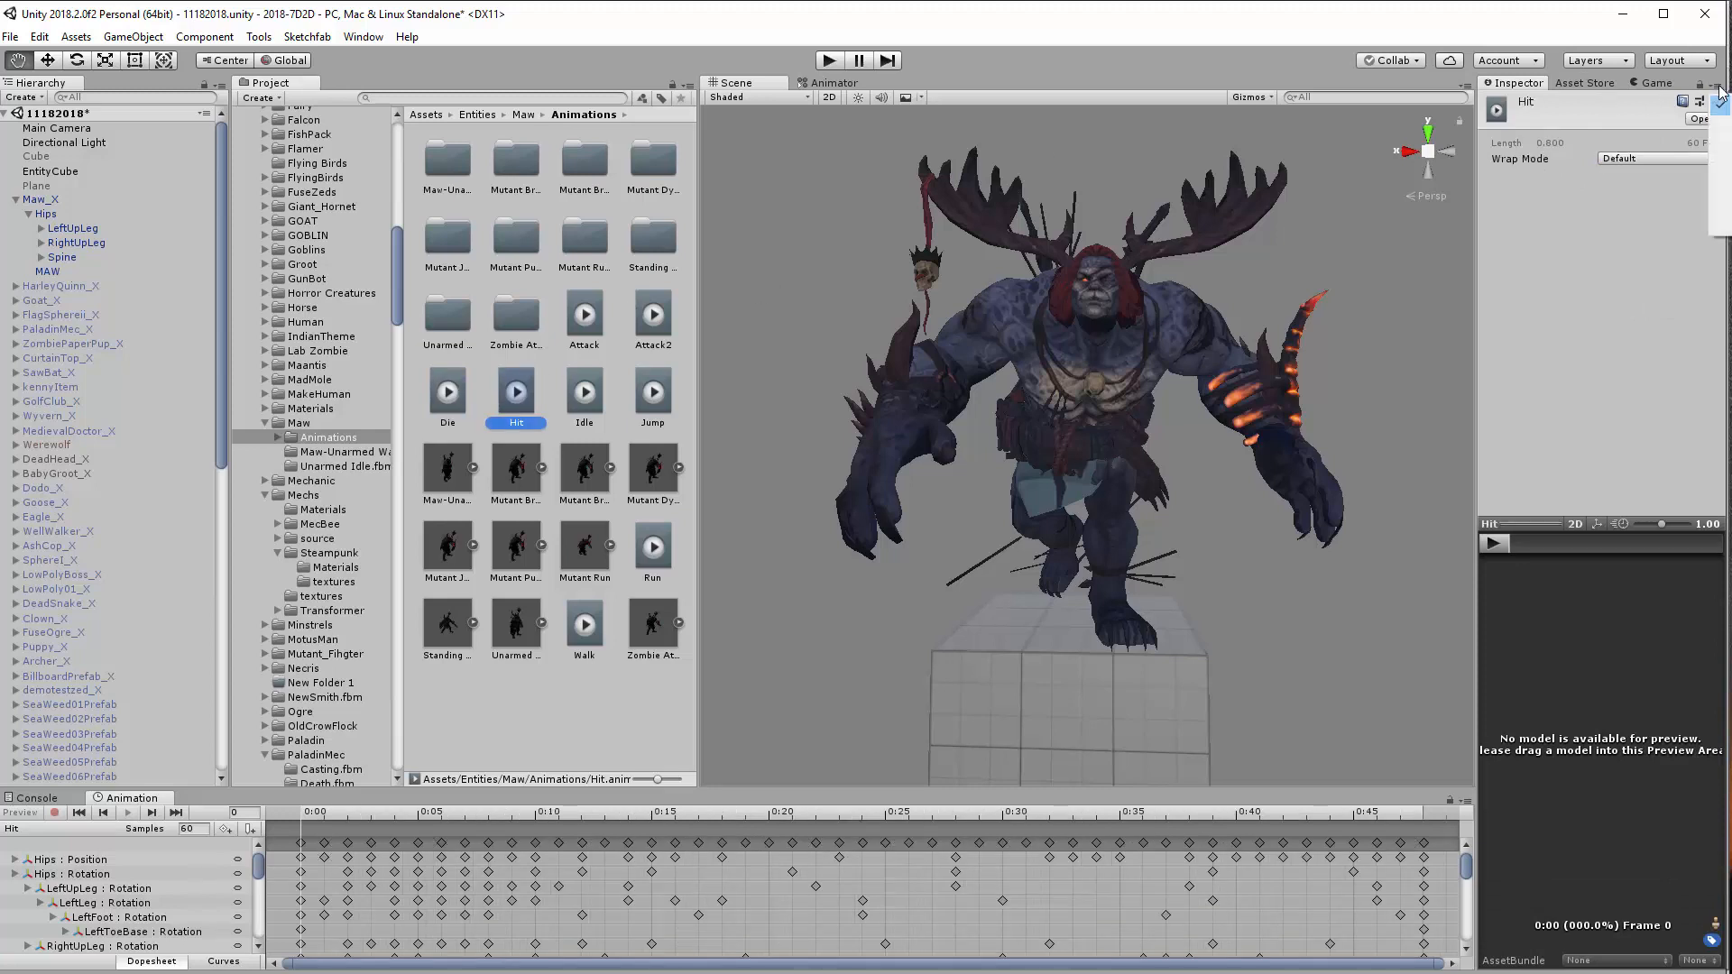
pyautogui.click(1720, 126)
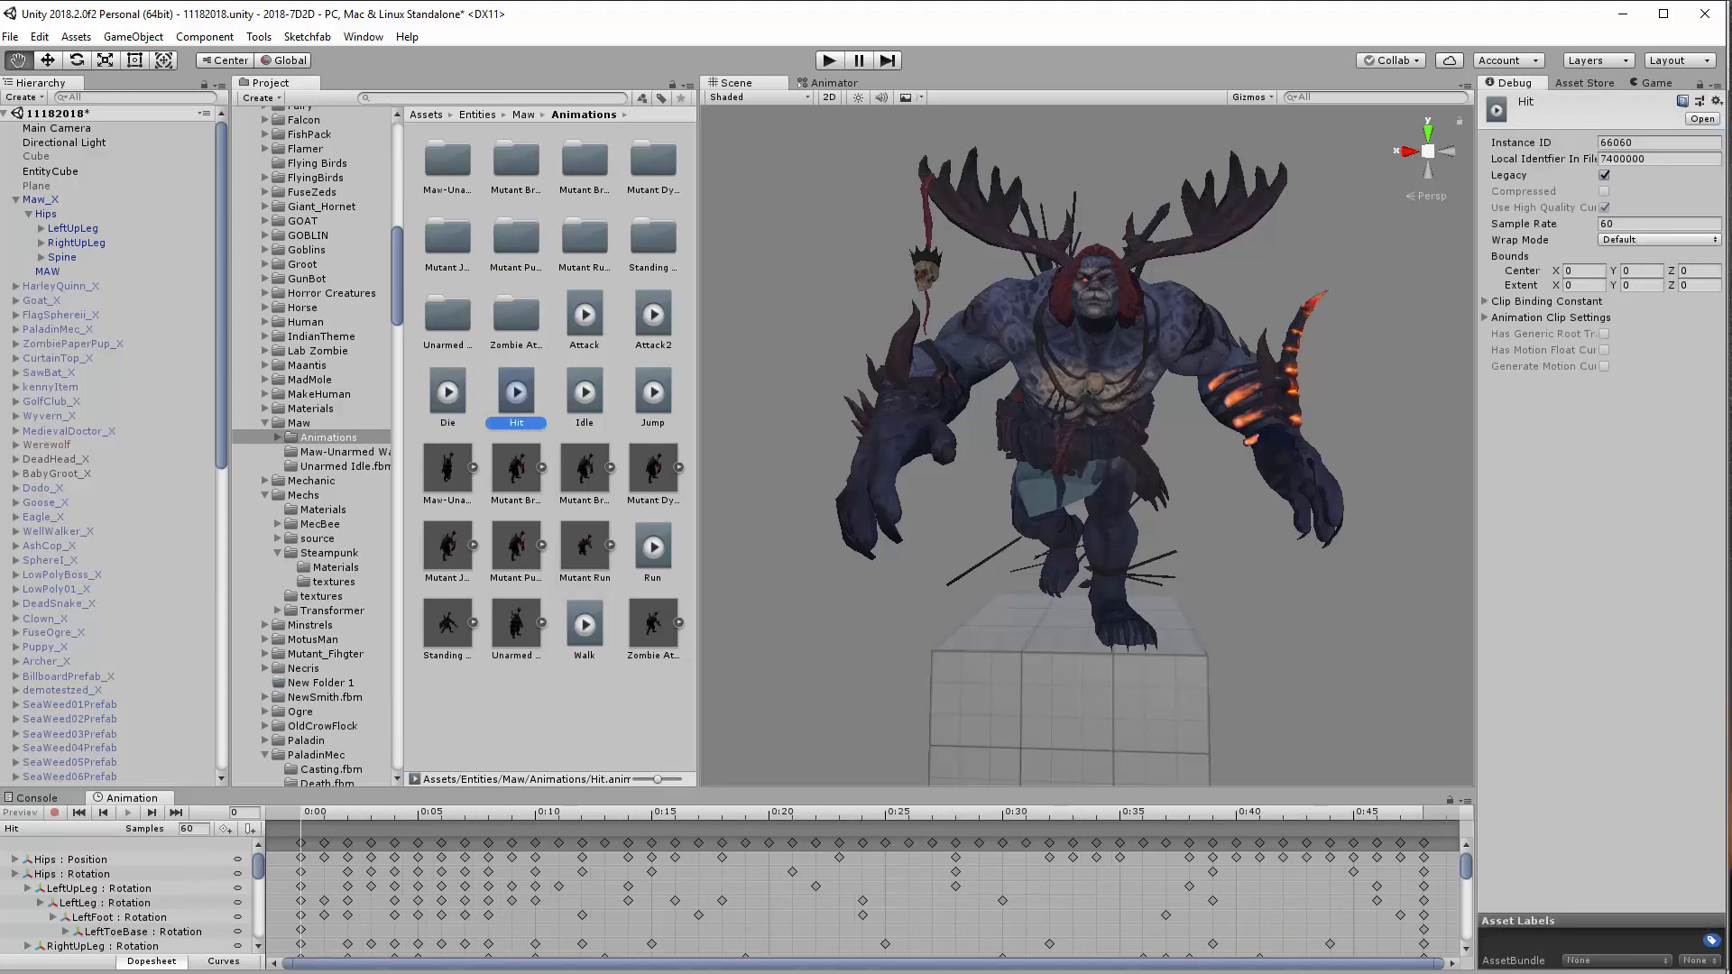
pyautogui.click(1604, 176)
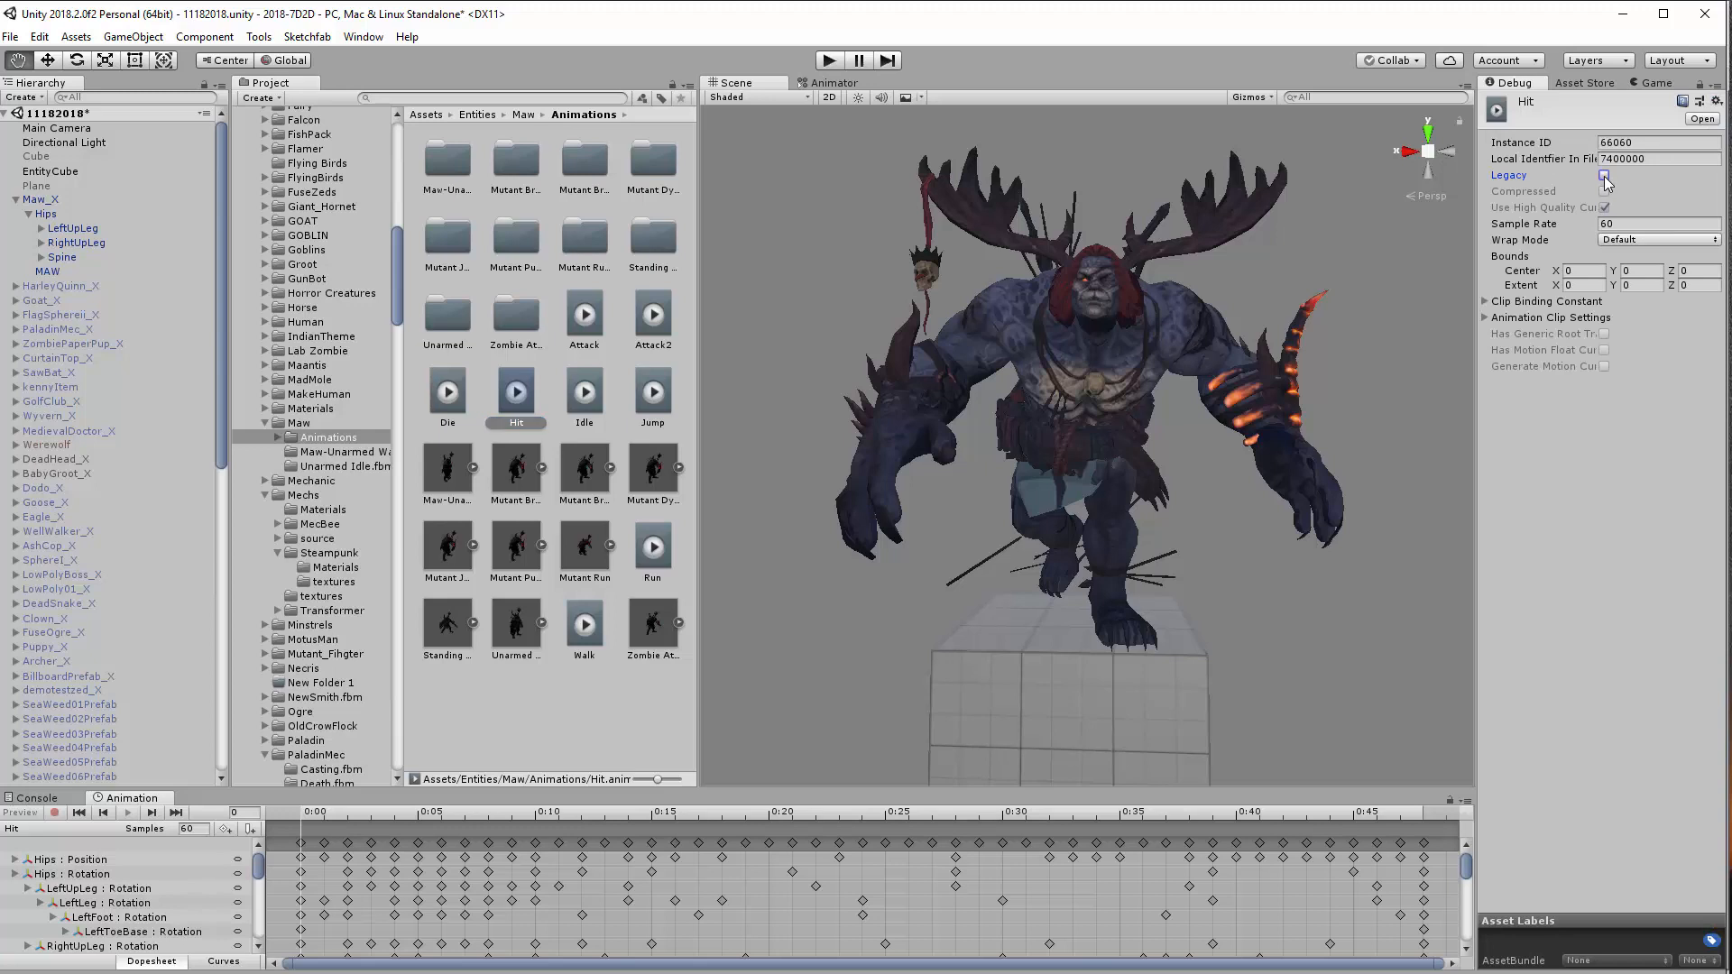
pyautogui.click(1715, 86)
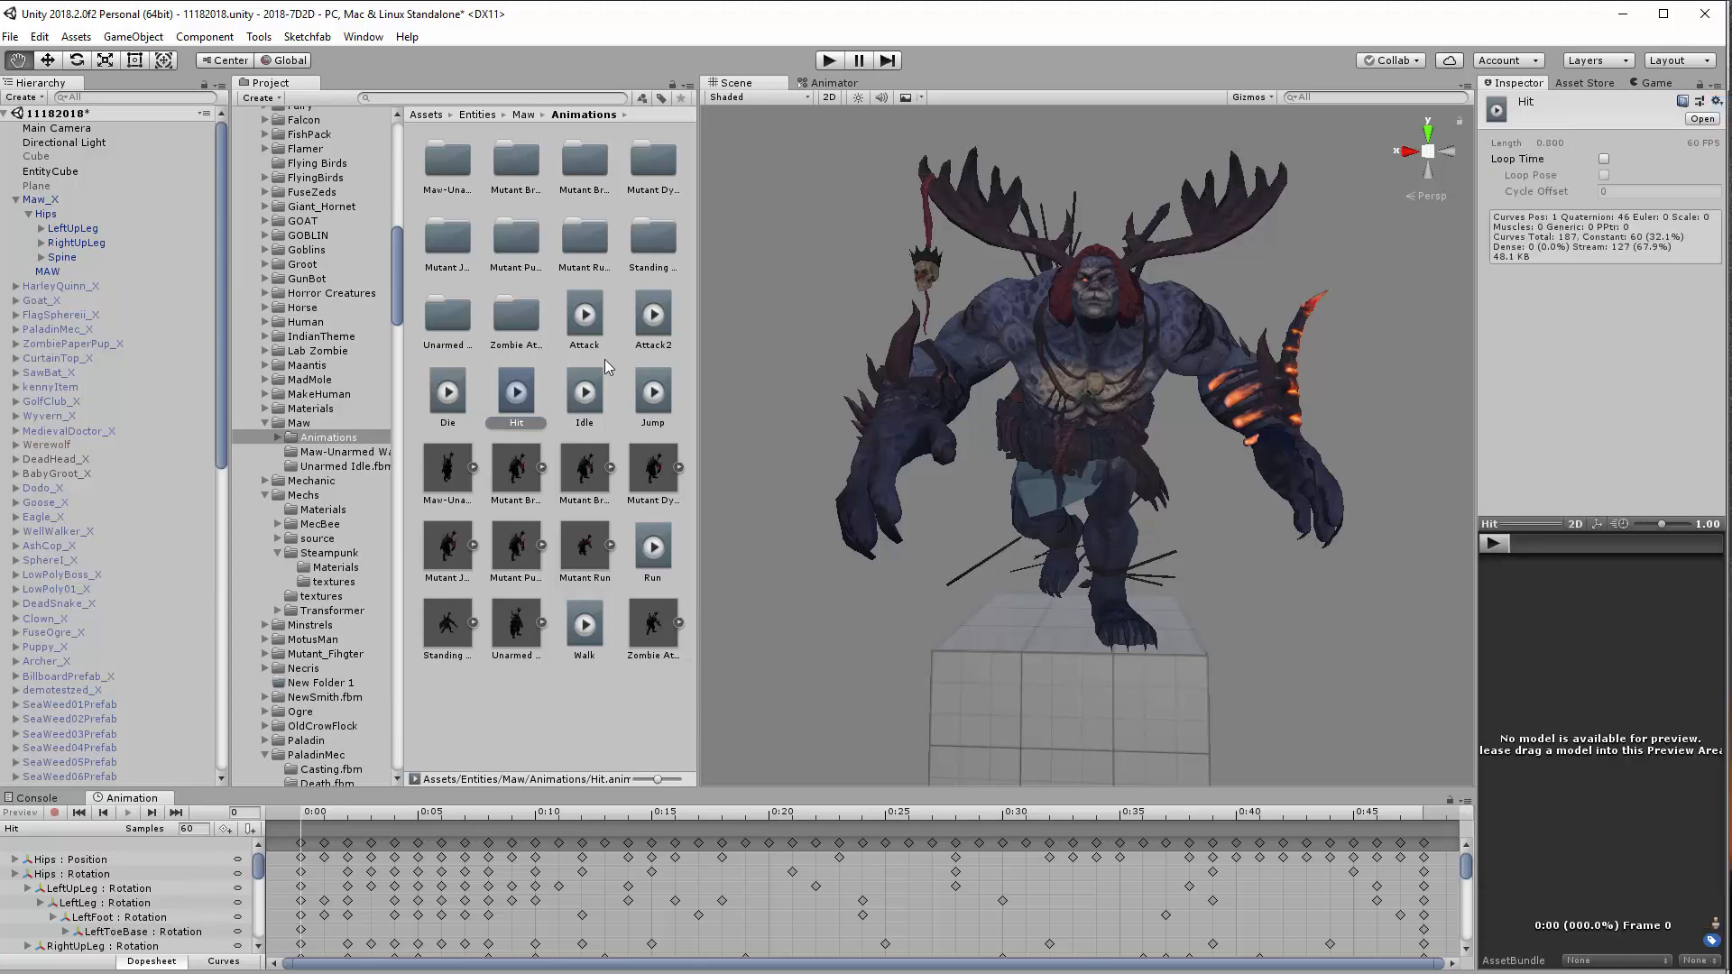
# Disable Legacy on the Jump clip in the inspector's Debug mode and restore Normal mode
pyautogui.click(663, 392)
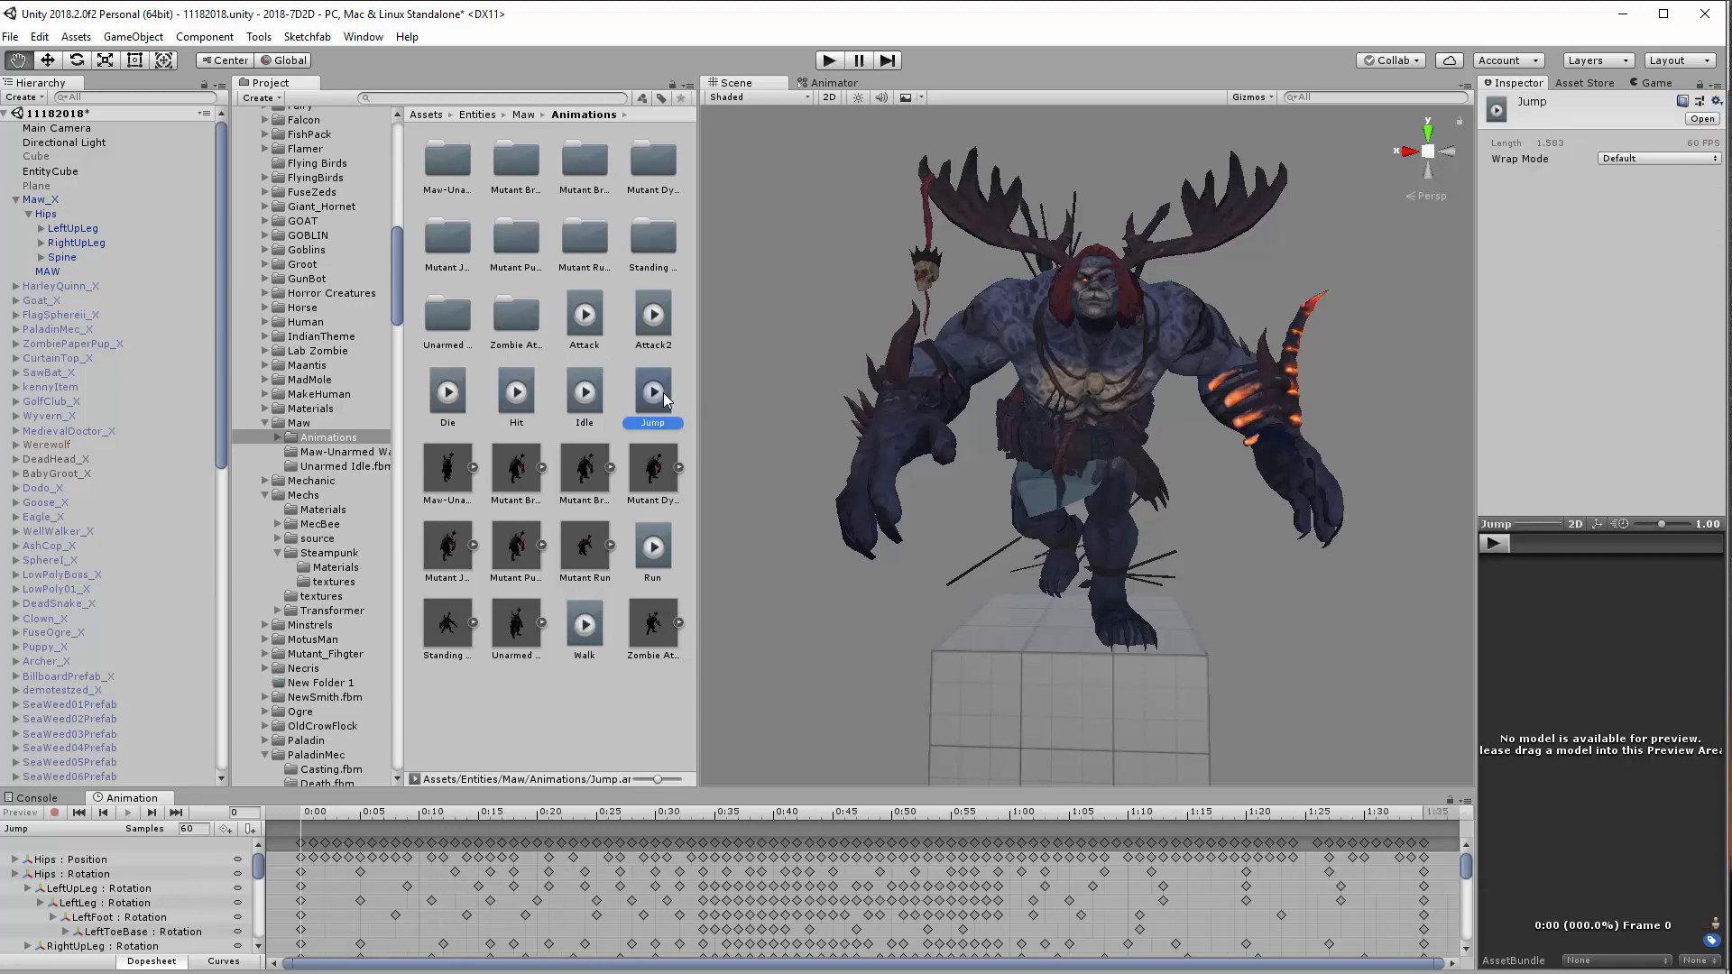
pyautogui.click(1718, 83)
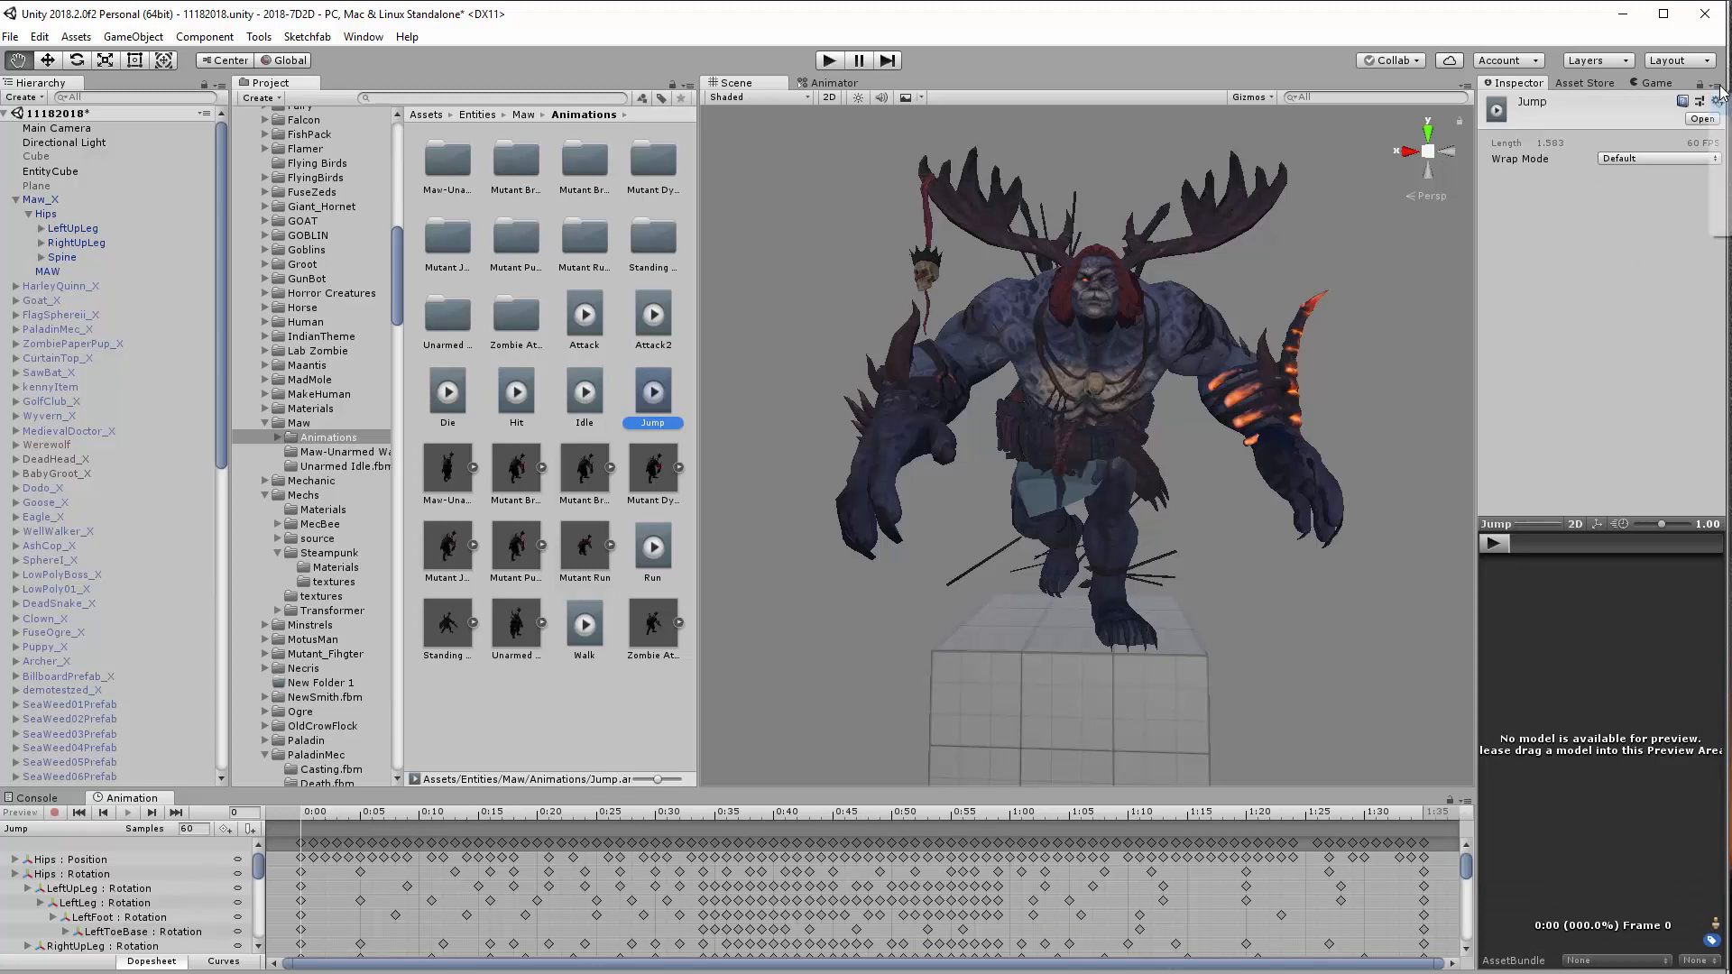
pyautogui.click(1719, 152)
pyautogui.click(1604, 175)
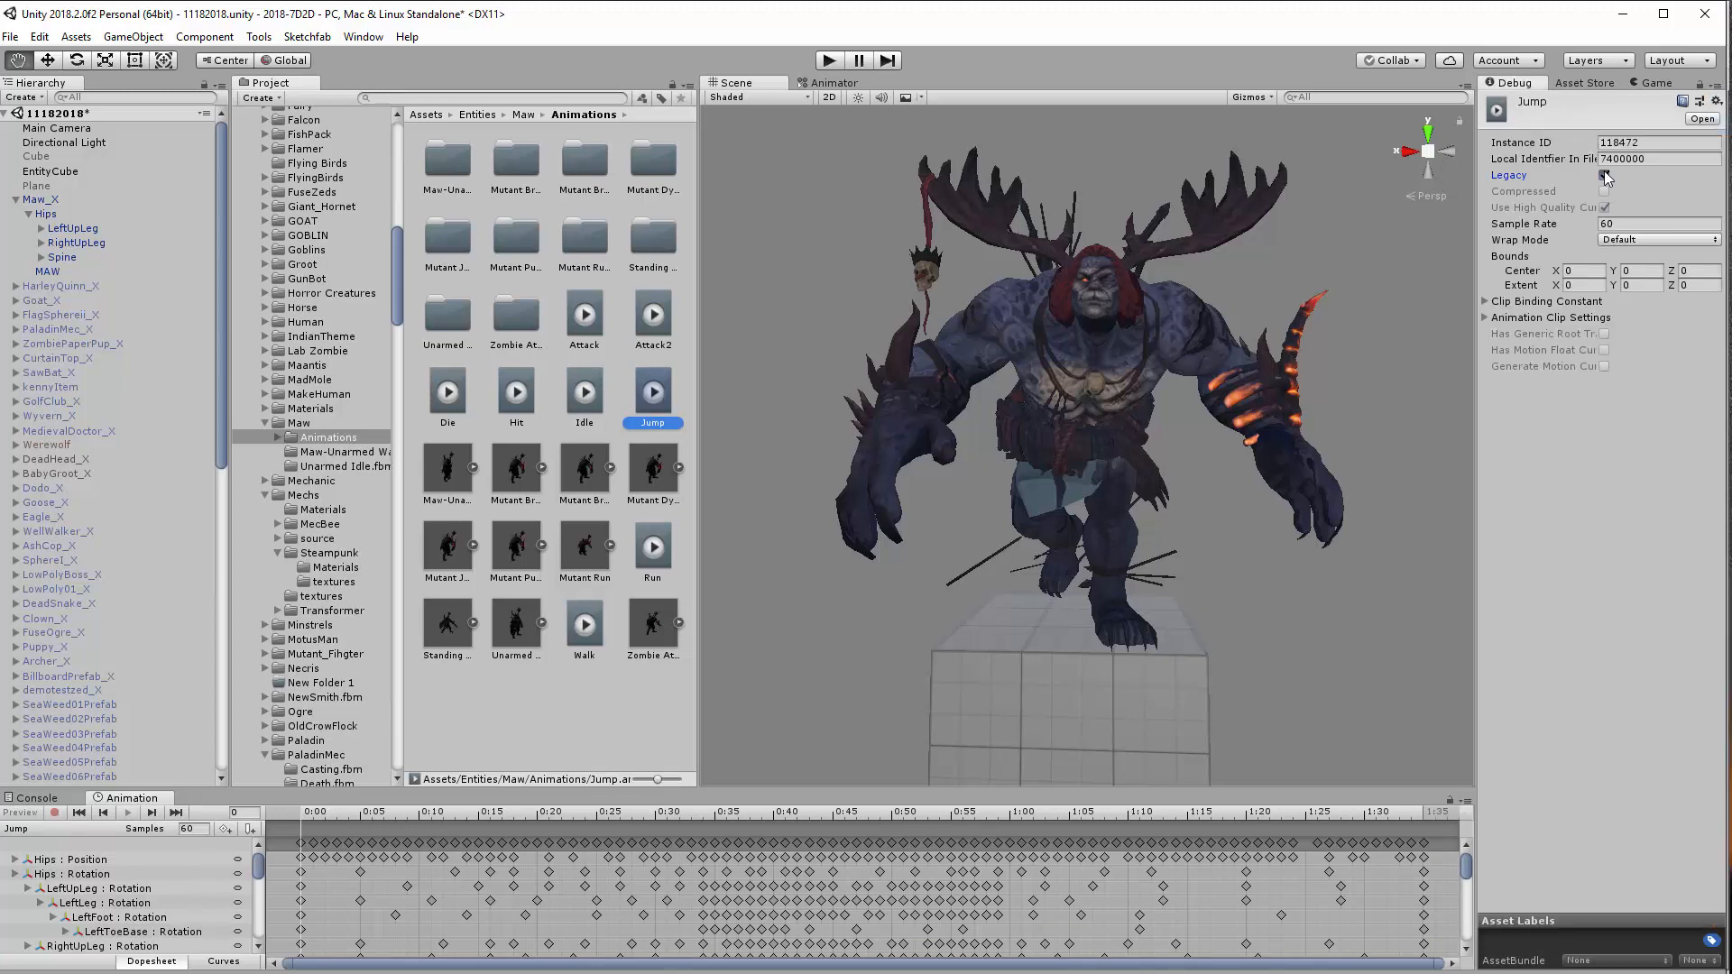
pyautogui.click(1718, 83)
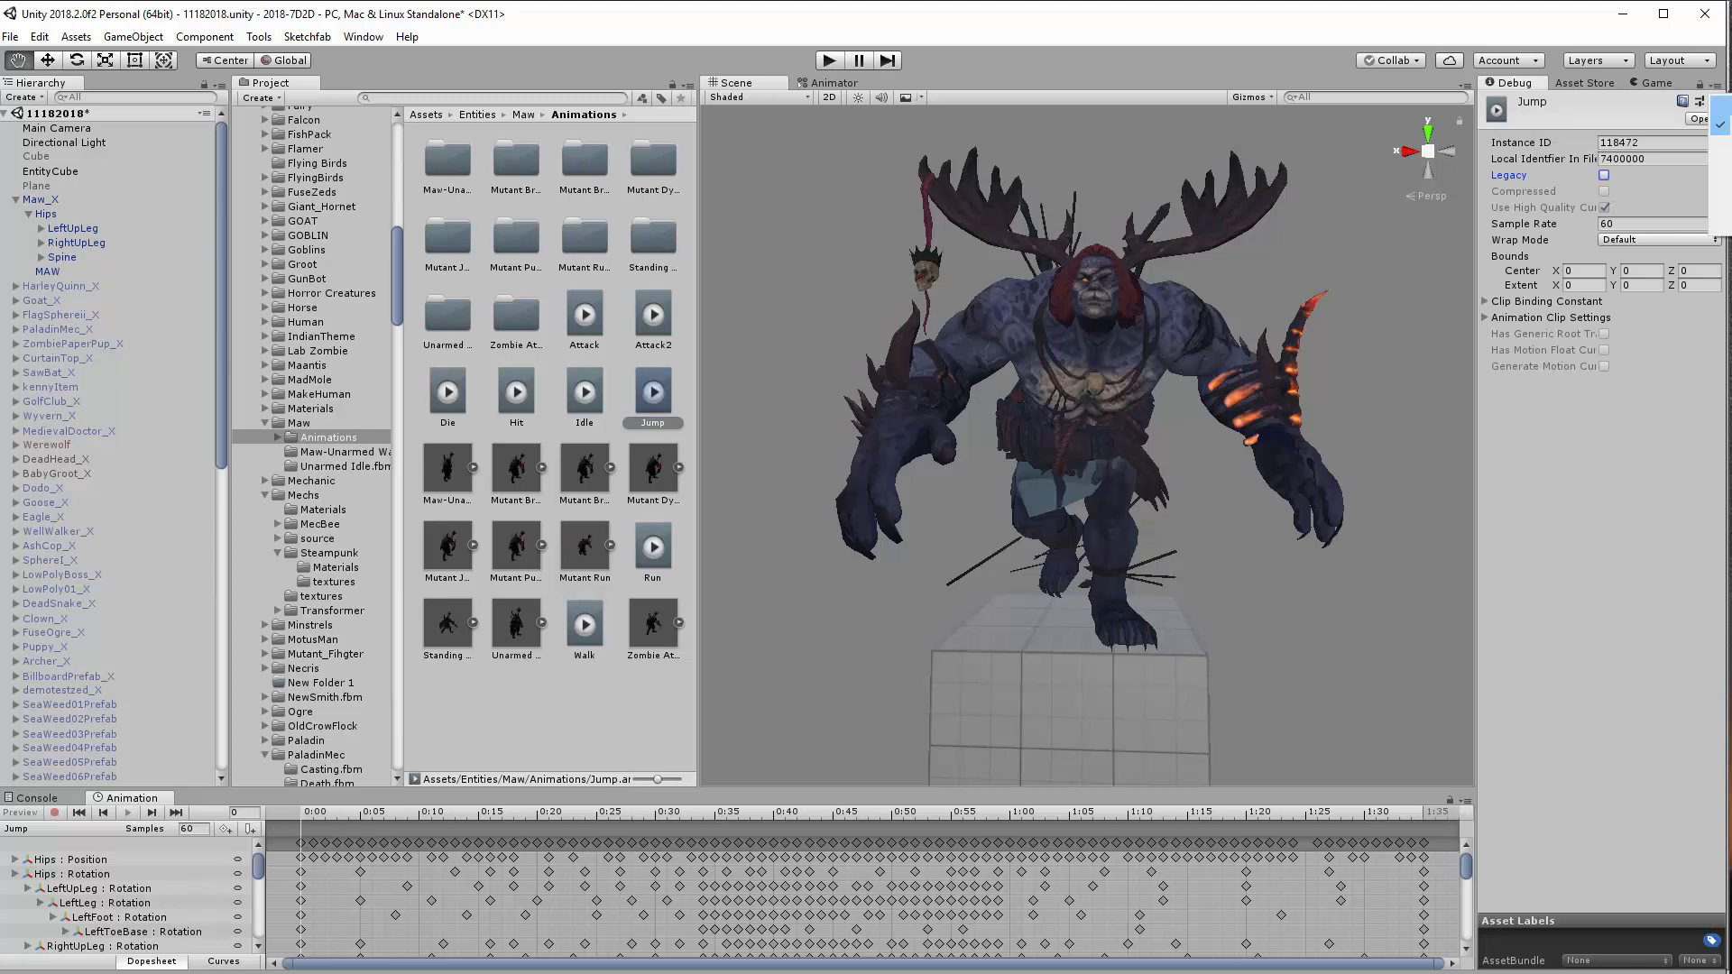
pyautogui.click(1720, 106)
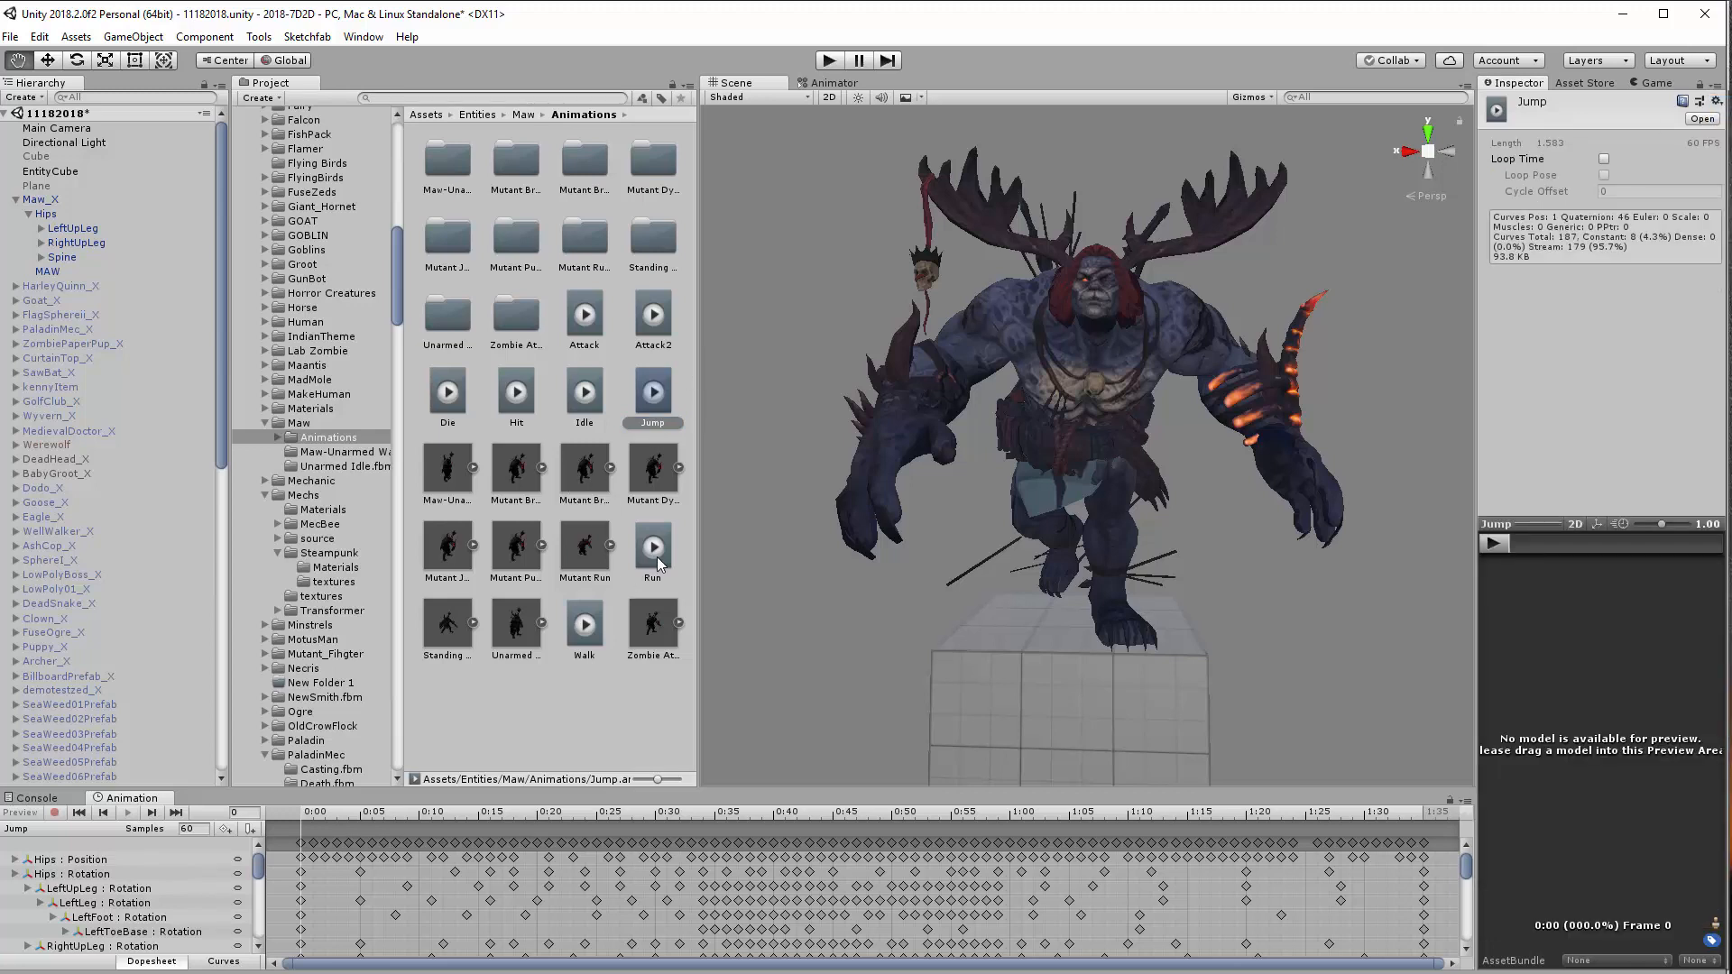
# Turn off the Legacy flag of the Run clip in the Debug inspector and switch back to Normal mode
pyautogui.click(653, 550)
pyautogui.click(1719, 85)
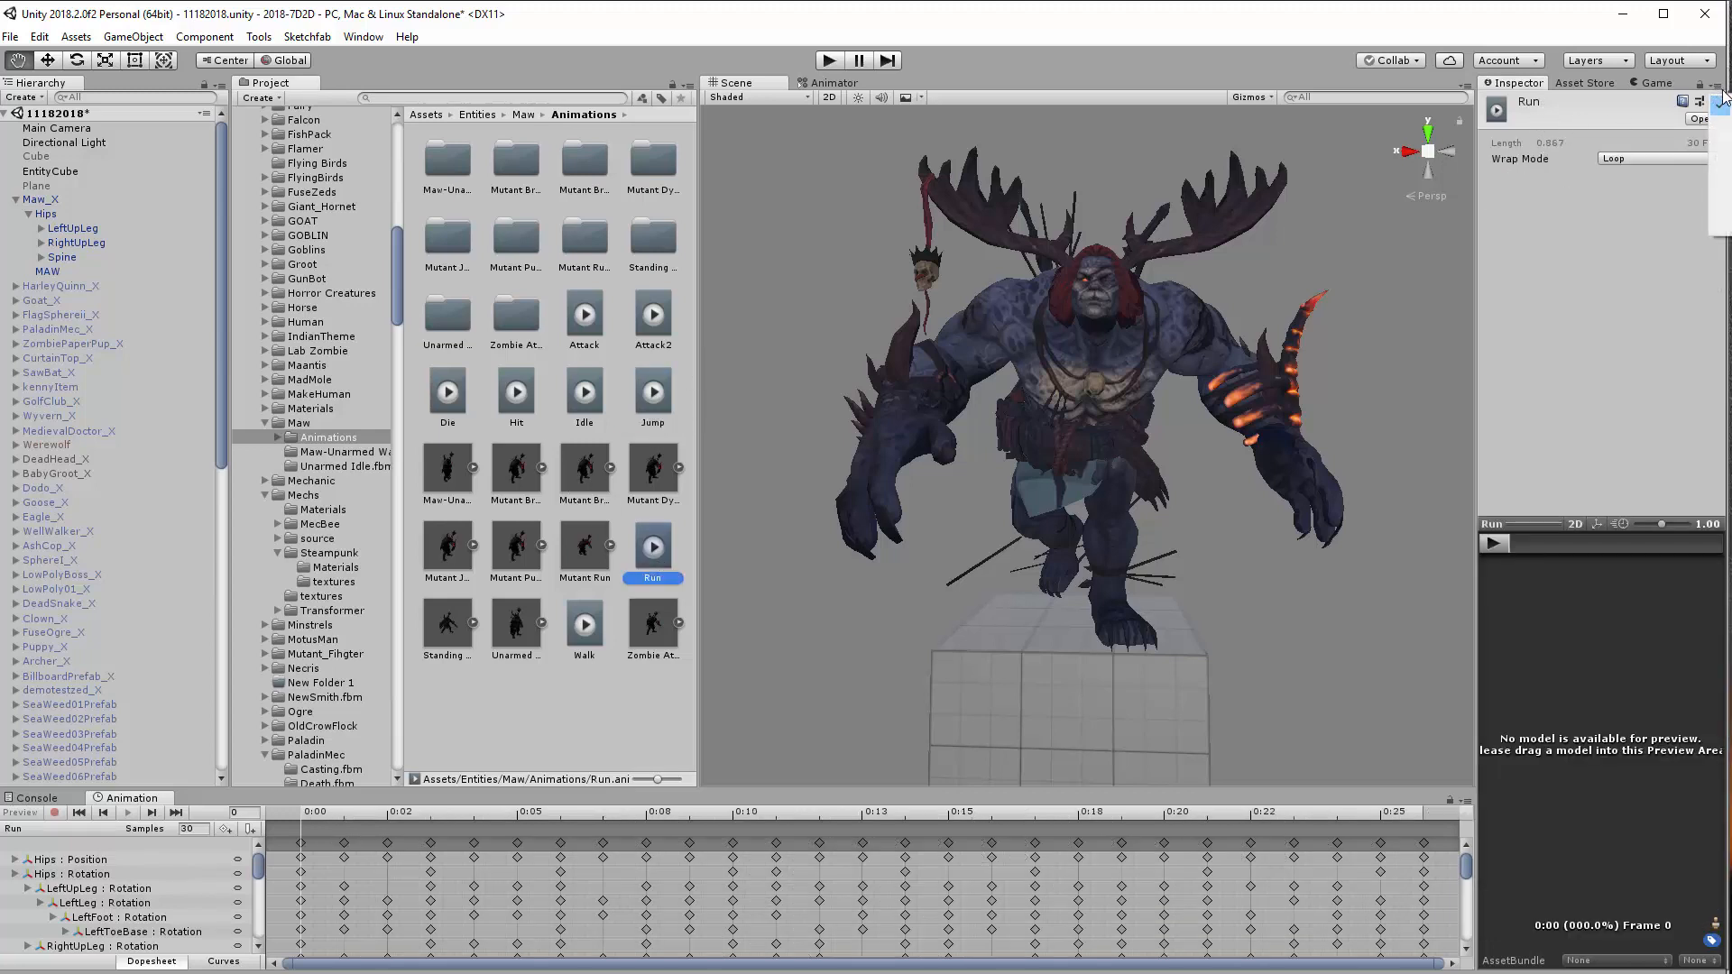
pyautogui.click(1721, 122)
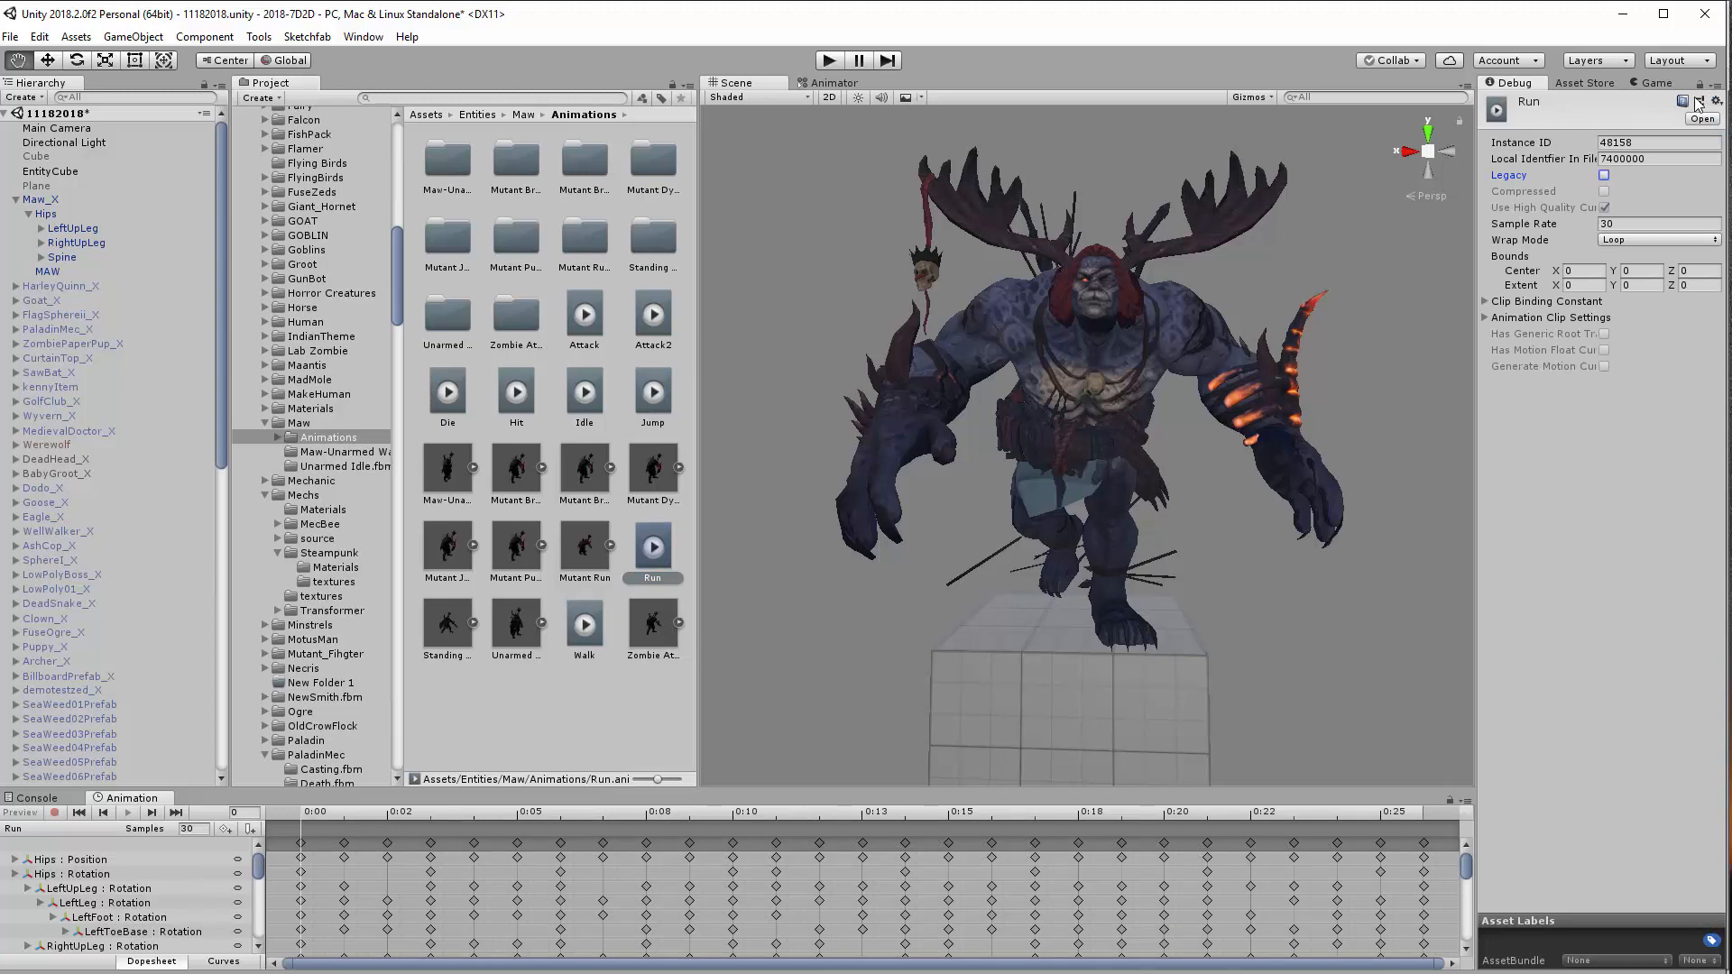
pyautogui.click(1720, 85)
pyautogui.click(1721, 107)
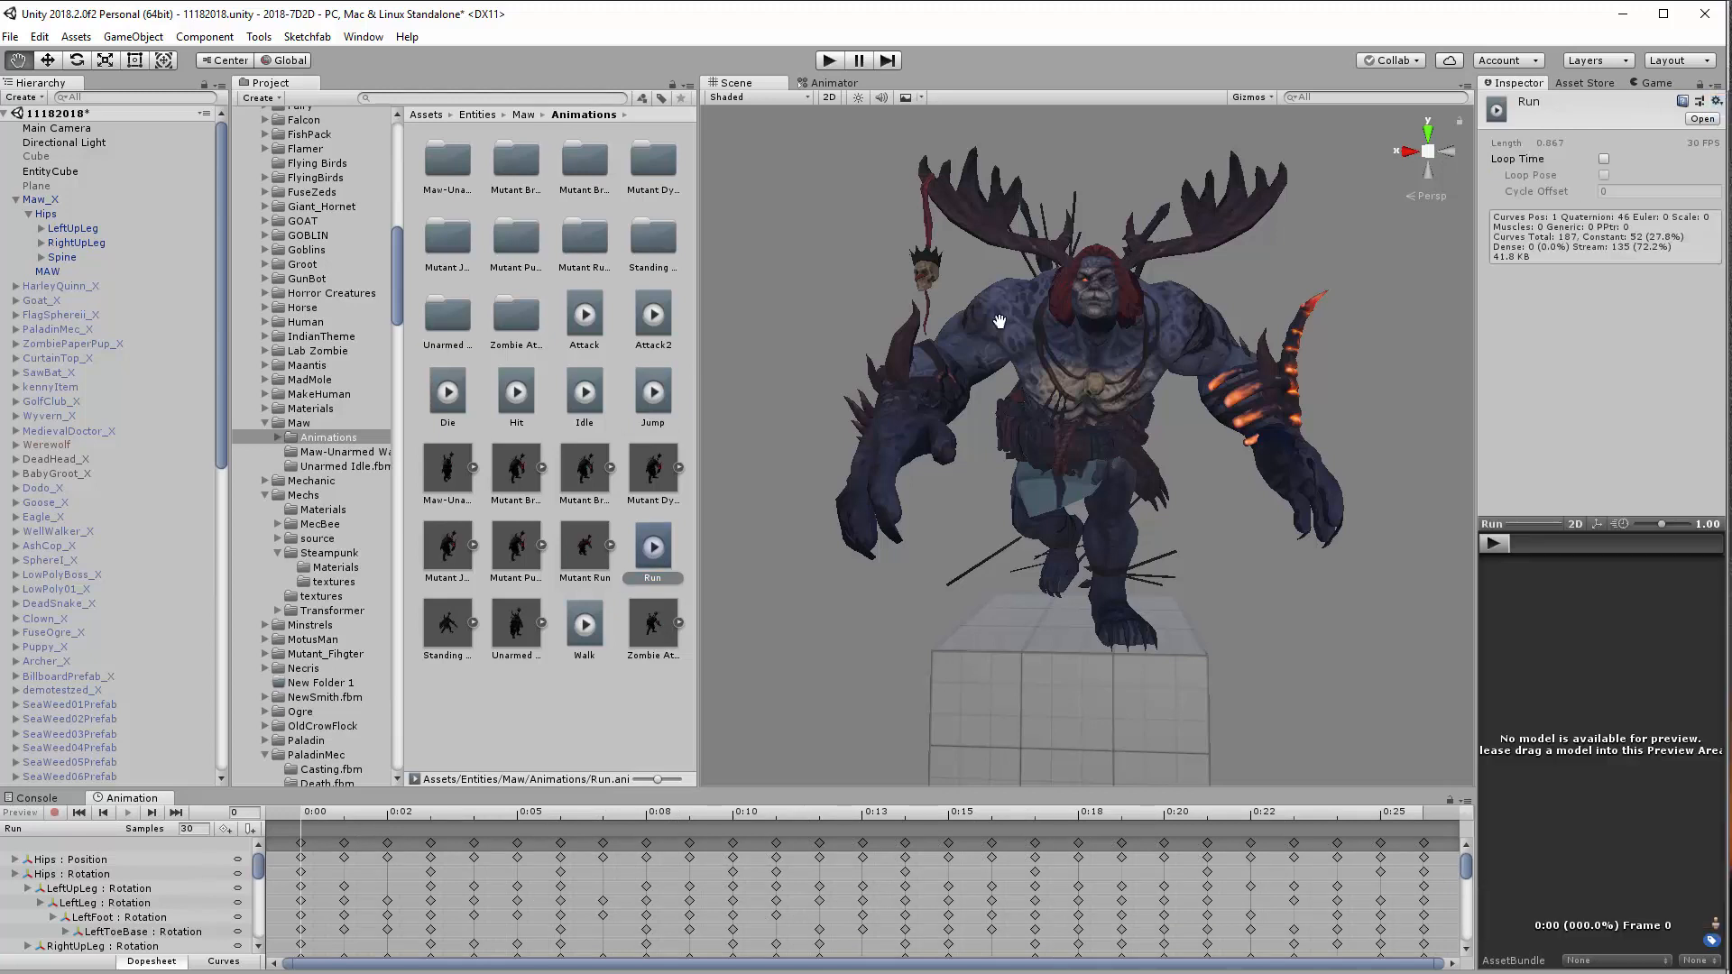
# Clear the Legacy option on the Walk clip in the inspector's Debug mode and return to Normal mode
pyautogui.click(584, 625)
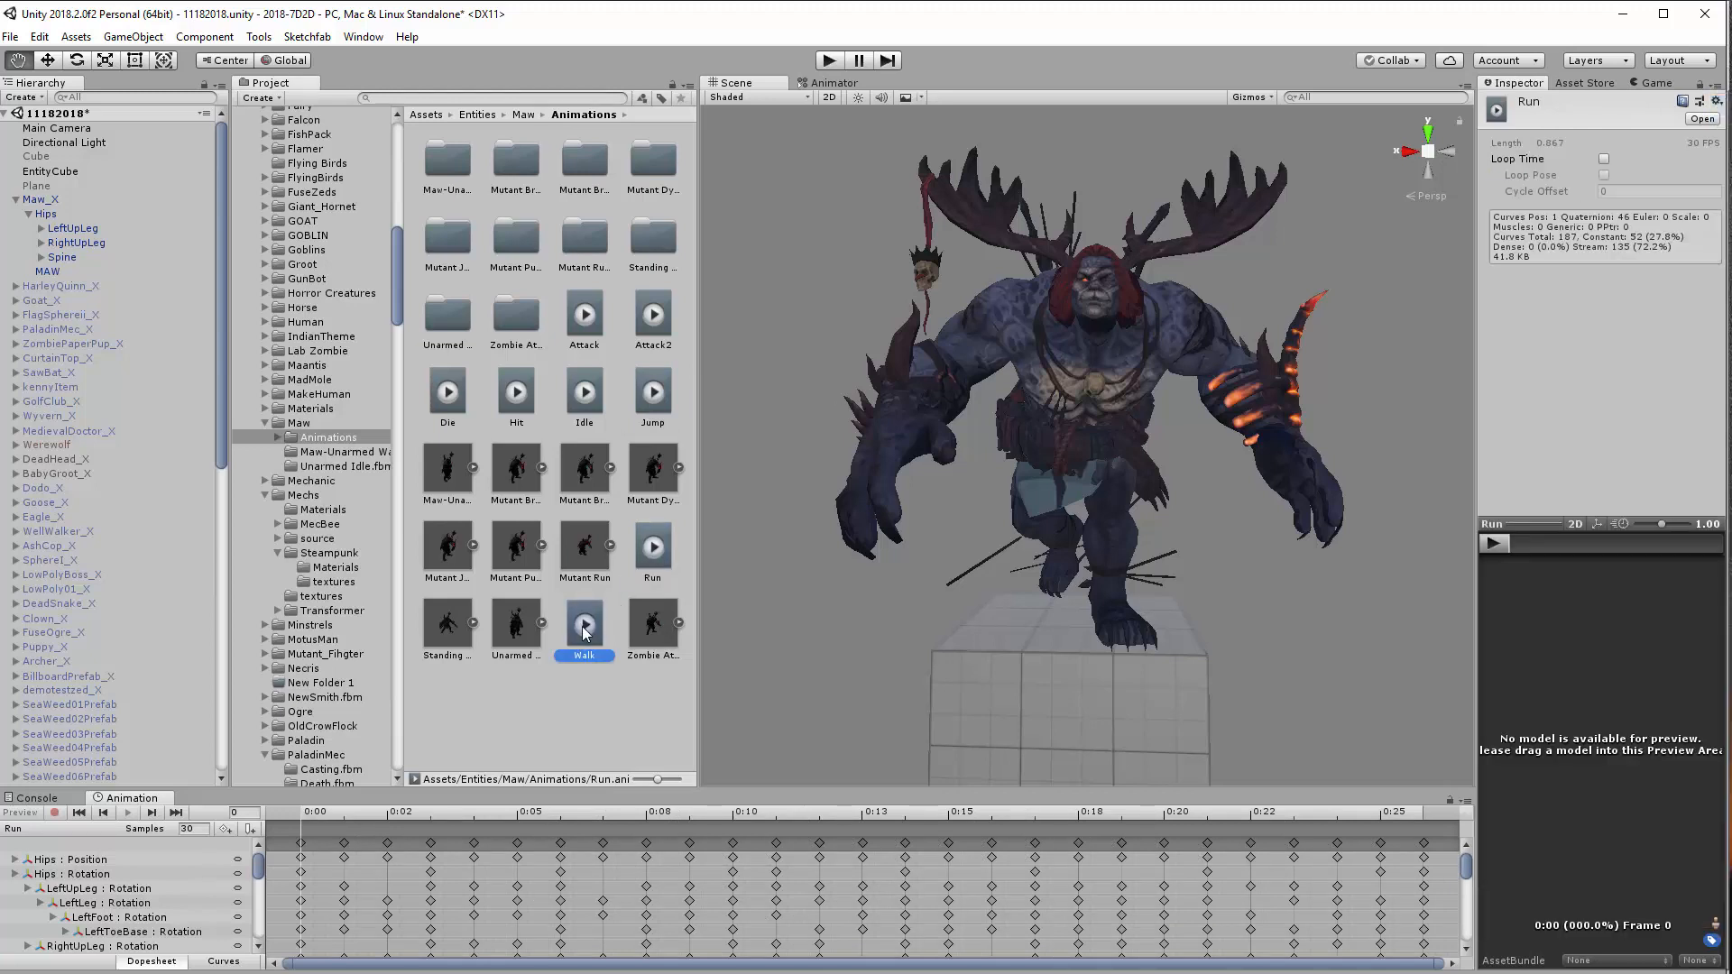
pyautogui.click(1719, 86)
pyautogui.click(1720, 123)
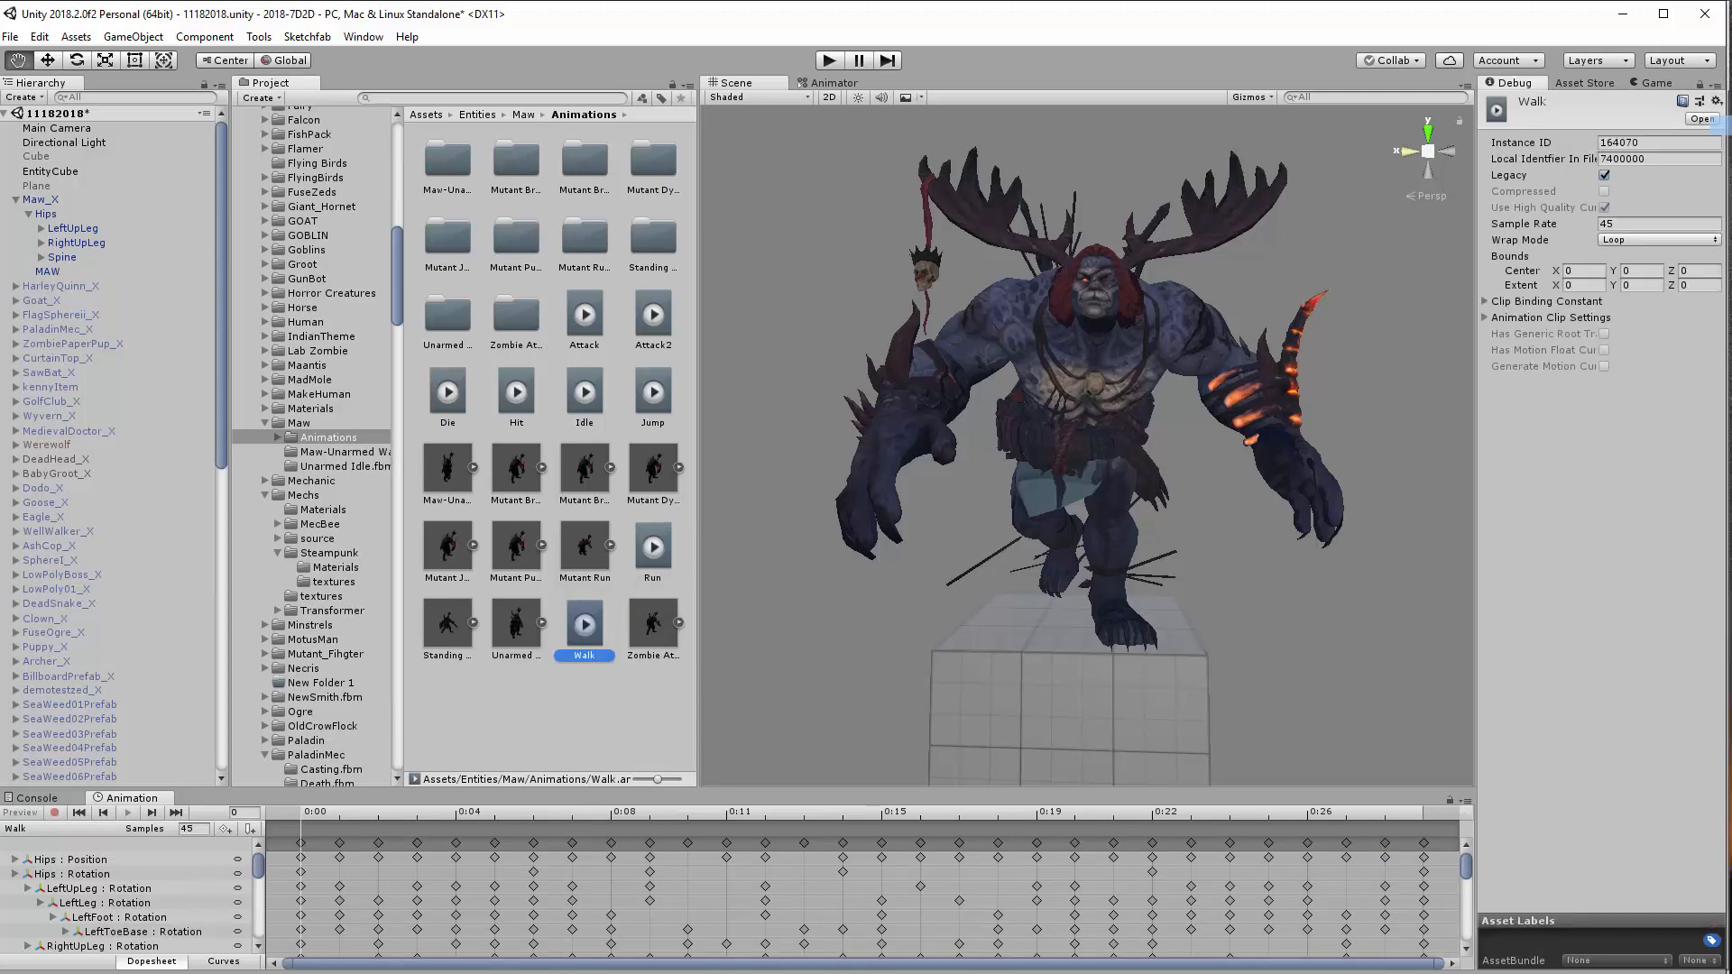
pyautogui.click(1604, 175)
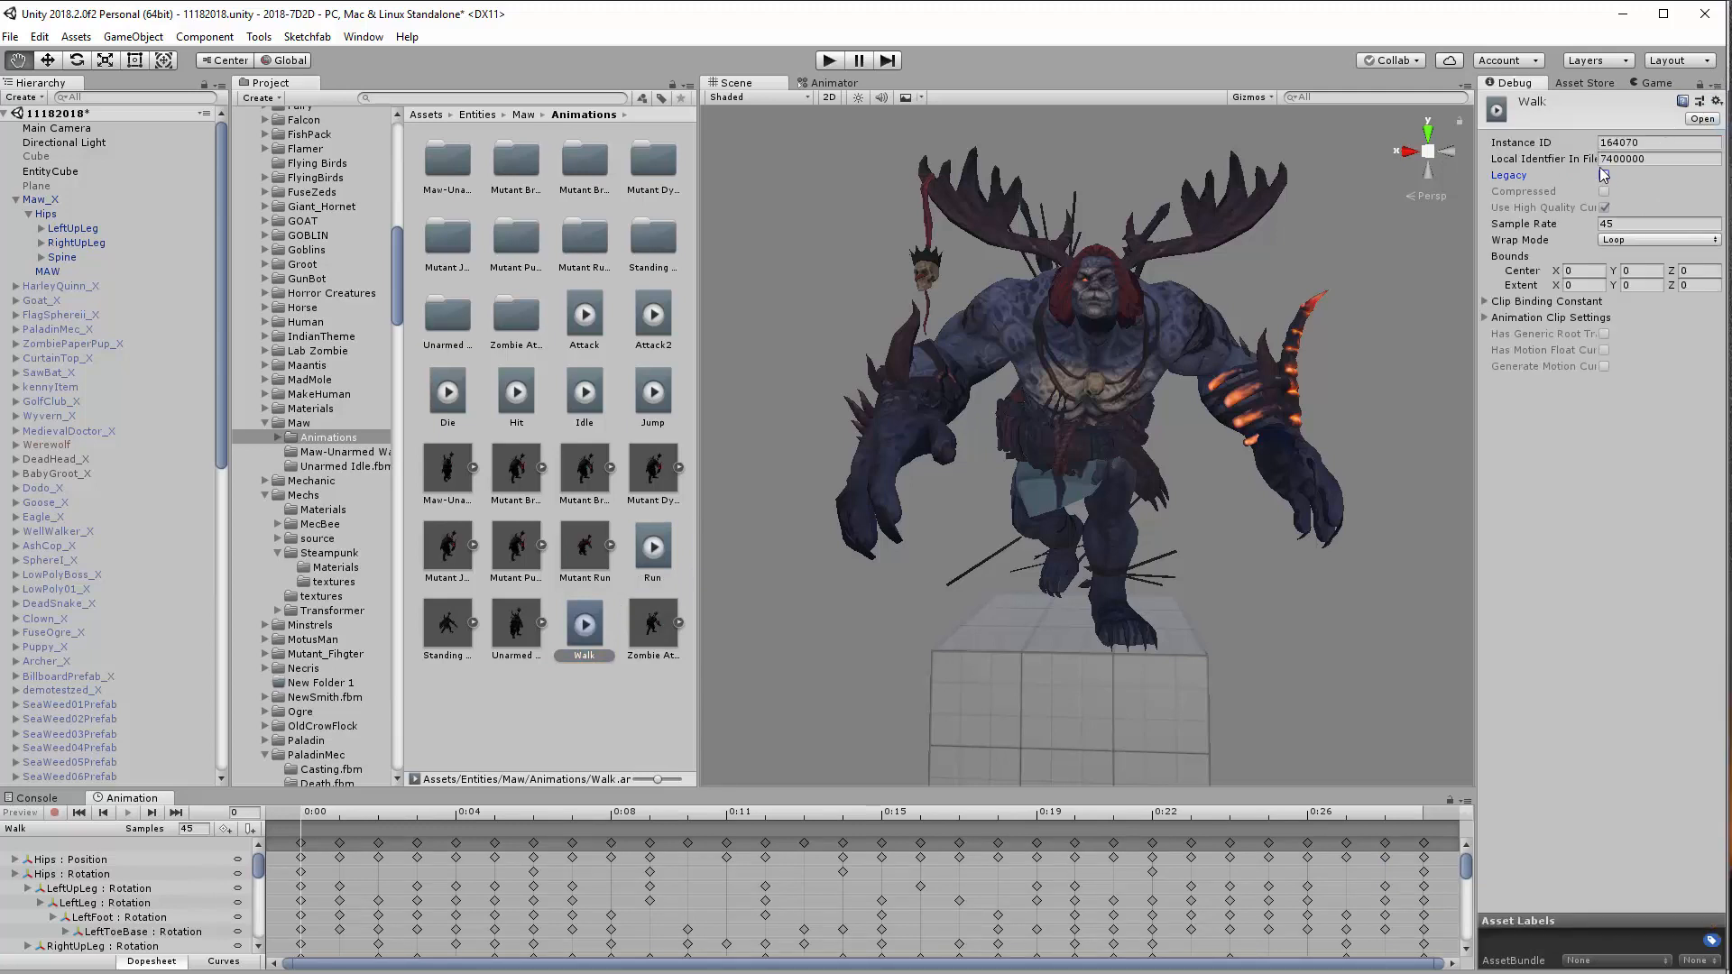
pyautogui.click(1716, 85)
pyautogui.click(1718, 106)
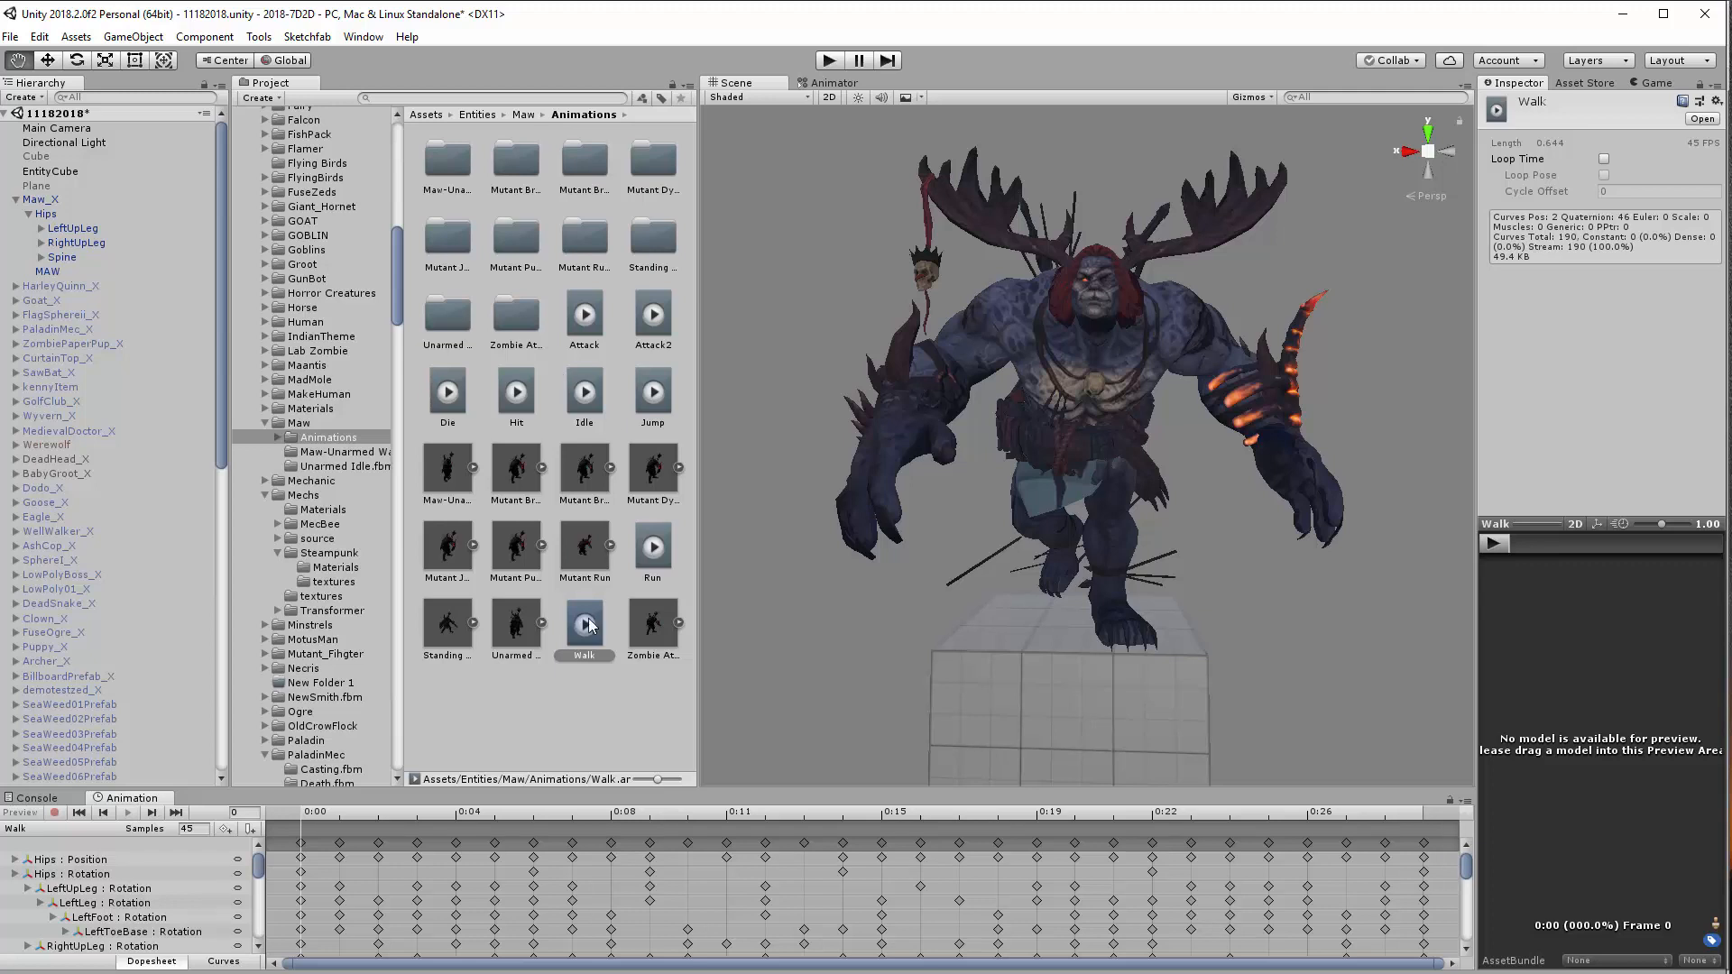
# Enable Loop Time on the Idle animation clip
pyautogui.click(664, 539)
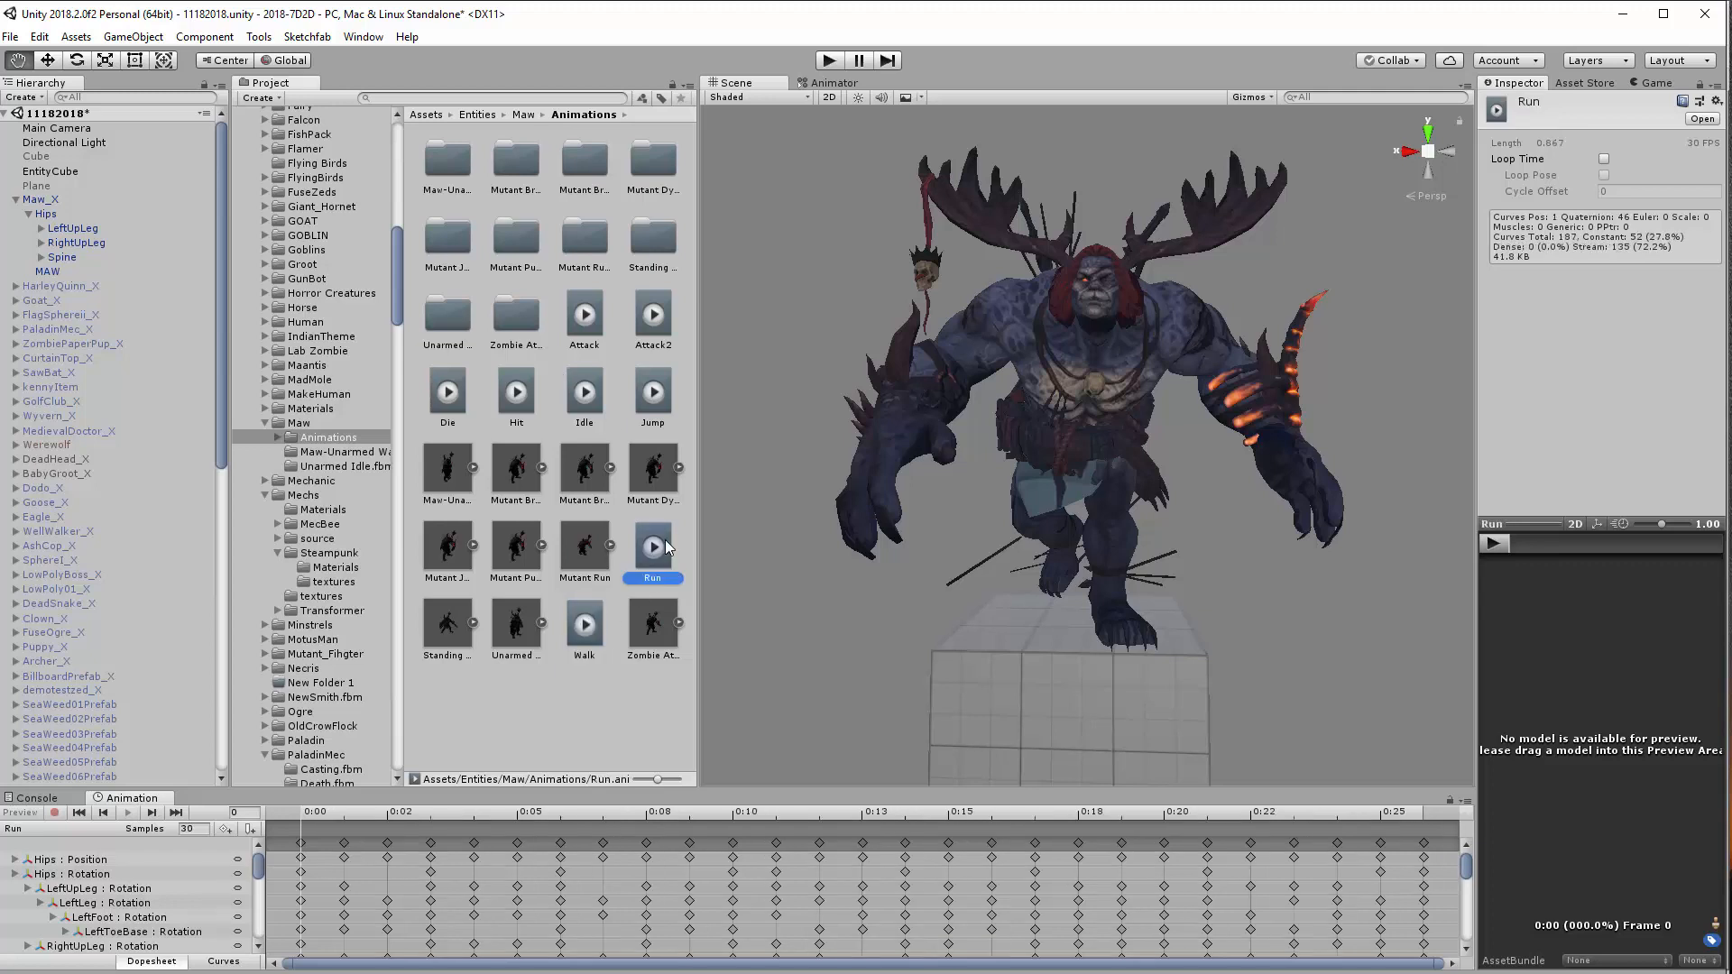
pyautogui.click(660, 403)
pyautogui.click(577, 393)
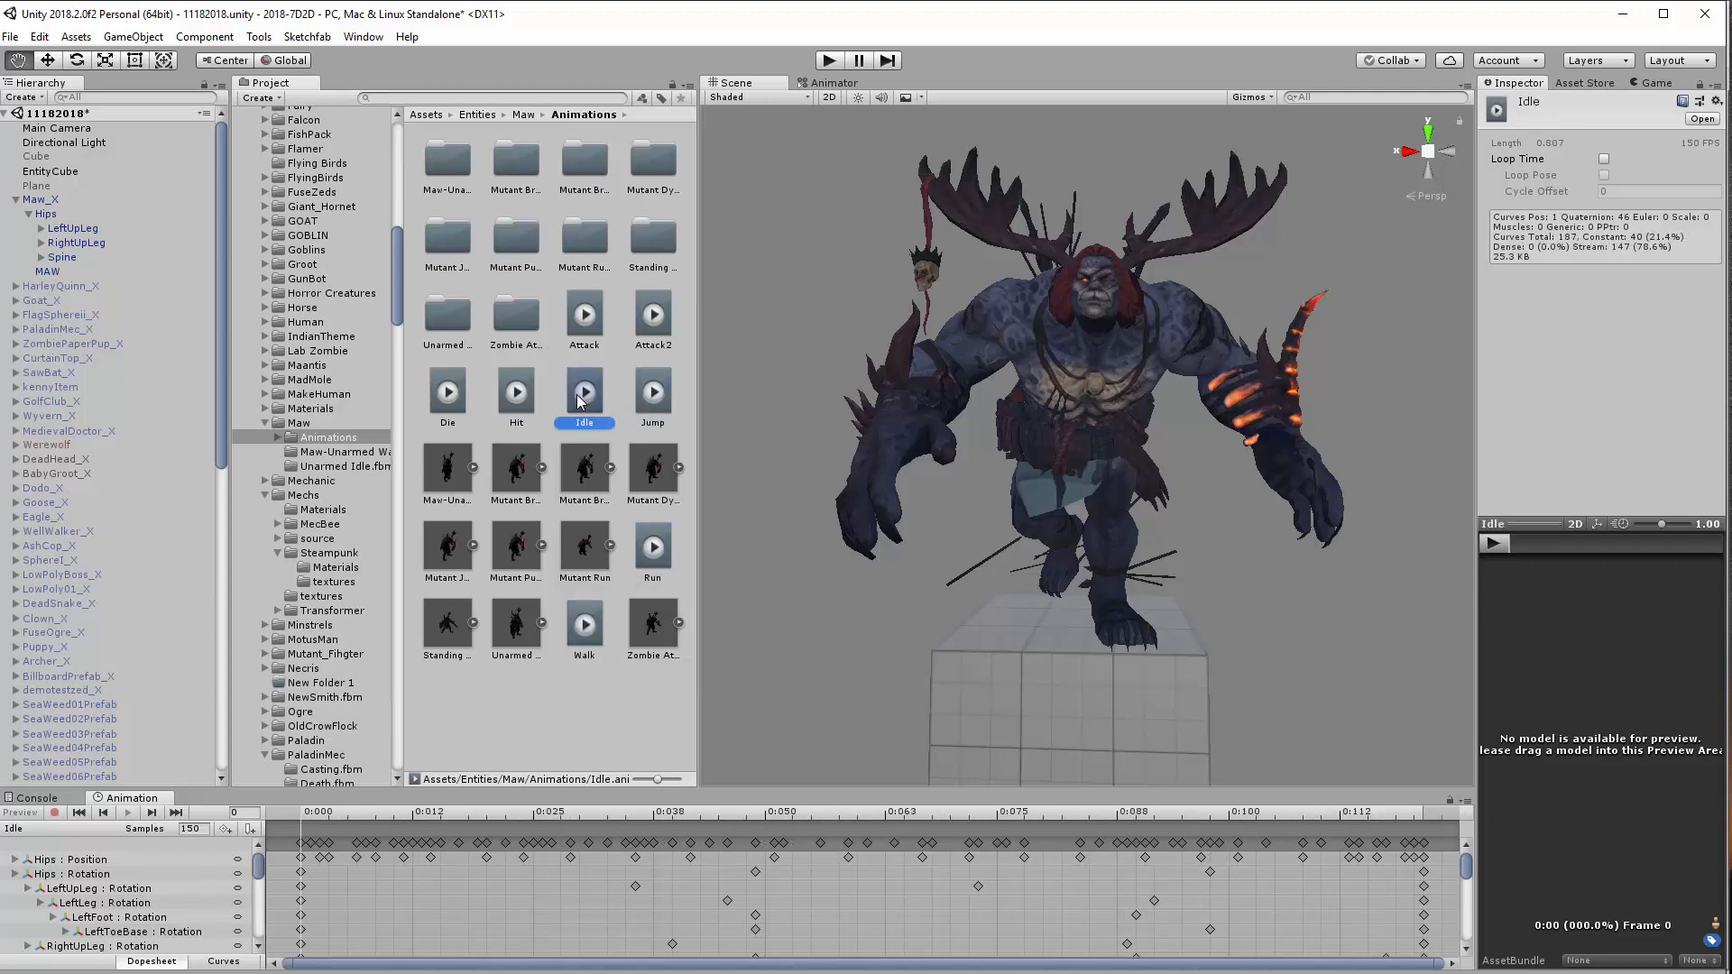
pyautogui.click(1604, 159)
# Check the Loop Time setting on the Hit, Die, Attack2 and Attack clips
pyautogui.click(516, 395)
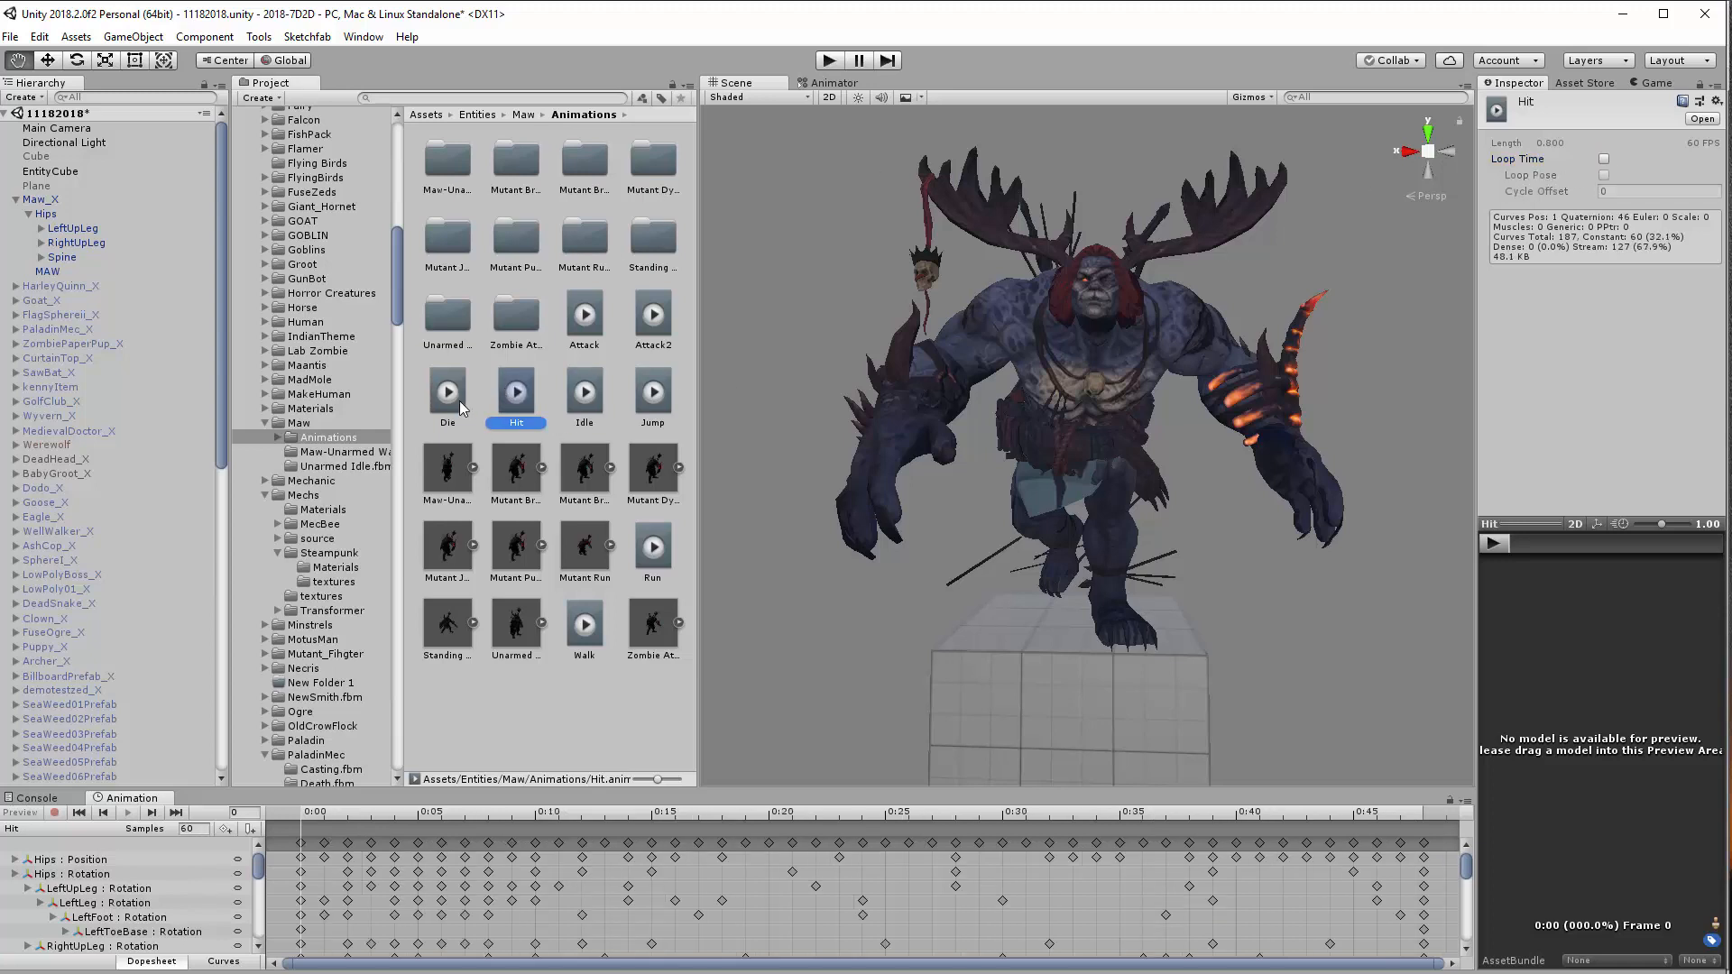
pyautogui.click(452, 390)
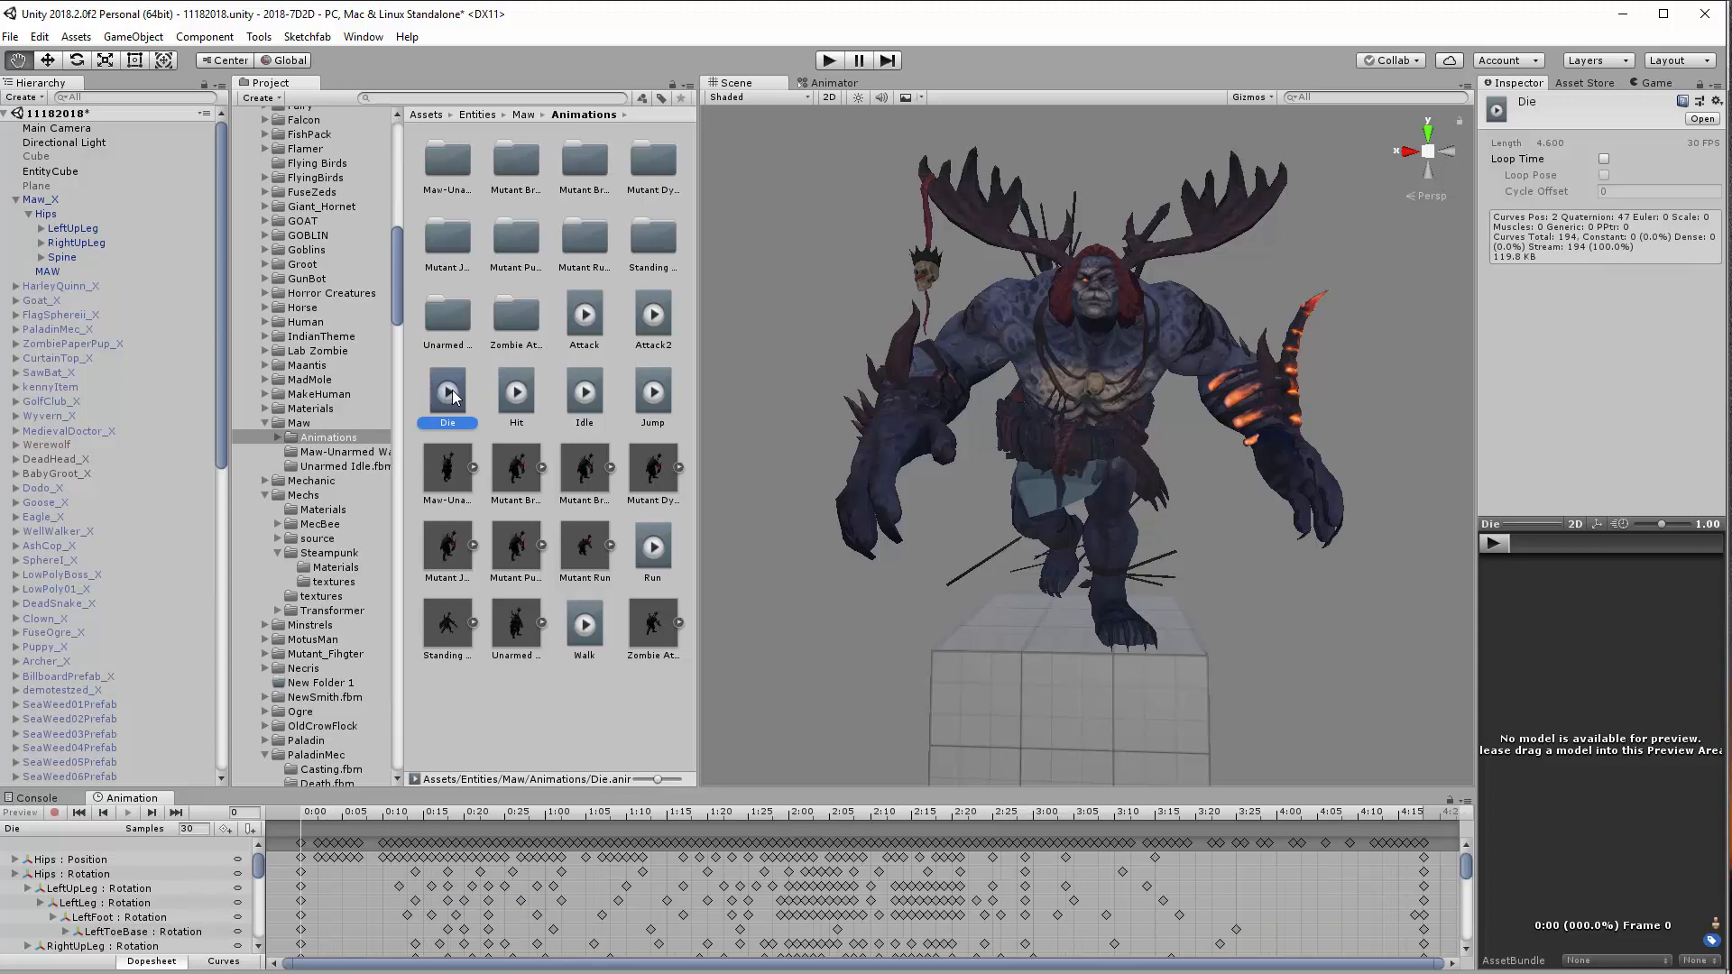
pyautogui.click(655, 322)
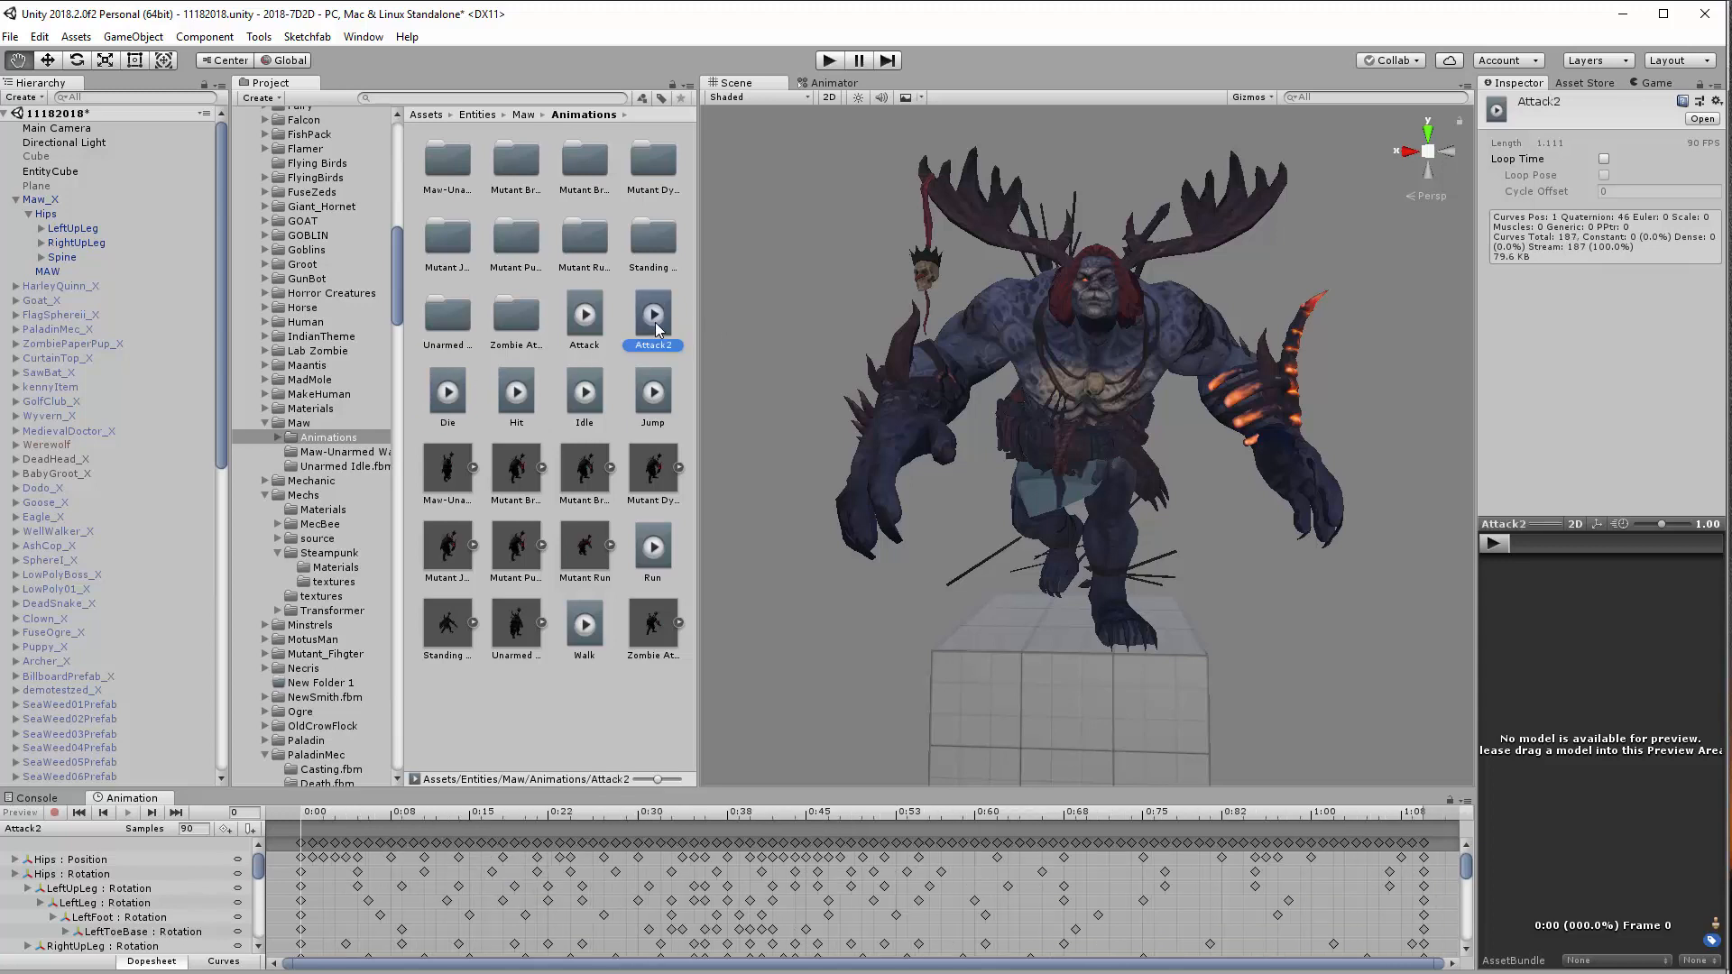
pyautogui.click(588, 311)
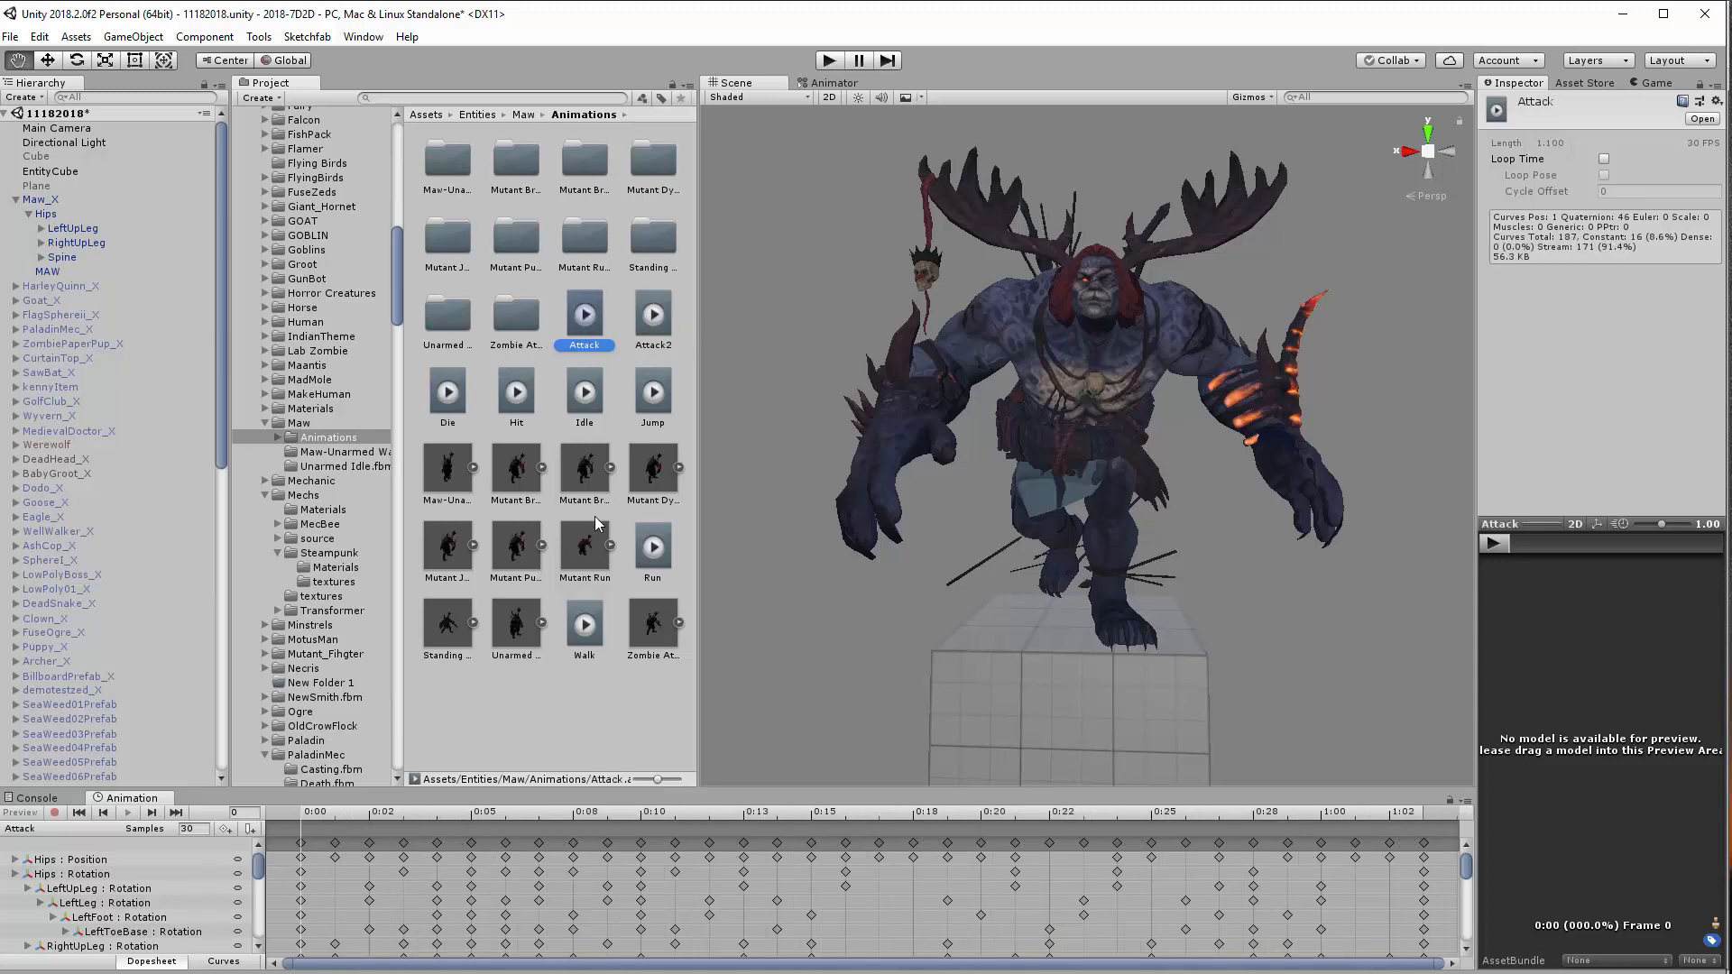
# Enable Loop Time on the Walk and Run animation clips
pyautogui.click(657, 547)
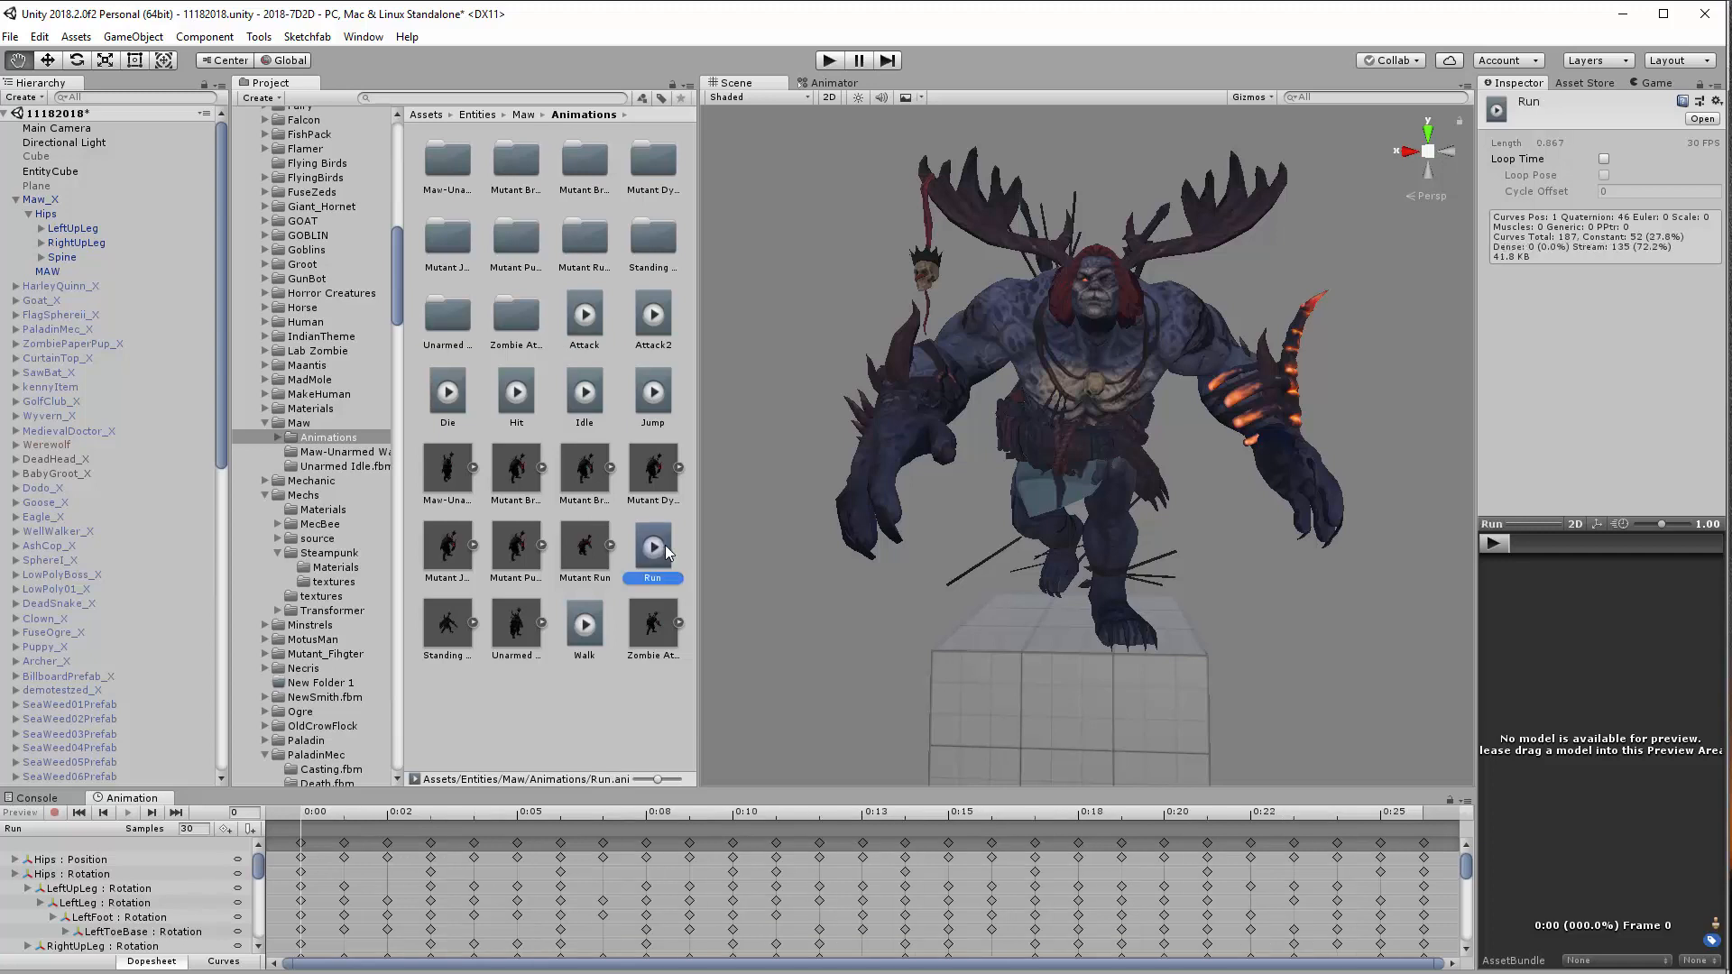
pyautogui.click(588, 626)
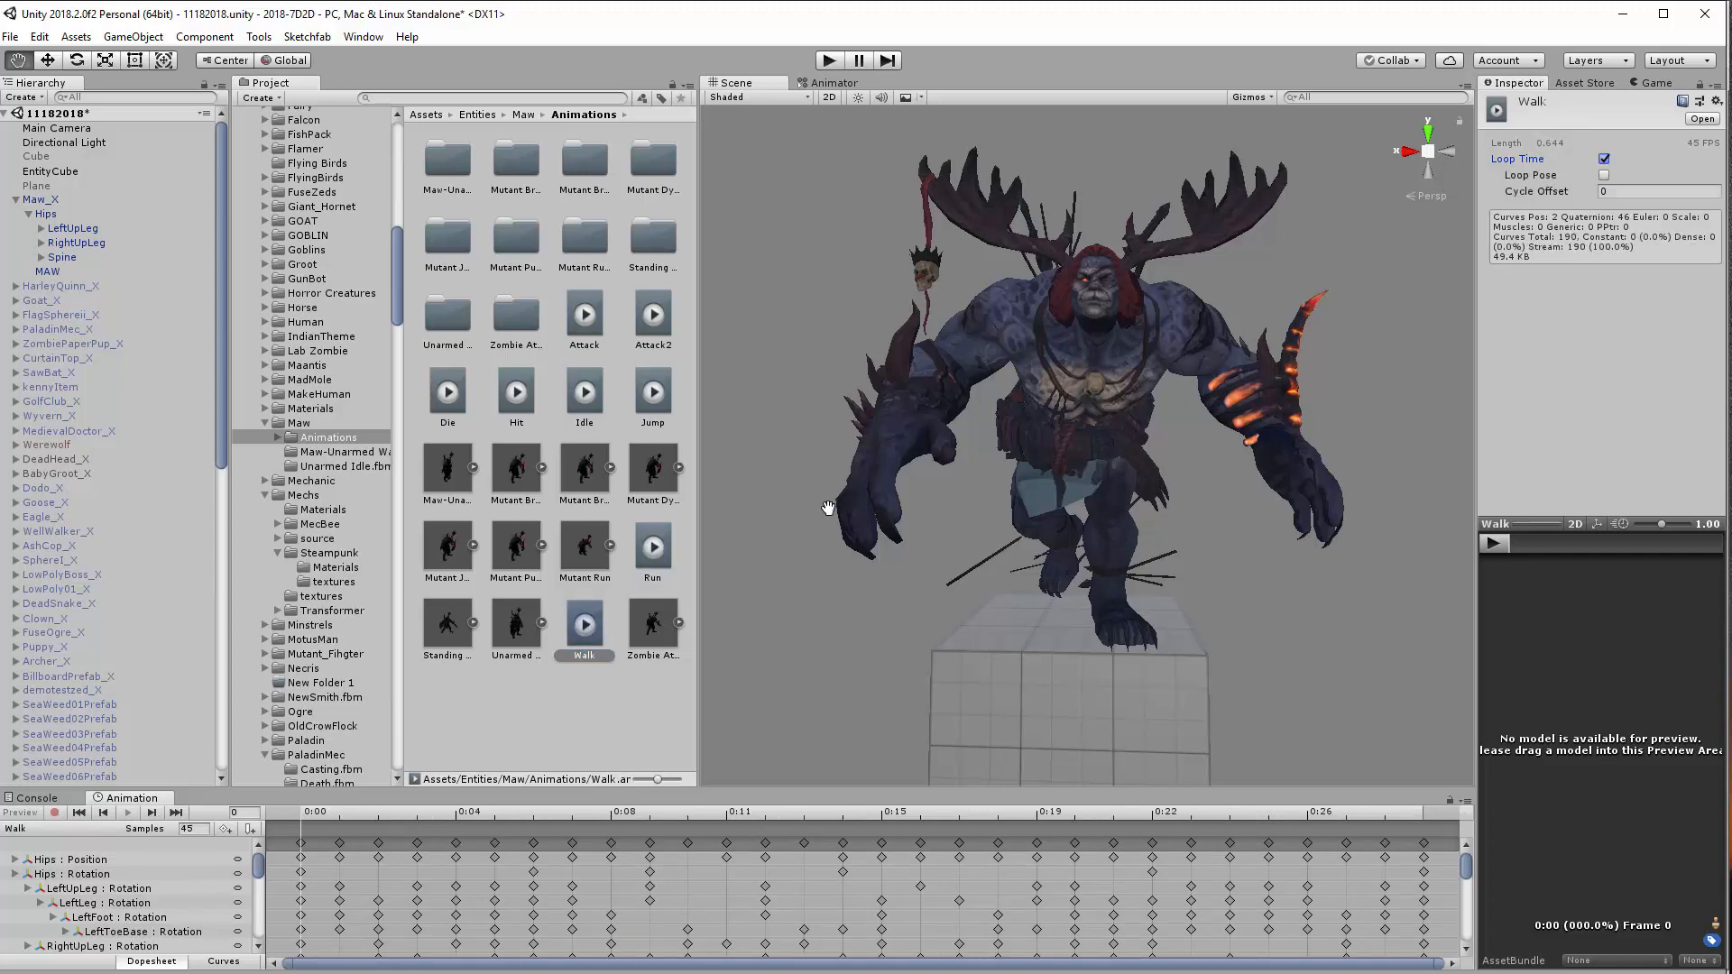
pyautogui.click(663, 554)
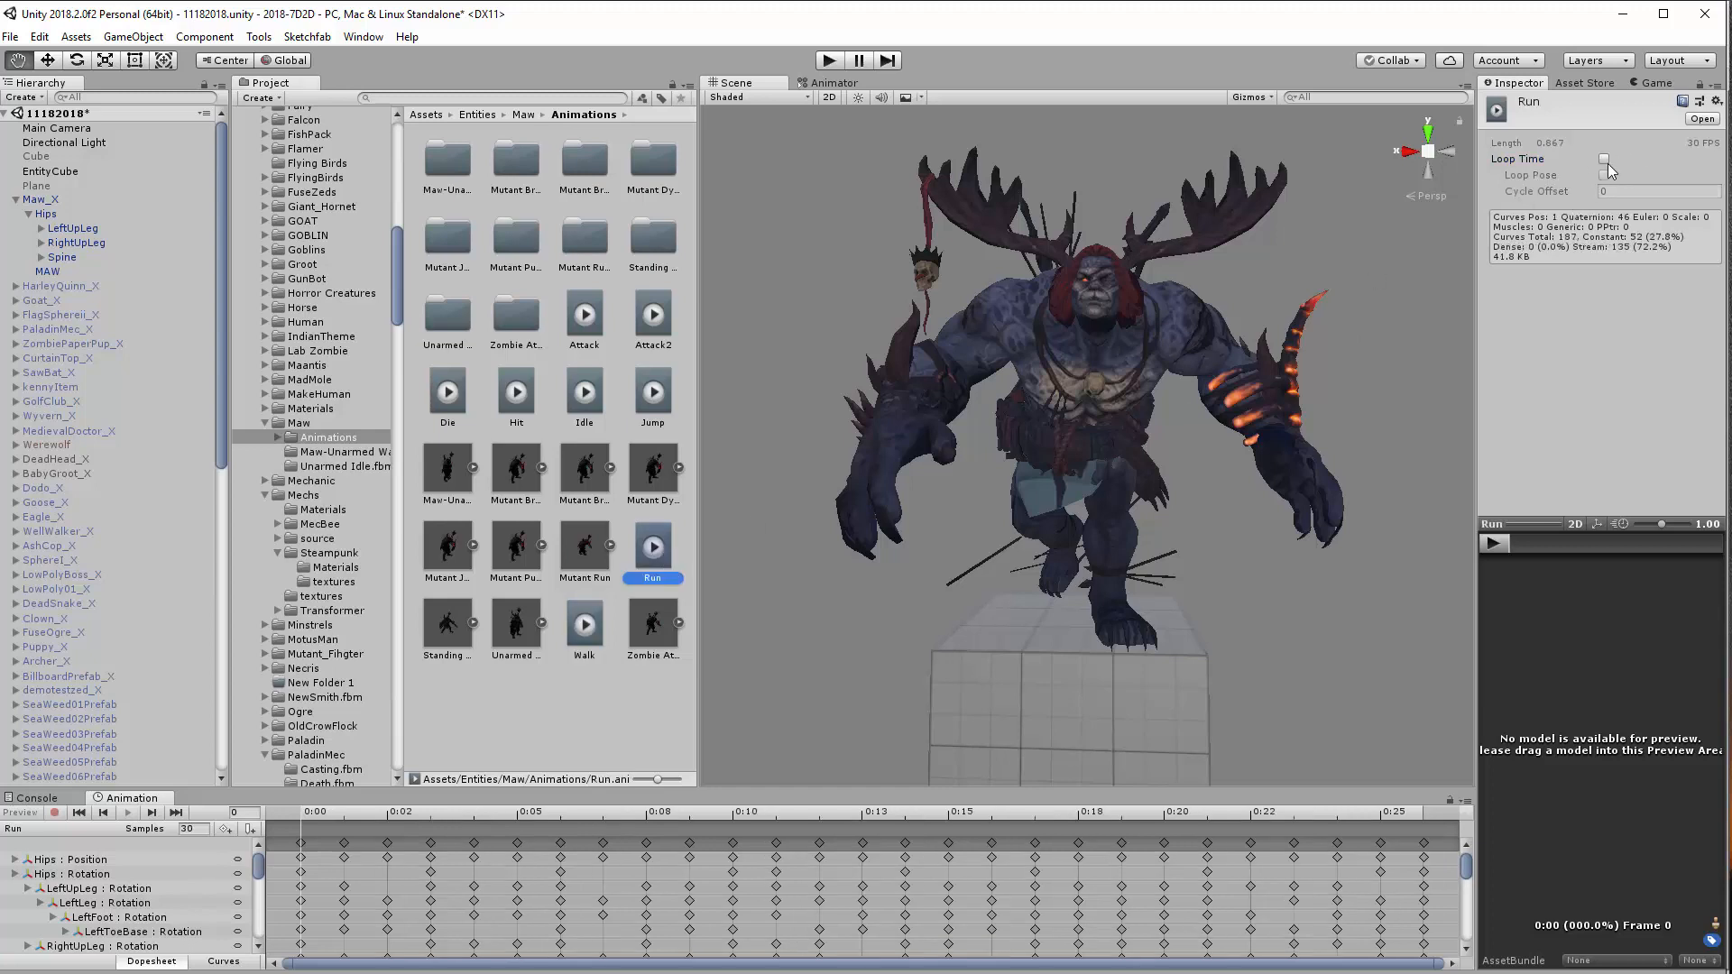
pyautogui.click(1604, 159)
# Review the loop settings of the Idle, Hit, Die, Attack and Attack2 clips once more
pyautogui.click(597, 393)
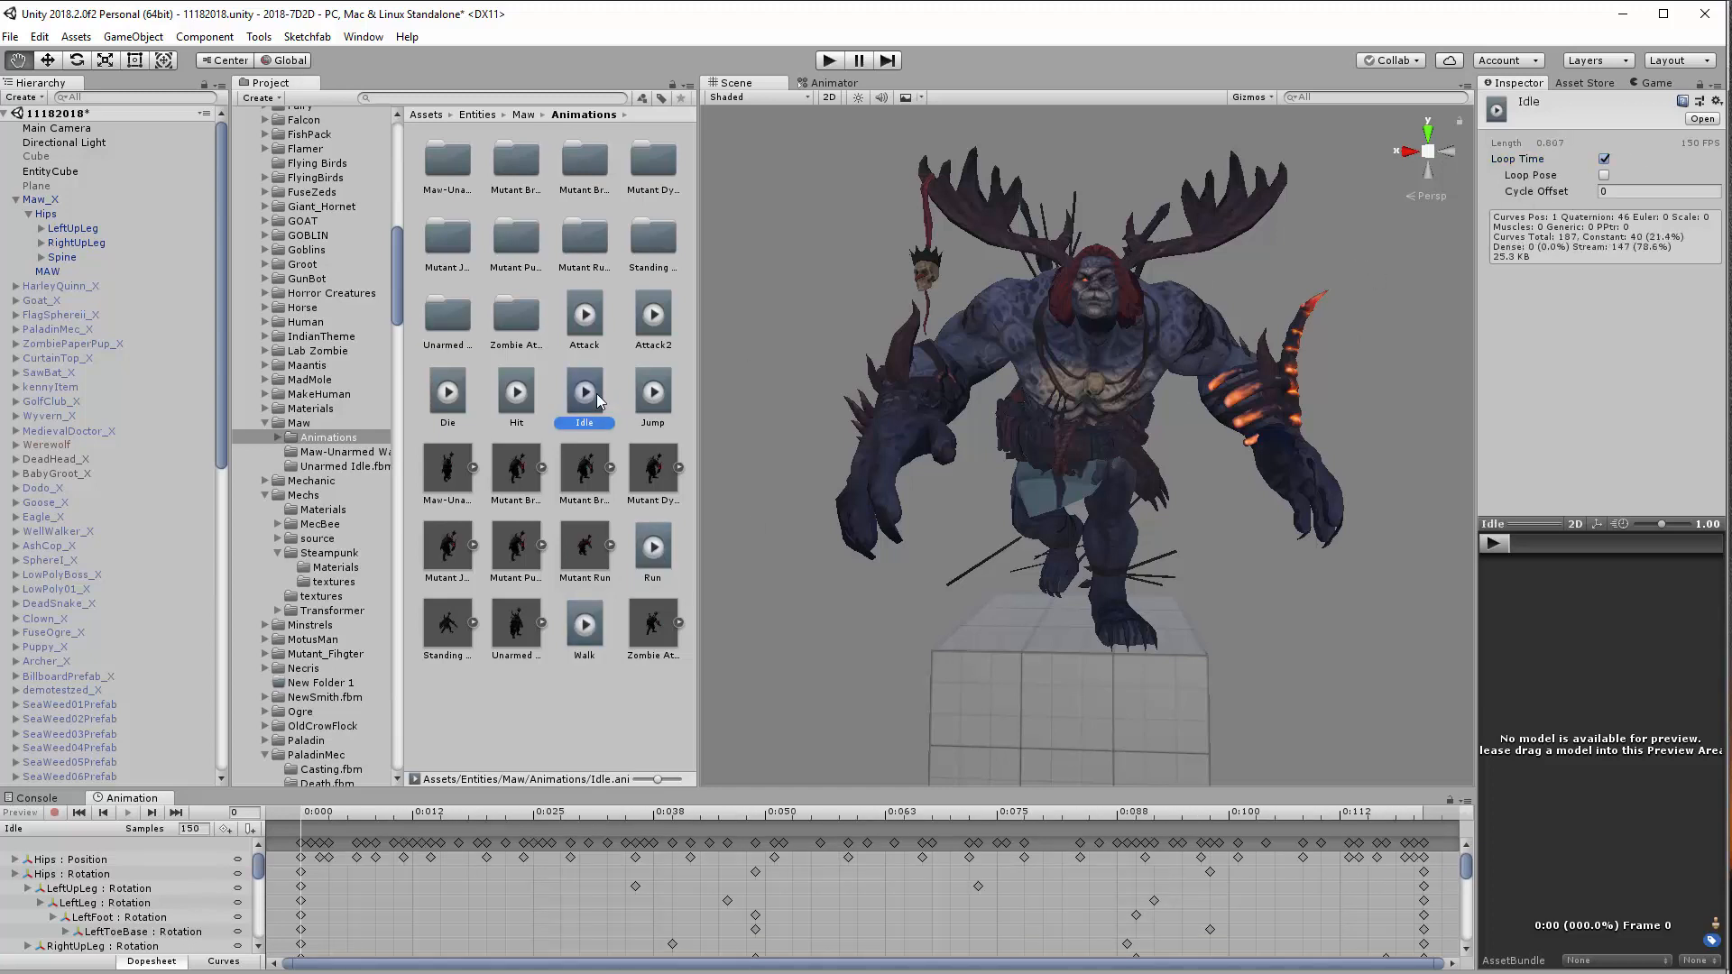
pyautogui.click(521, 393)
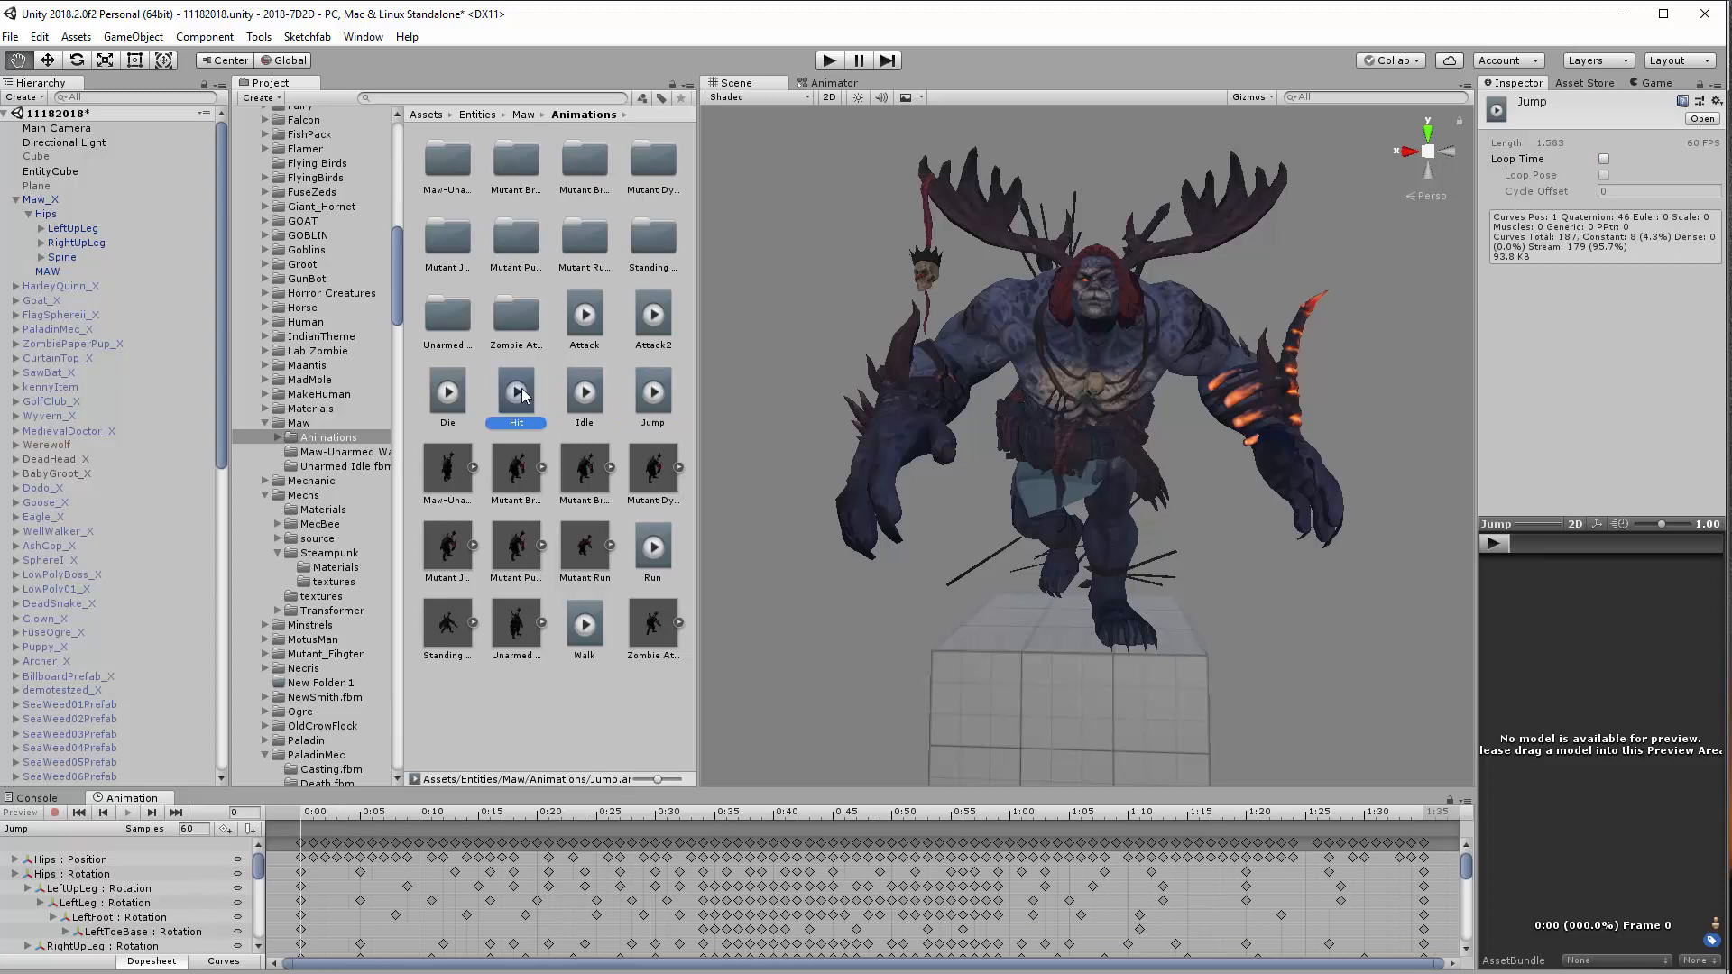
pyautogui.click(448, 390)
pyautogui.click(586, 312)
pyautogui.click(654, 314)
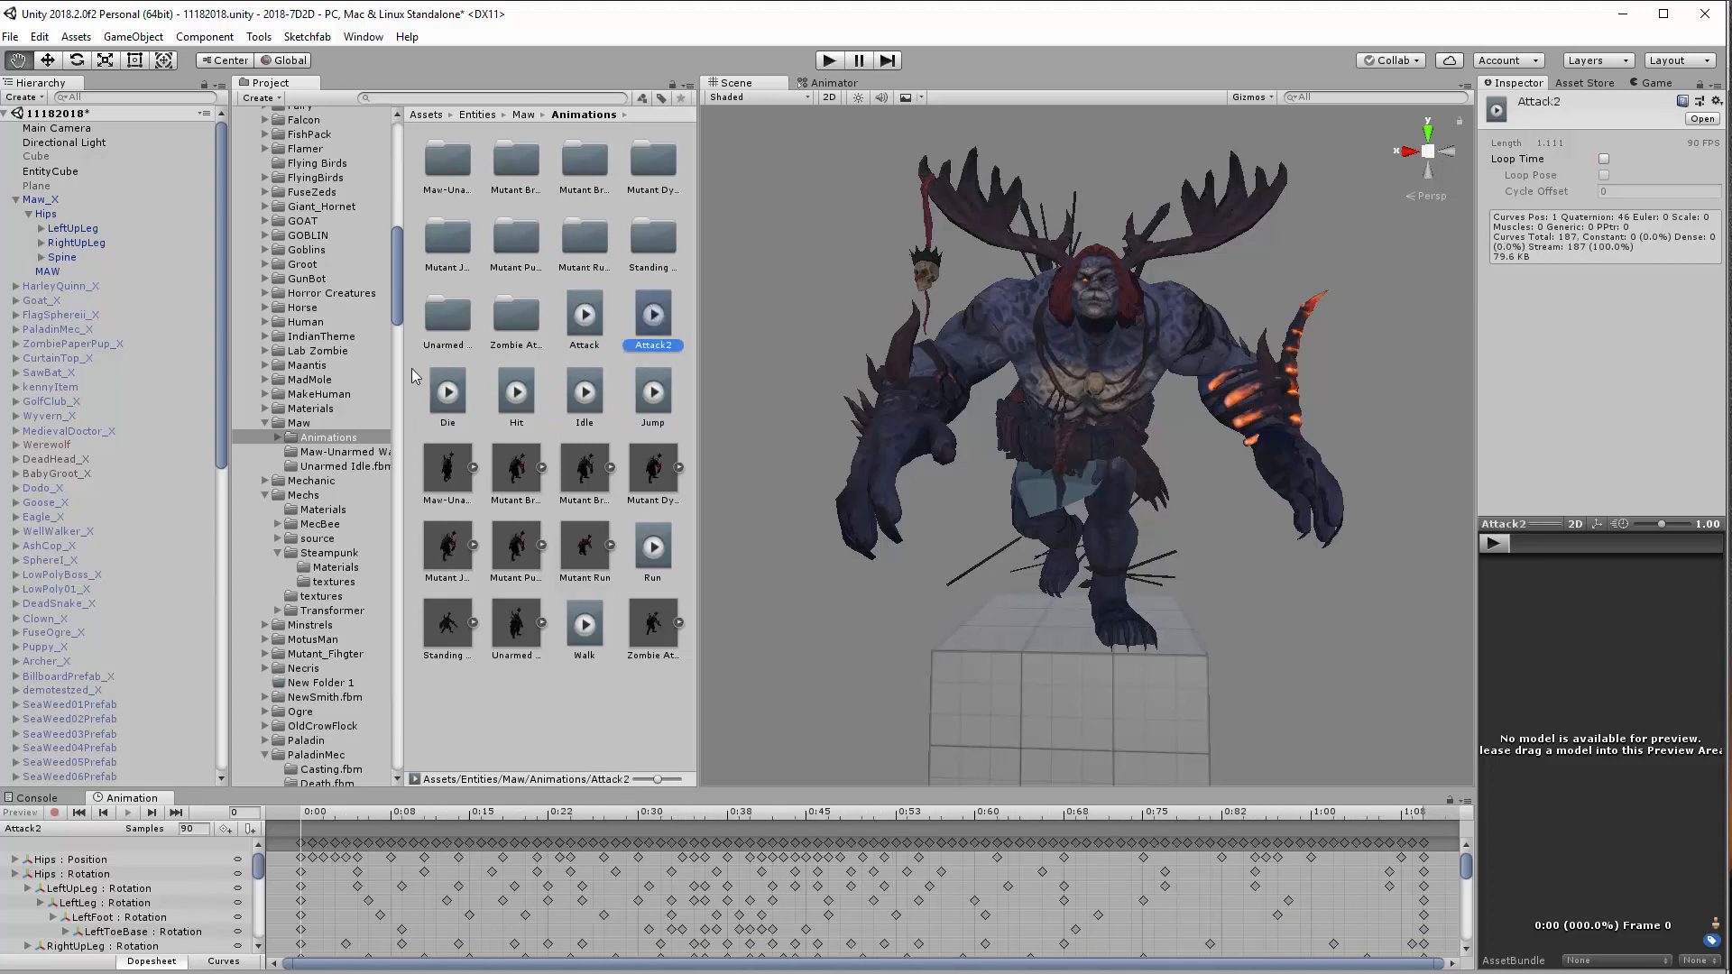
# Open the Maw folder in the project and select the Maw_X object in the scene hierarchy
pyautogui.click(300, 424)
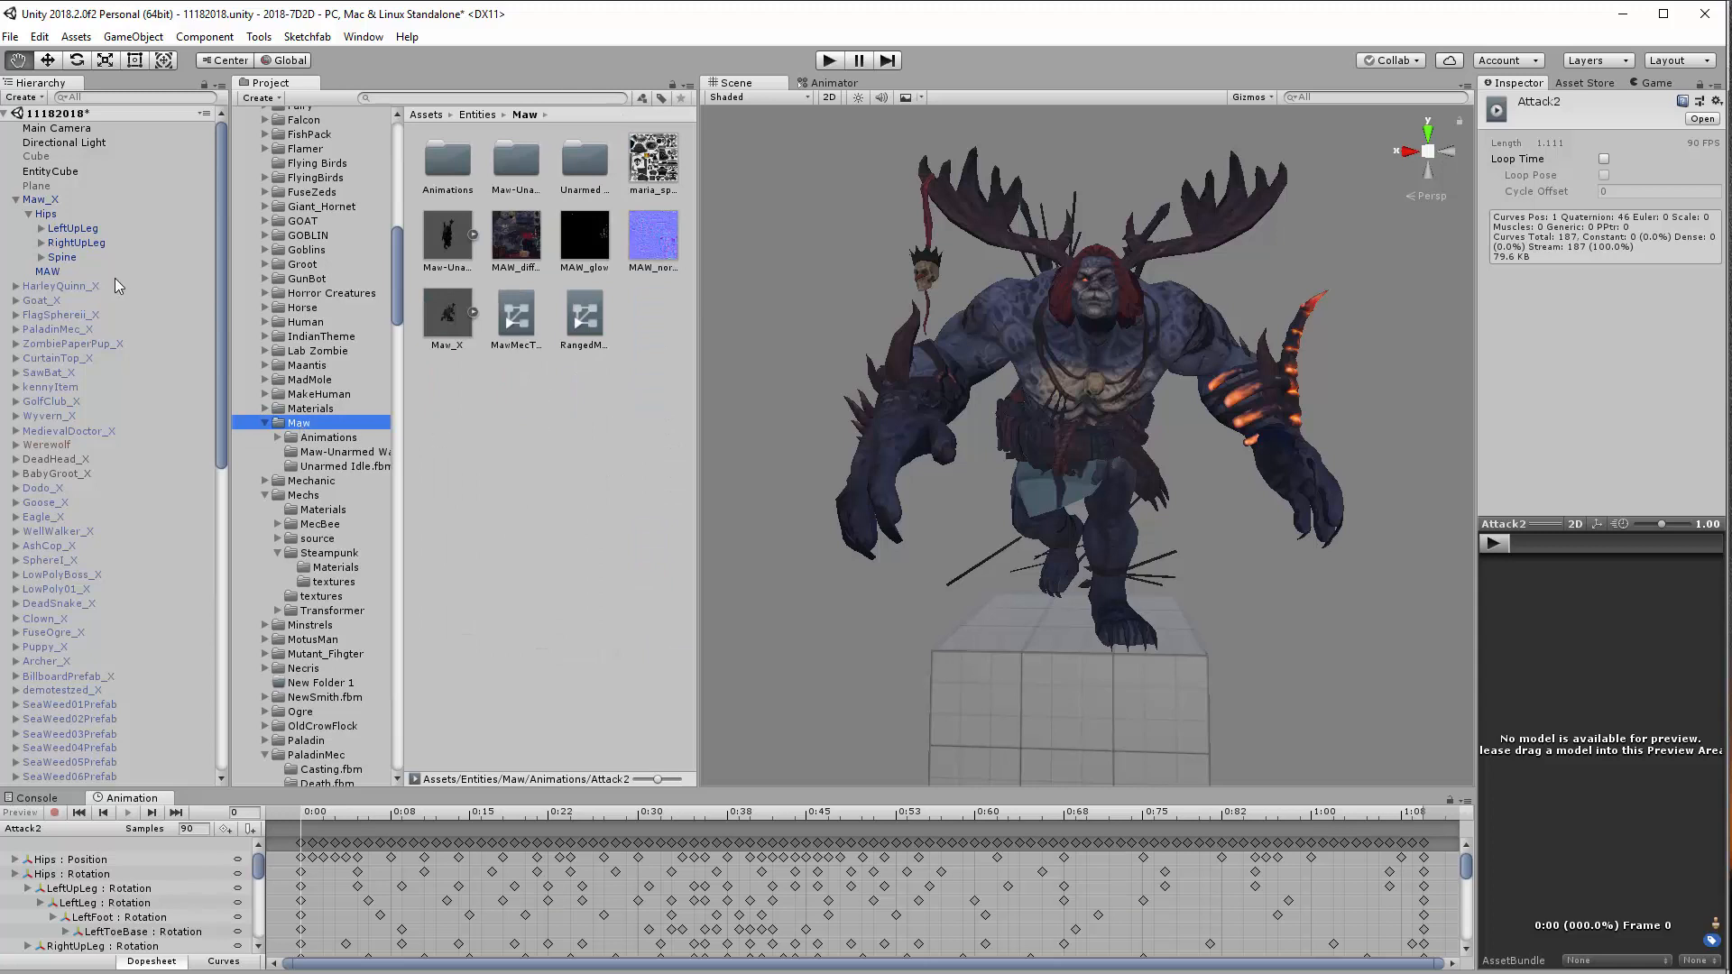
pyautogui.click(38, 199)
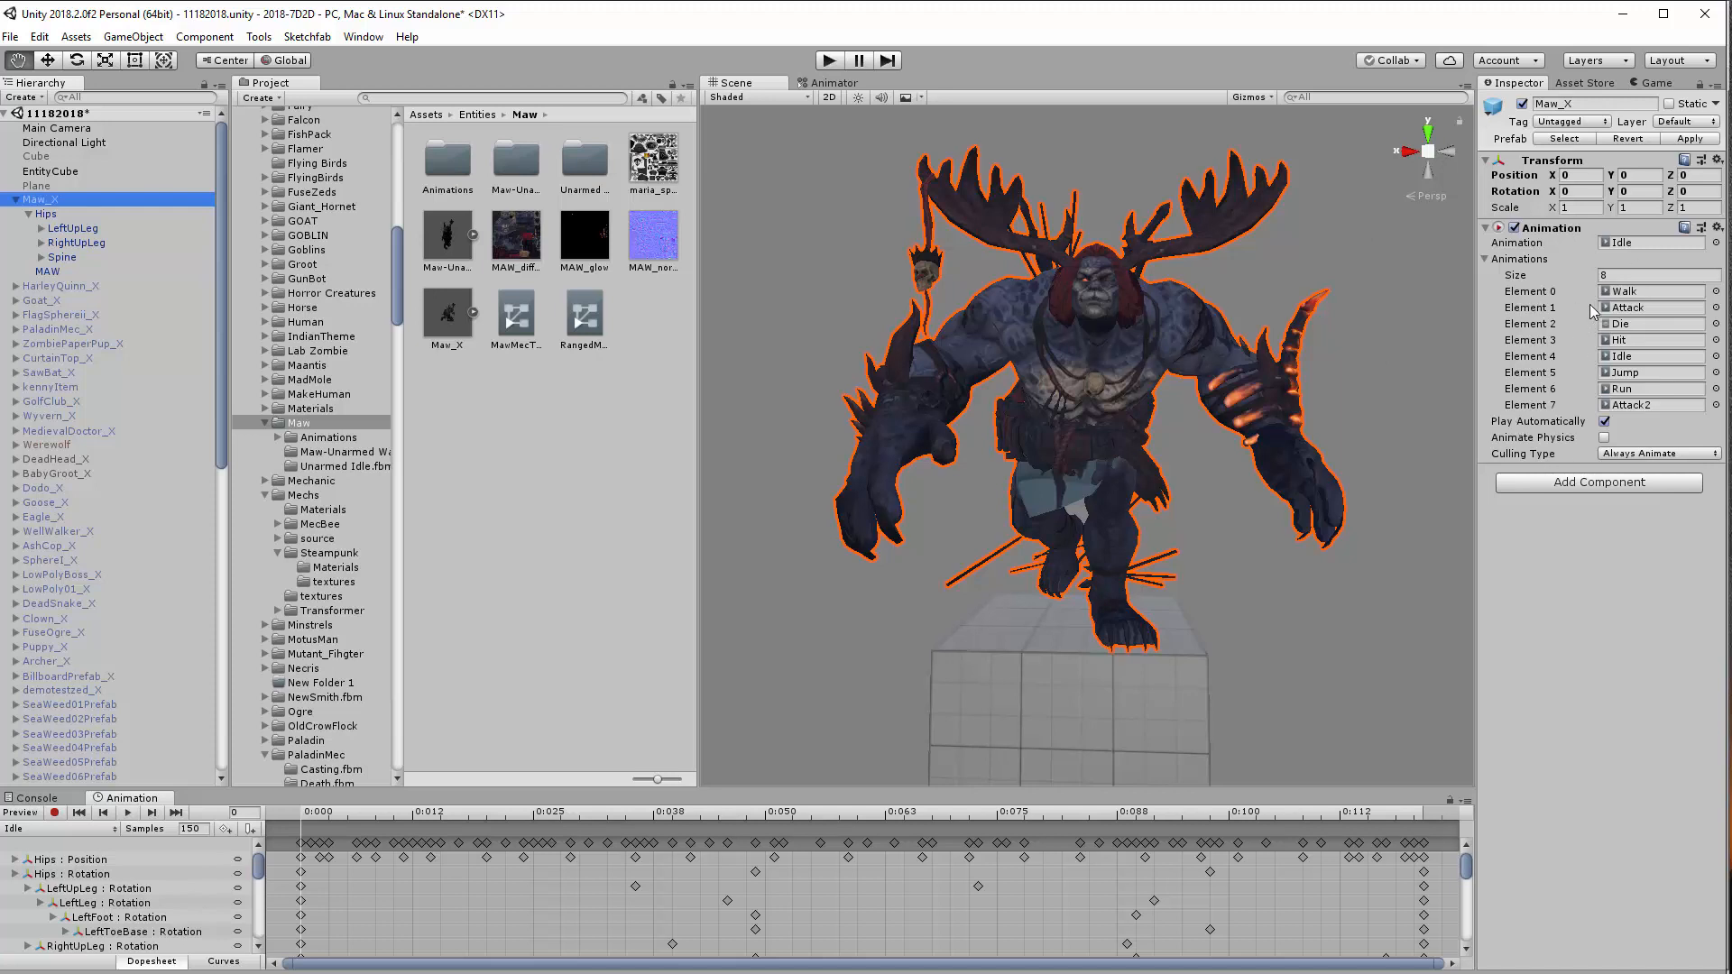
pyautogui.click(1718, 228)
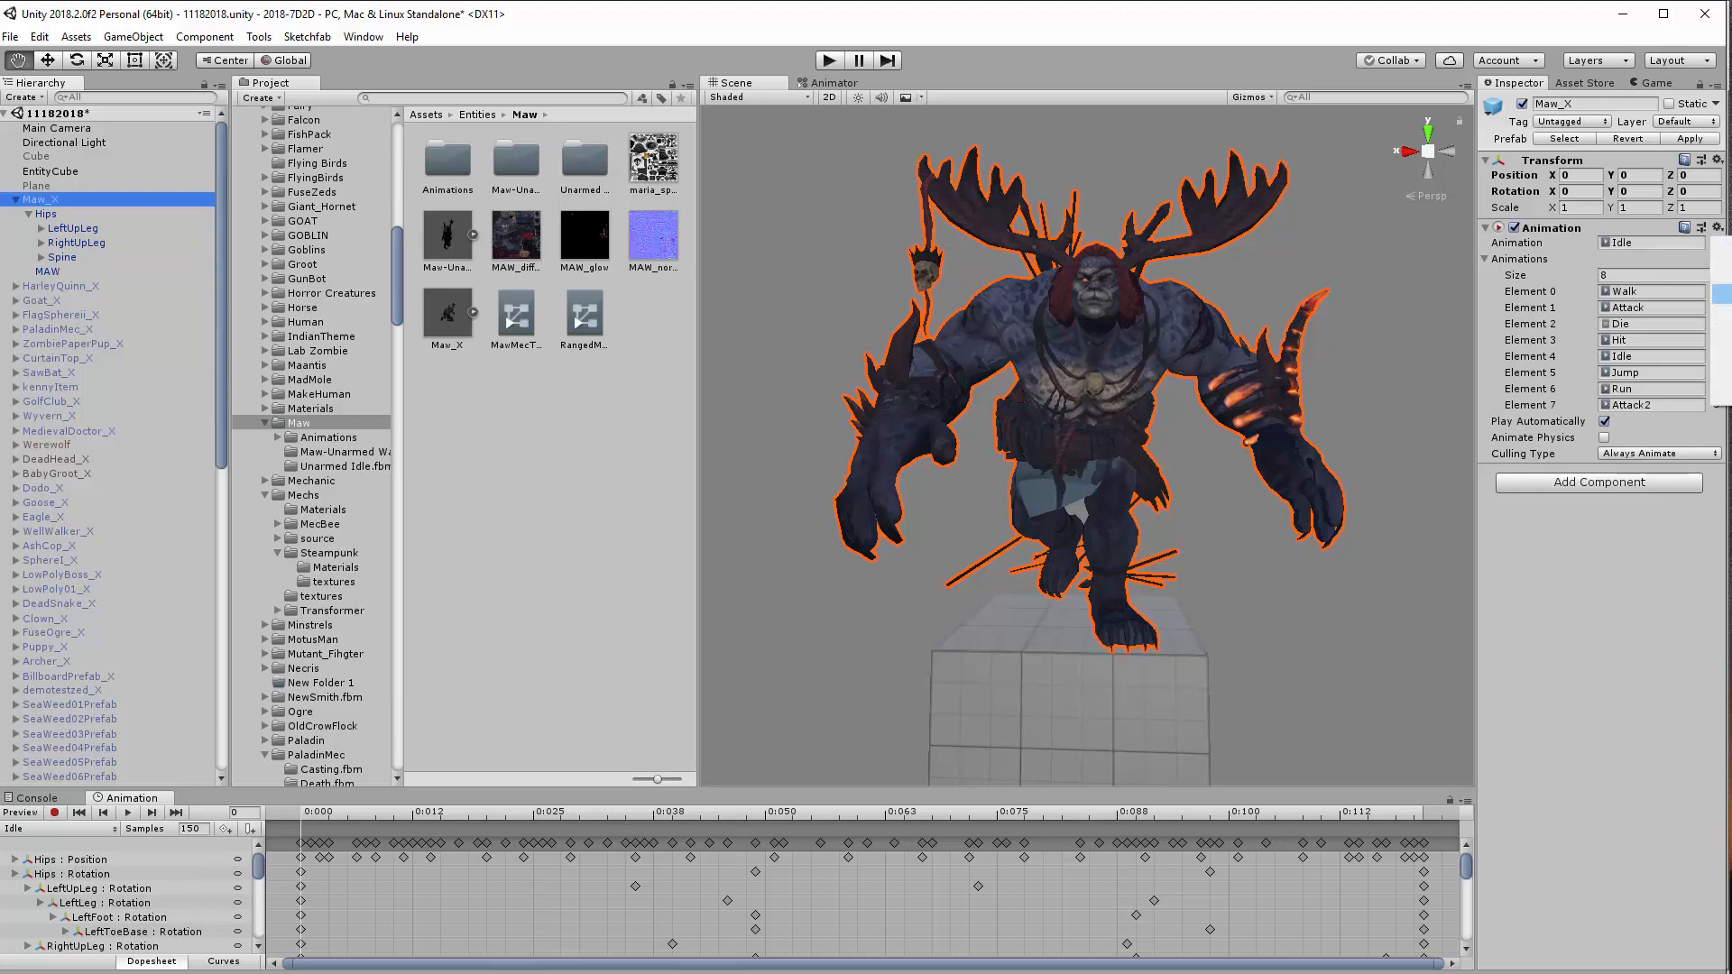
pyautogui.click(1718, 224)
pyautogui.click(1718, 224)
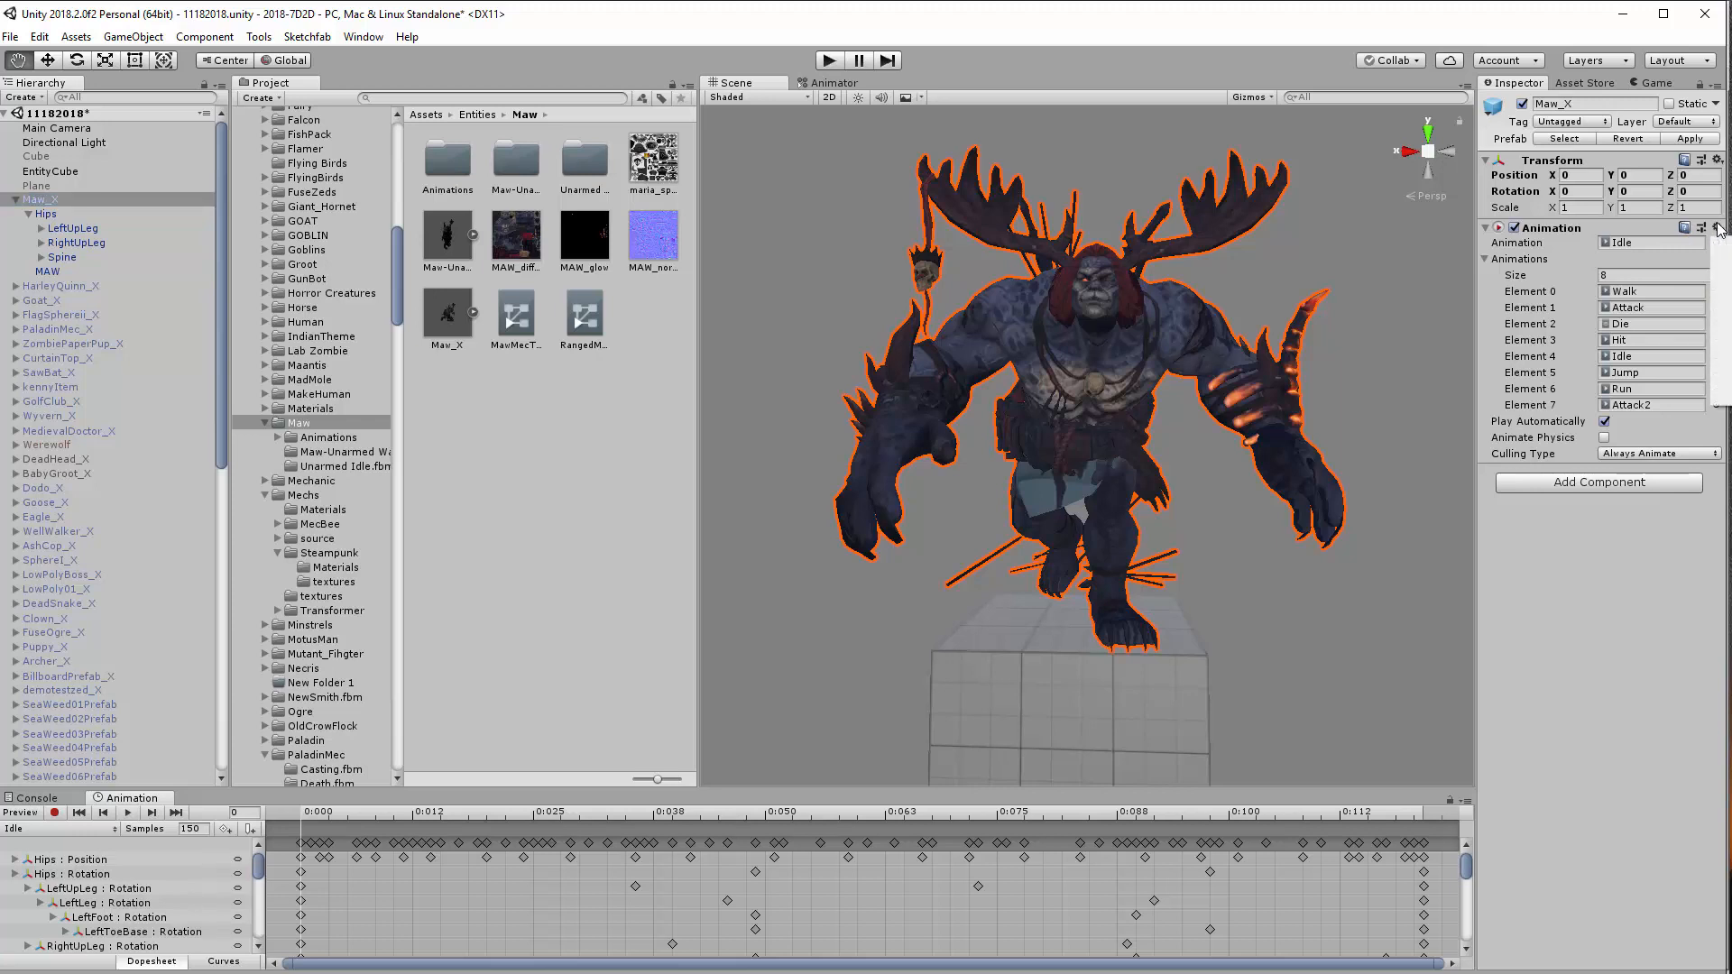
# Add an Animator component to the Maw_X object
pyautogui.click(1586, 484)
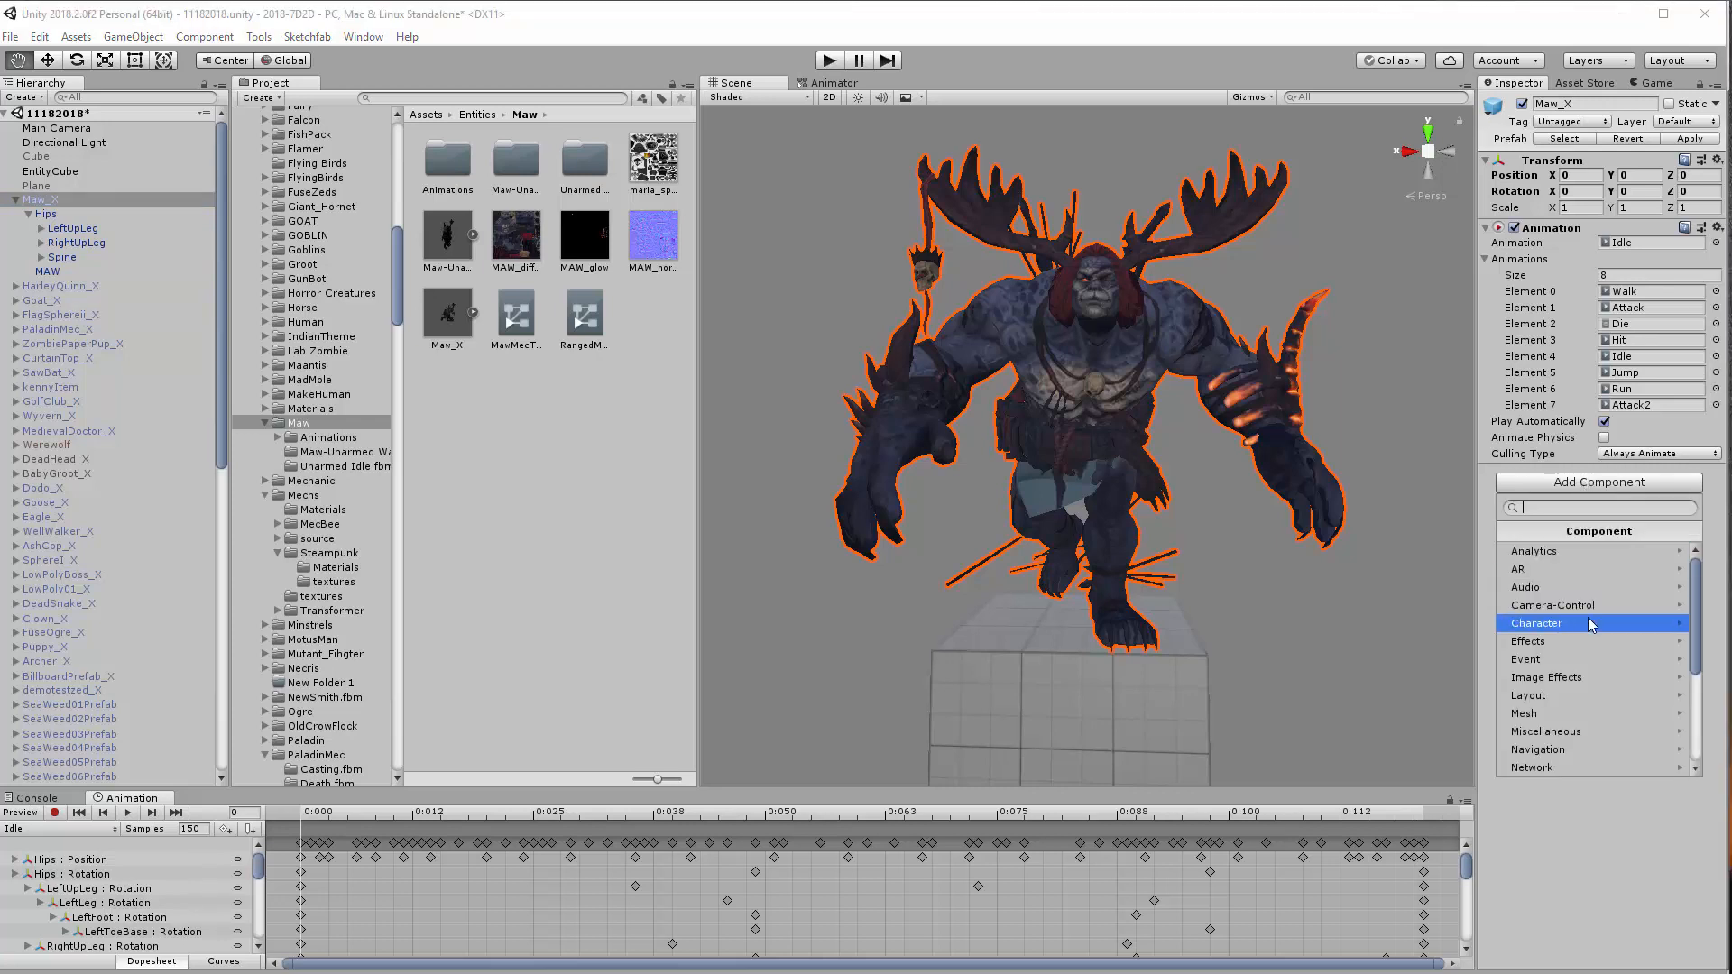
pyautogui.scroll(-1, 1595, 632)
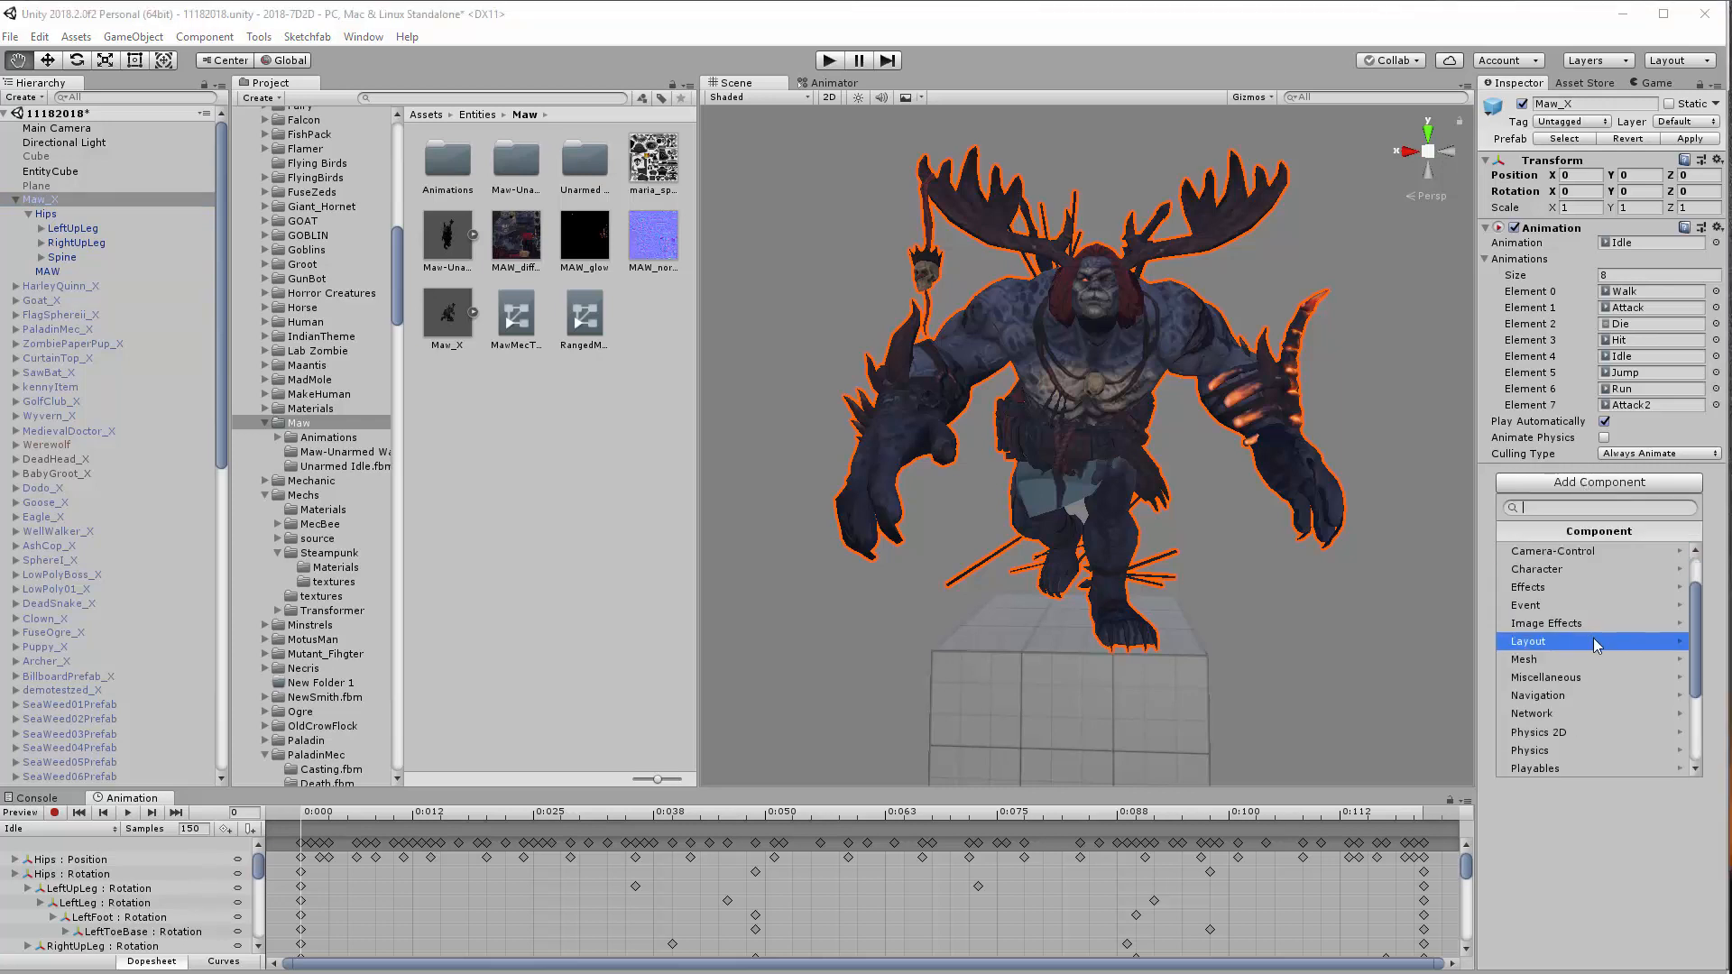
pyautogui.click(1551, 679)
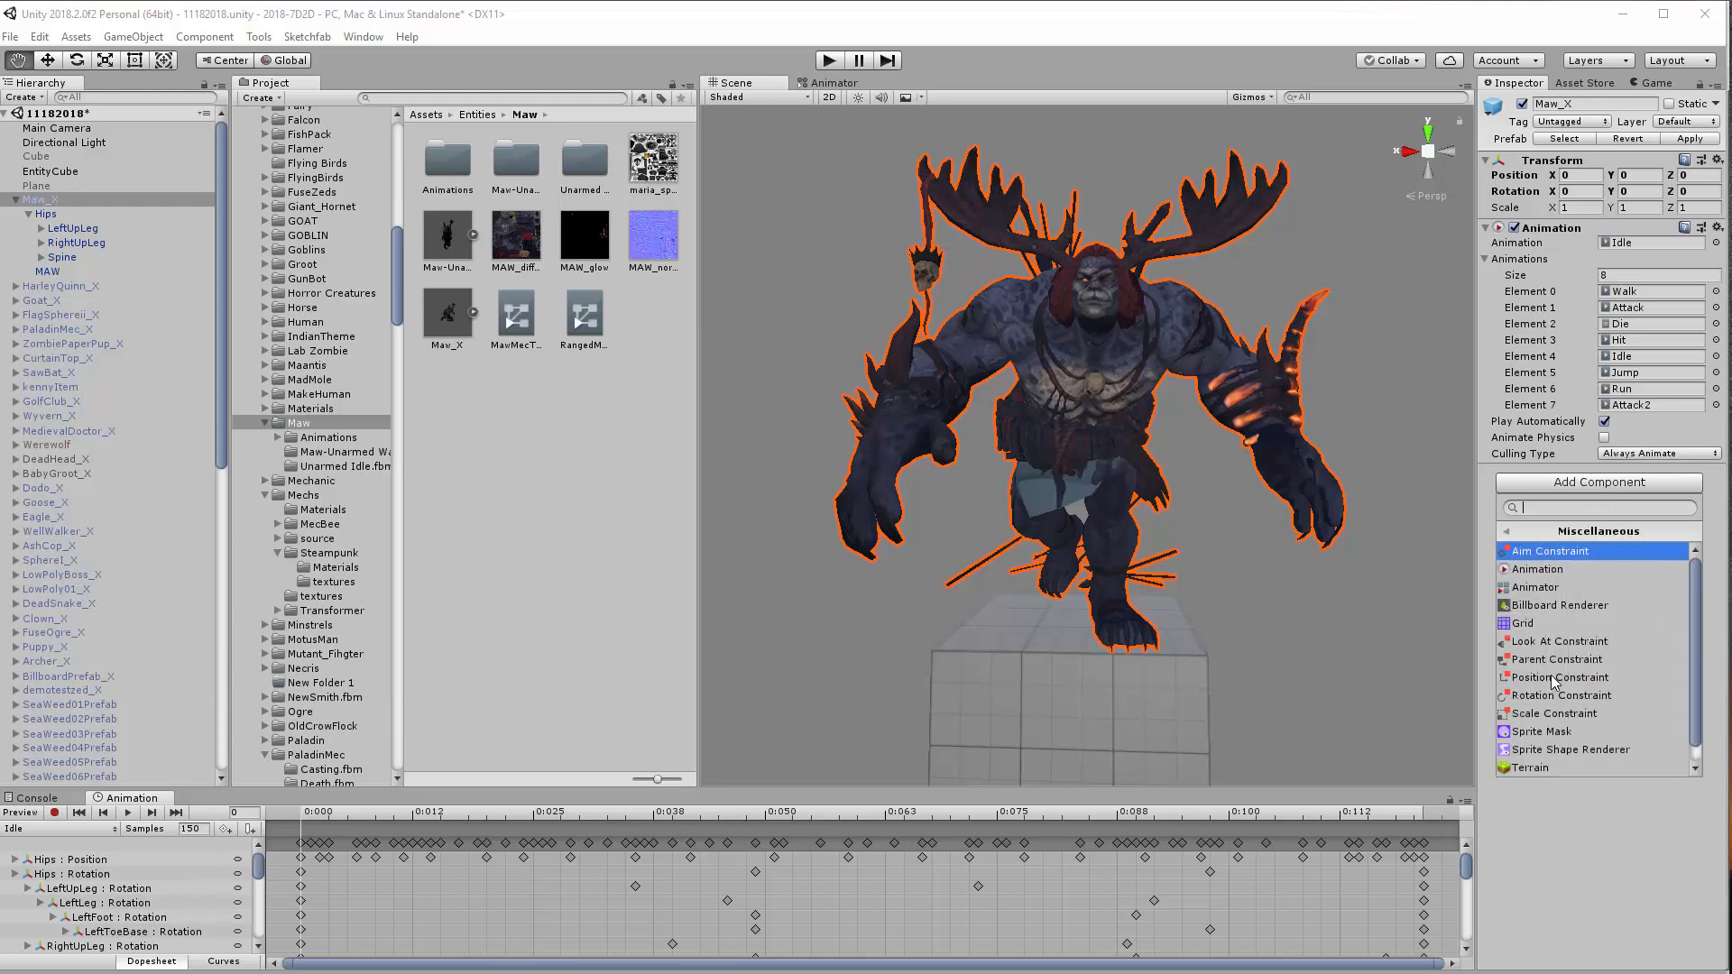
pyautogui.click(1545, 588)
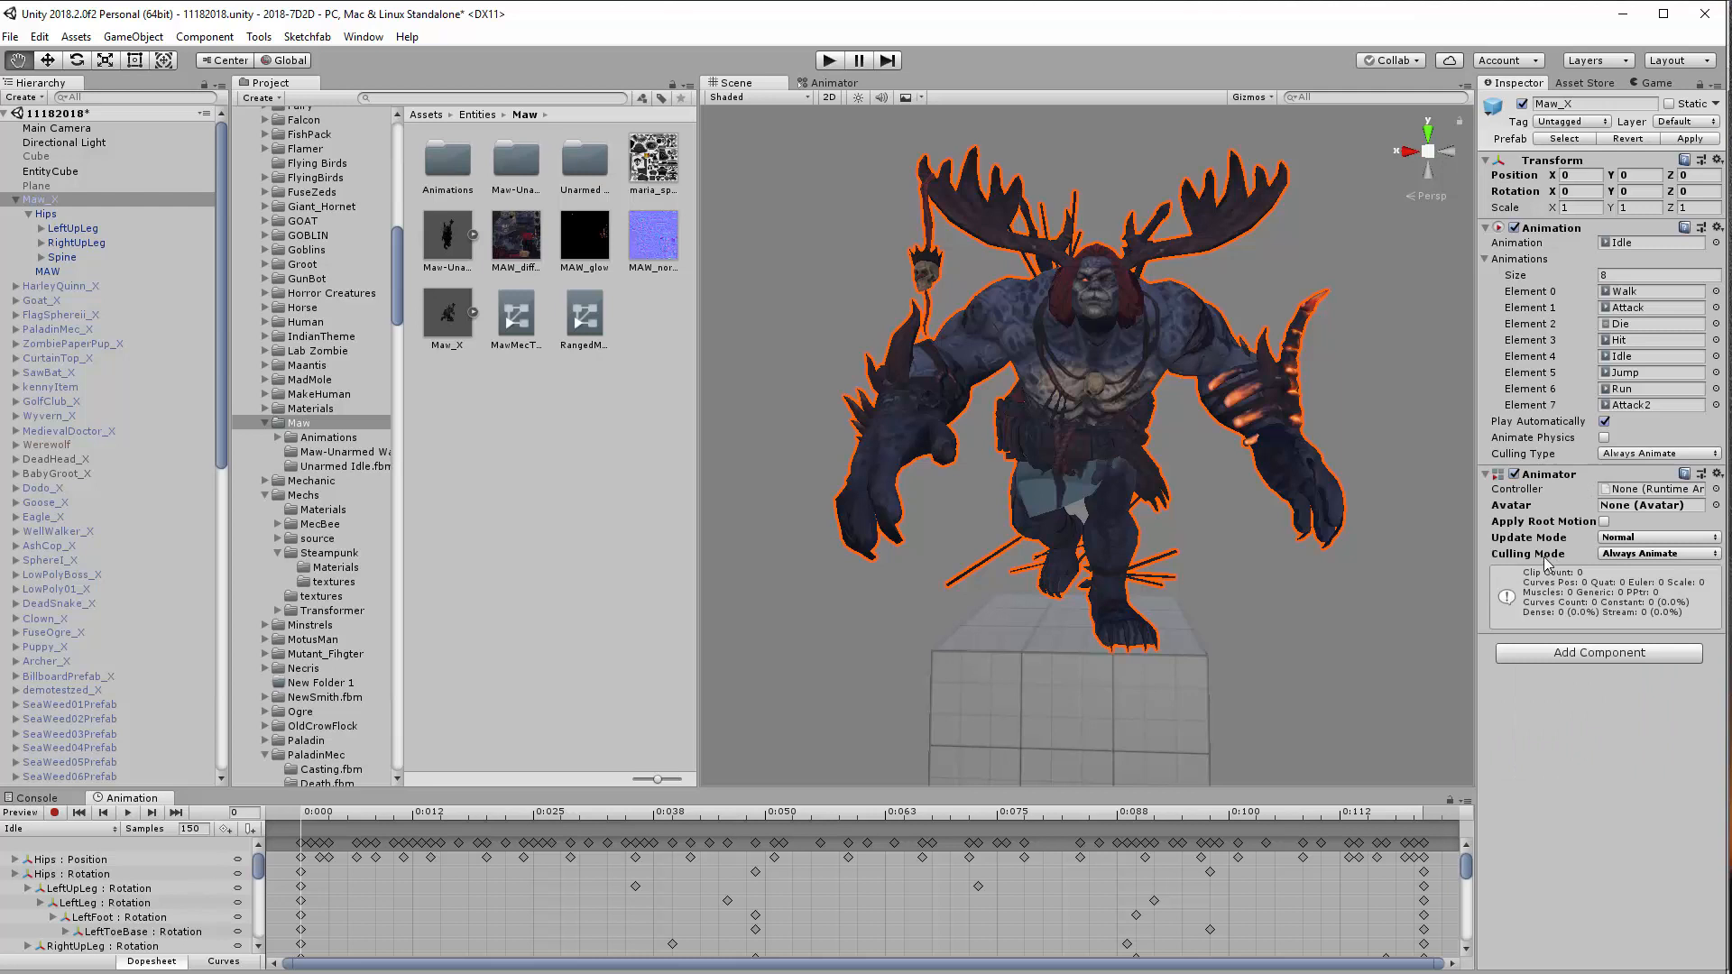
# Assign the MawMecTemplate asset from the Maw folder as the controller of Maw_X's Animator component
pyautogui.click(1583, 489)
pyautogui.click(516, 318)
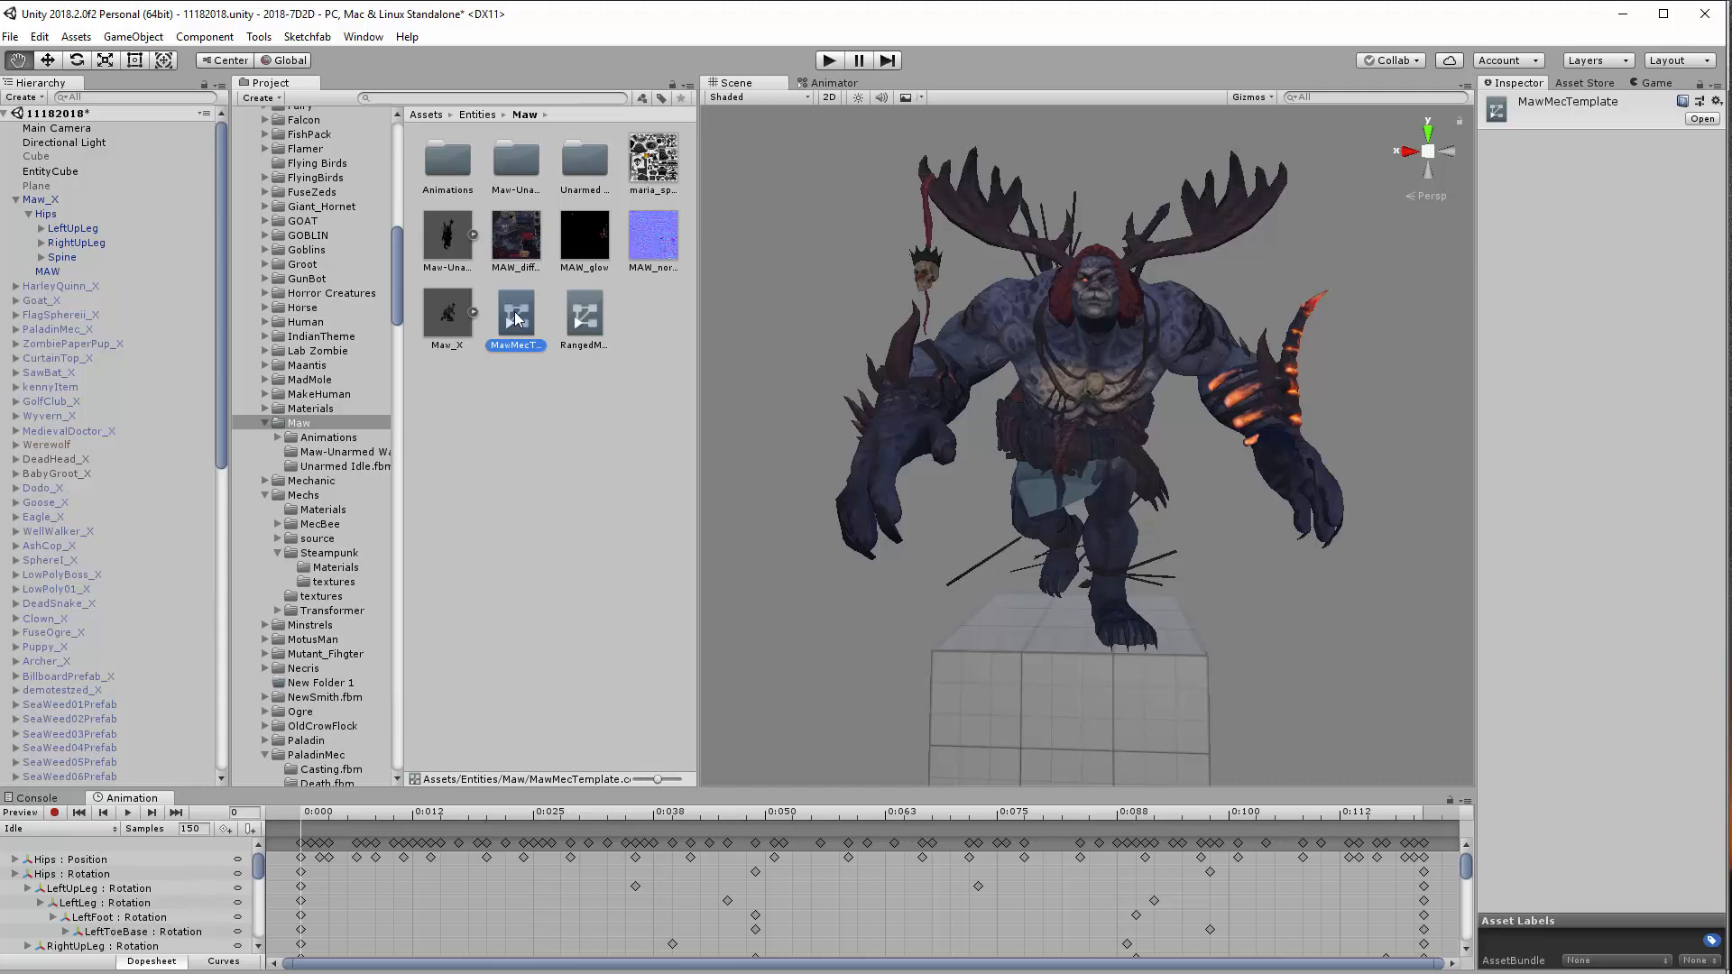
pyautogui.click(599, 309)
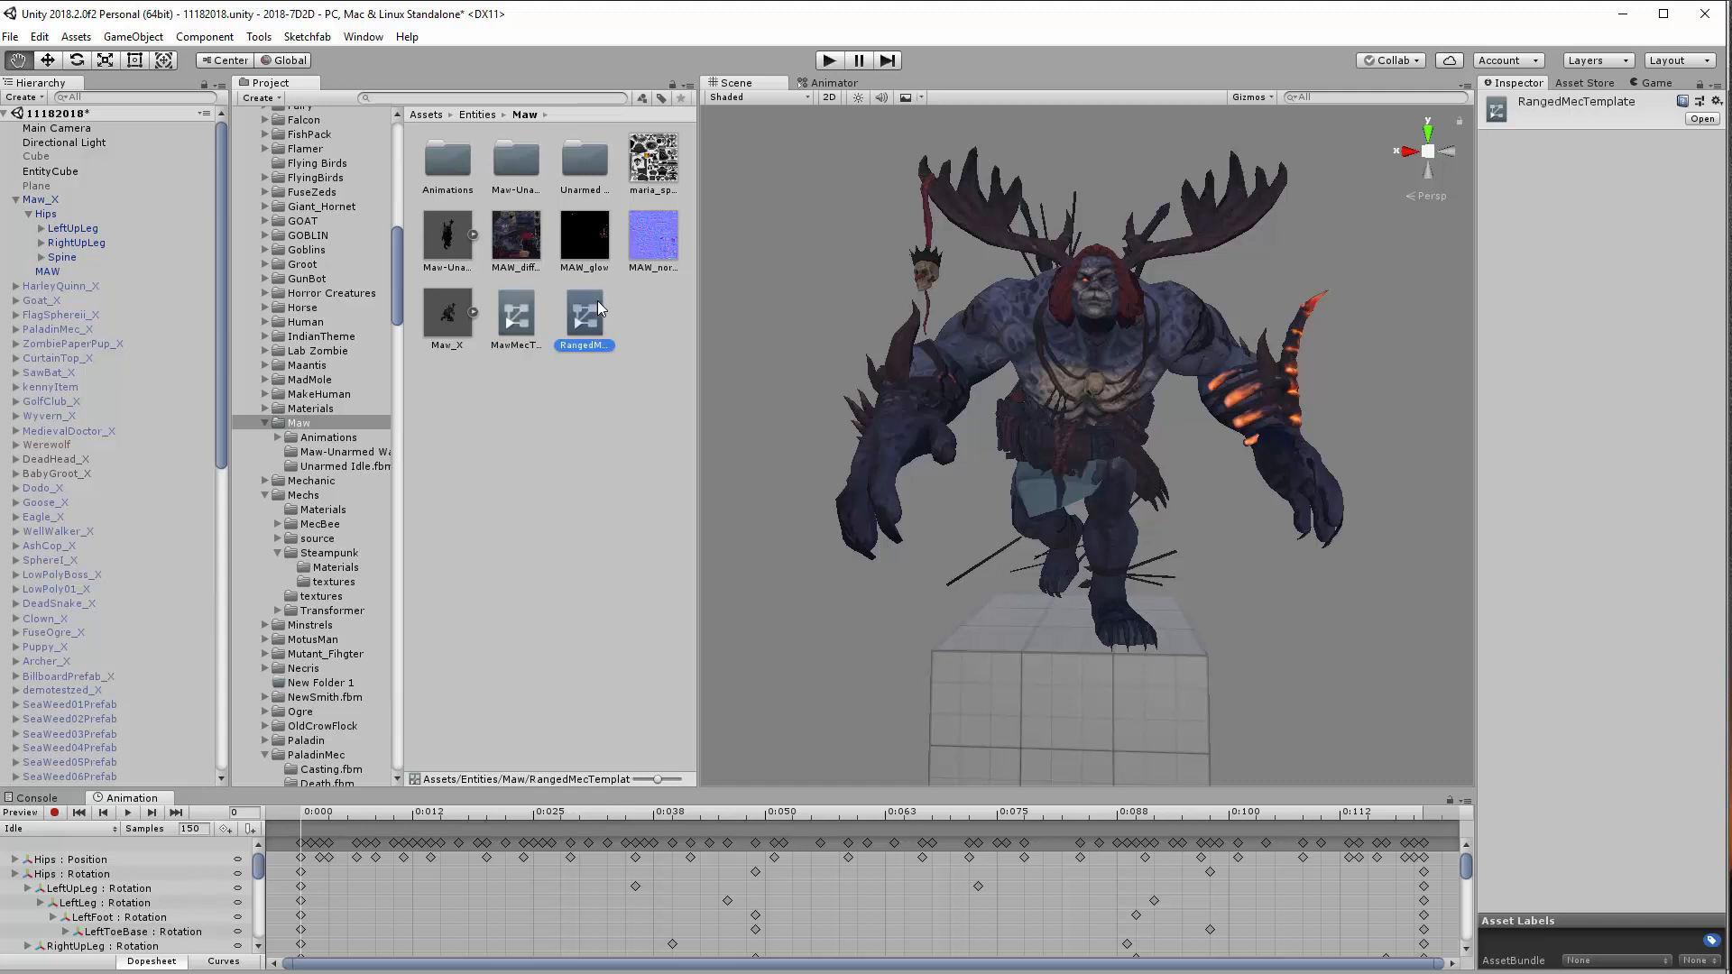
pyautogui.click(521, 303)
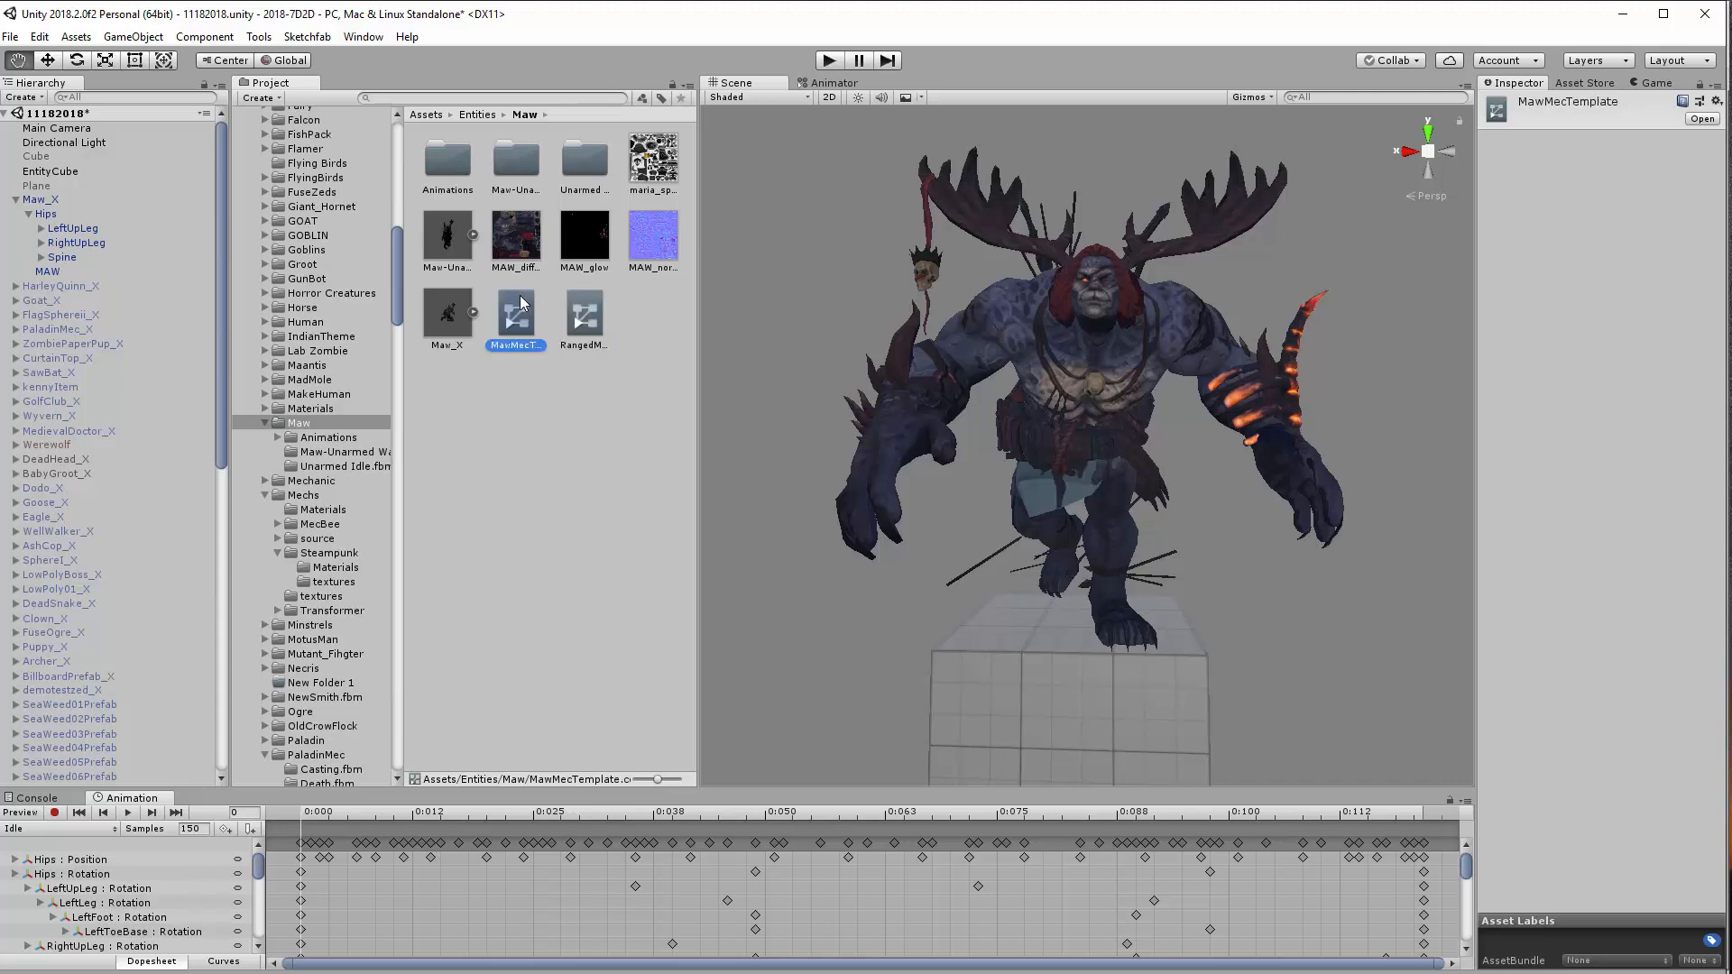
pyautogui.click(56, 200)
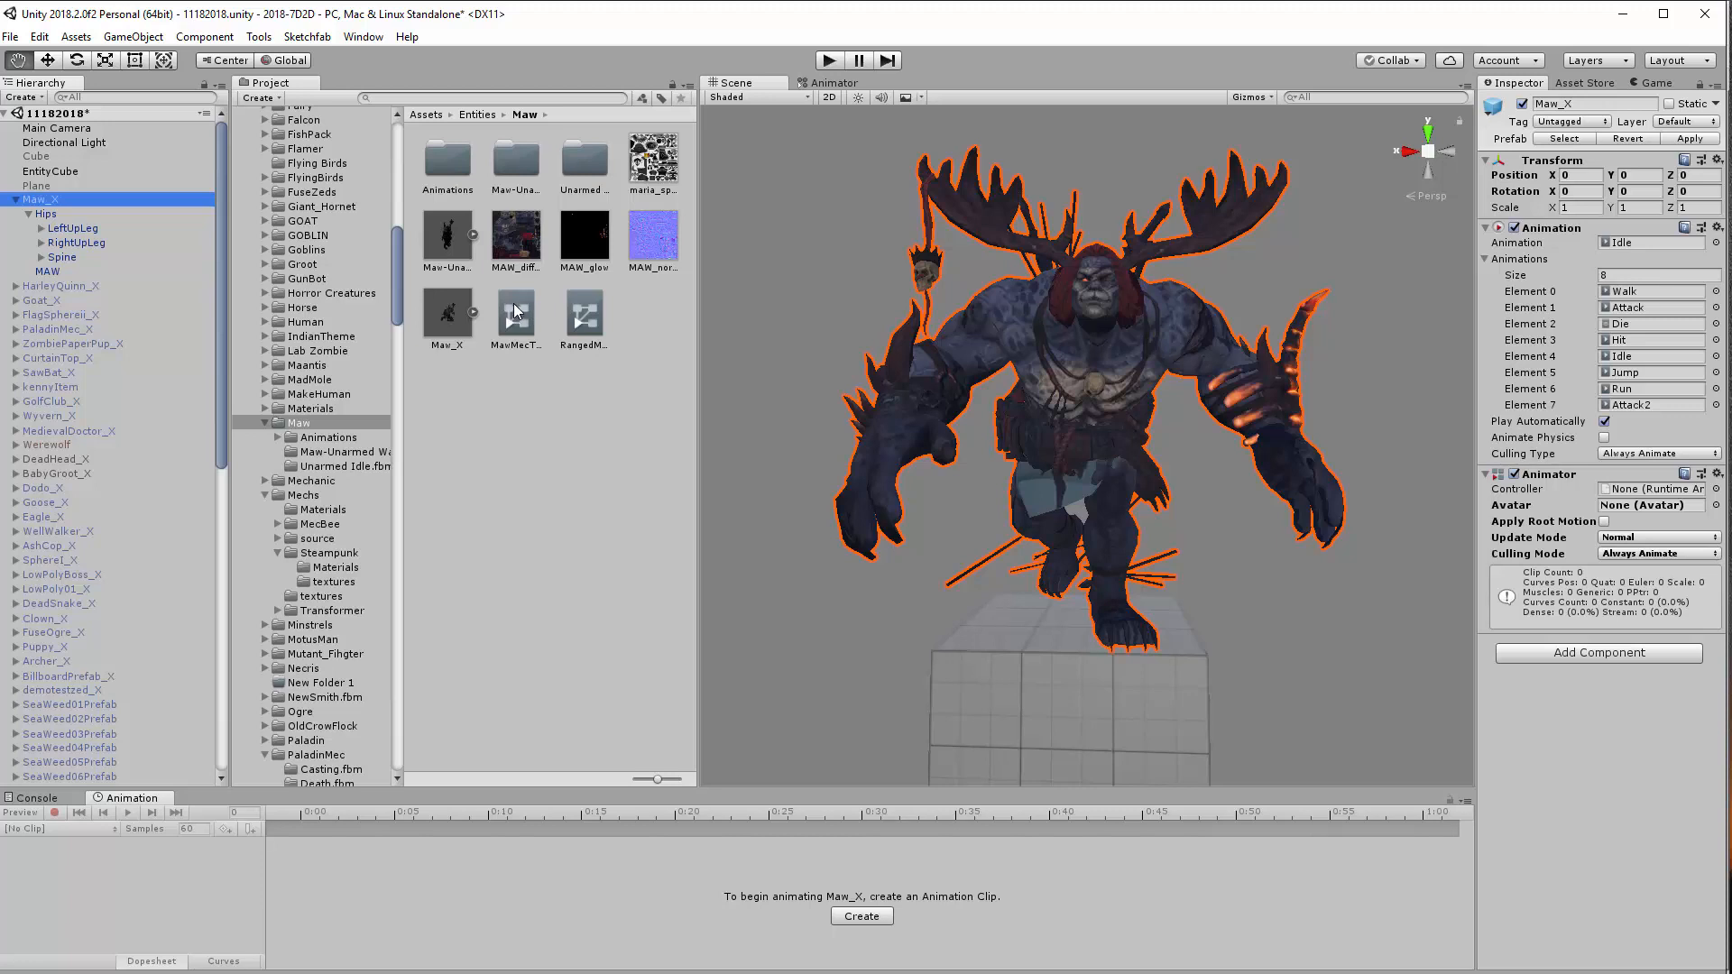
pyautogui.moveTo(515, 312); pyautogui.dragTo(1639, 499)
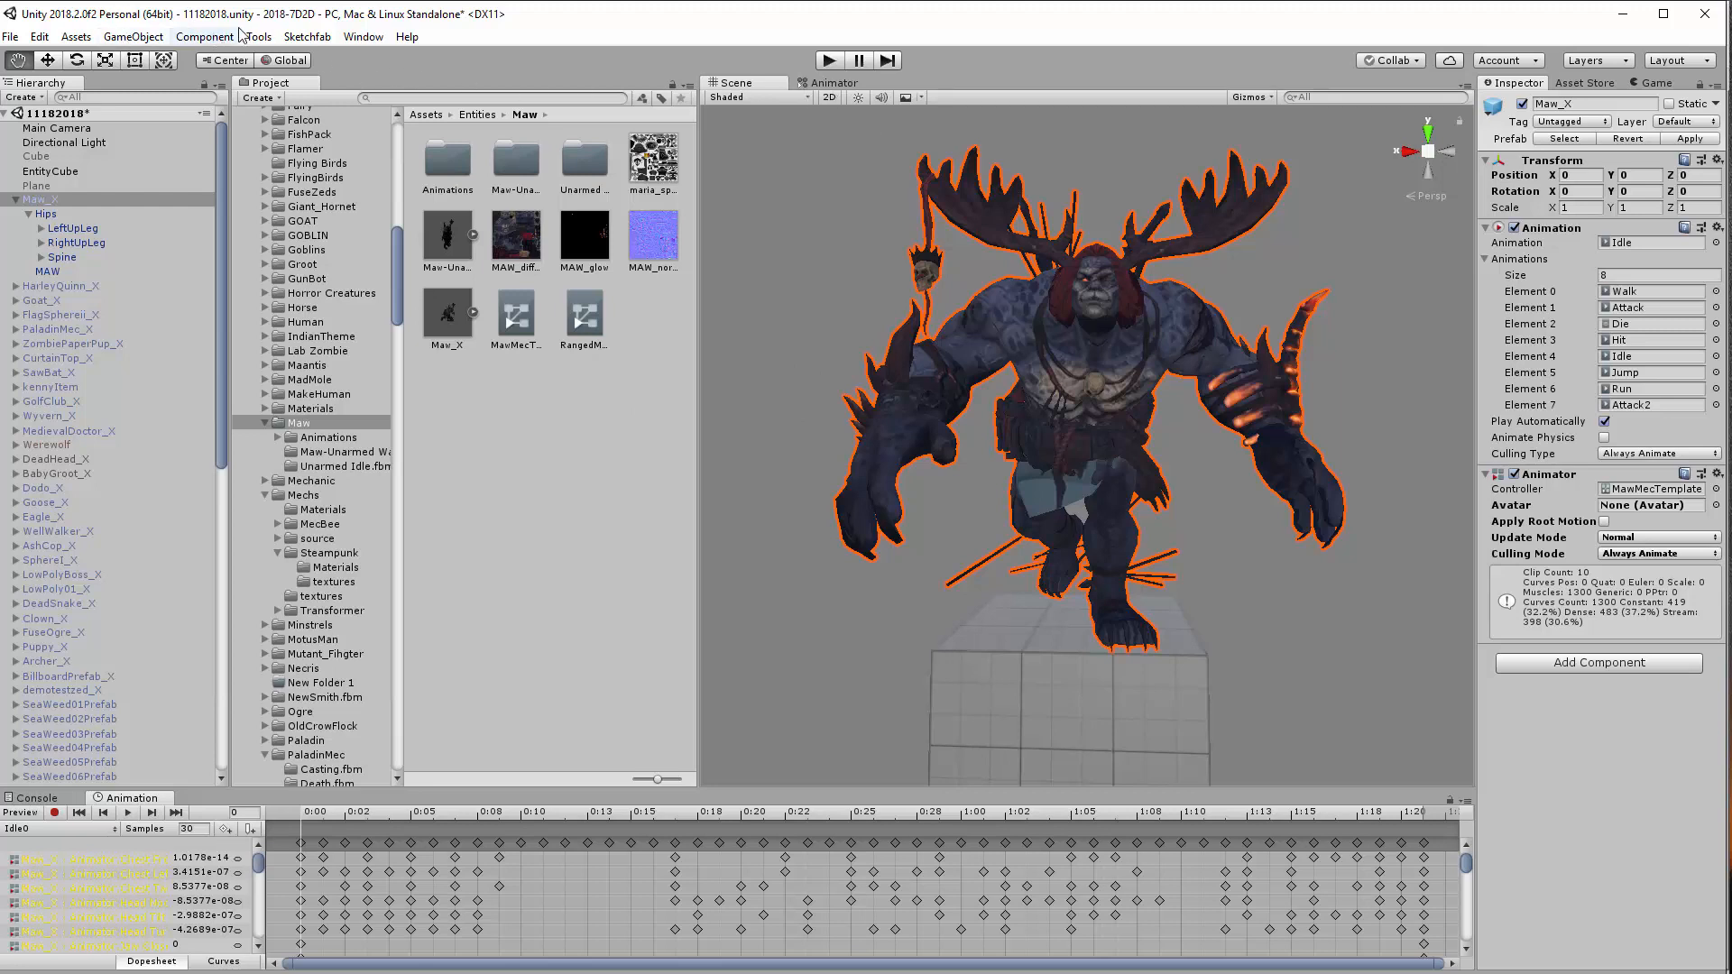
# Set the motion of the Idle0 state in the Animator graph to the Idle clip from Maw's Animations folder
pyautogui.click(832, 83)
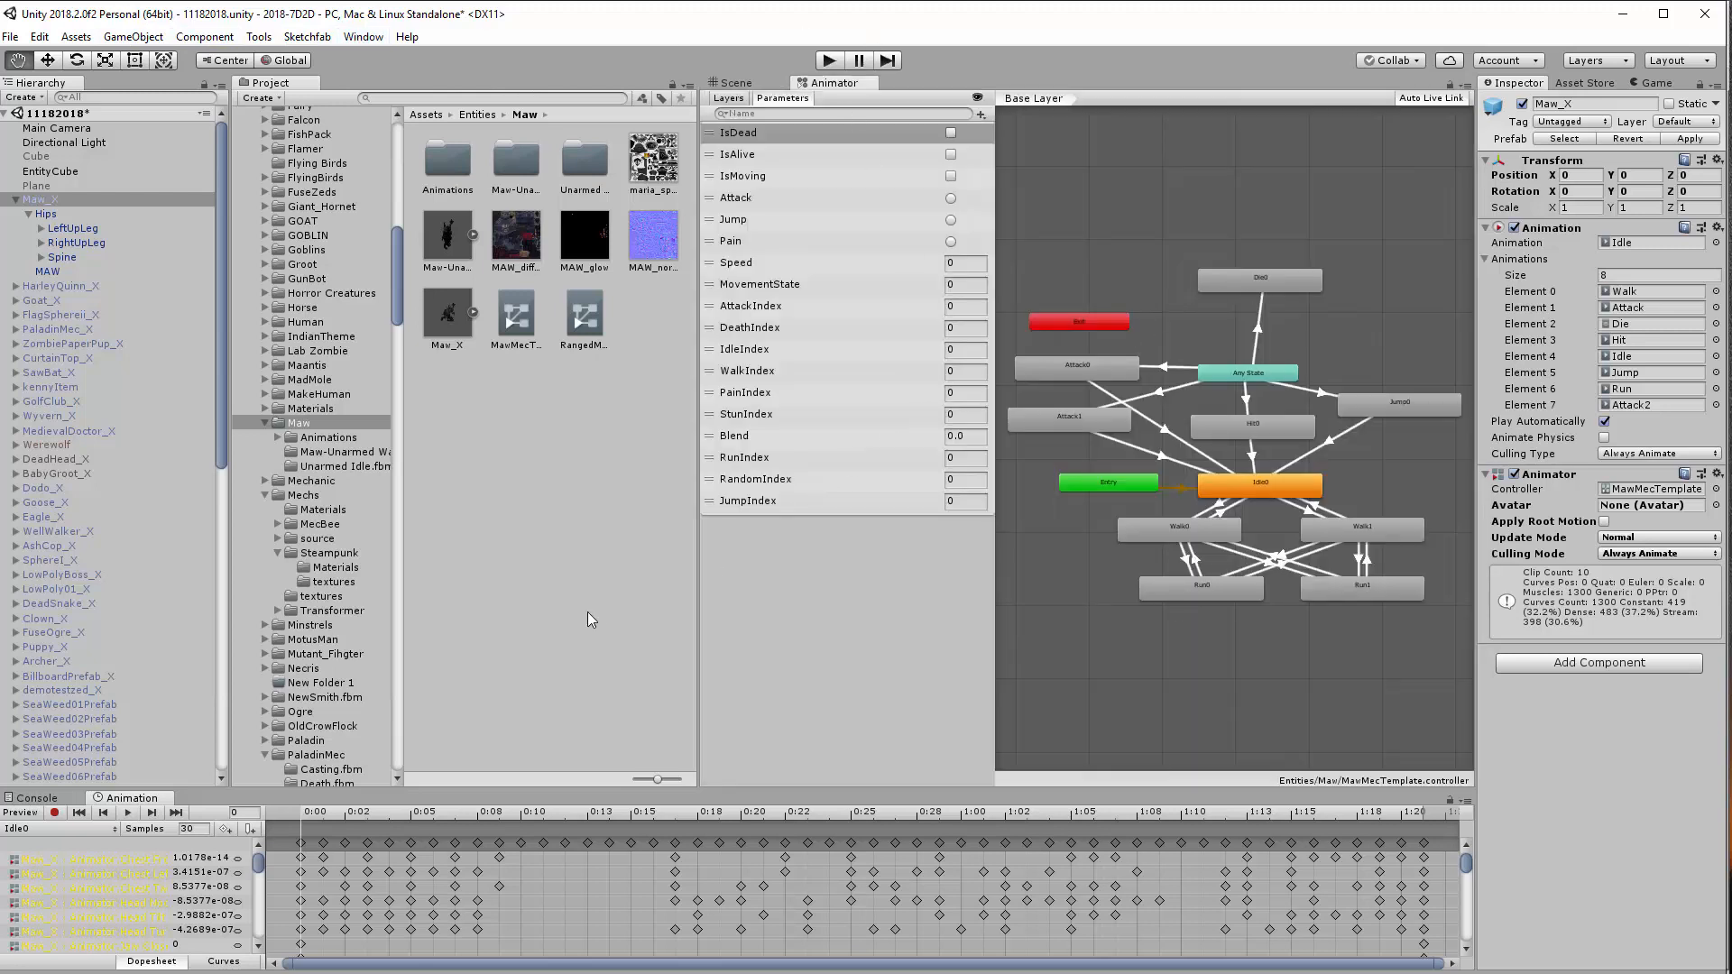
pyautogui.click(1253, 487)
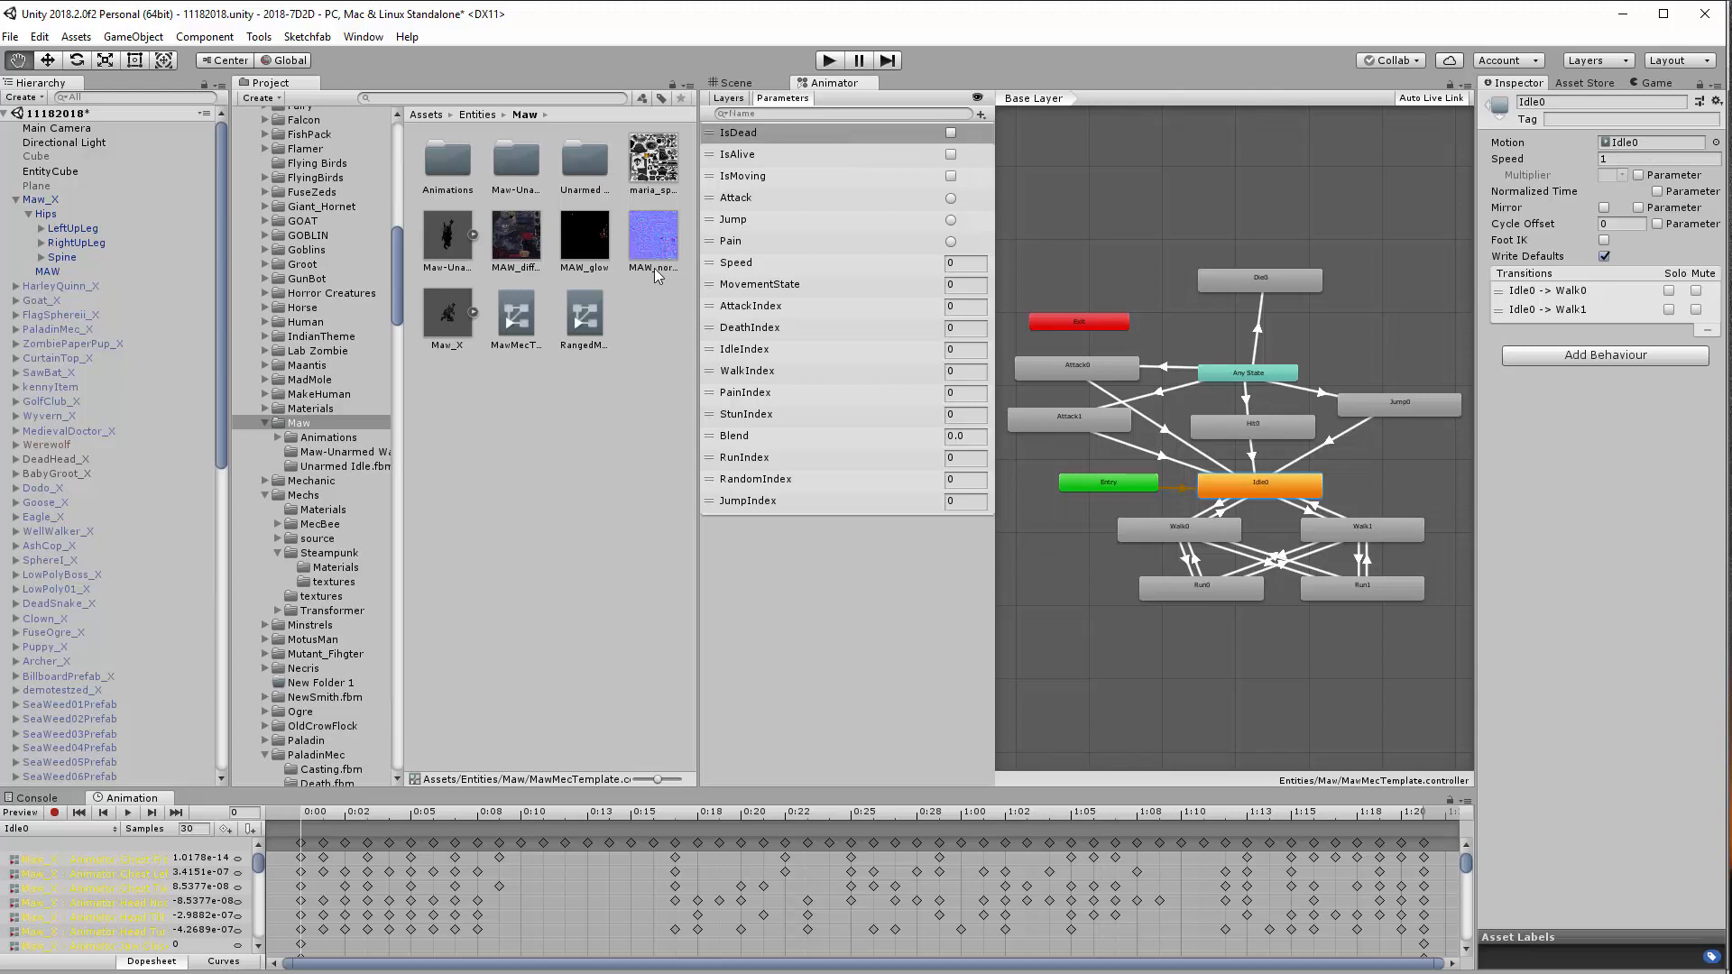
pyautogui.click(307, 438)
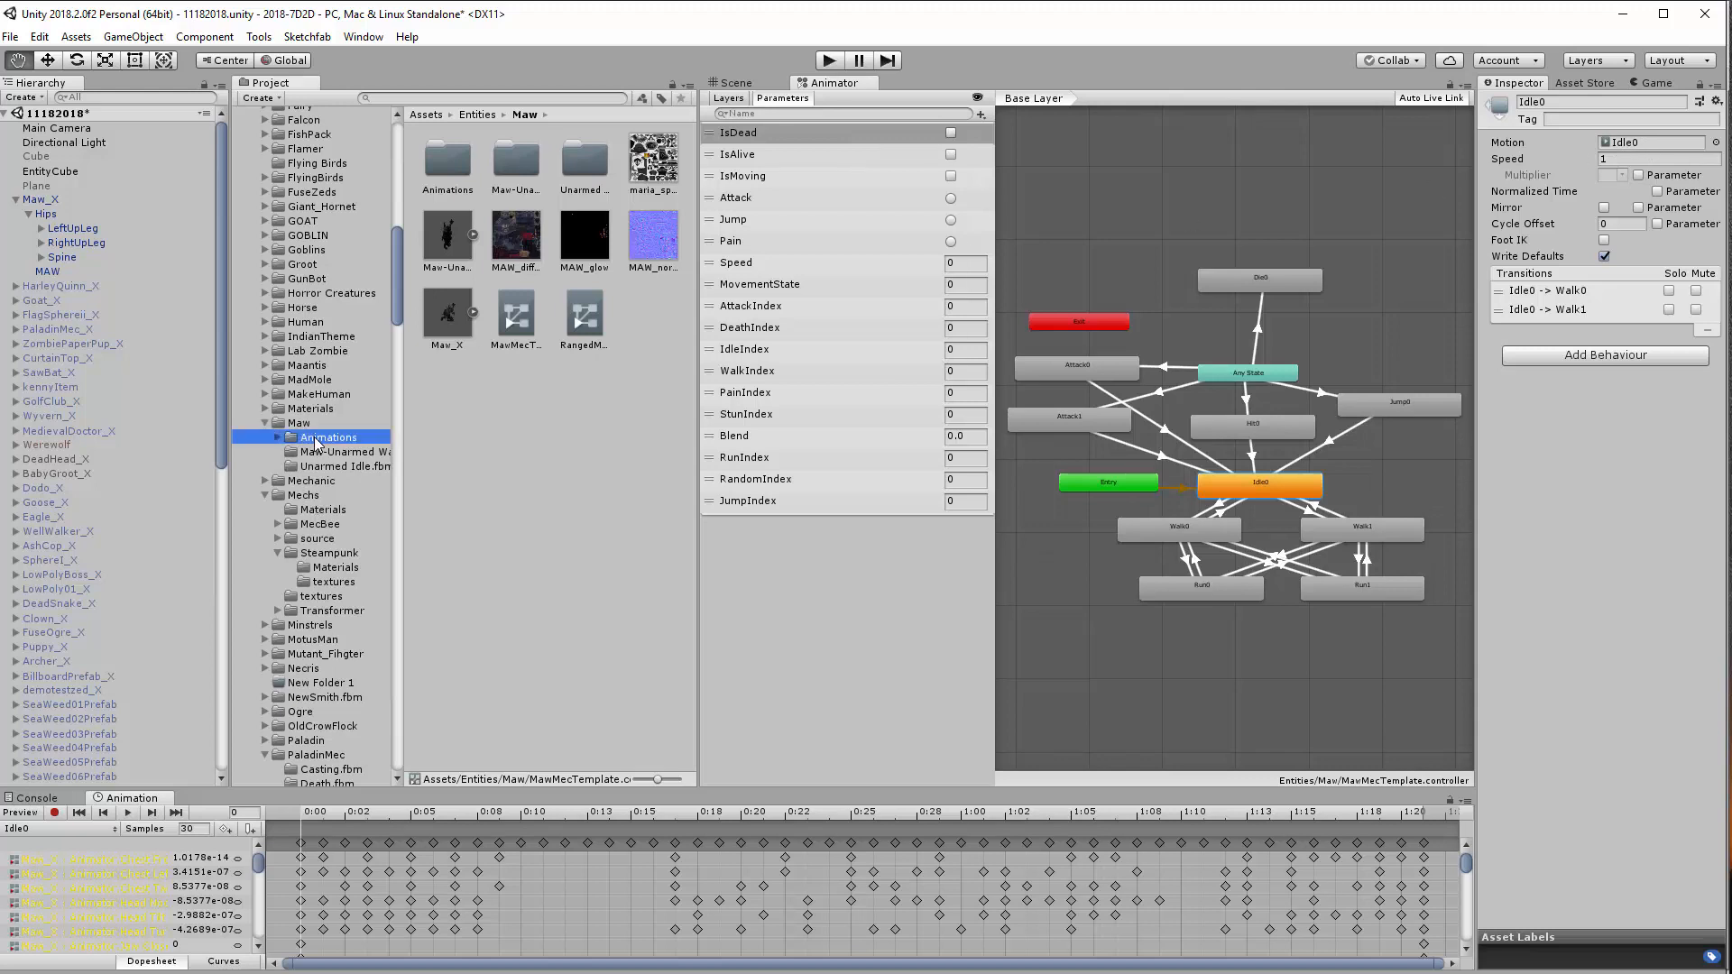
pyautogui.moveTo(584, 393); pyautogui.dragTo(1651, 146)
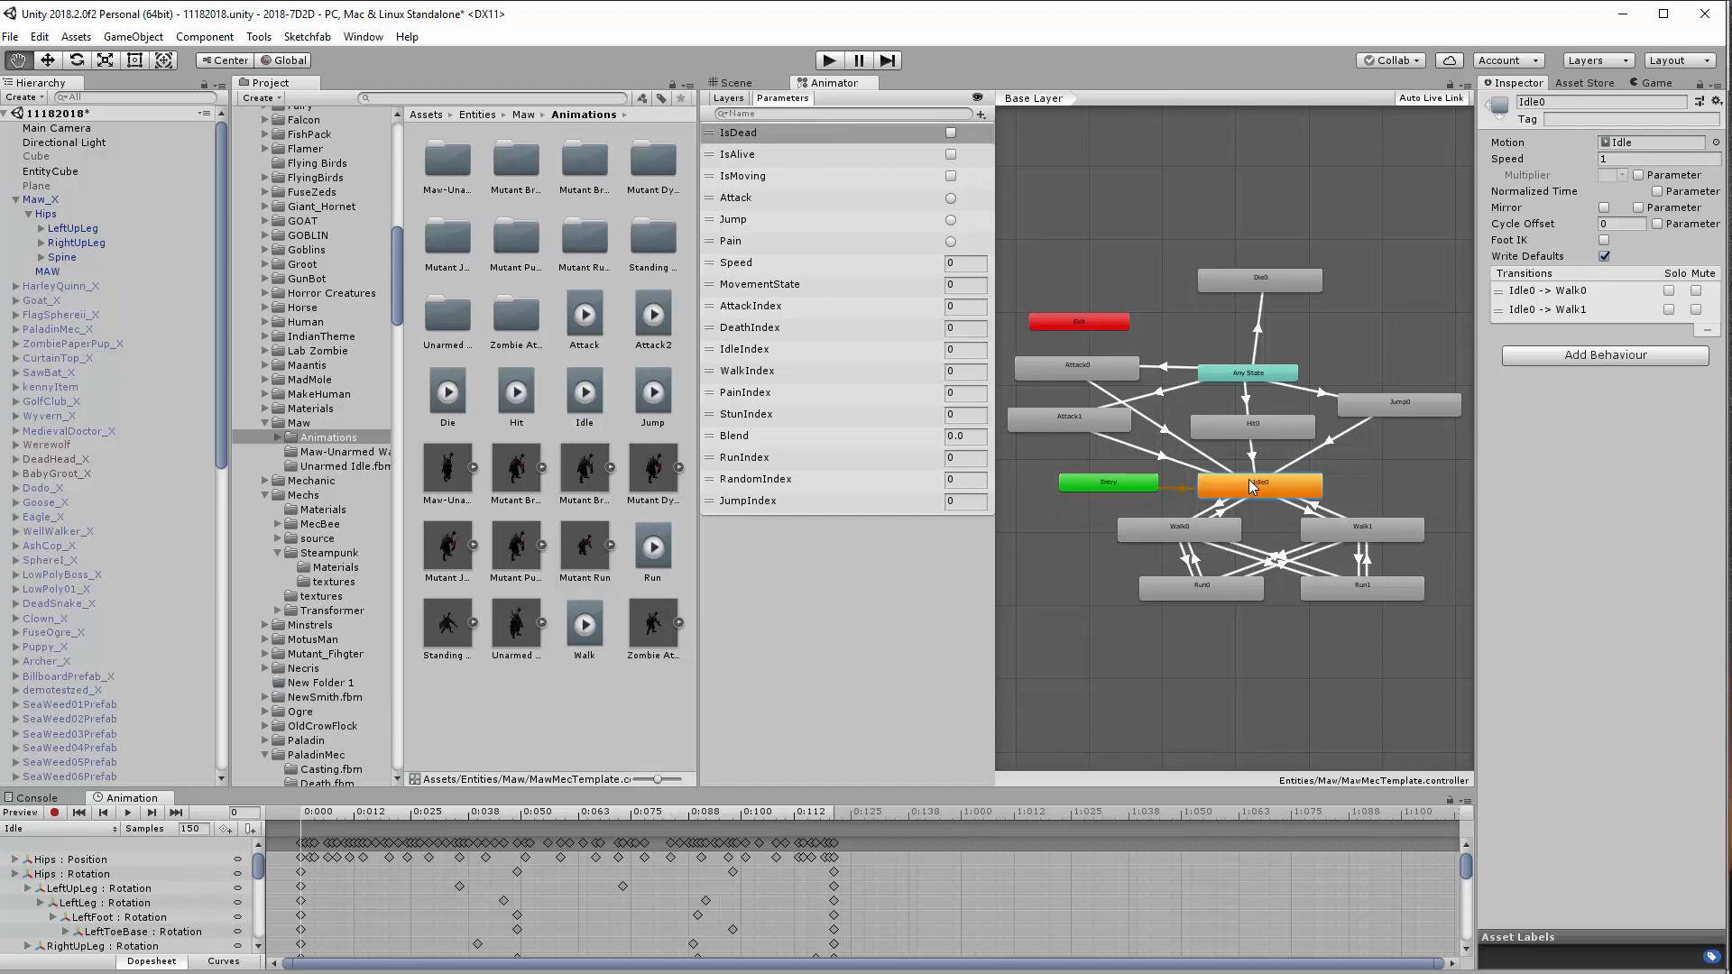
# Set the motion of the Walk0 state in the Animator graph to the Walk clip
pyautogui.click(1215, 530)
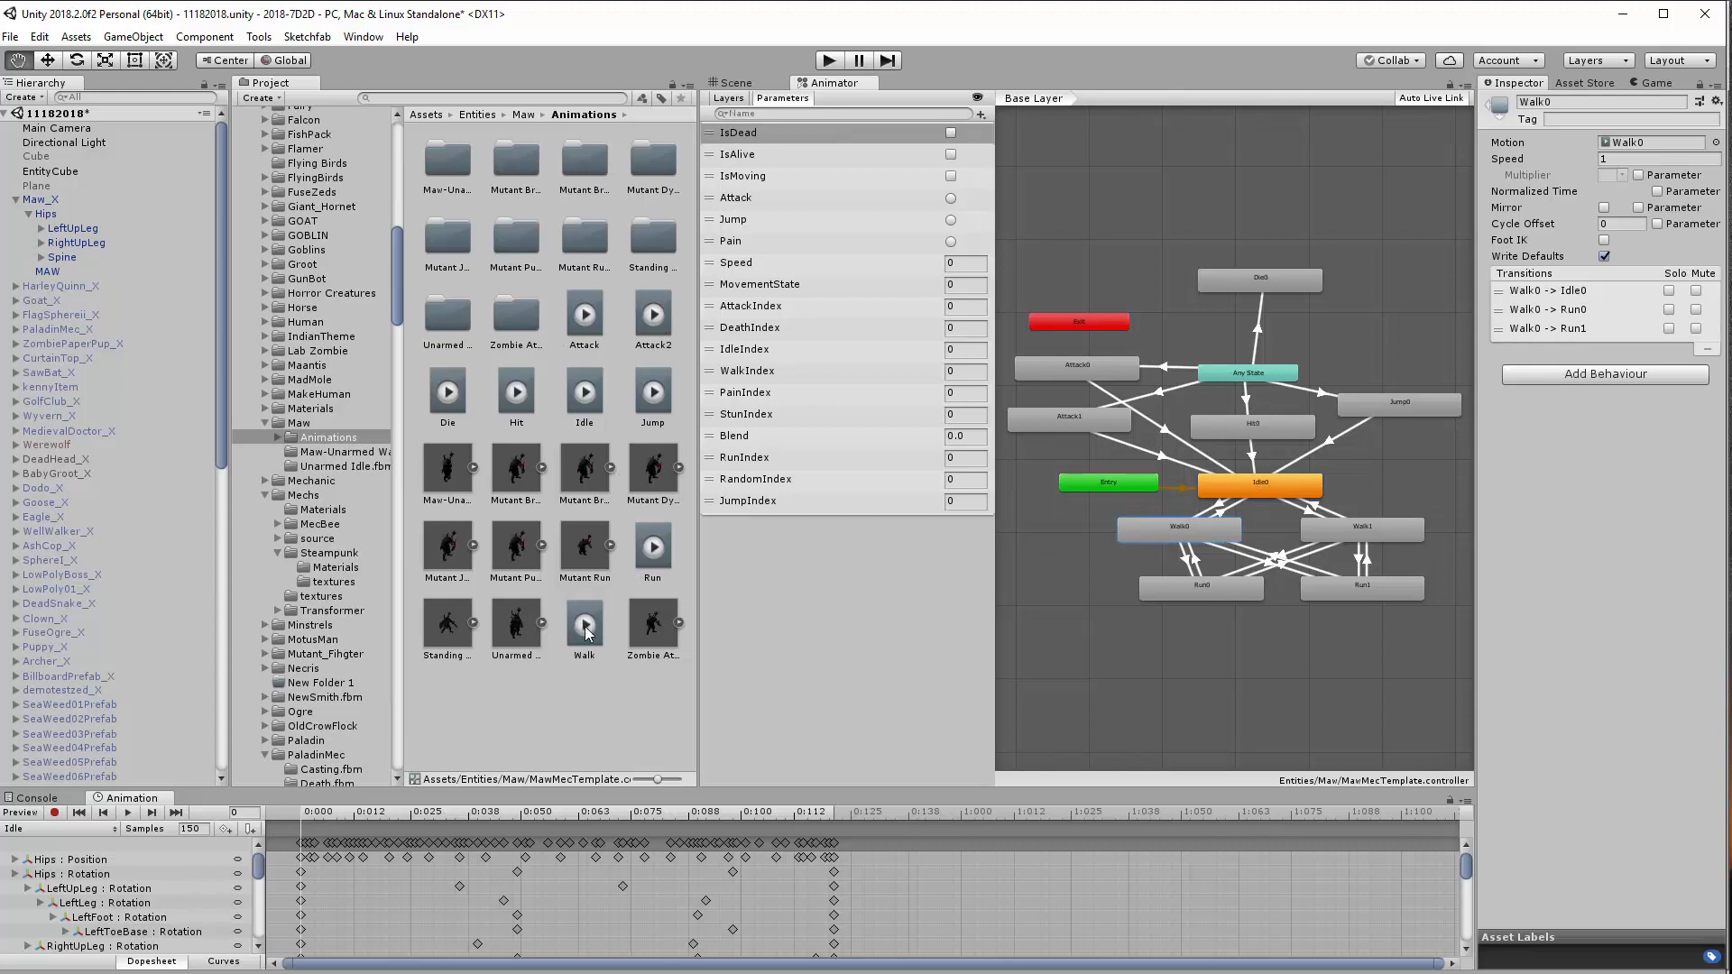
pyautogui.click(587, 622)
pyautogui.moveTo(587, 627); pyautogui.dragTo(1640, 145)
pyautogui.click(1214, 589)
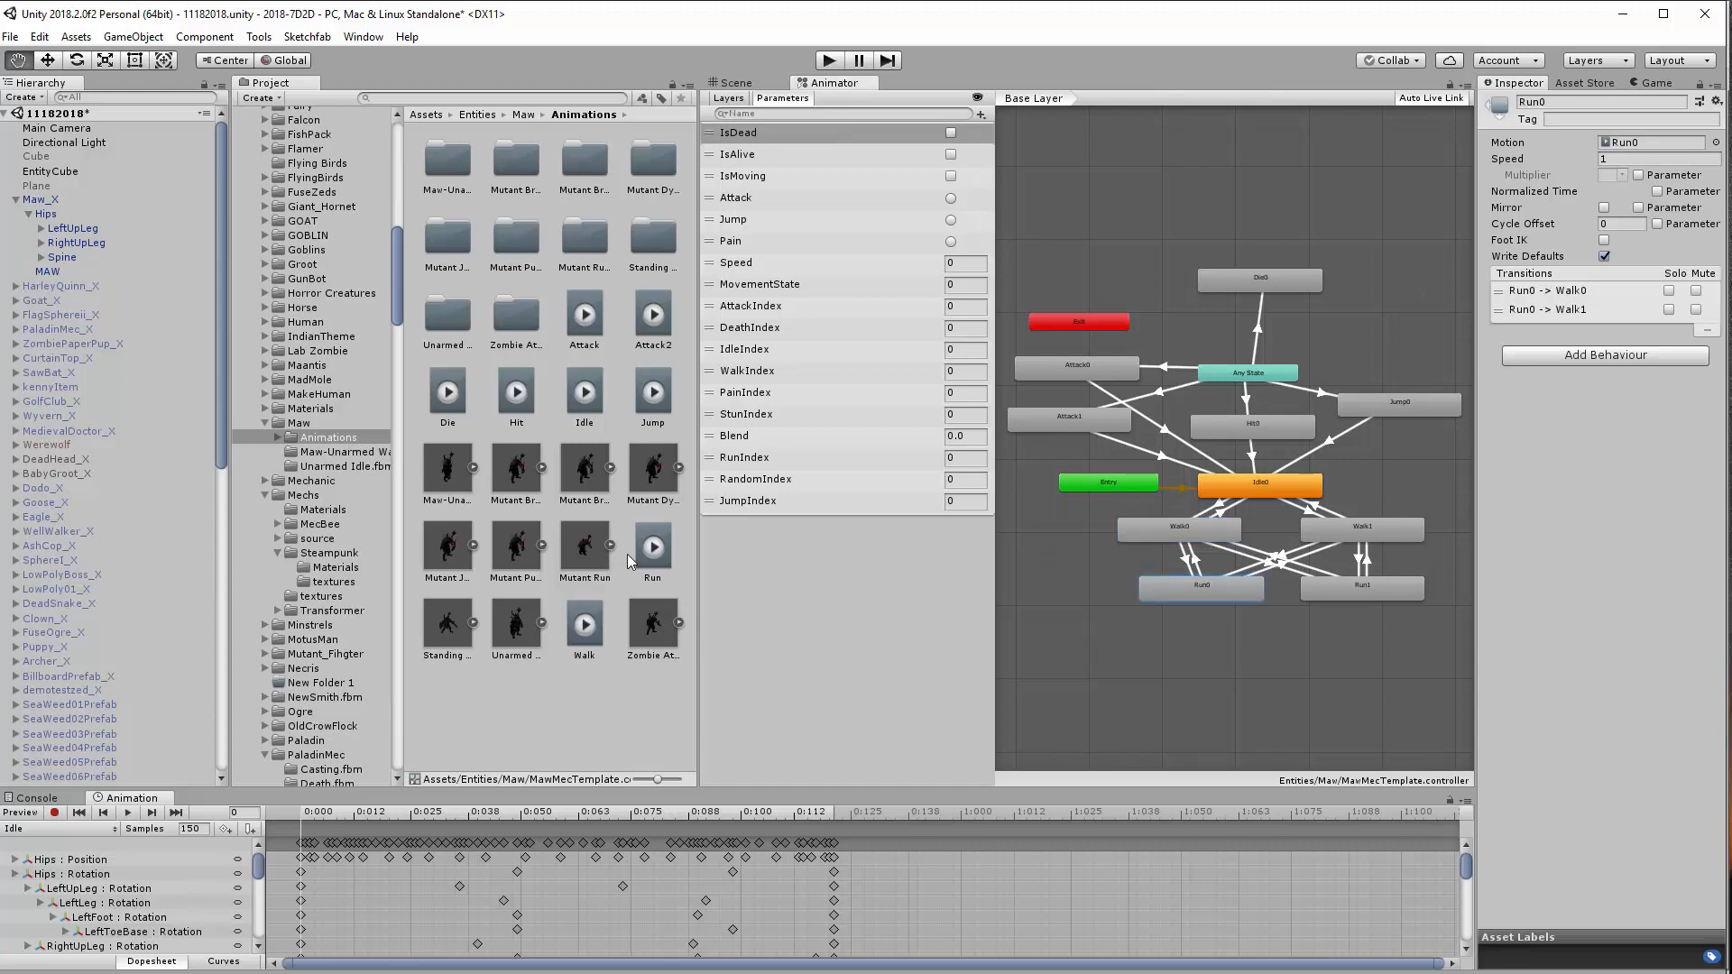
pyautogui.moveTo(653, 548); pyautogui.dragTo(1227, 668)
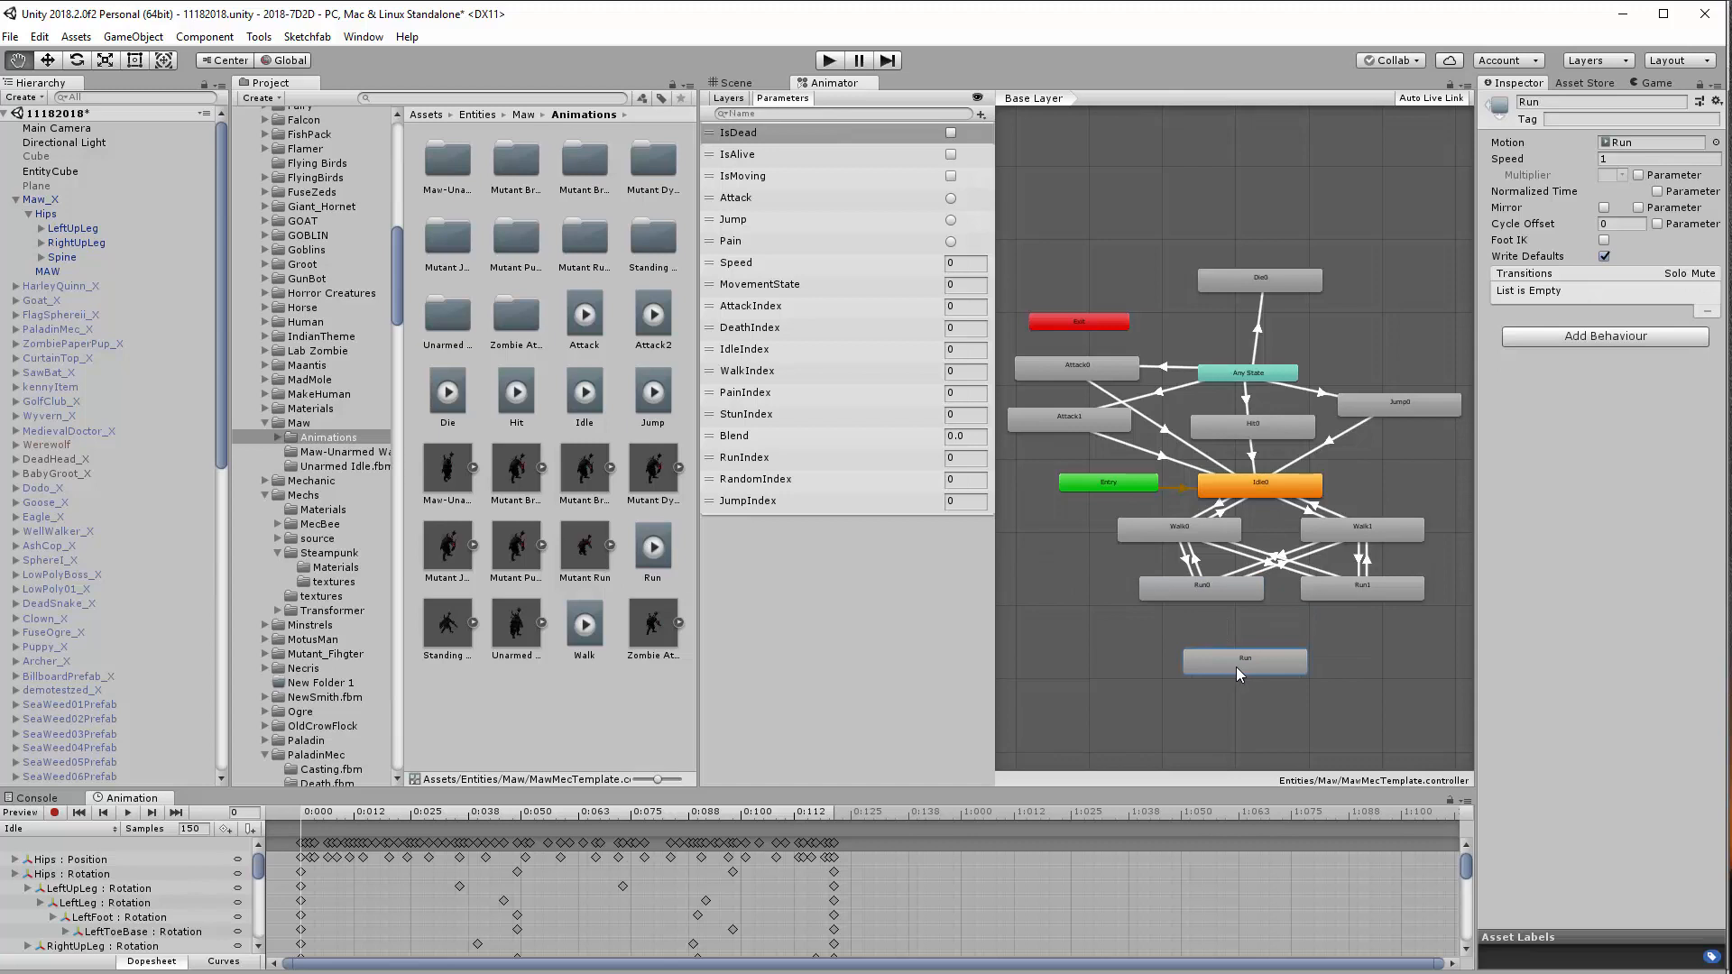
pyautogui.press('Delete')
# Set the motion of the Run0 and Run1 states to the Run clip and of Walk1 to the Walk clip
pyautogui.click(1207, 594)
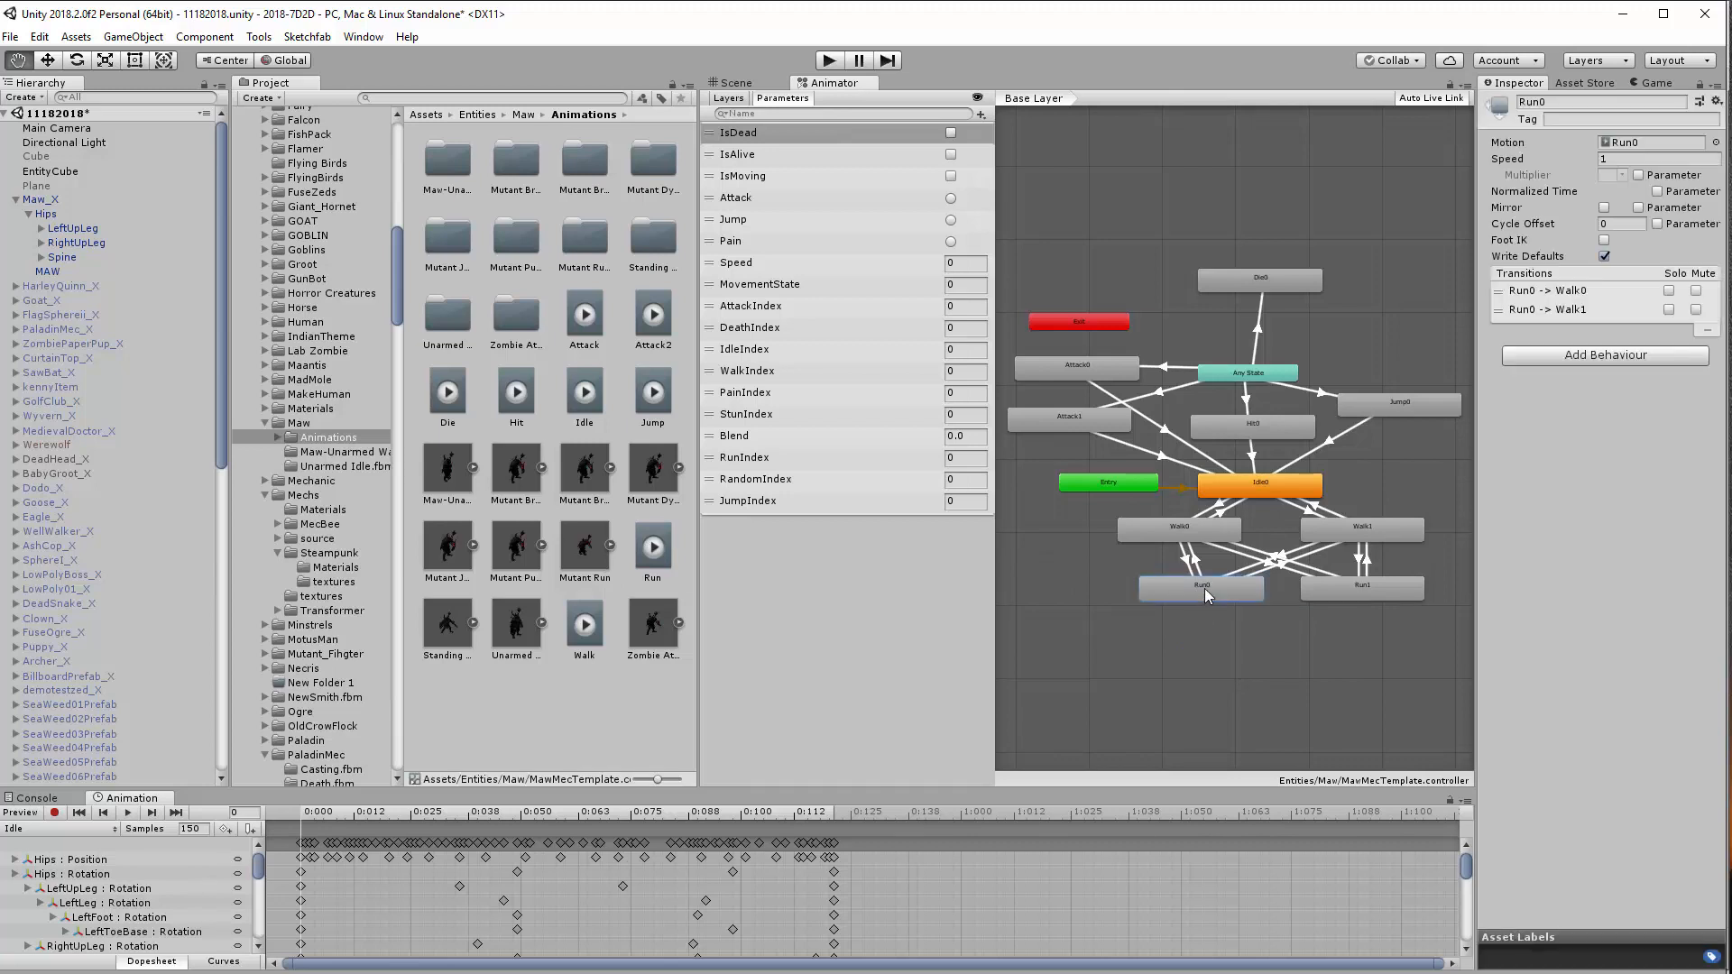
pyautogui.moveTo(661, 543); pyautogui.dragTo(1640, 145)
pyautogui.click(1362, 534)
pyautogui.moveTo(586, 632); pyautogui.dragTo(1653, 146)
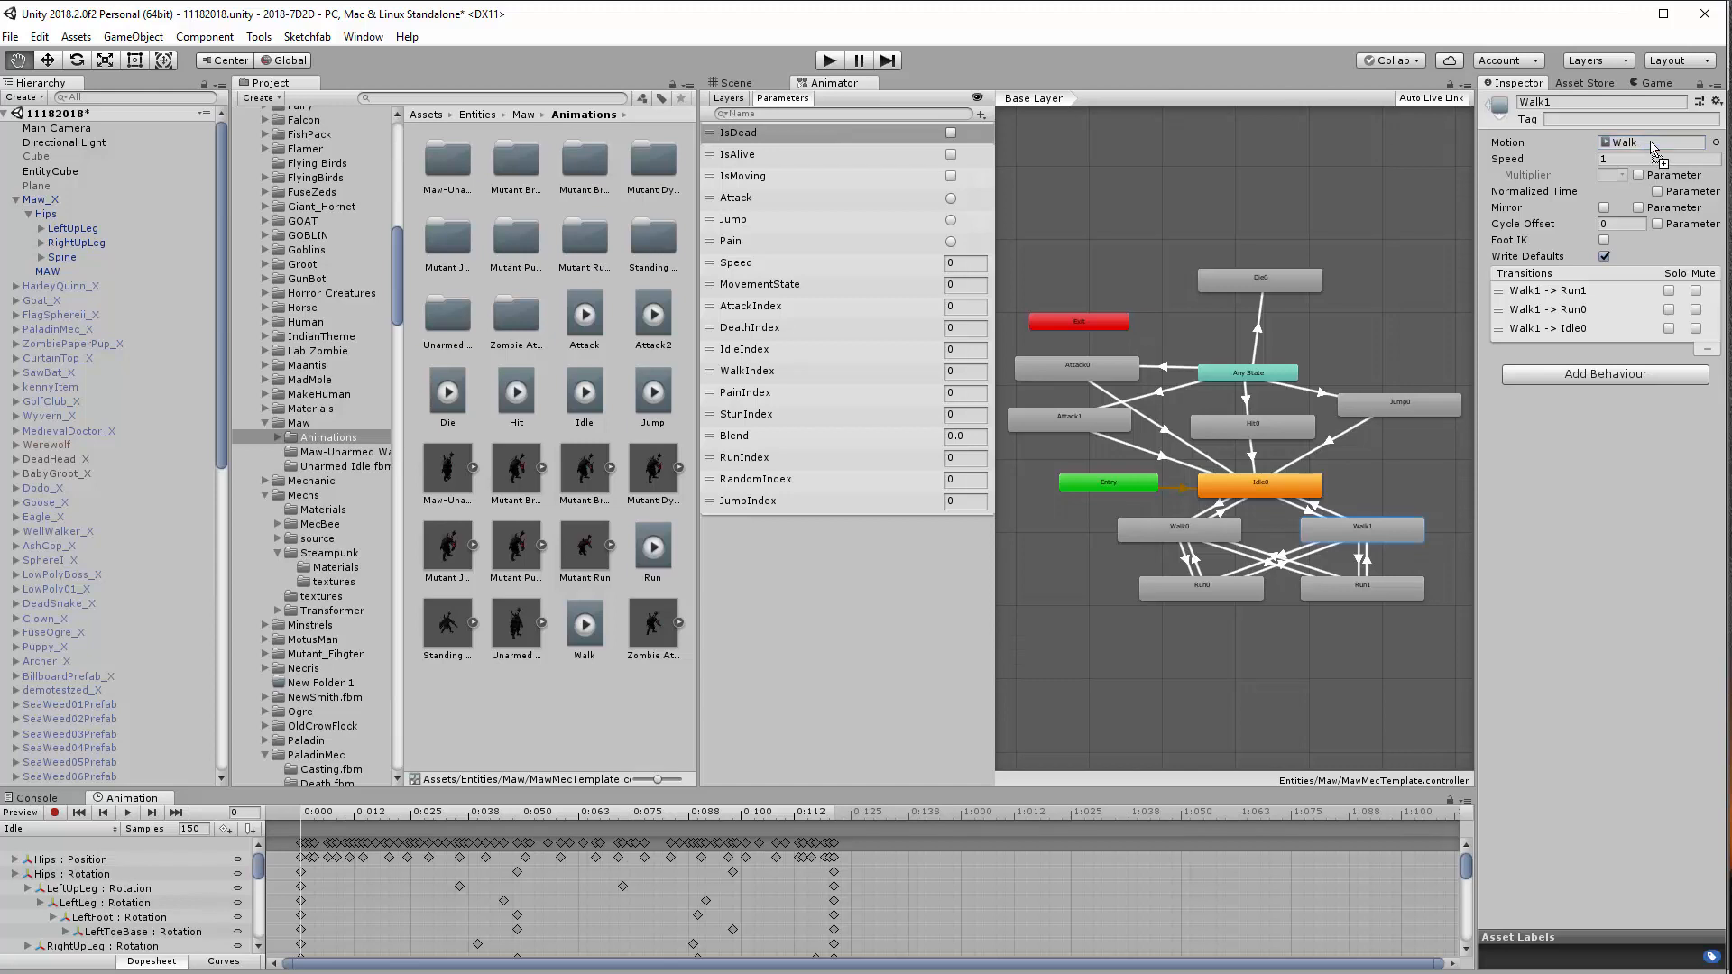
pyautogui.click(1371, 589)
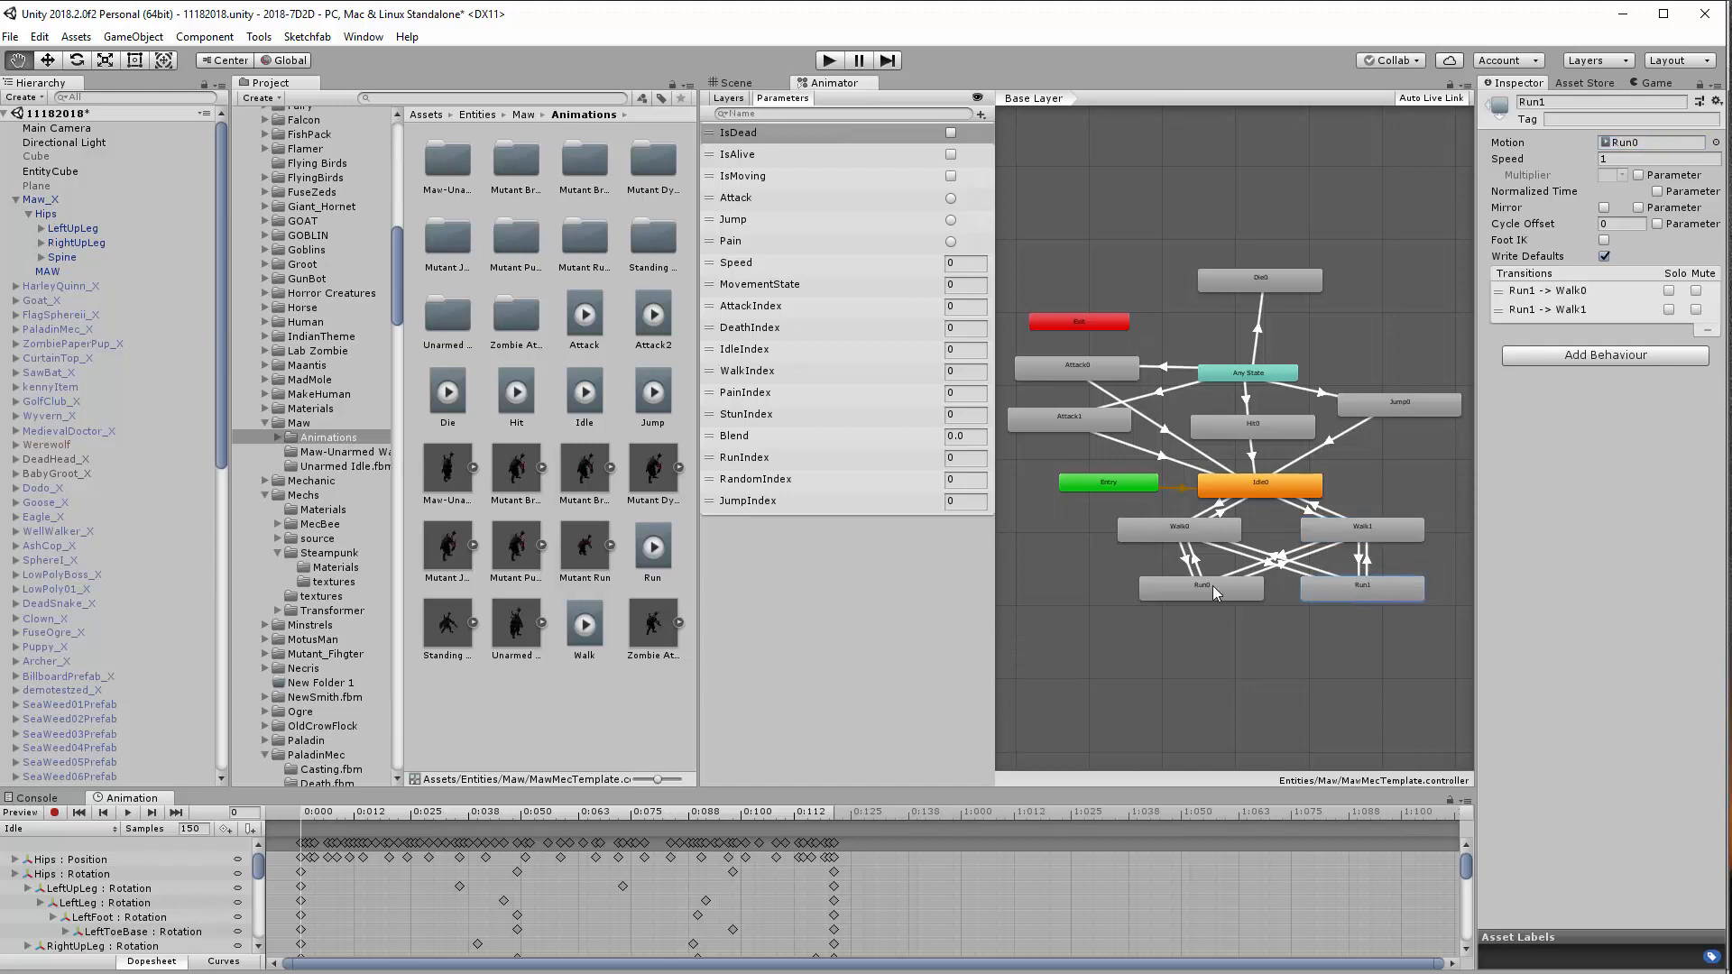
pyautogui.moveTo(646, 551); pyautogui.dragTo(1640, 149)
# Assign the Hit clip as the motion of the Hit0 state and the Jump clip as the motion of Jump0
pyautogui.click(1256, 427)
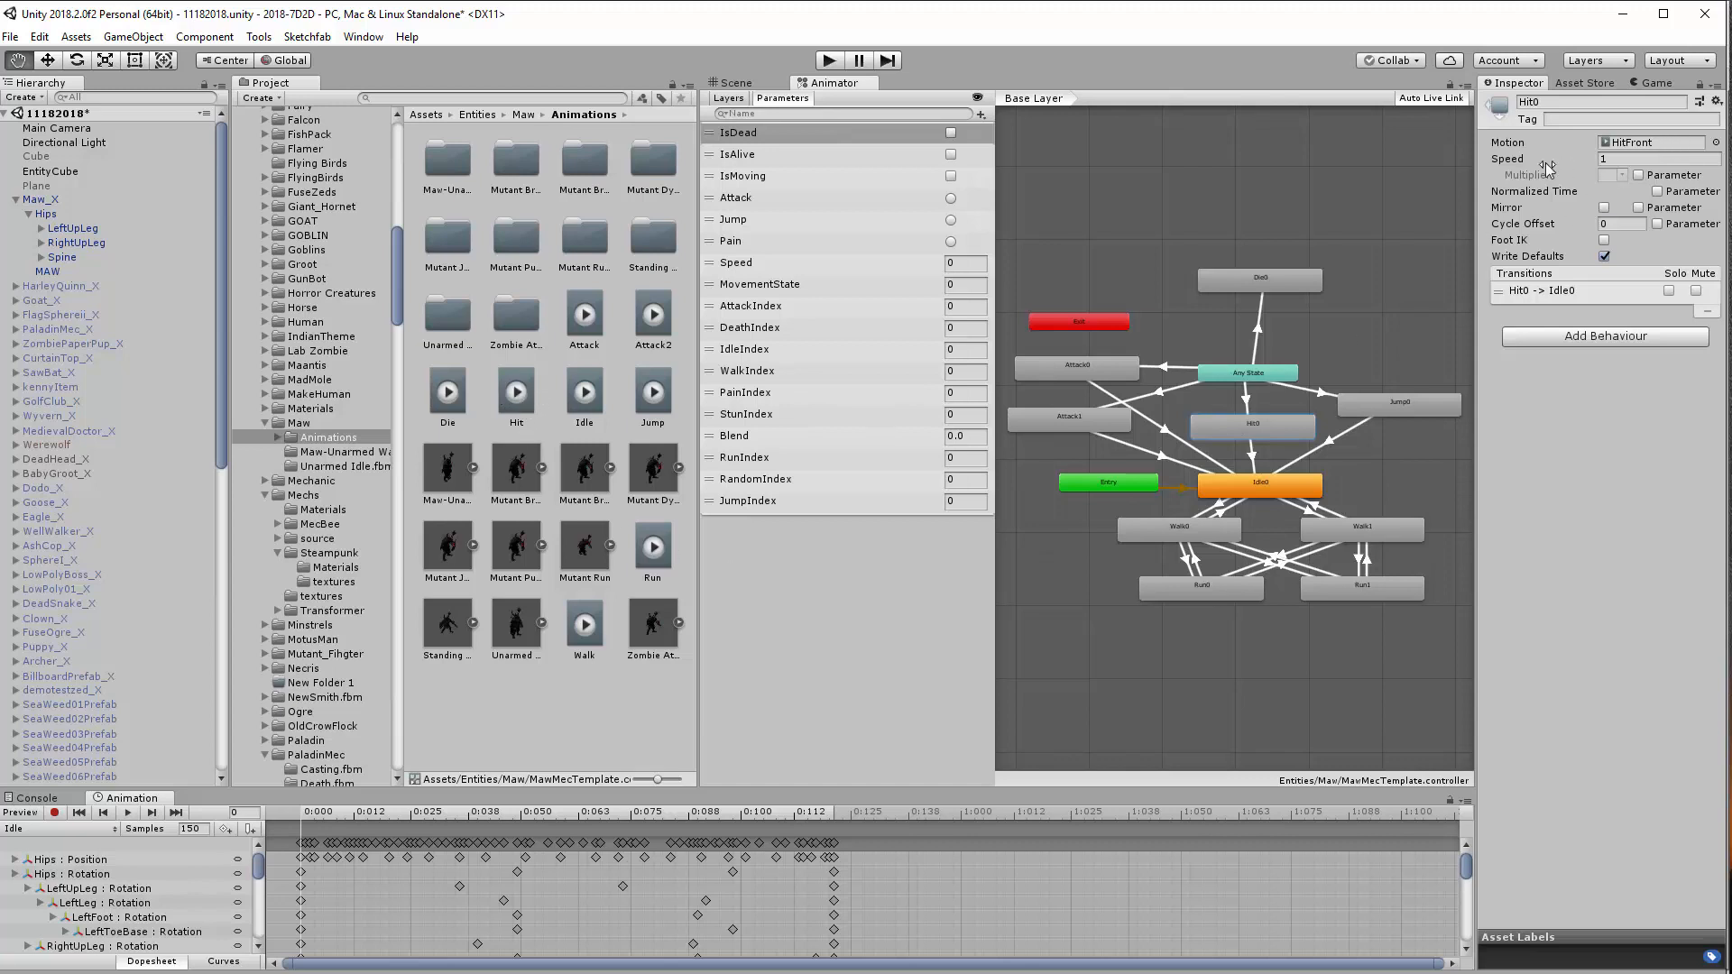
pyautogui.moveTo(516, 392); pyautogui.dragTo(1649, 143)
pyautogui.click(1406, 404)
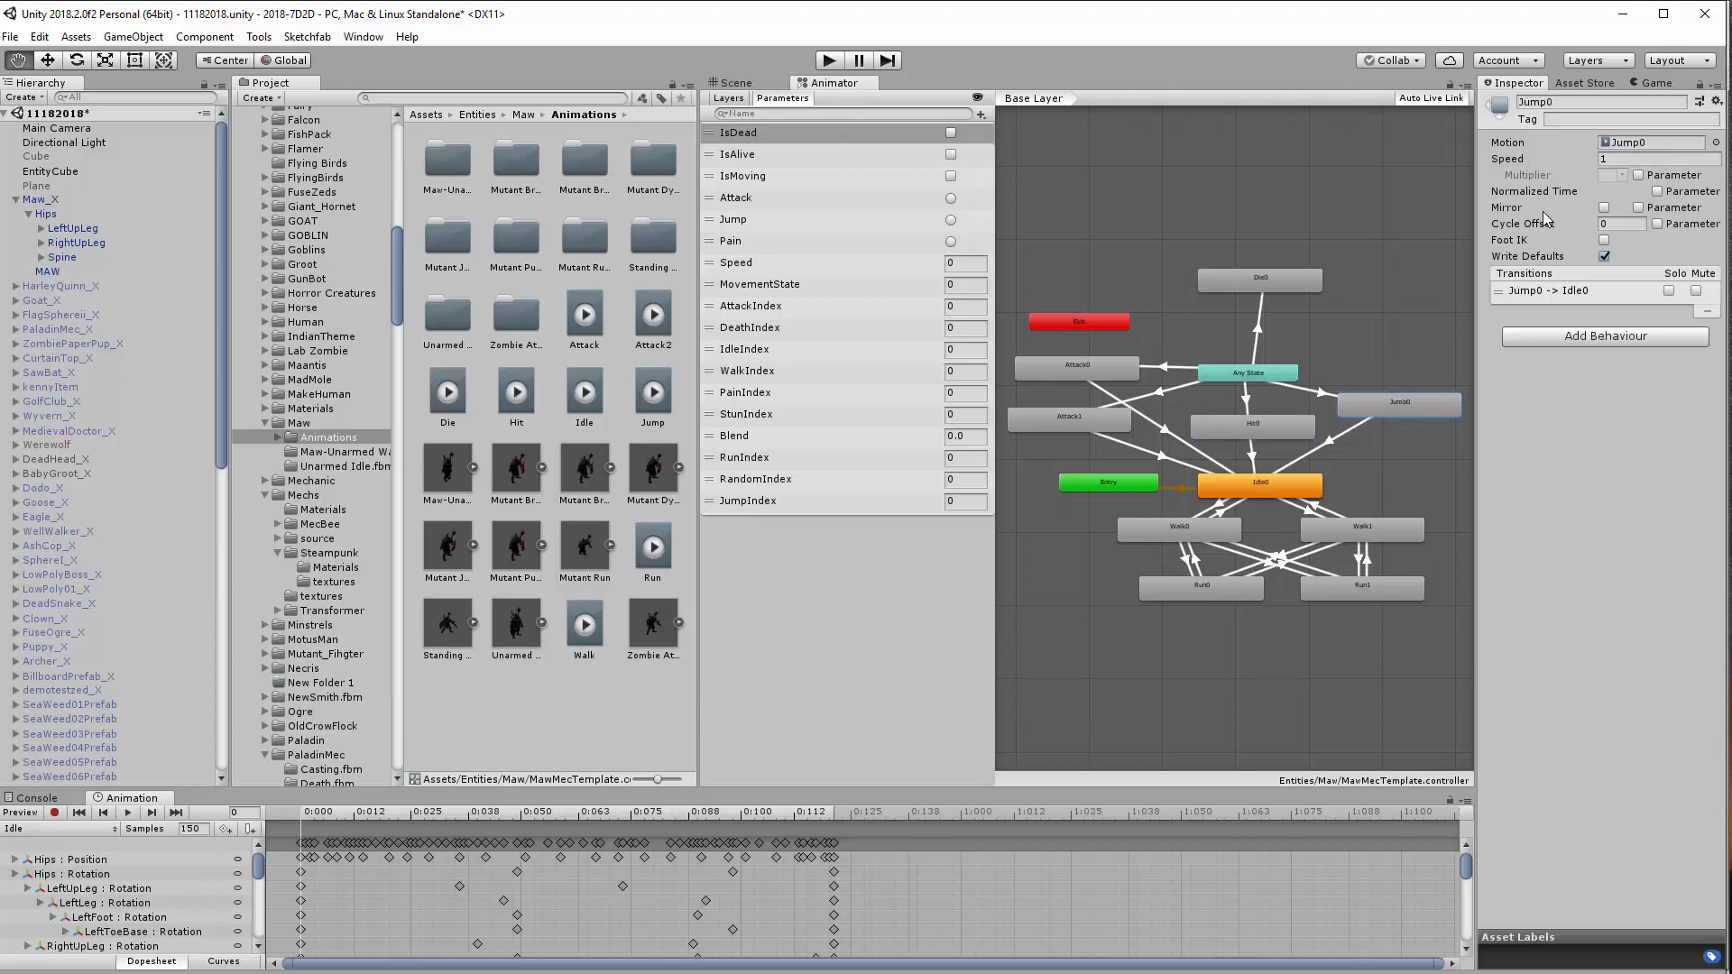
pyautogui.moveTo(669, 398); pyautogui.dragTo(1673, 151)
# Set the motions of the Attack0, Attack1 and Die0 states to the Attack, Attack2 and Die clips respectively
pyautogui.click(1085, 366)
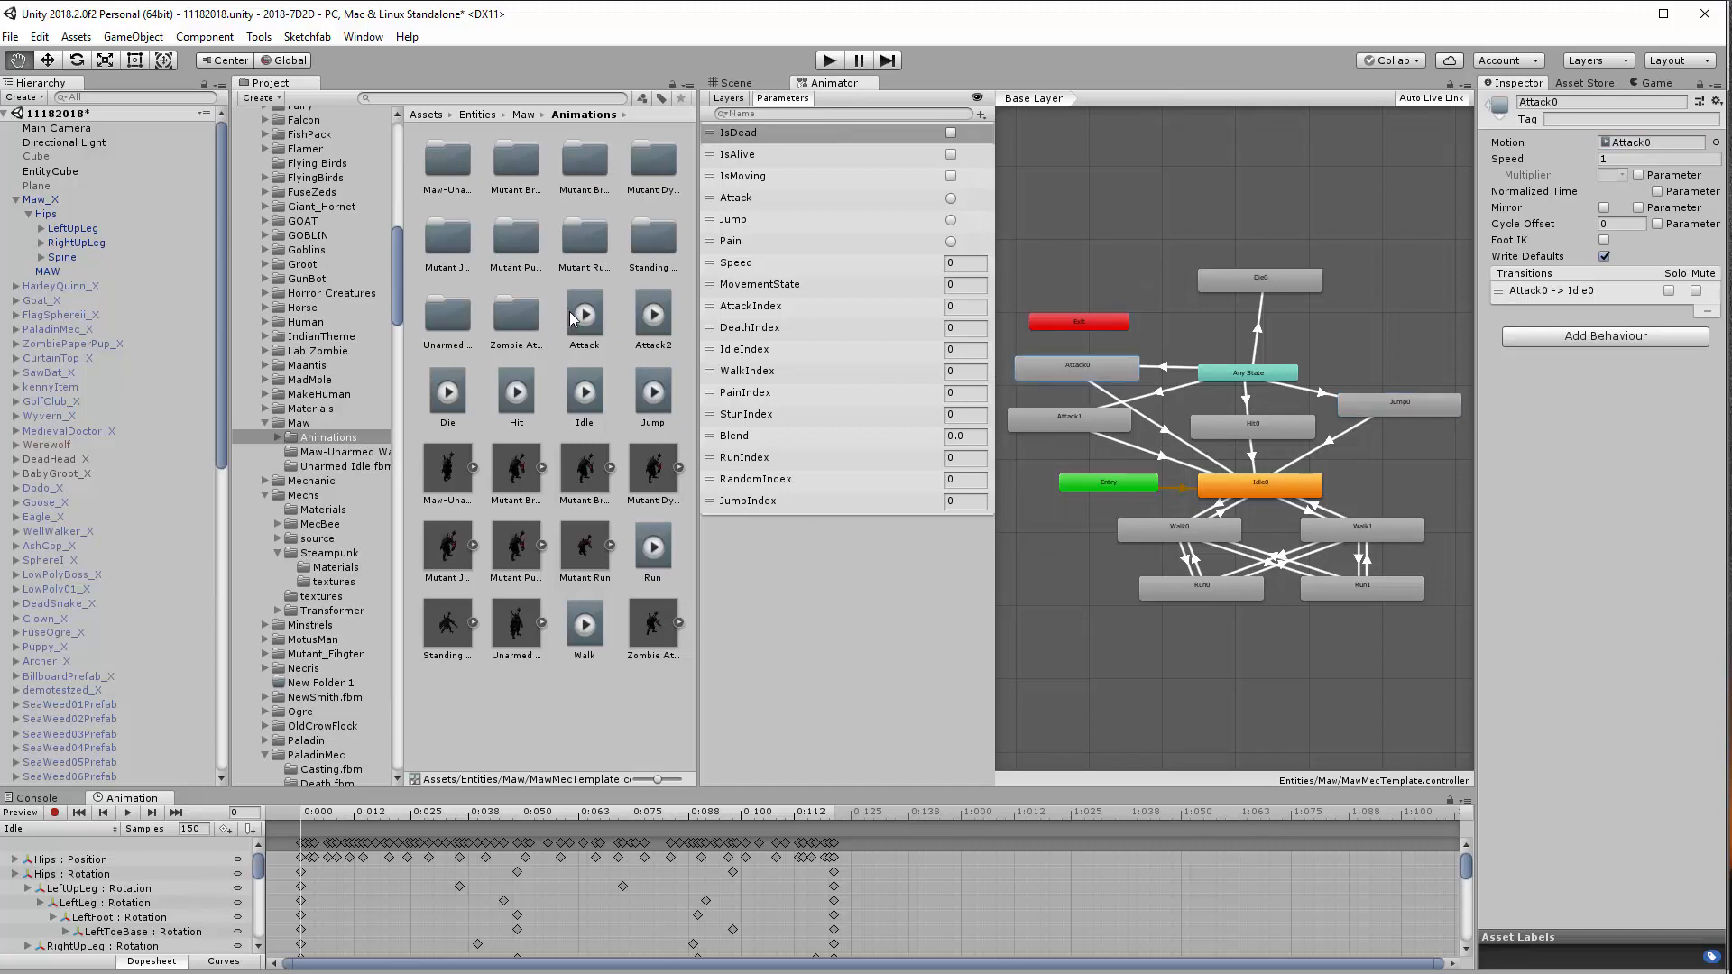
pyautogui.moveTo(586, 314); pyautogui.dragTo(1635, 155)
pyautogui.click(1079, 418)
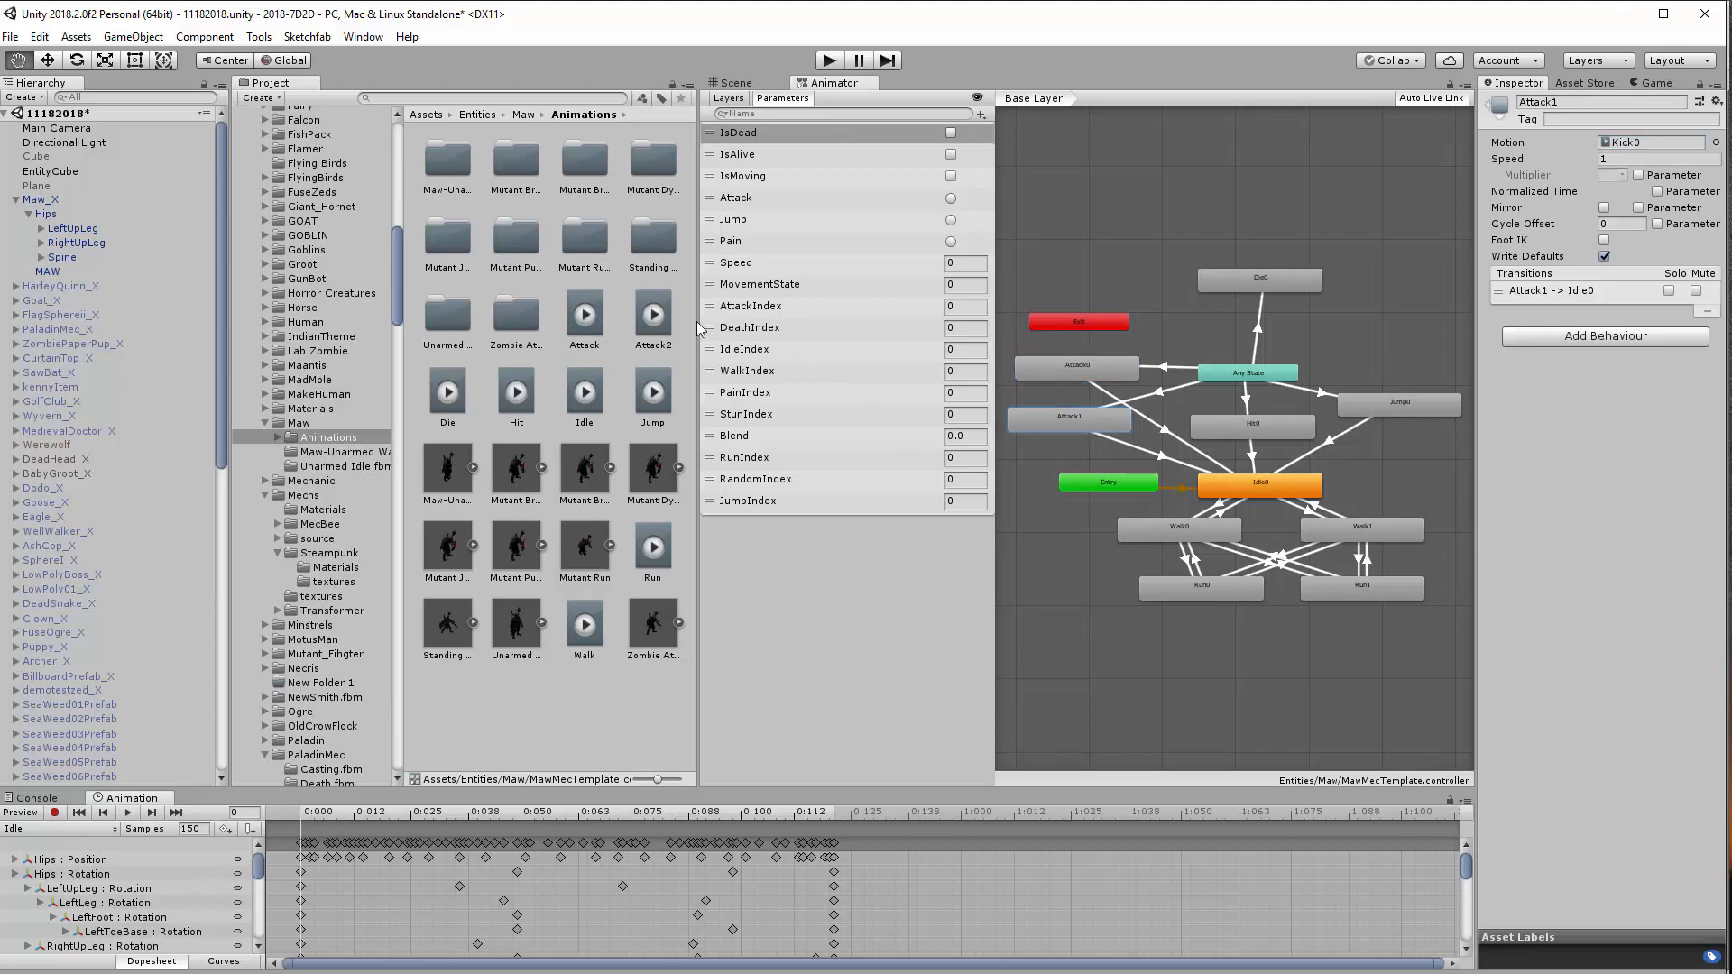
pyautogui.moveTo(653, 316); pyautogui.dragTo(1662, 143)
pyautogui.click(1265, 278)
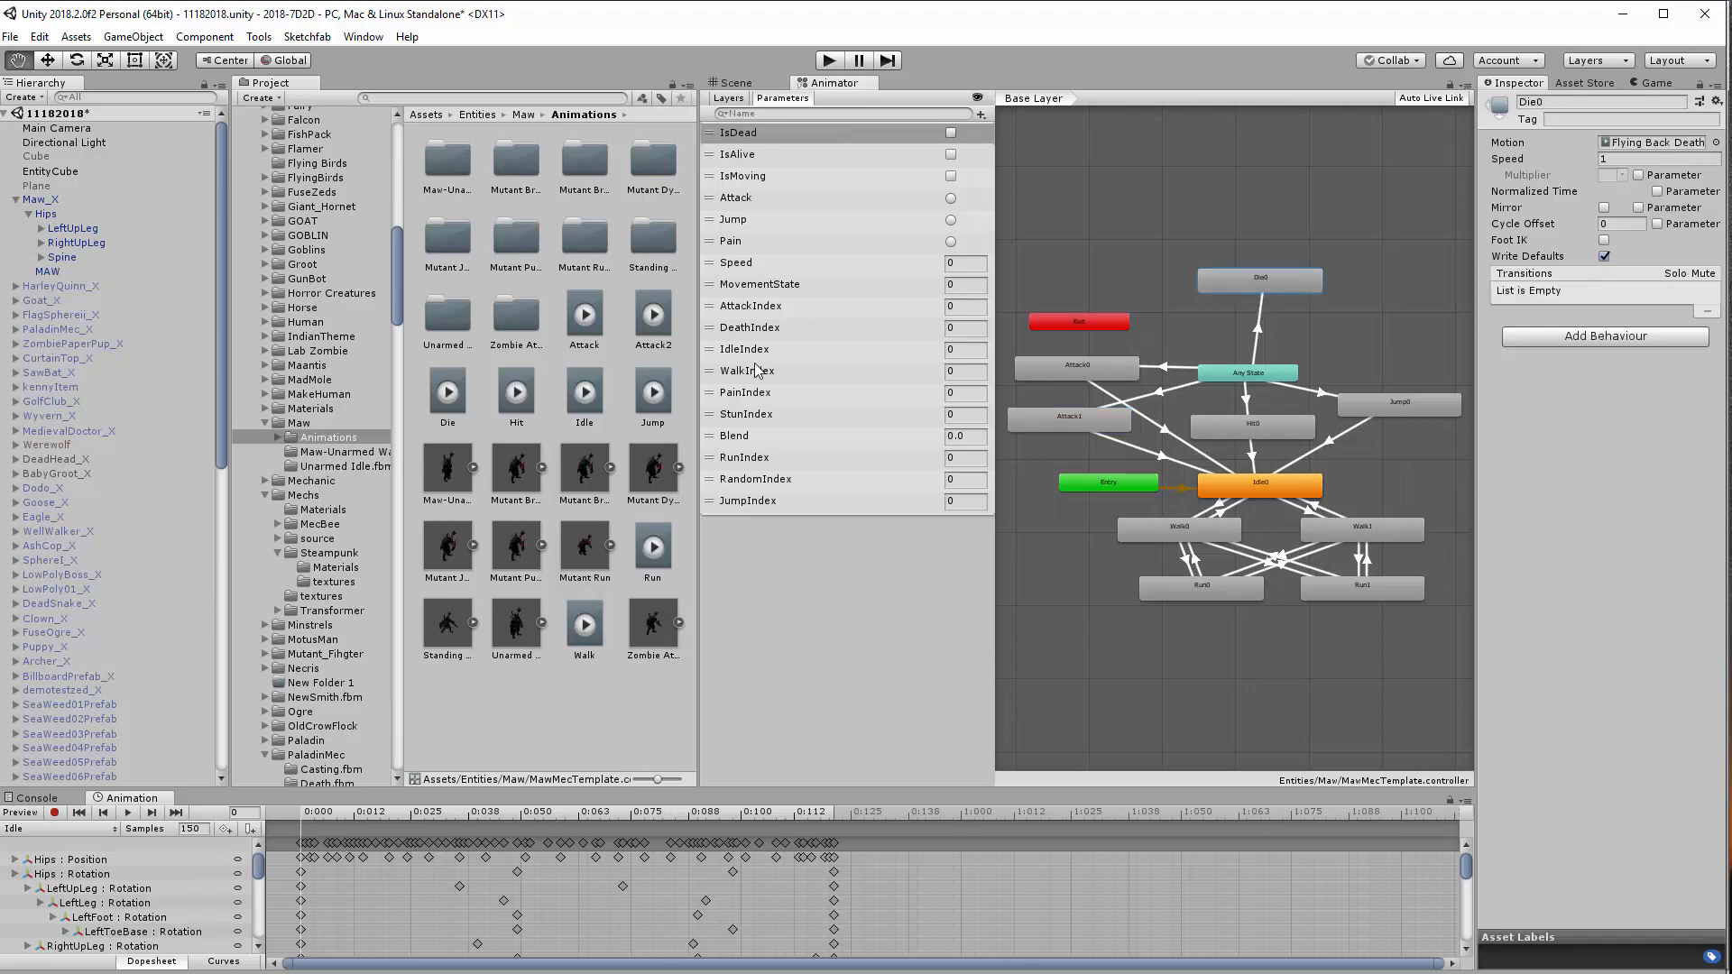
pyautogui.moveTo(449, 393); pyautogui.dragTo(1640, 147)
# Shorten the blend range of the Idle0 -> Walk0 transition on its timeline
pyautogui.click(1220, 507)
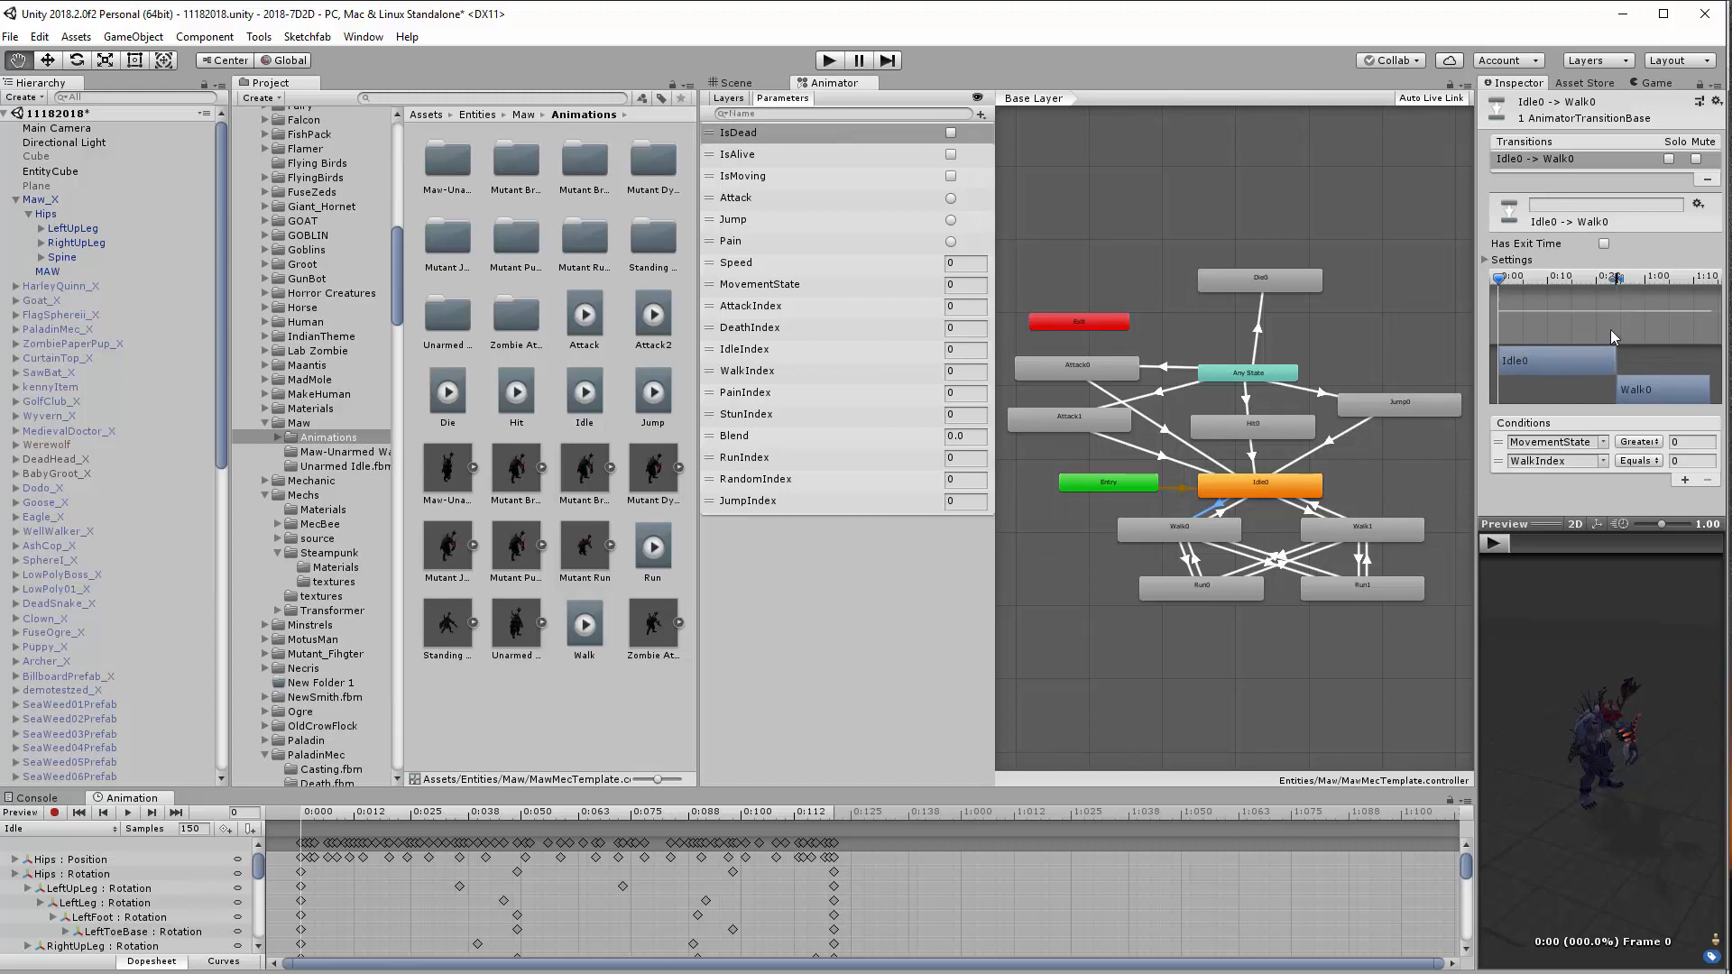
pyautogui.moveTo(1612, 281); pyautogui.dragTo(1604, 282)
pyautogui.click(1308, 511)
# Shorten the blend range of the Walk0 -> Run0 transition and check the return transition from Run0 to Walk0
pyautogui.click(1198, 538)
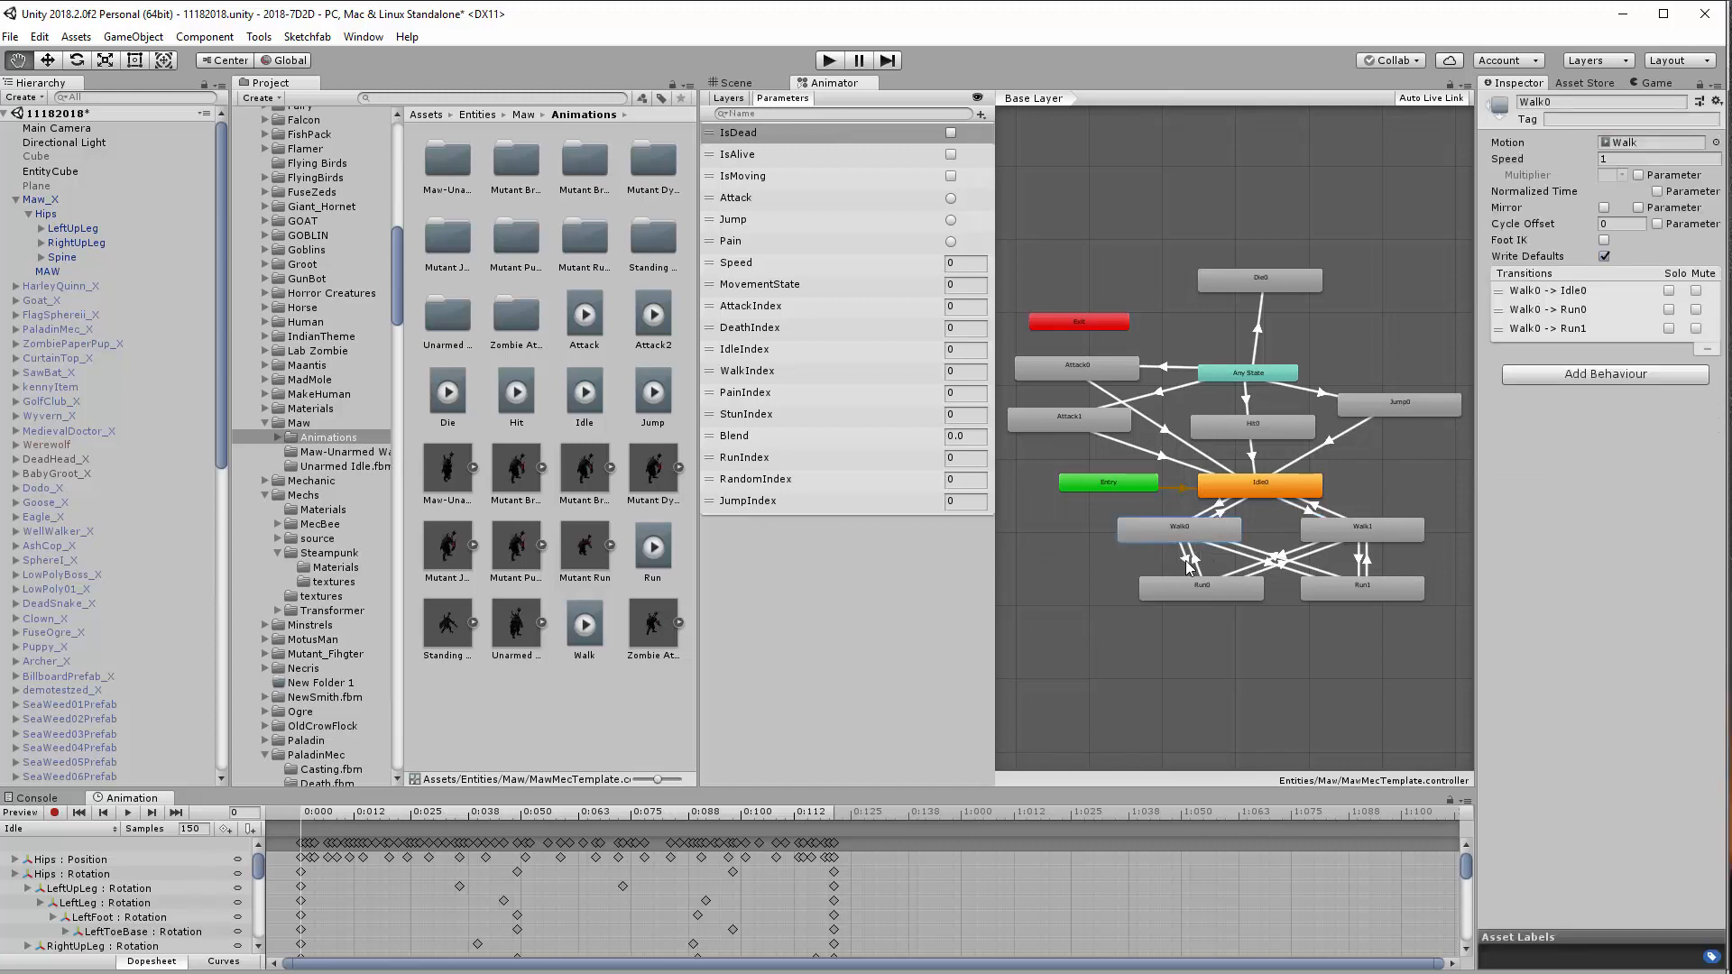
pyautogui.click(1184, 561)
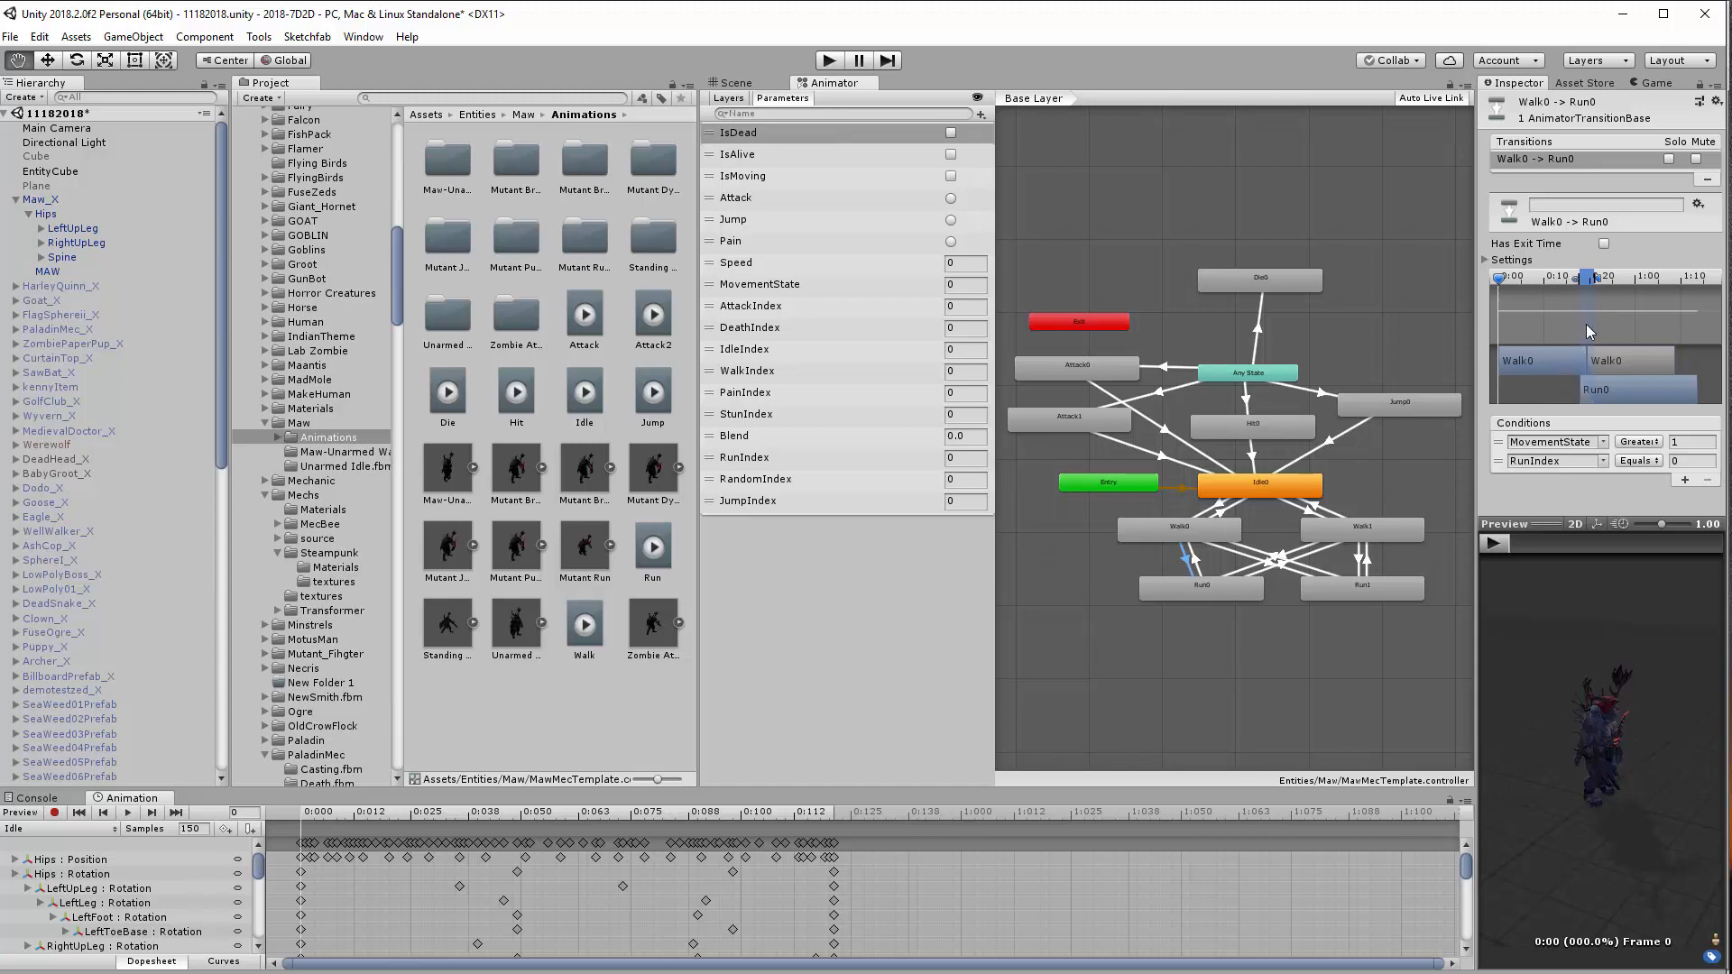
pyautogui.moveTo(1600, 279); pyautogui.dragTo(1593, 279)
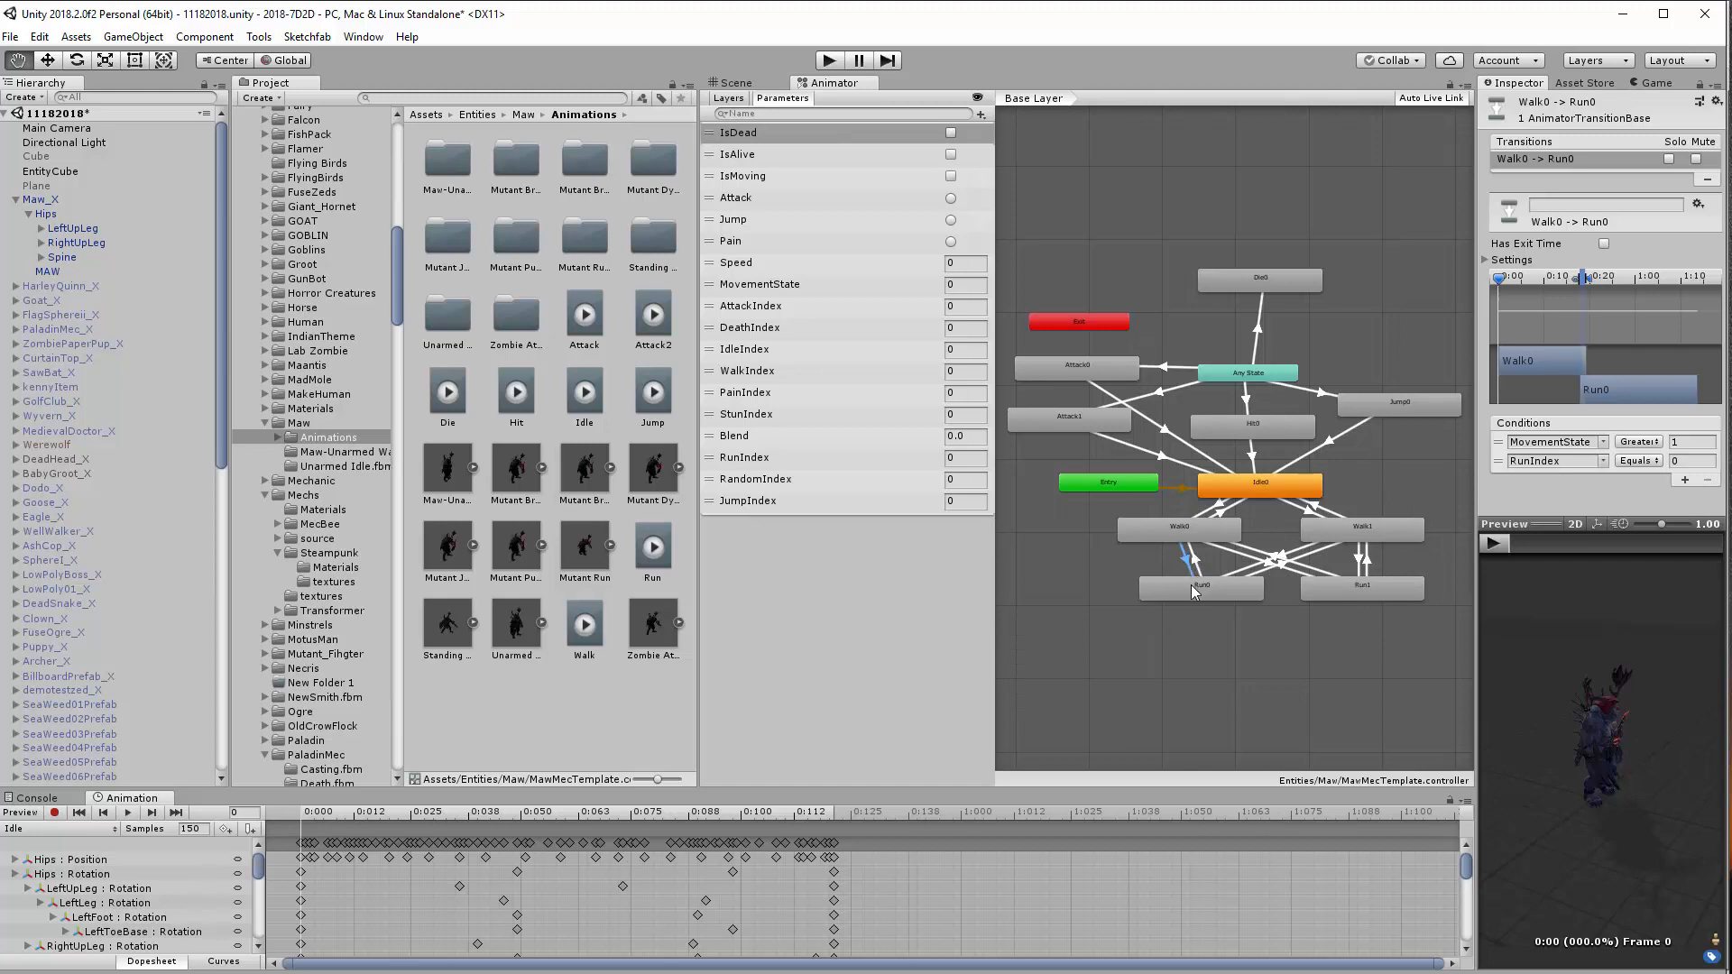
pyautogui.click(1196, 559)
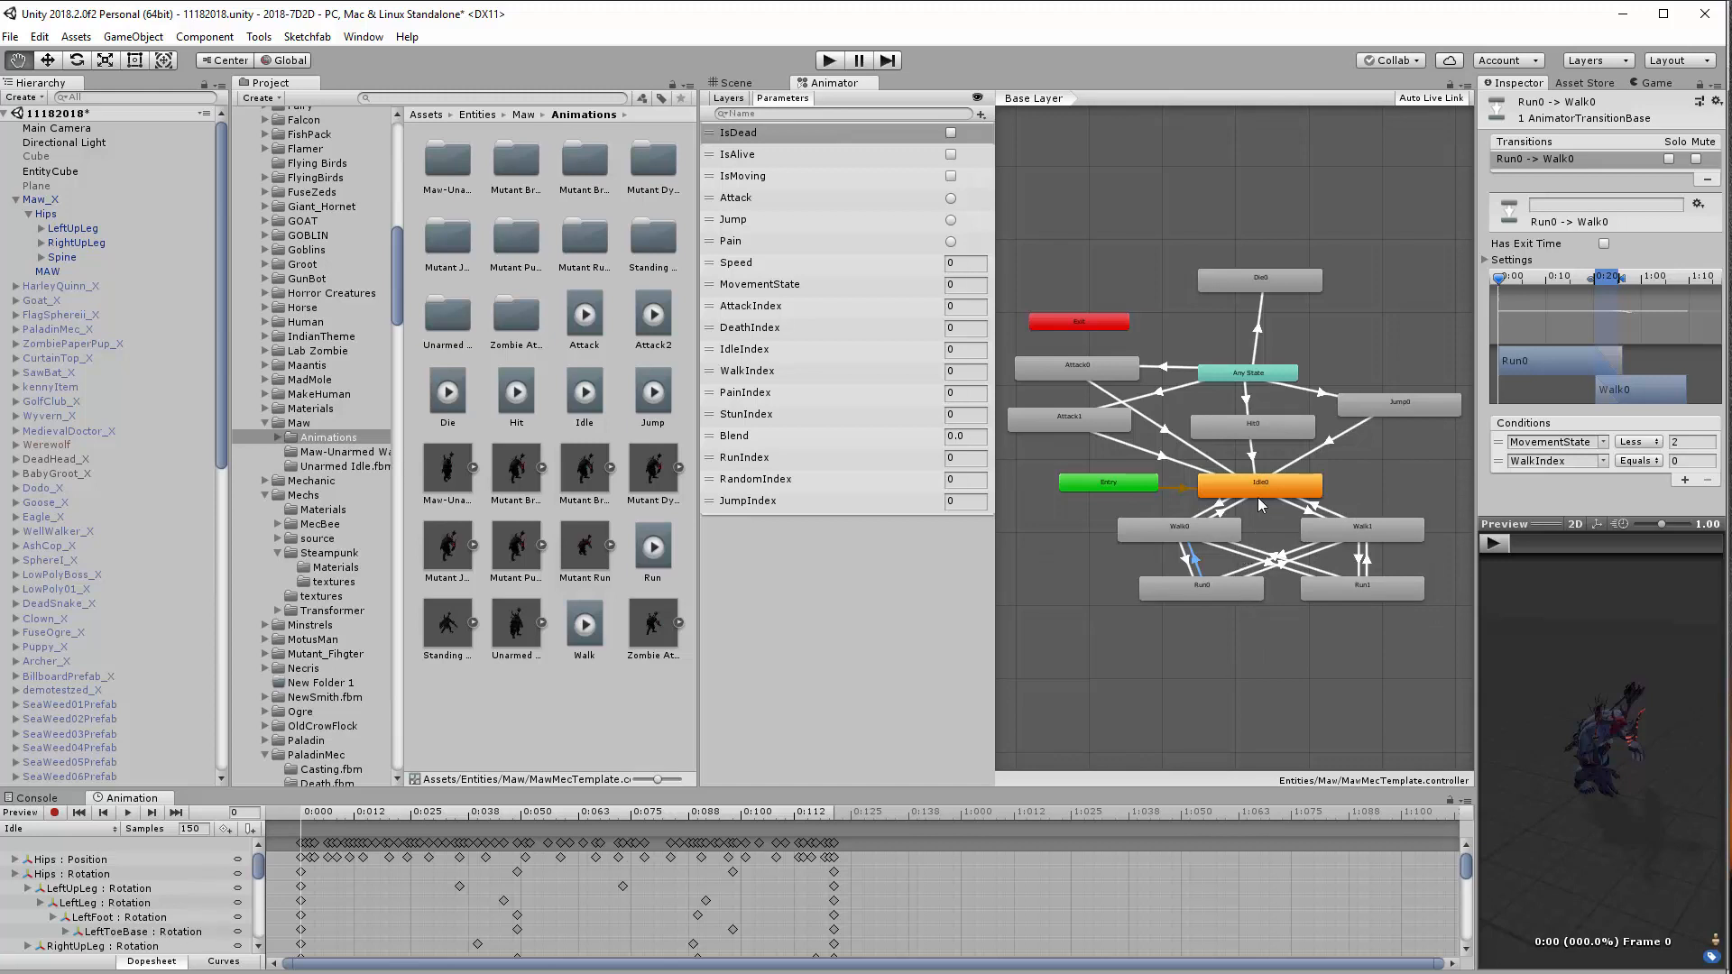
# Shorten the blend range of the AnyState -> Attack0 transition and select the transition from Any State to Attack1
pyautogui.click(1166, 367)
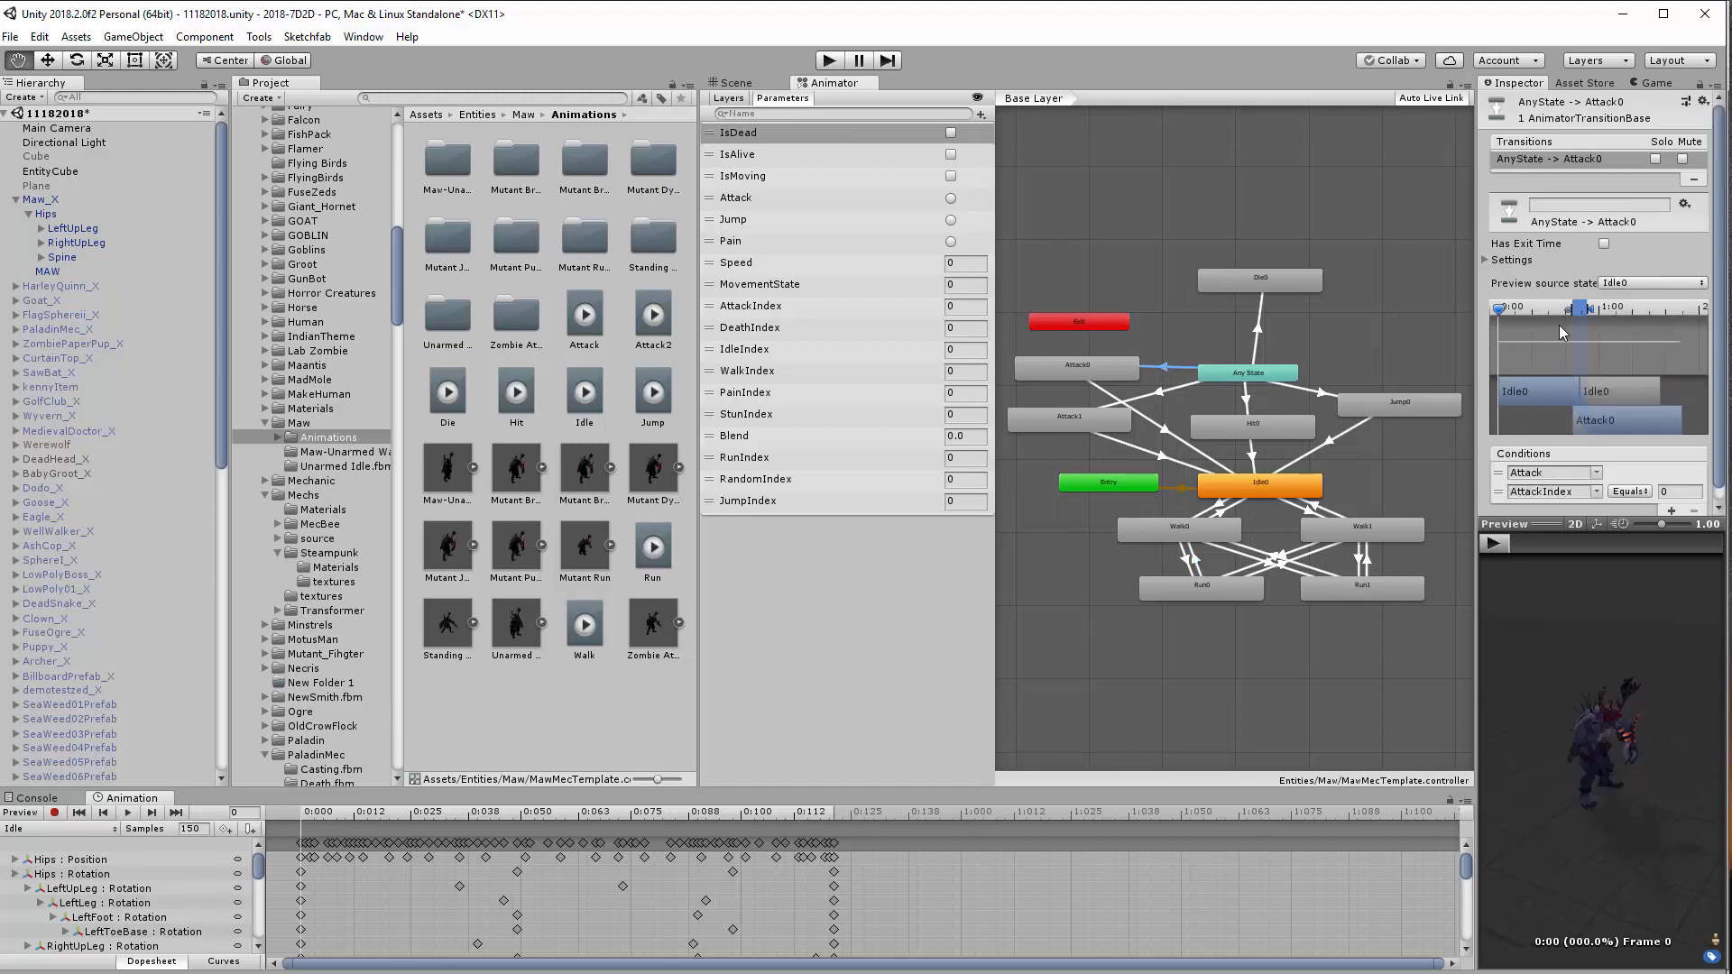
pyautogui.moveTo(1591, 318); pyautogui.dragTo(1585, 313)
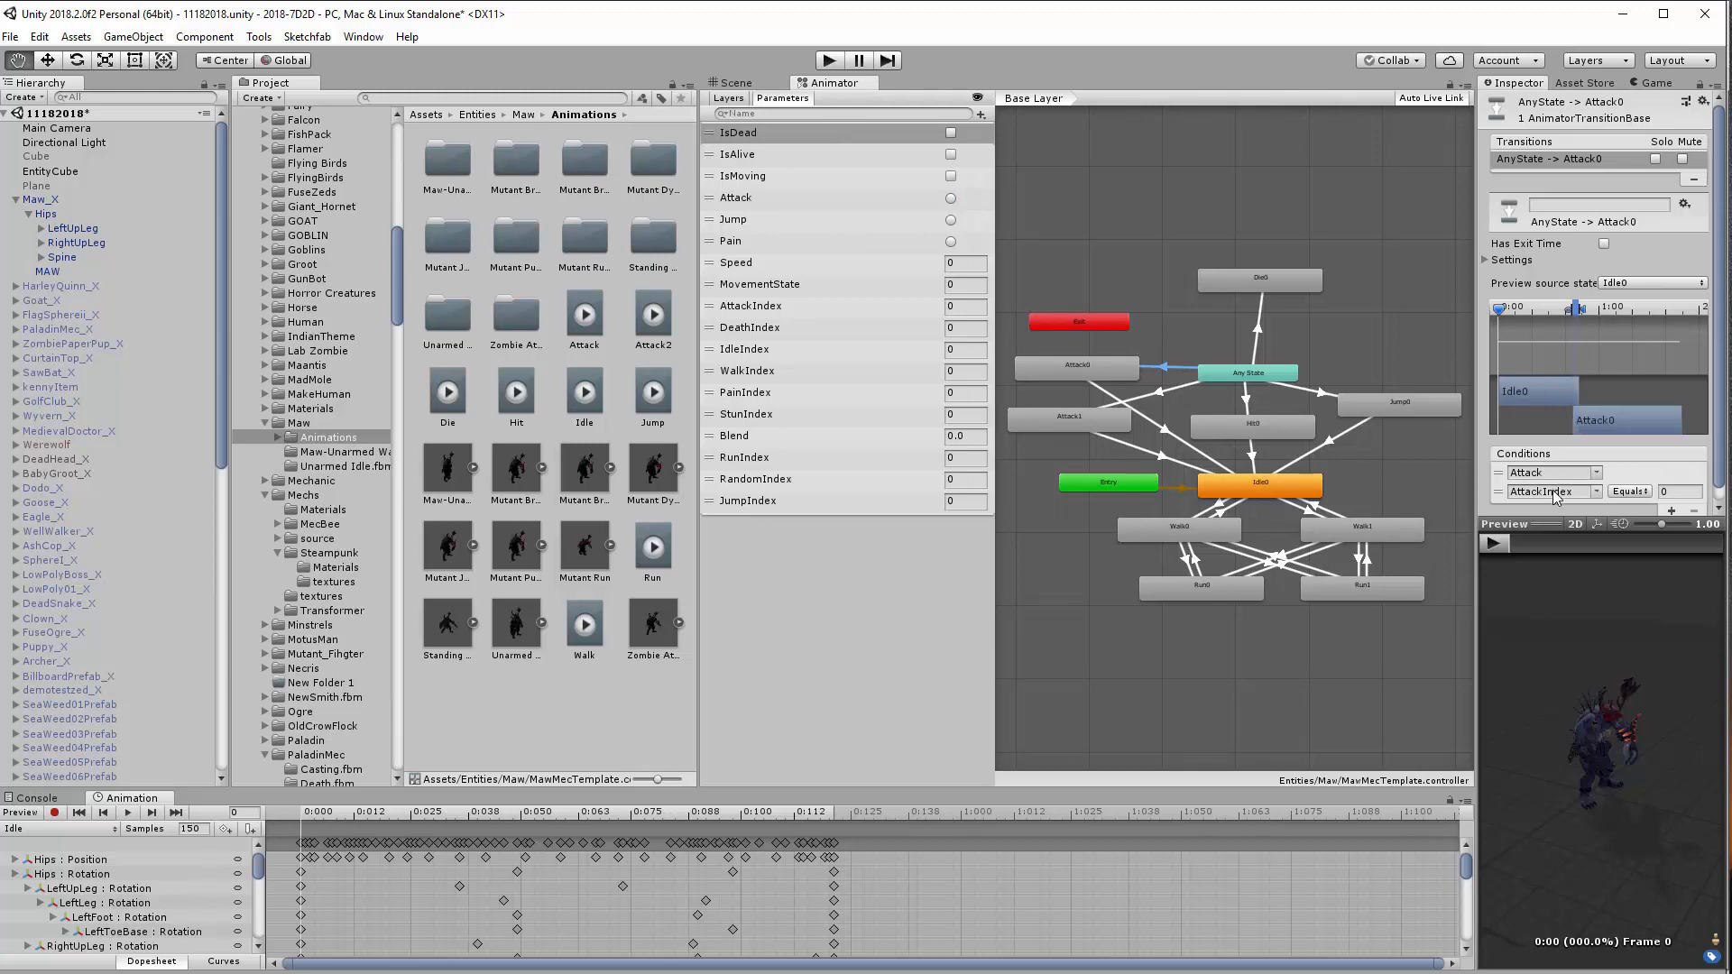
pyautogui.click(1162, 392)
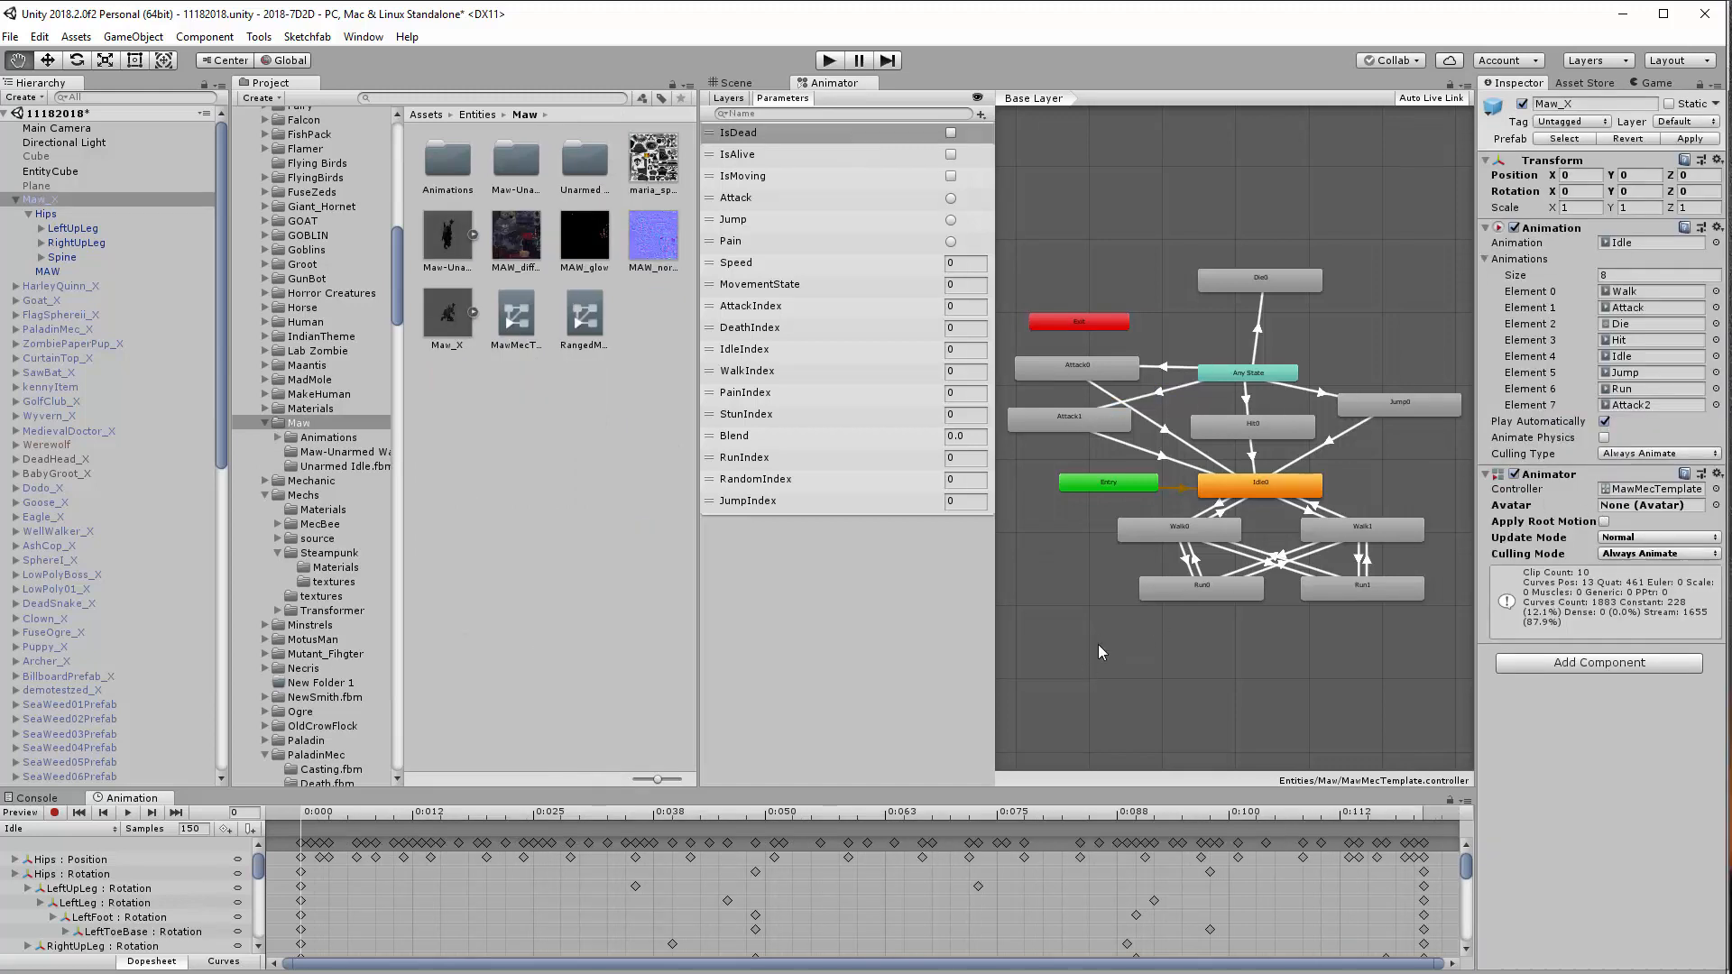
# Run the scene in play mode and fire the Attack trigger from the Animator parameters to test Maw_X's attack
pyautogui.click(761, 82)
pyautogui.click(830, 63)
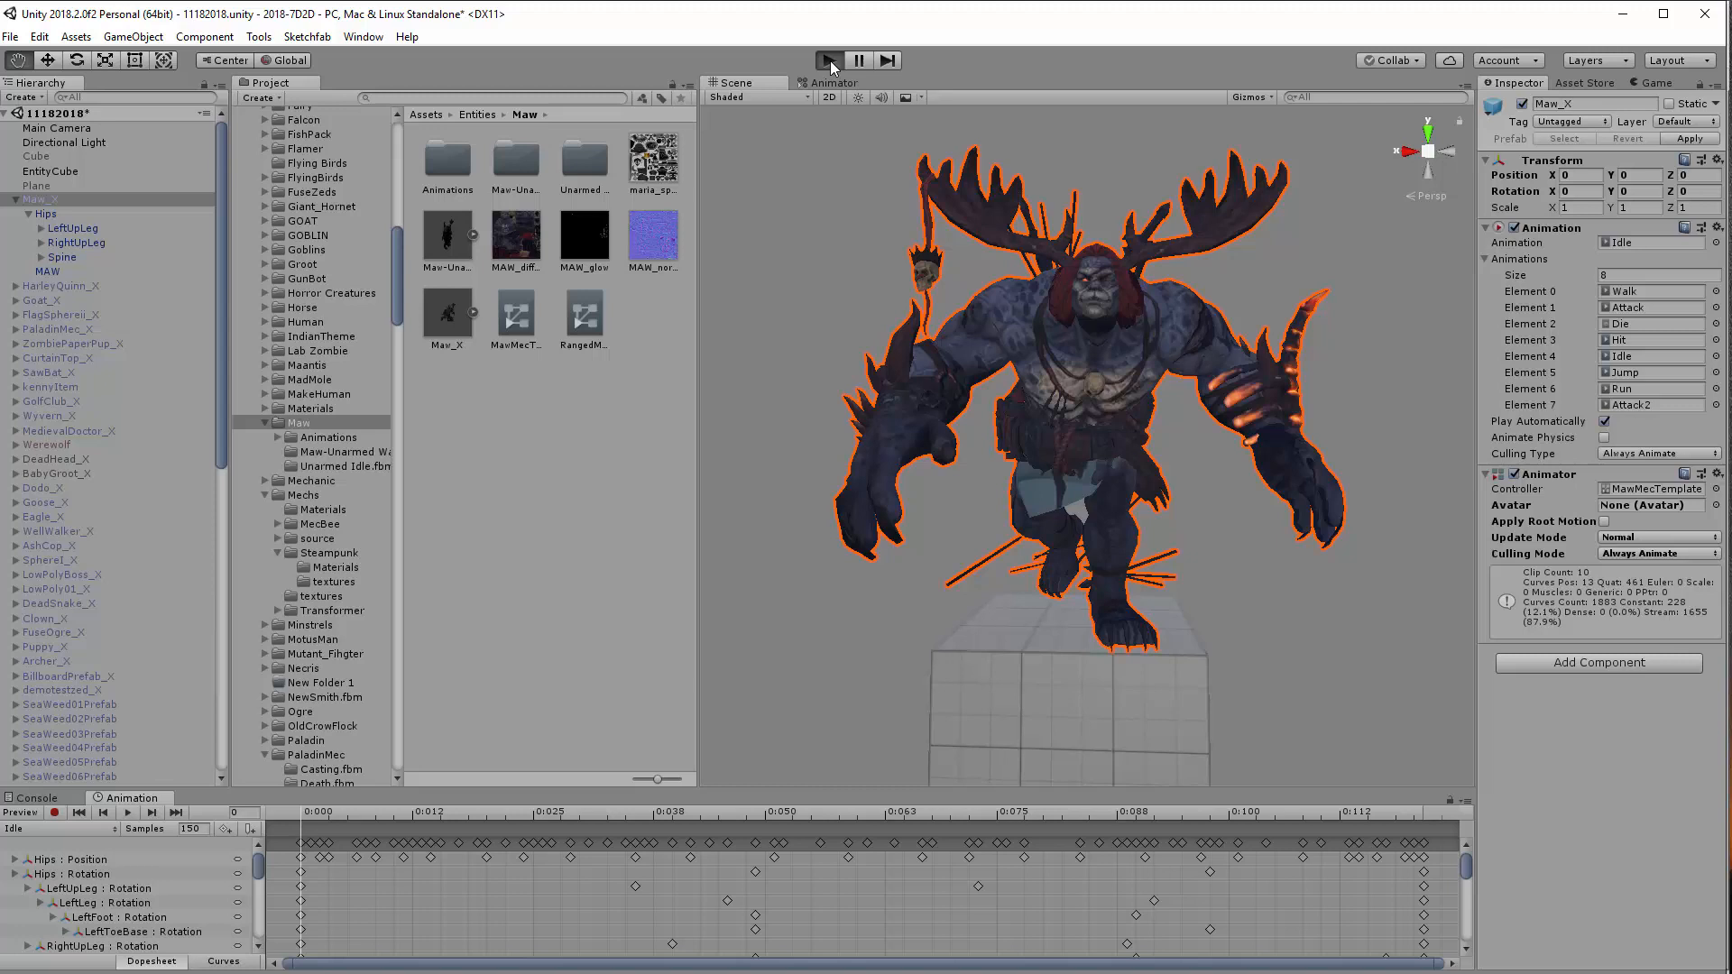
pyautogui.click(830, 61)
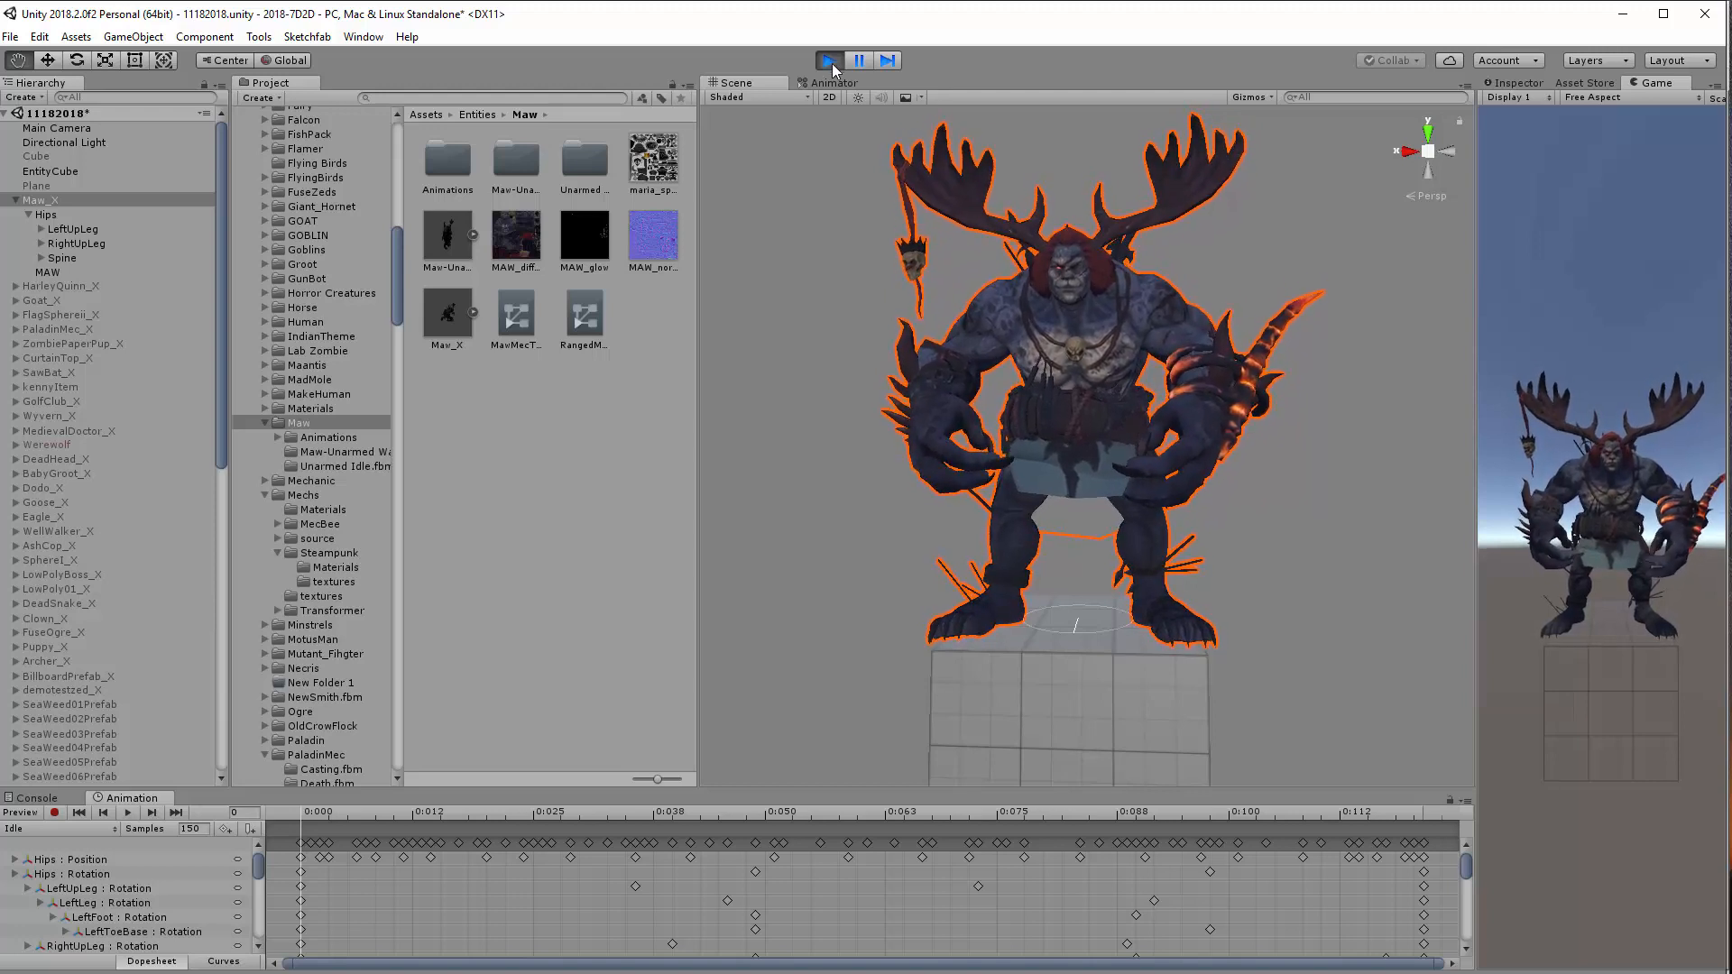
pyautogui.click(828, 82)
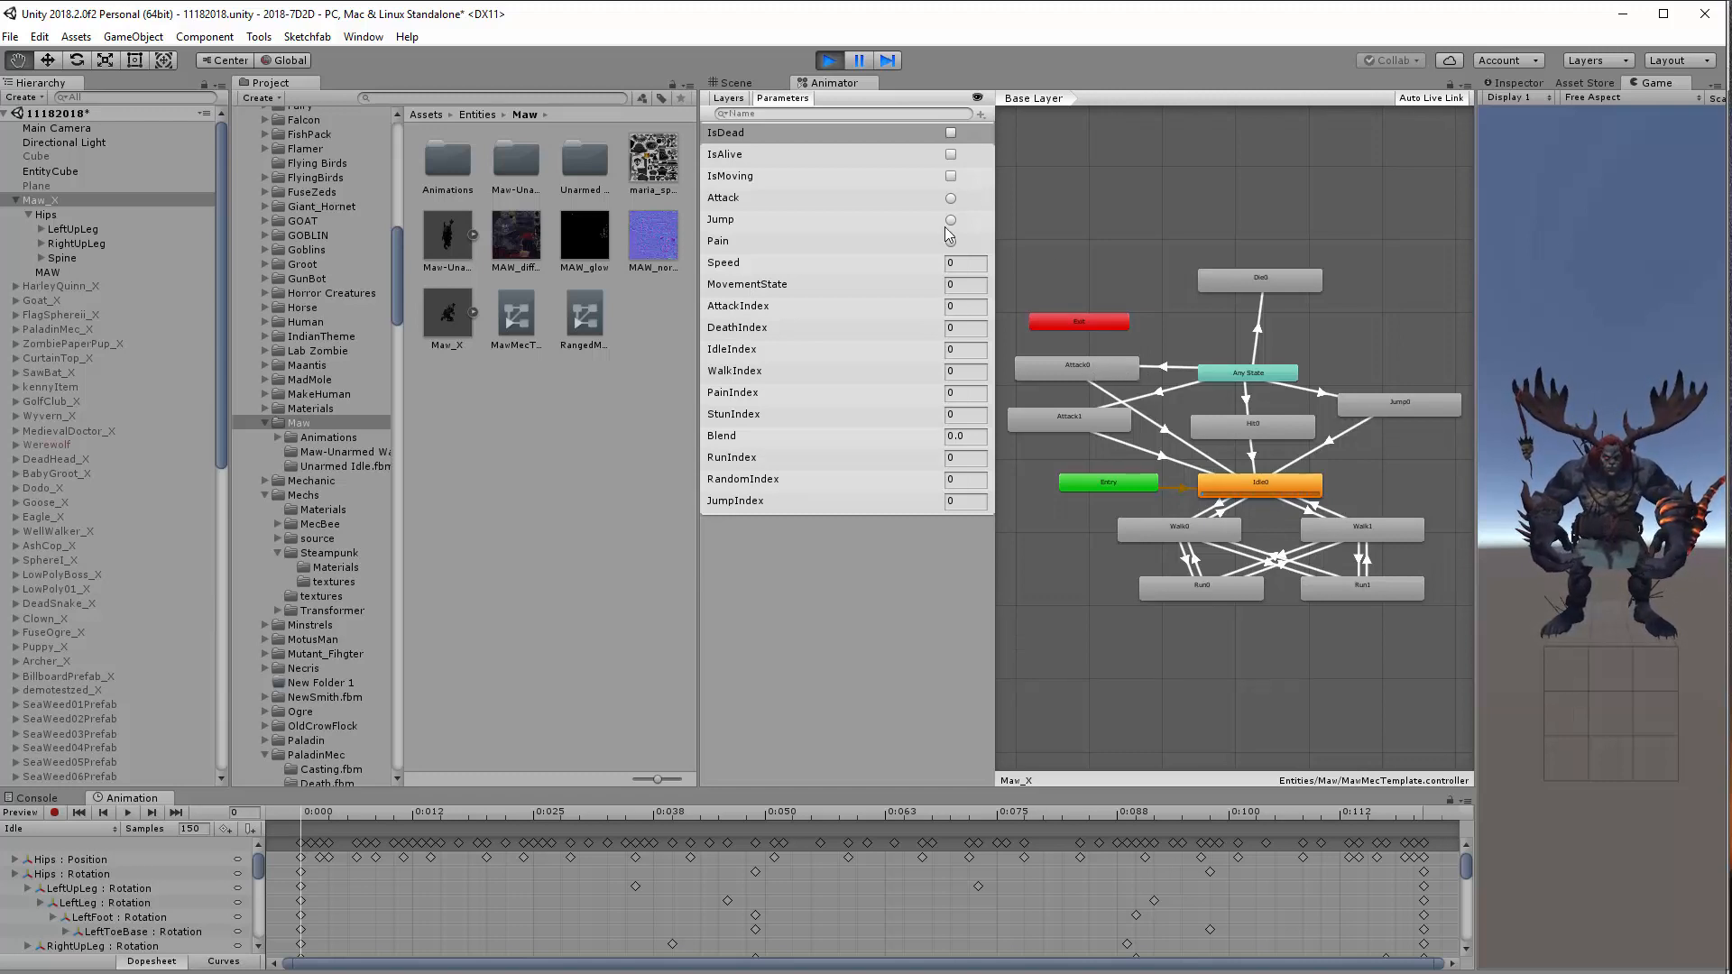
pyautogui.click(952, 199)
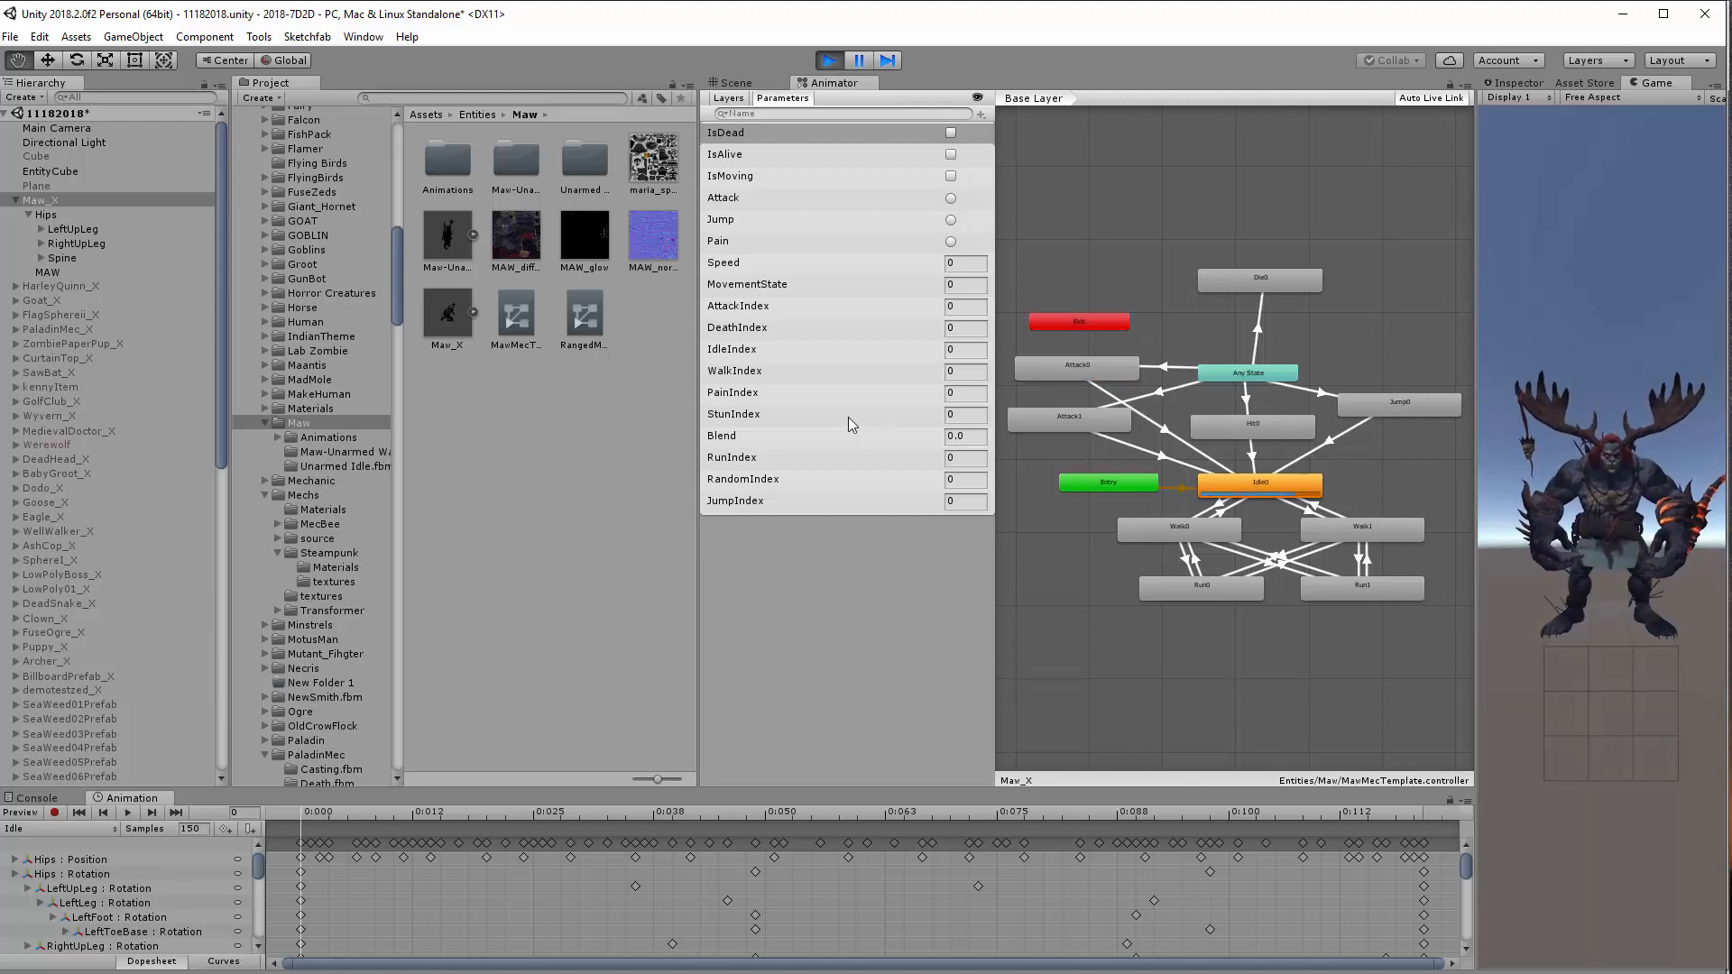
# Set the IdleIndex parameter to 1 and fire the Attack trigger
pyautogui.click(945, 350)
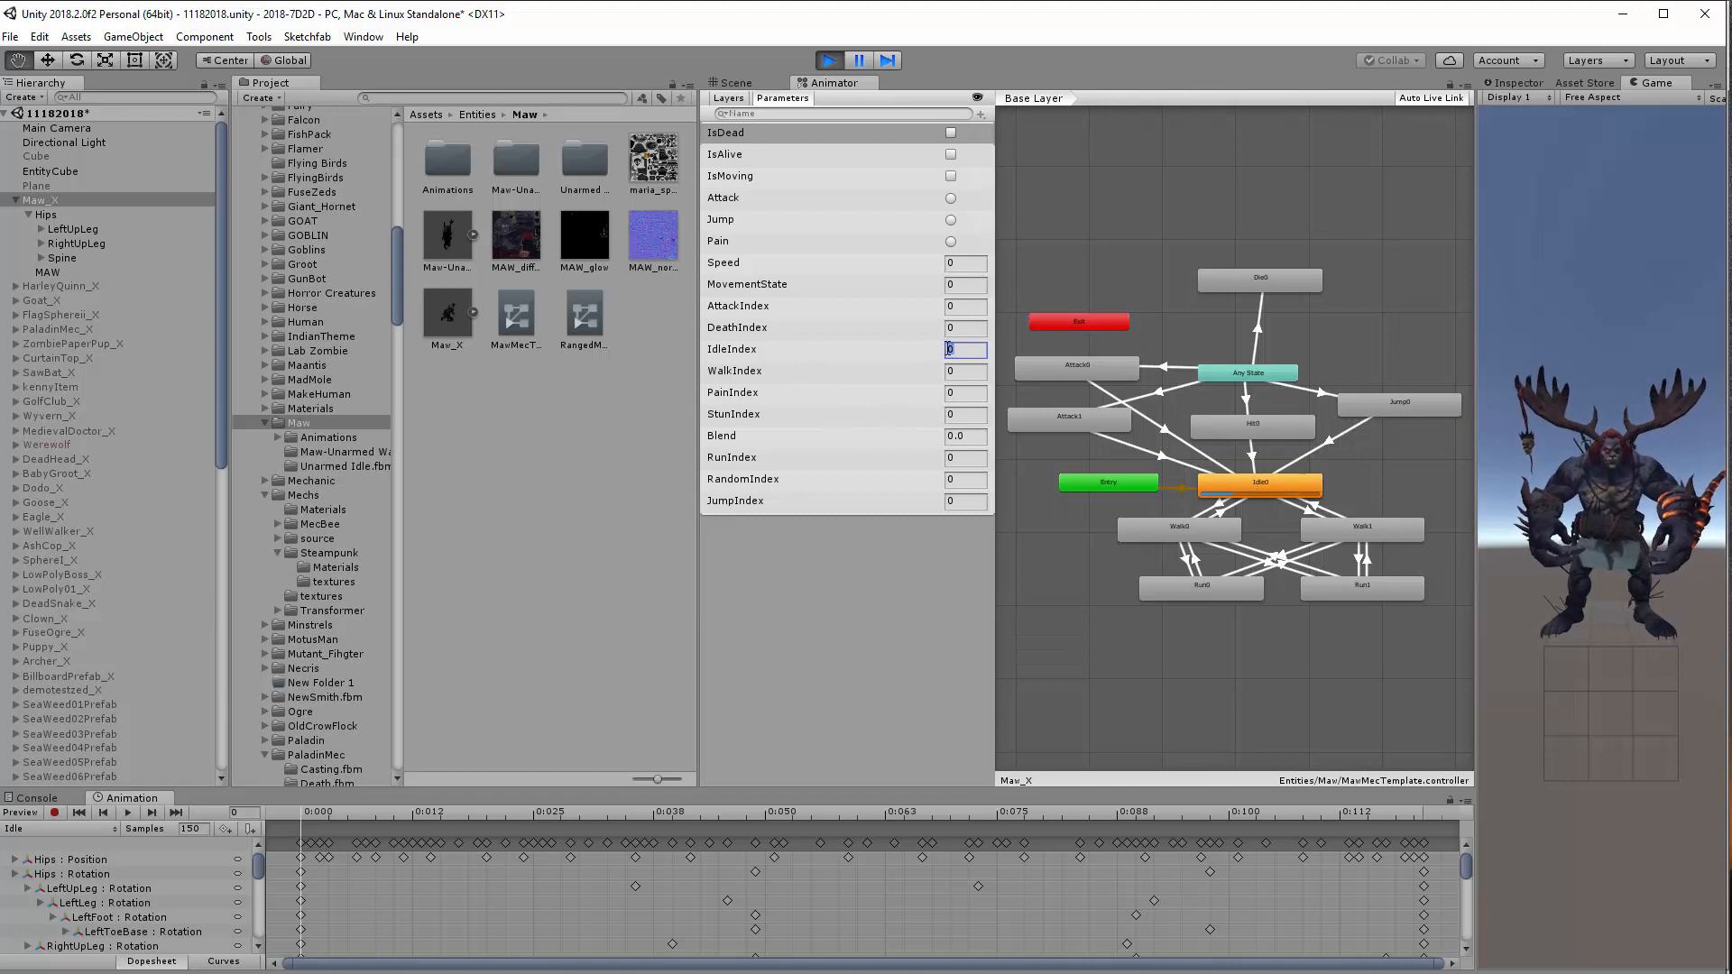
pyautogui.write('1')
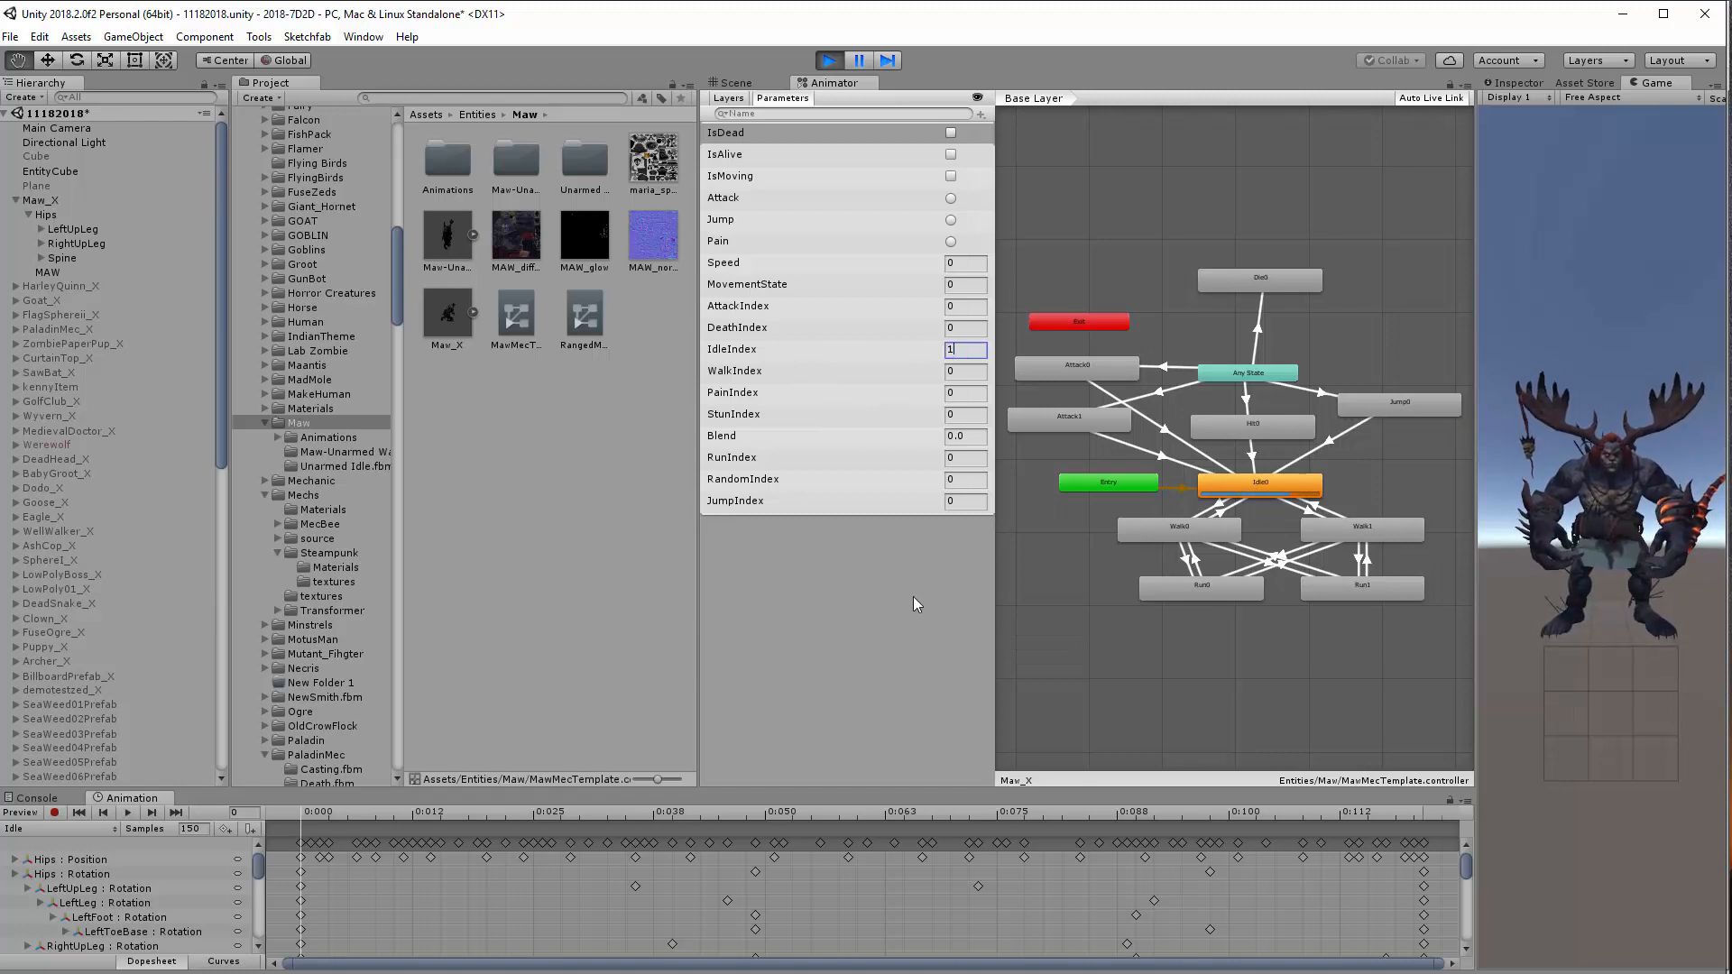
pyautogui.press('Tab')
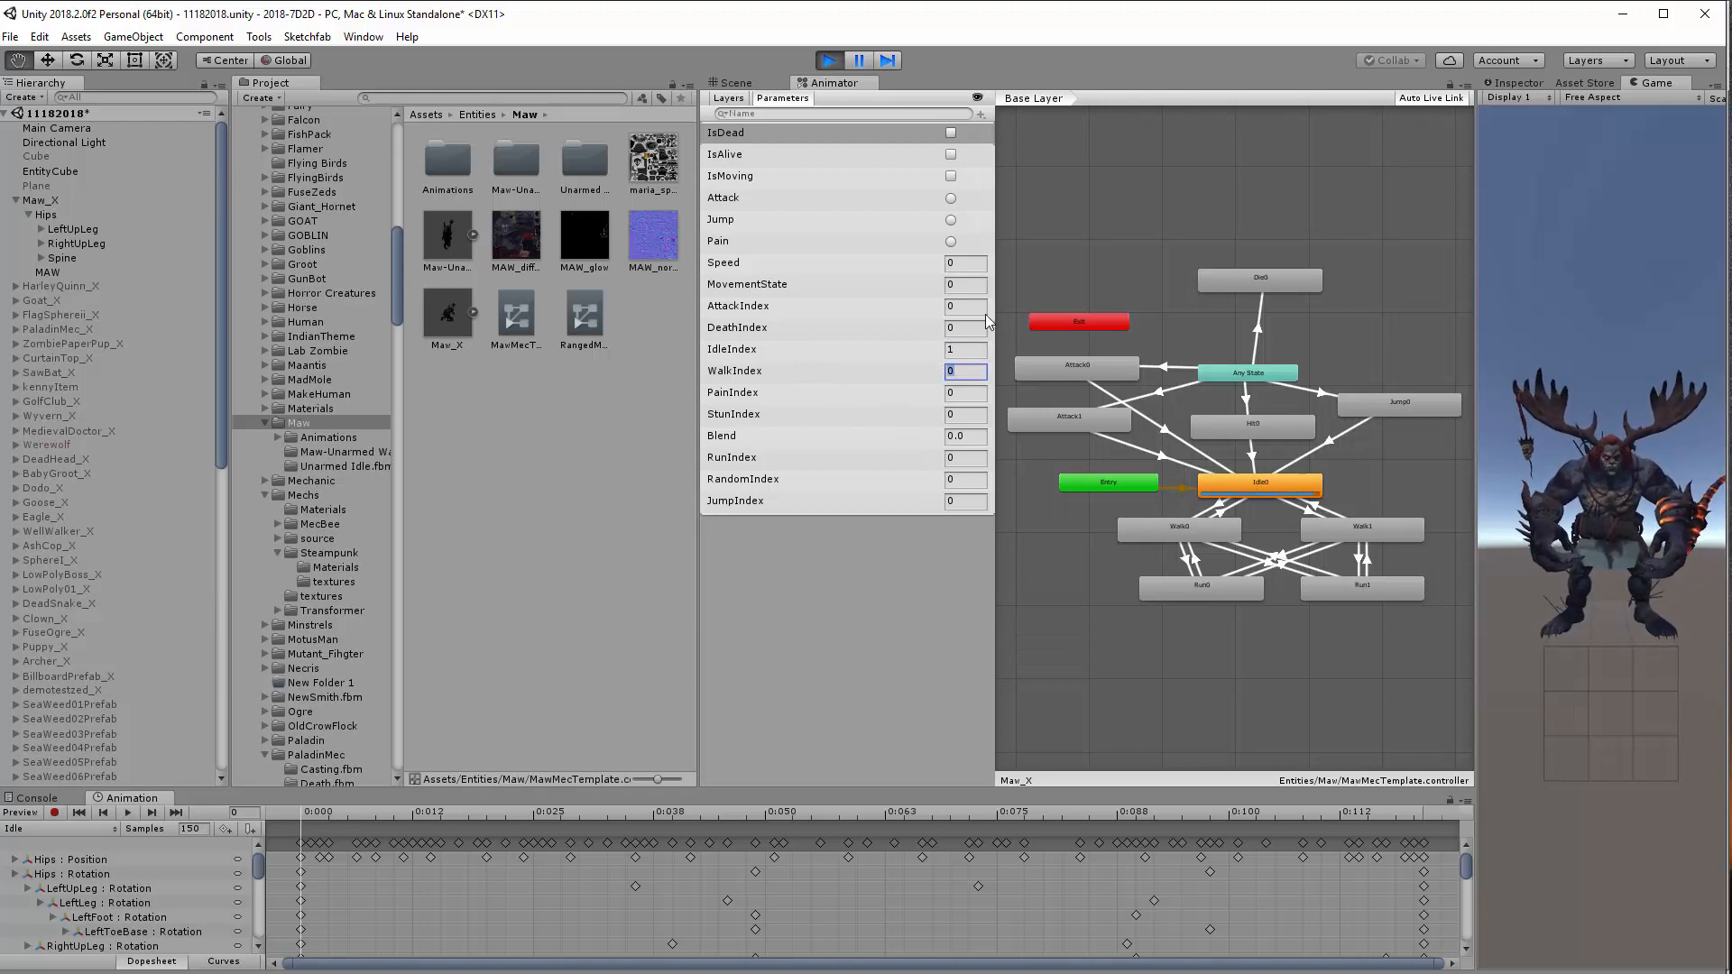
pyautogui.click(951, 198)
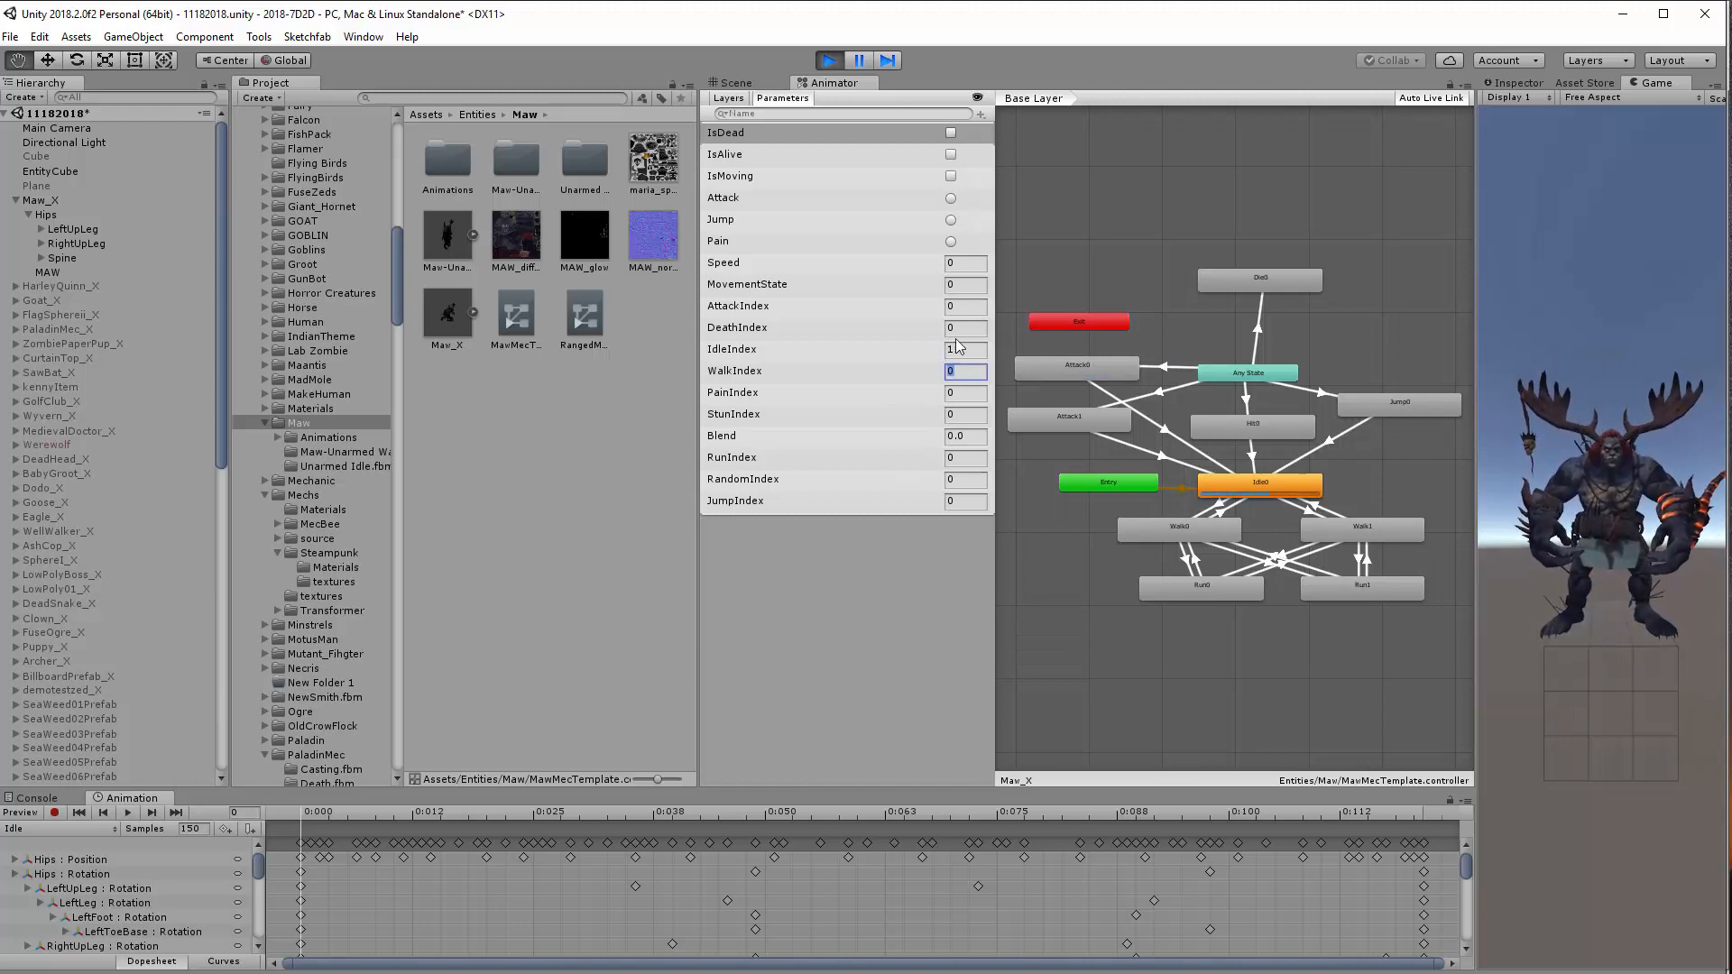
# Test the second attack by setting AttackIndex to 1 and firing the Attack trigger, with IdleIndex reset to 0
pyautogui.click(958, 307)
pyautogui.click(951, 198)
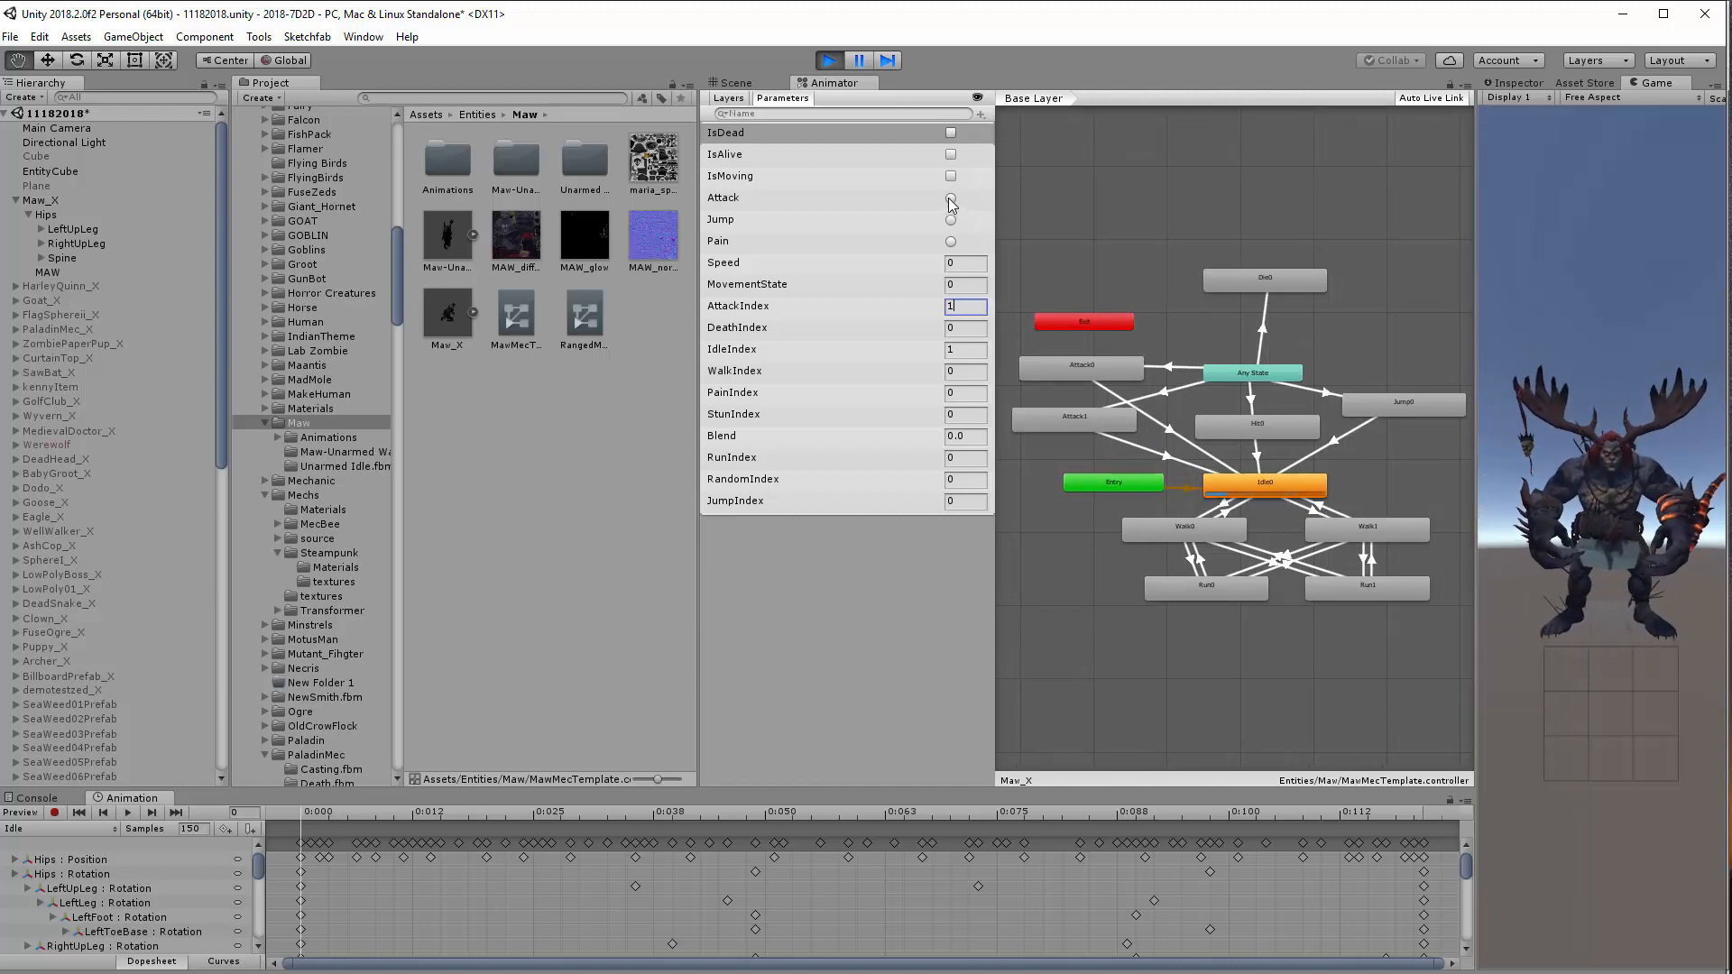
pyautogui.click(971, 352)
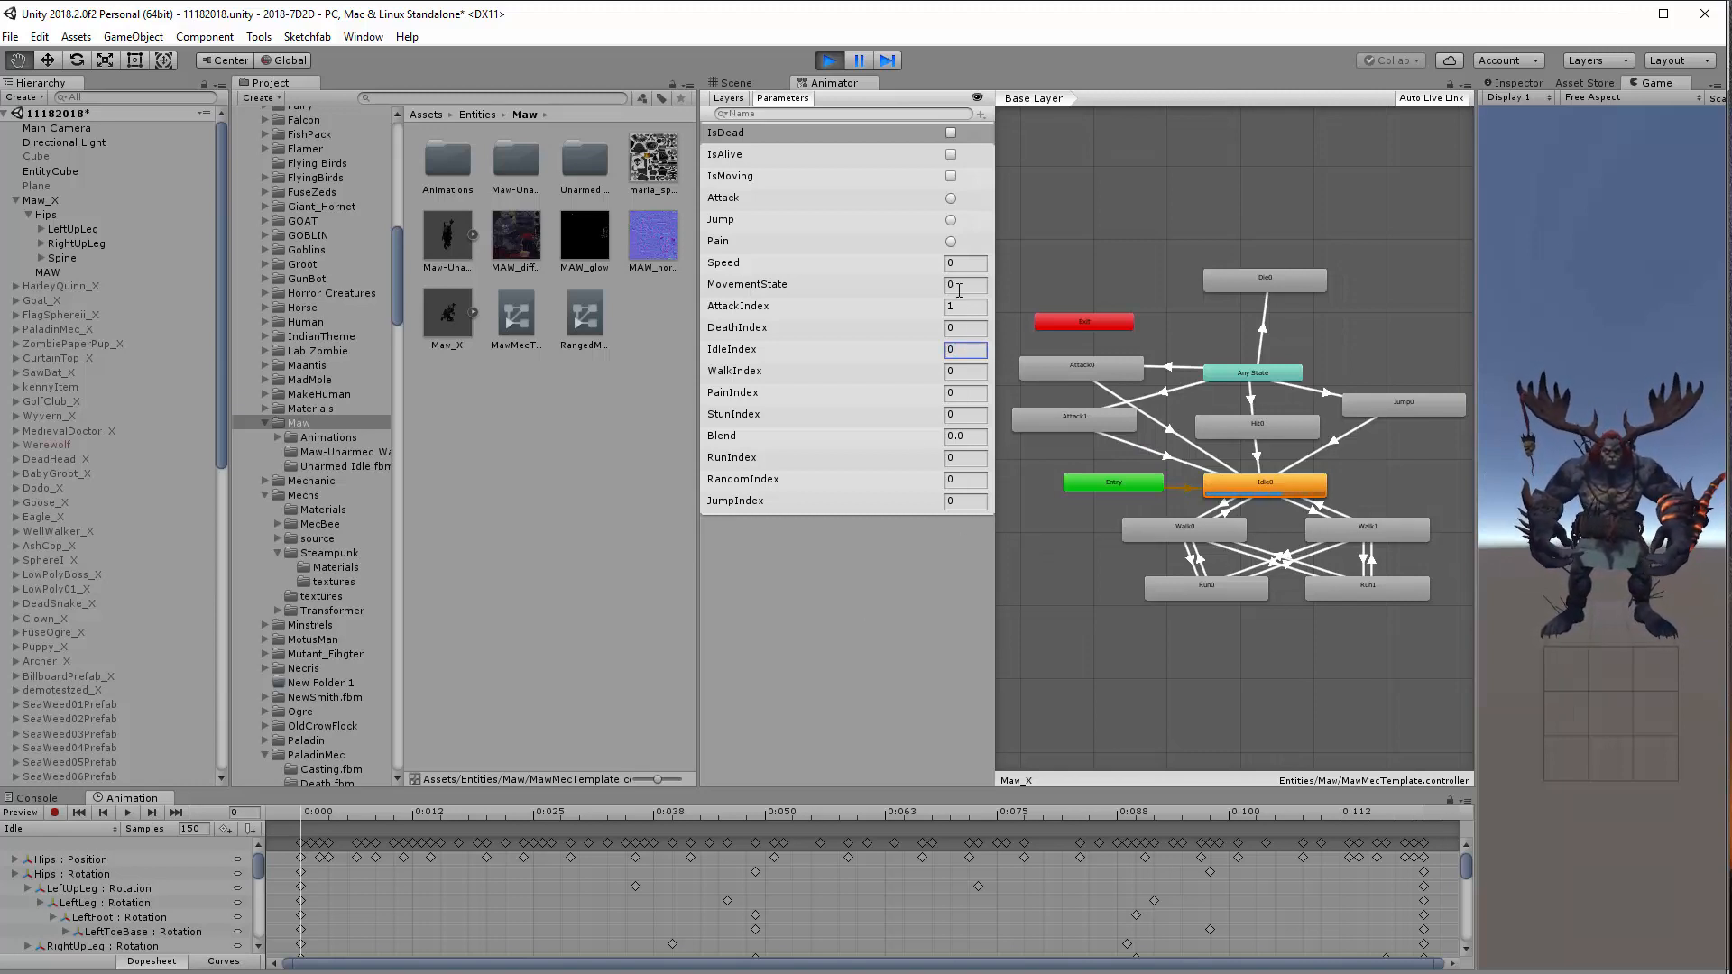
pyautogui.click(952, 200)
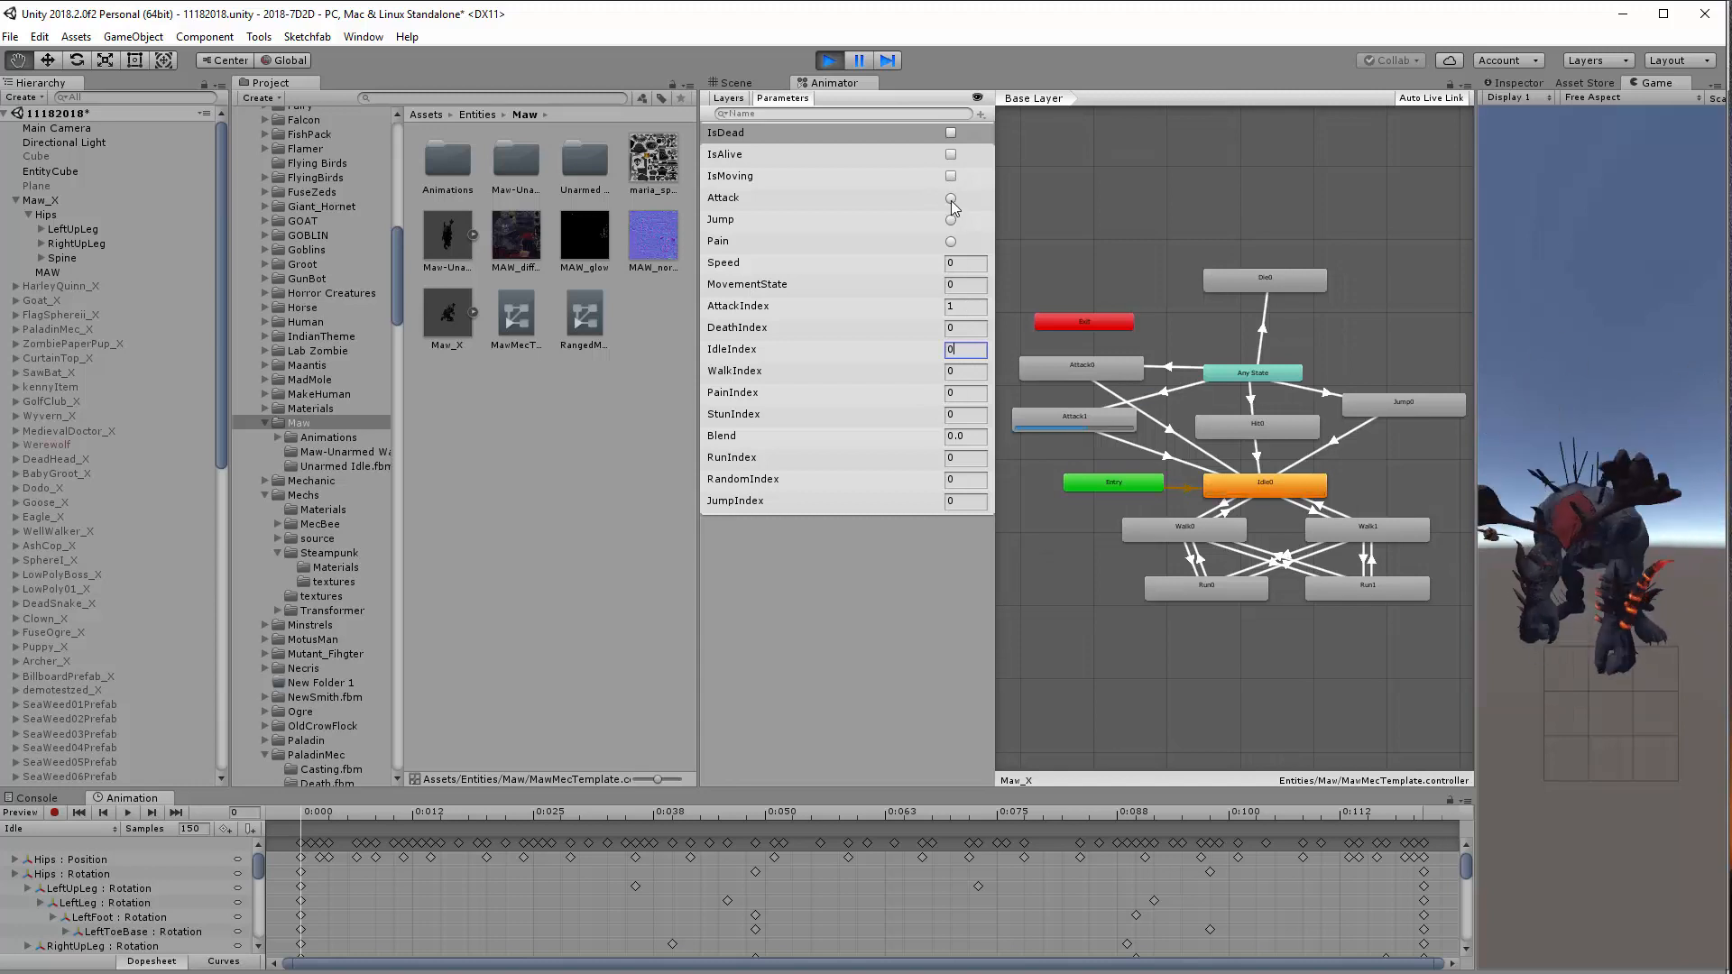
# Set AttackIndex back to 0 and test the Attack and Jump triggers
pyautogui.click(961, 307)
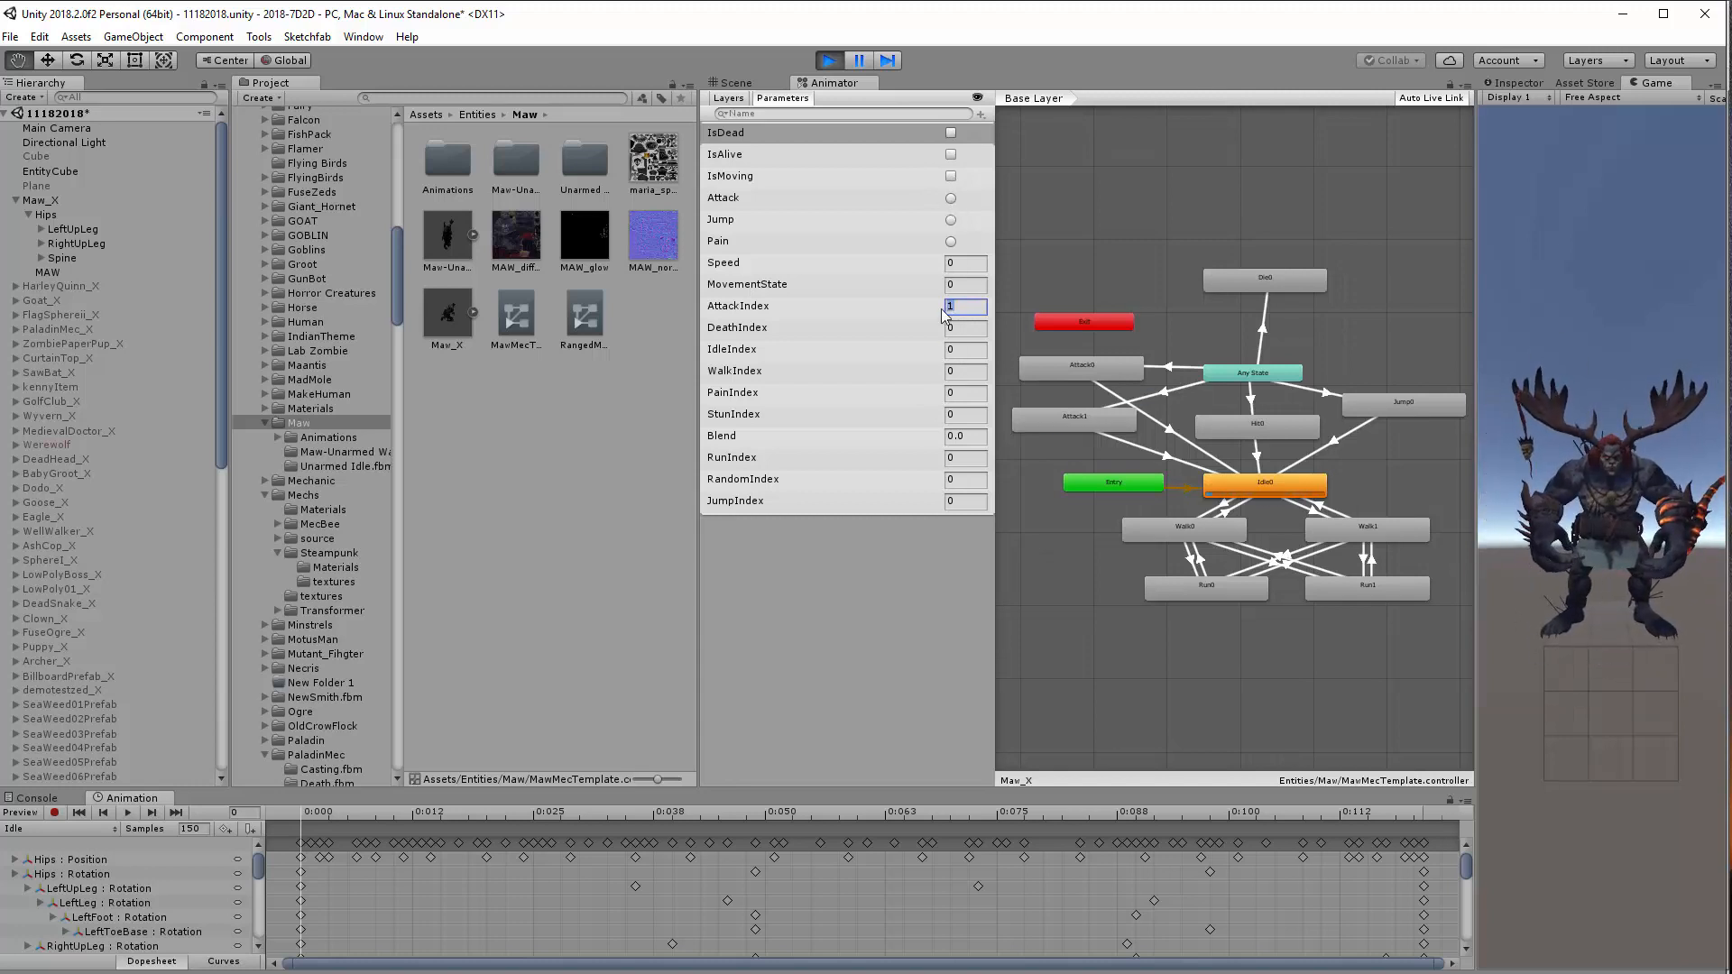
pyautogui.click(950, 199)
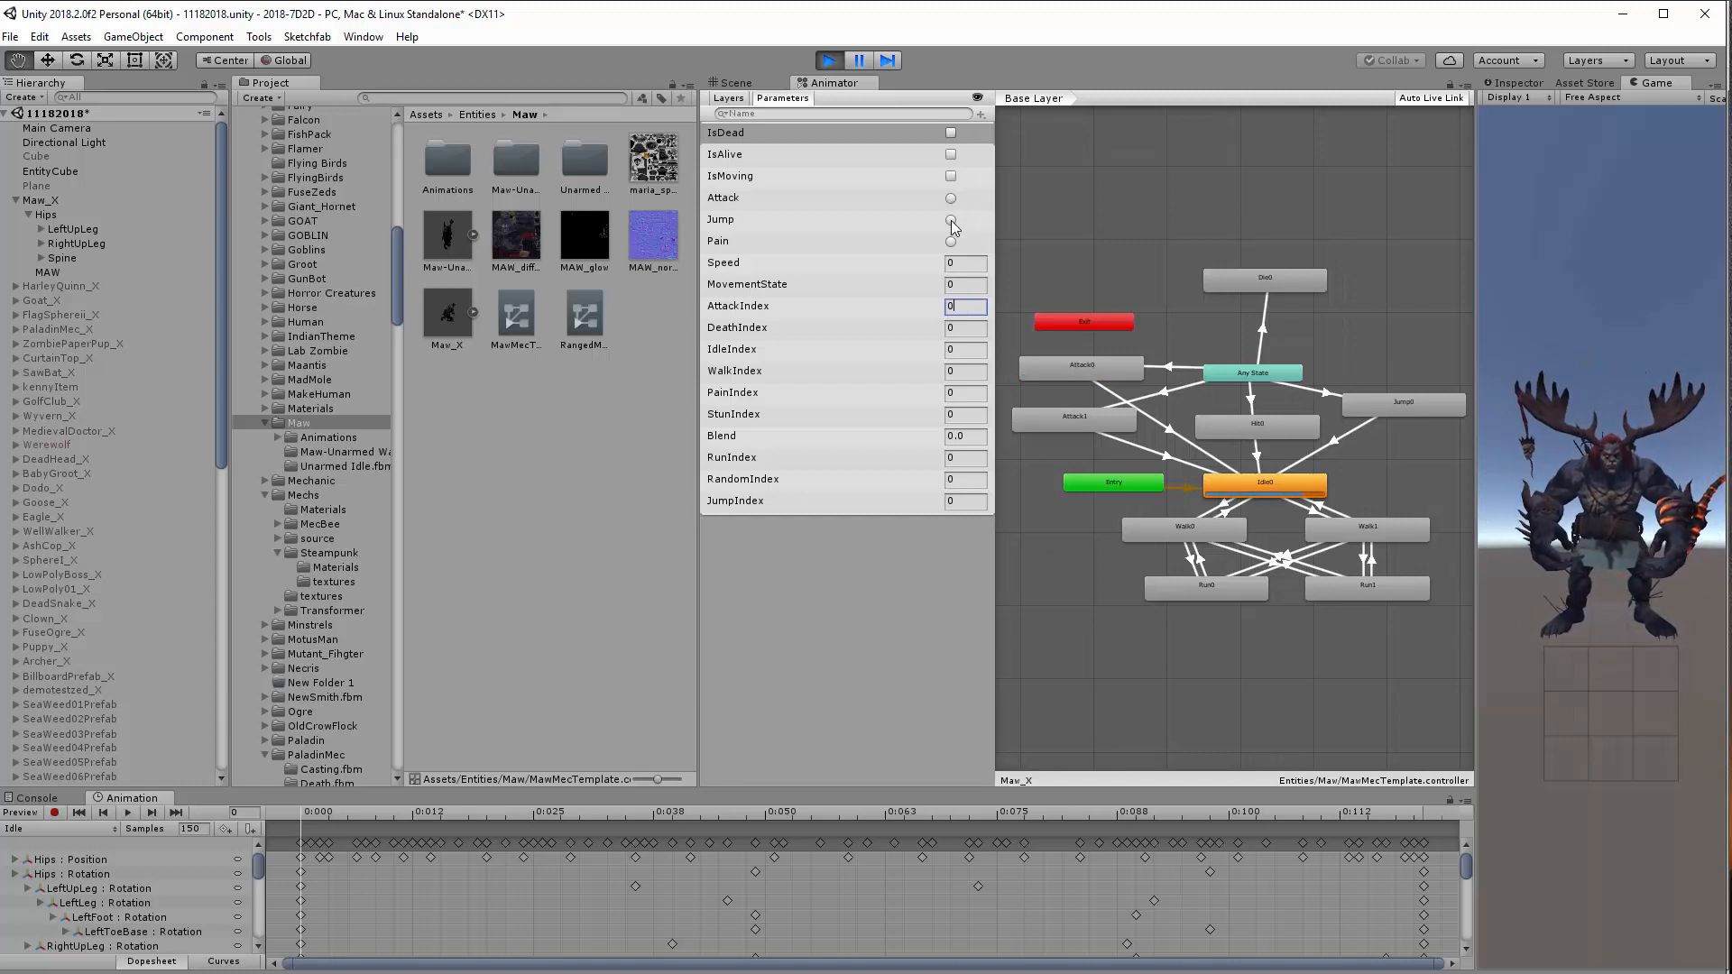
pyautogui.click(950, 220)
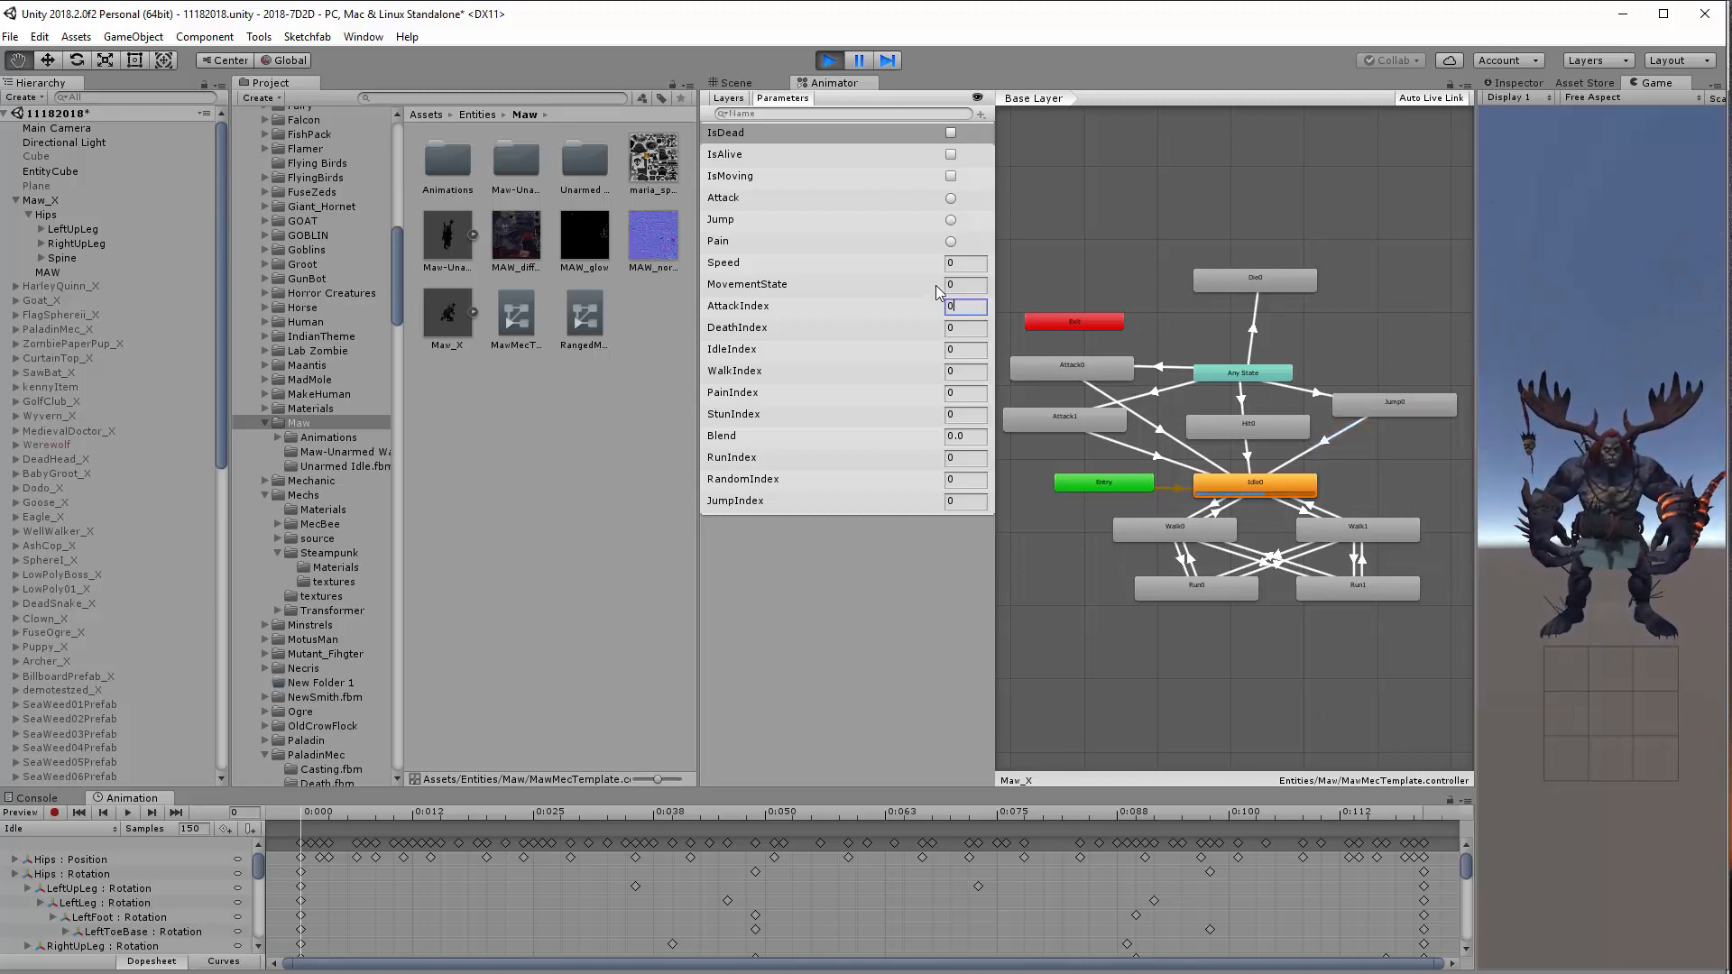
# Test the death state by switching IsDead on and off, and move the red Exit node up, clear of the other states
pyautogui.click(951, 134)
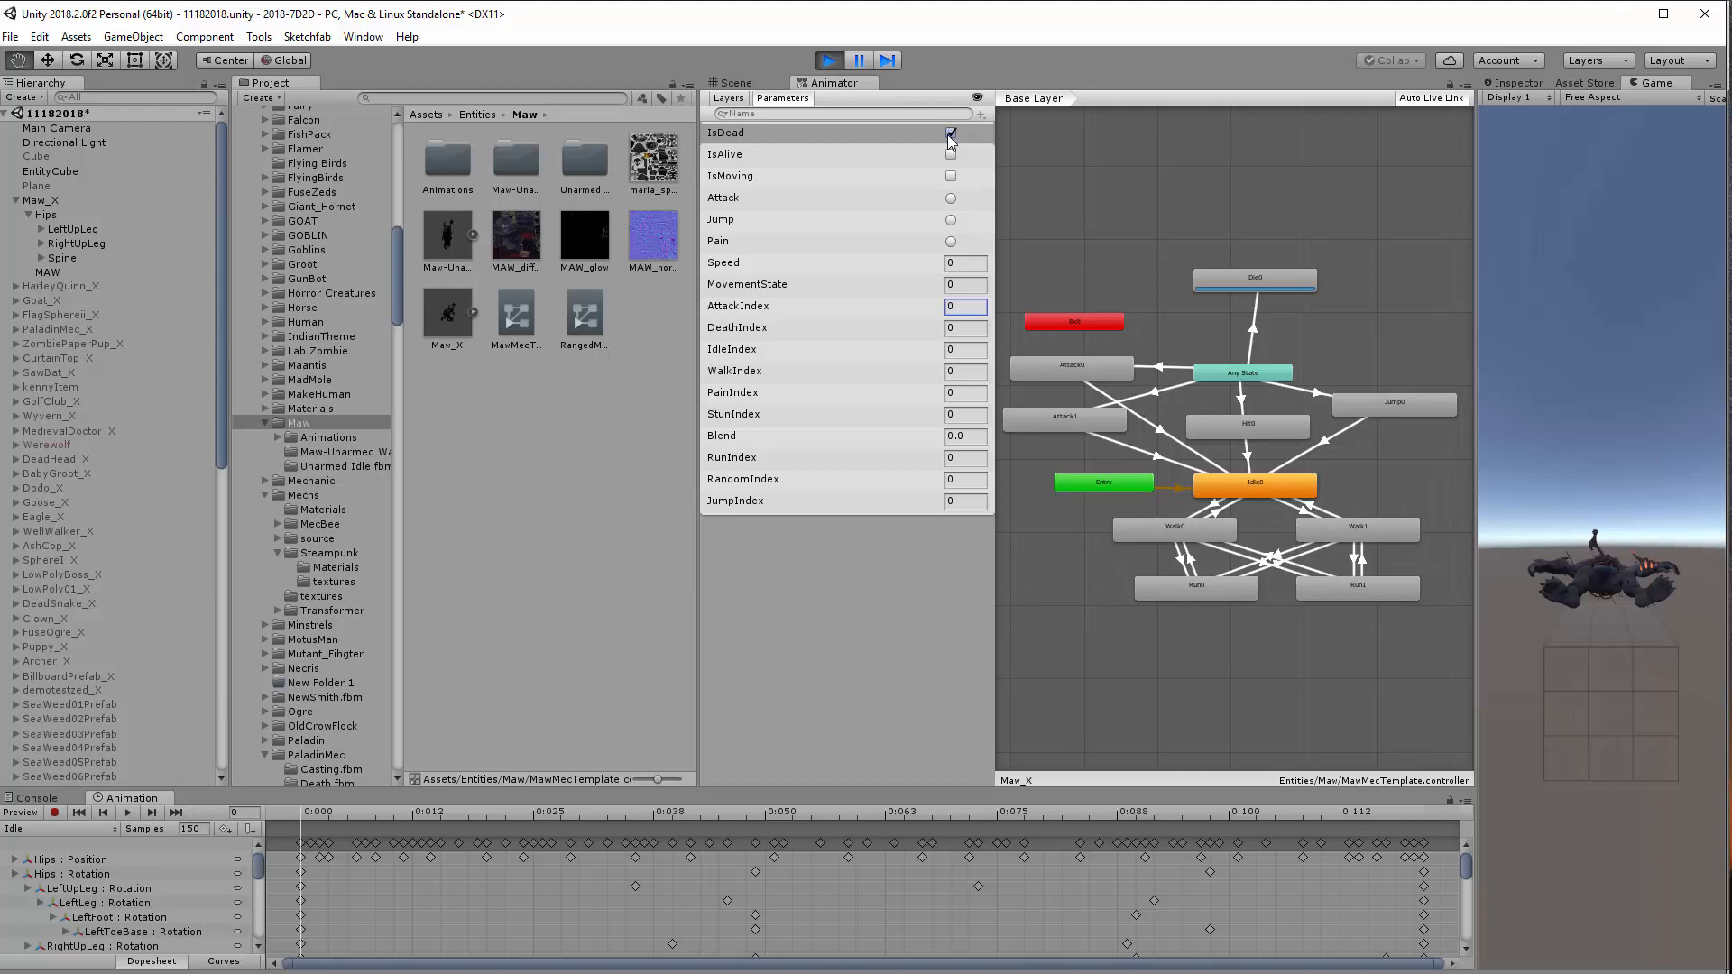
pyautogui.moveTo(1057, 319); pyautogui.dragTo(1071, 205)
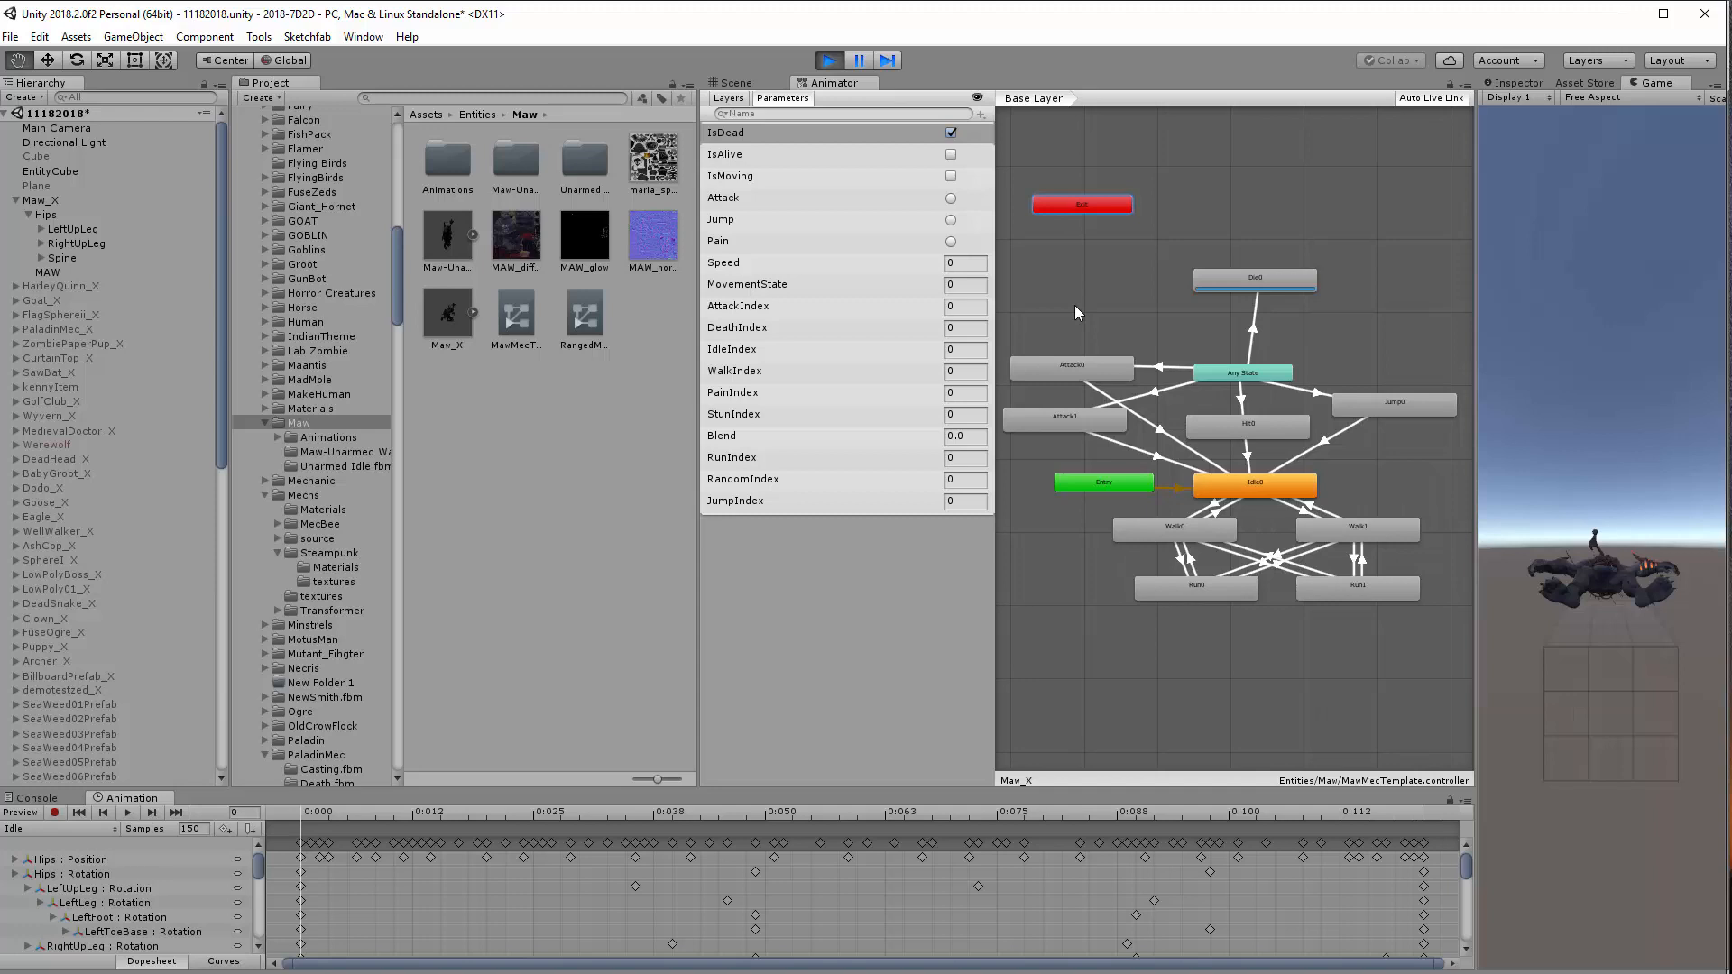
pyautogui.click(951, 133)
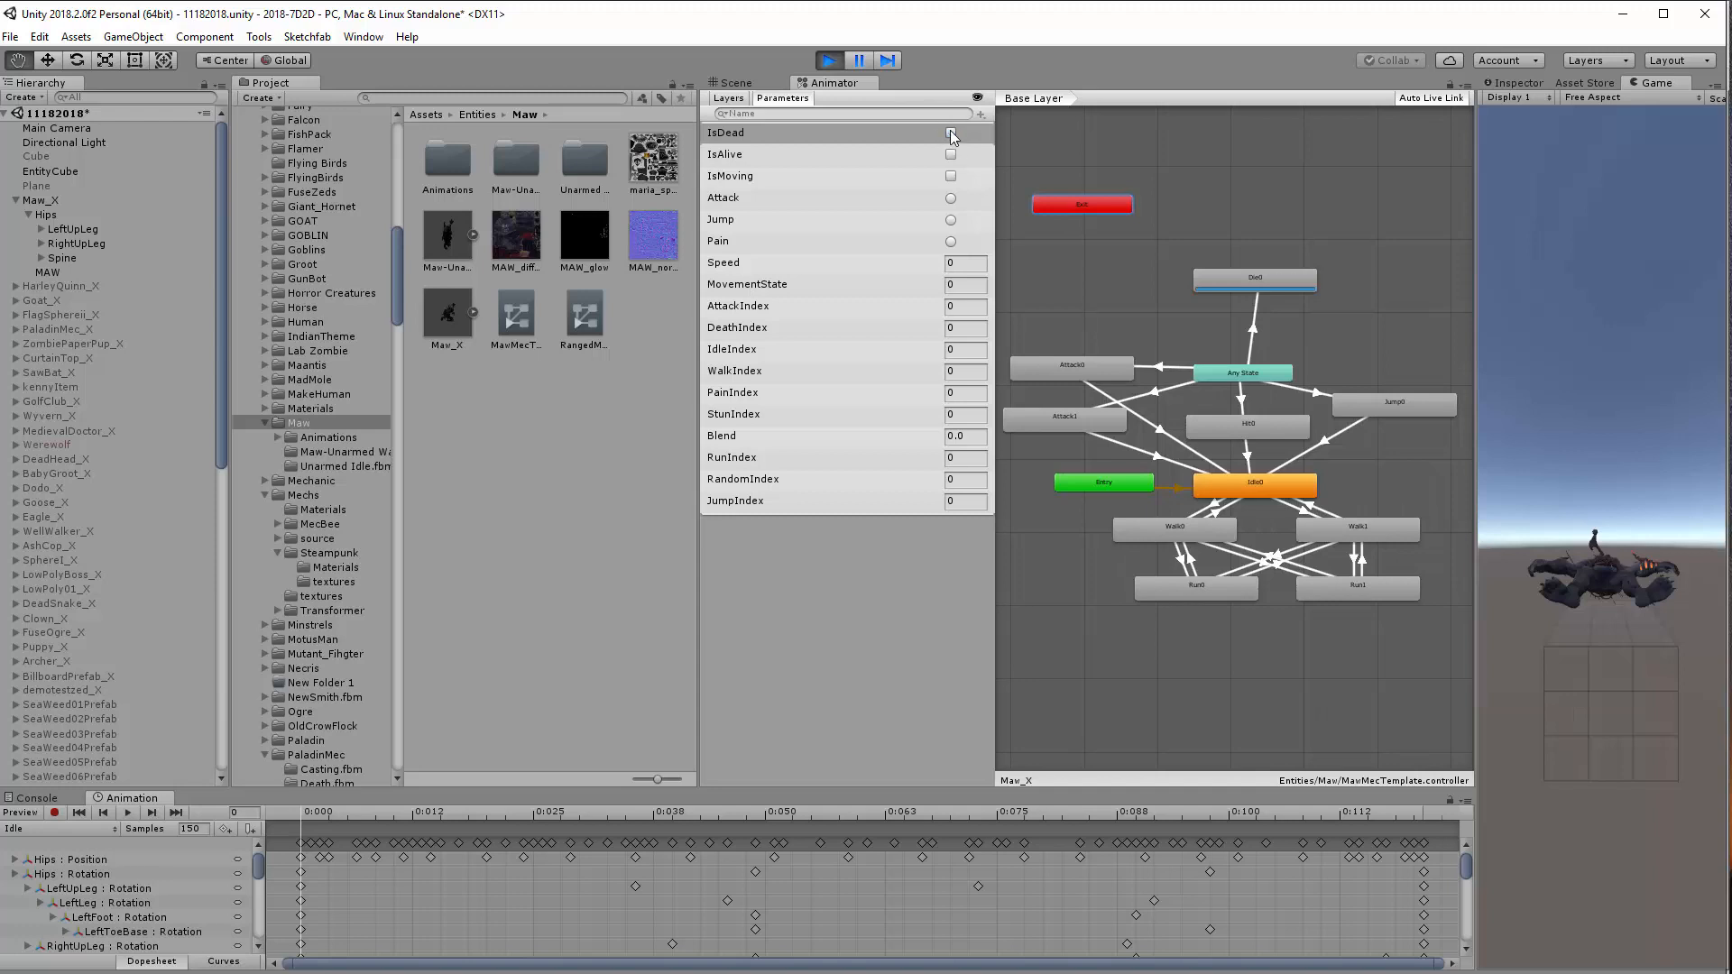
# Fire the Attack trigger once more, then end play mode and delete the transition from Any State to Die0
pyautogui.click(951, 198)
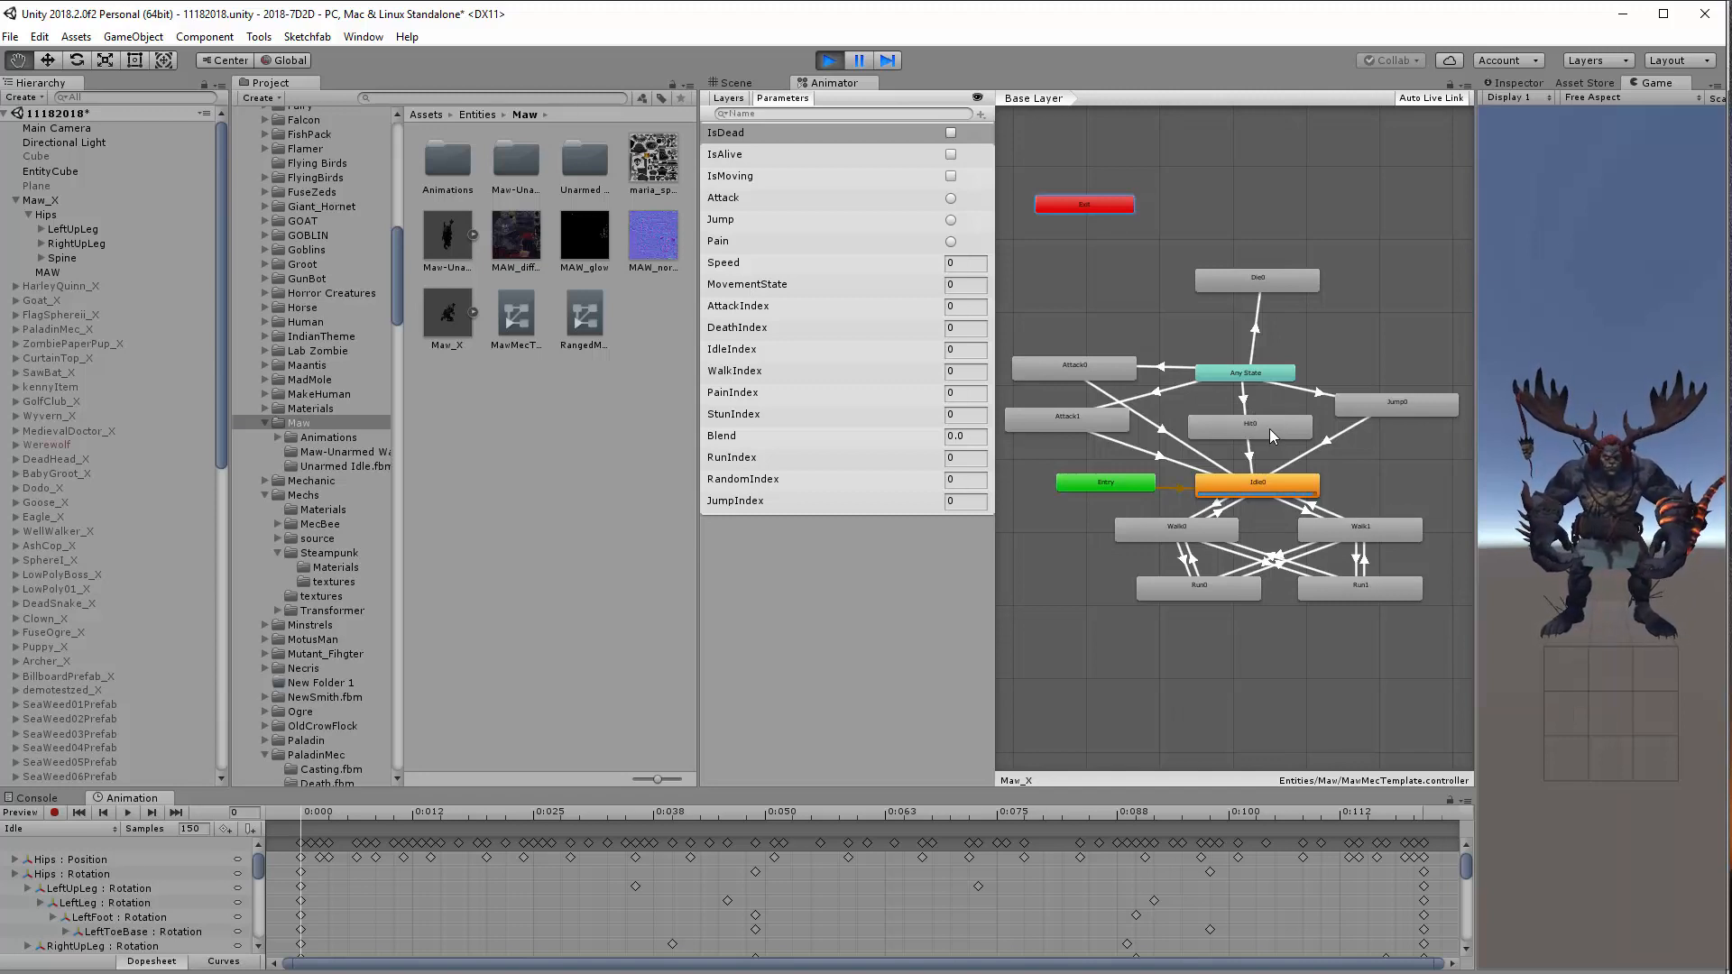
pyautogui.click(1259, 333)
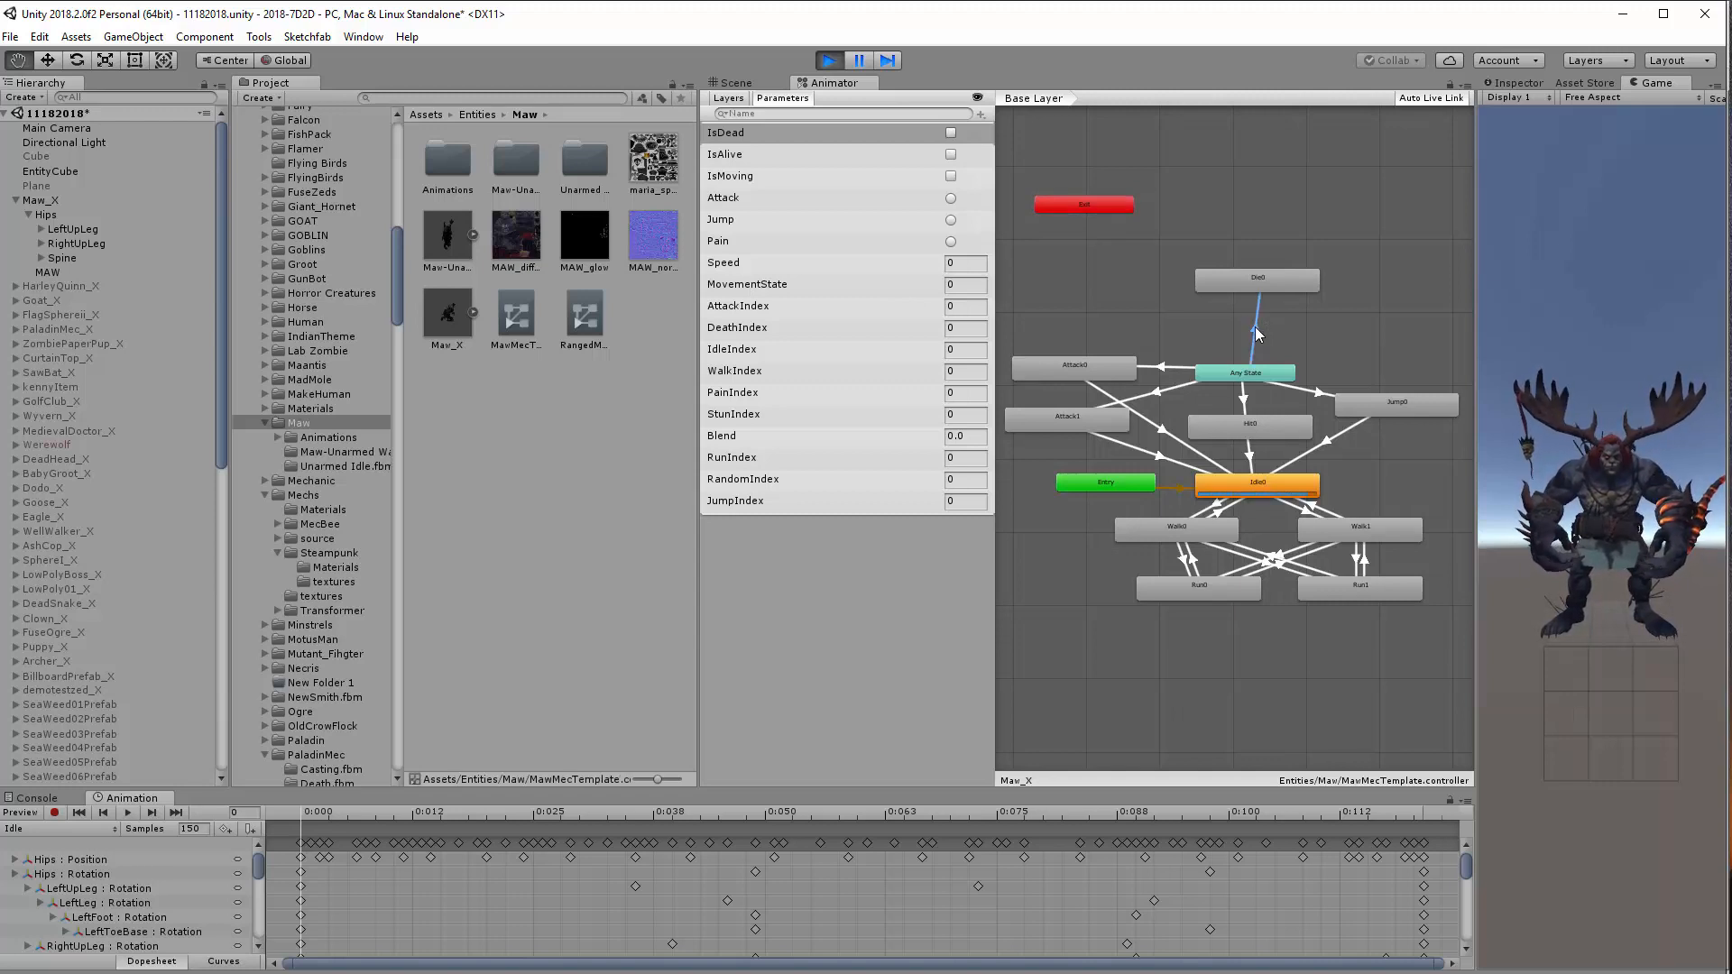
pyautogui.click(828, 61)
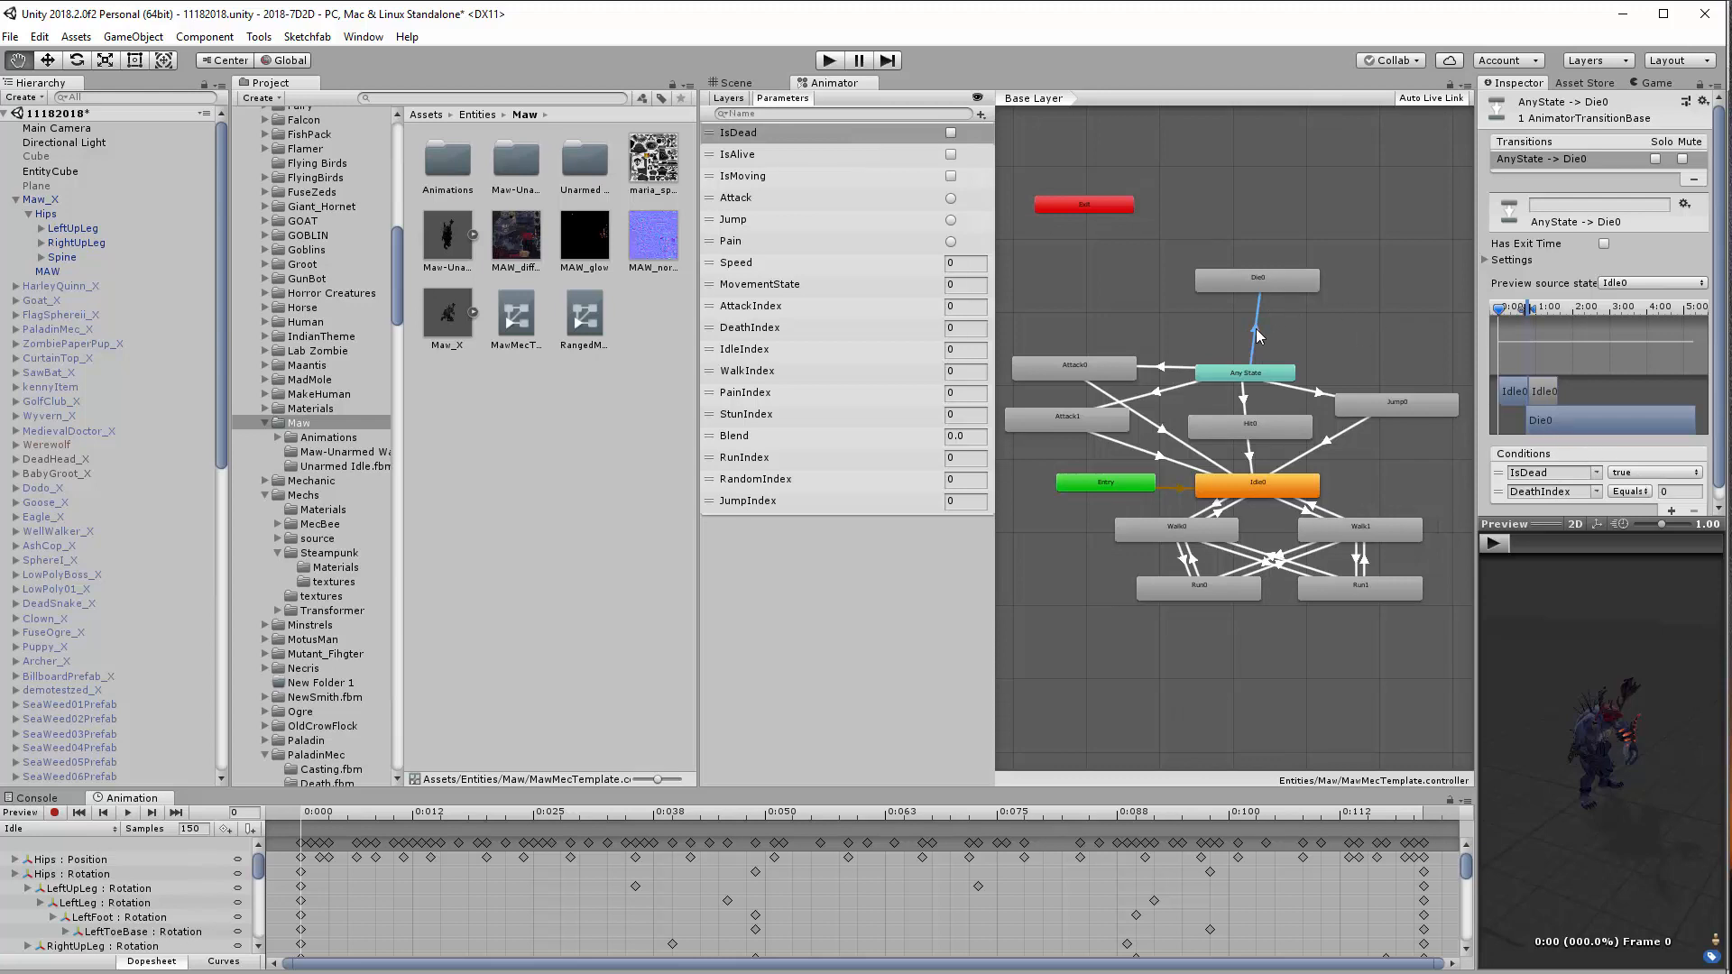
pyautogui.press('Delete')
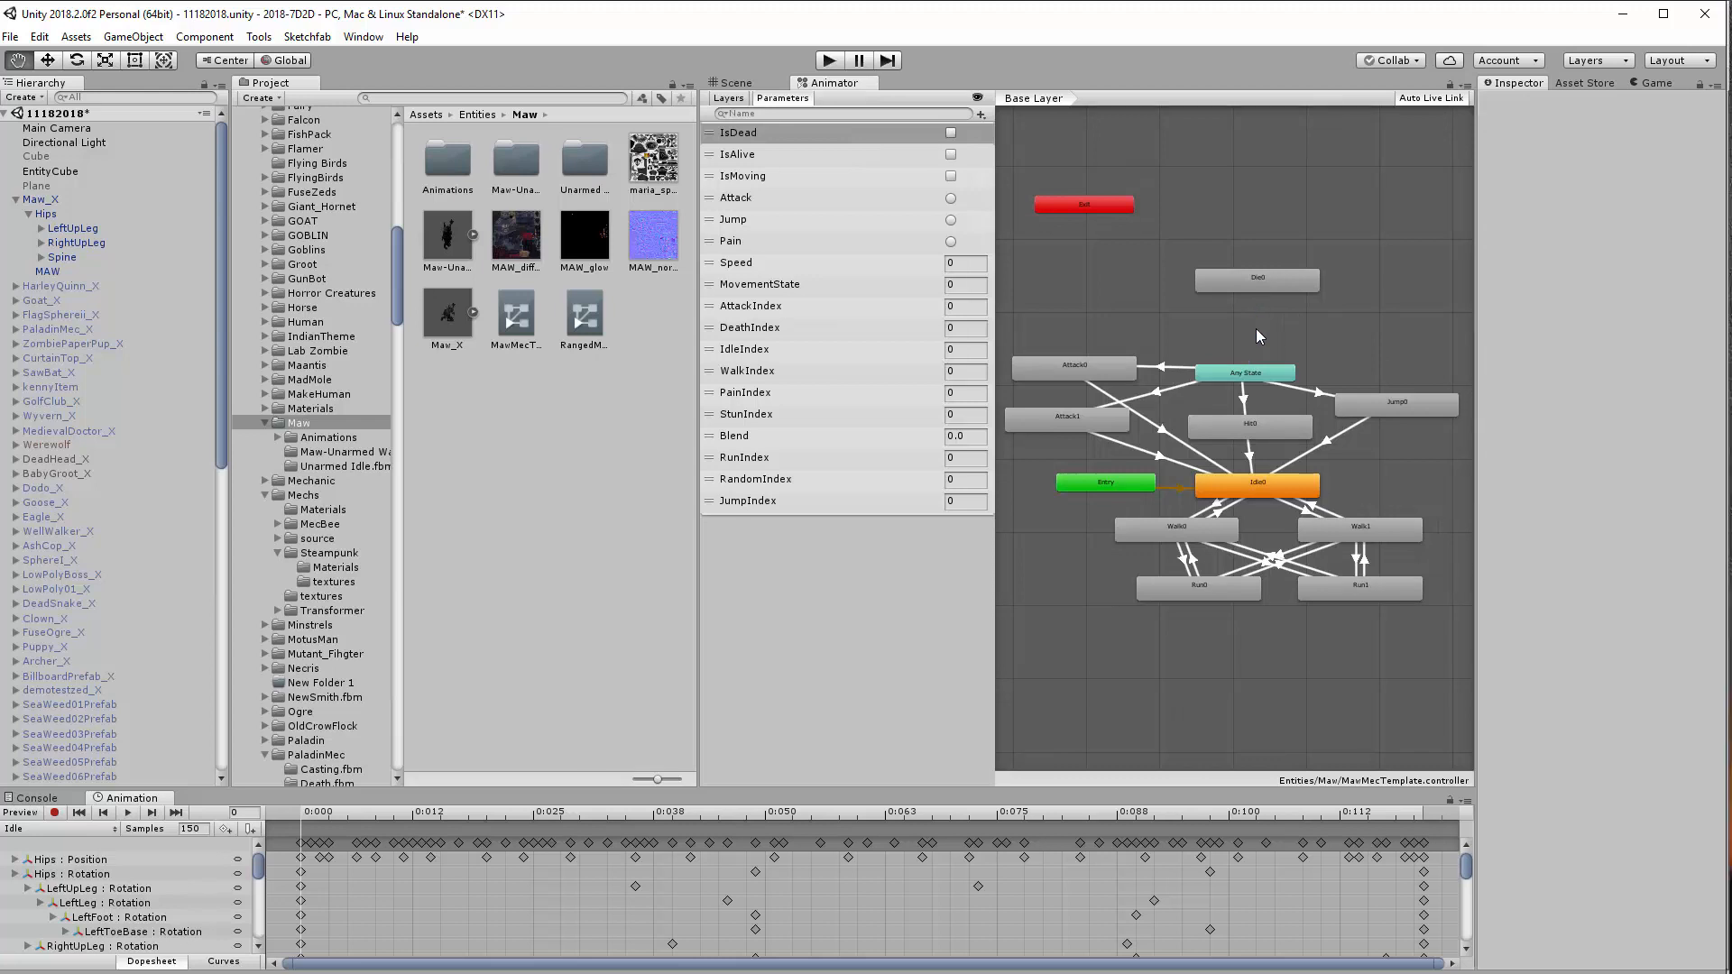
# Make a new transition from Any State to the Die0 state
pyautogui.click(1250, 372)
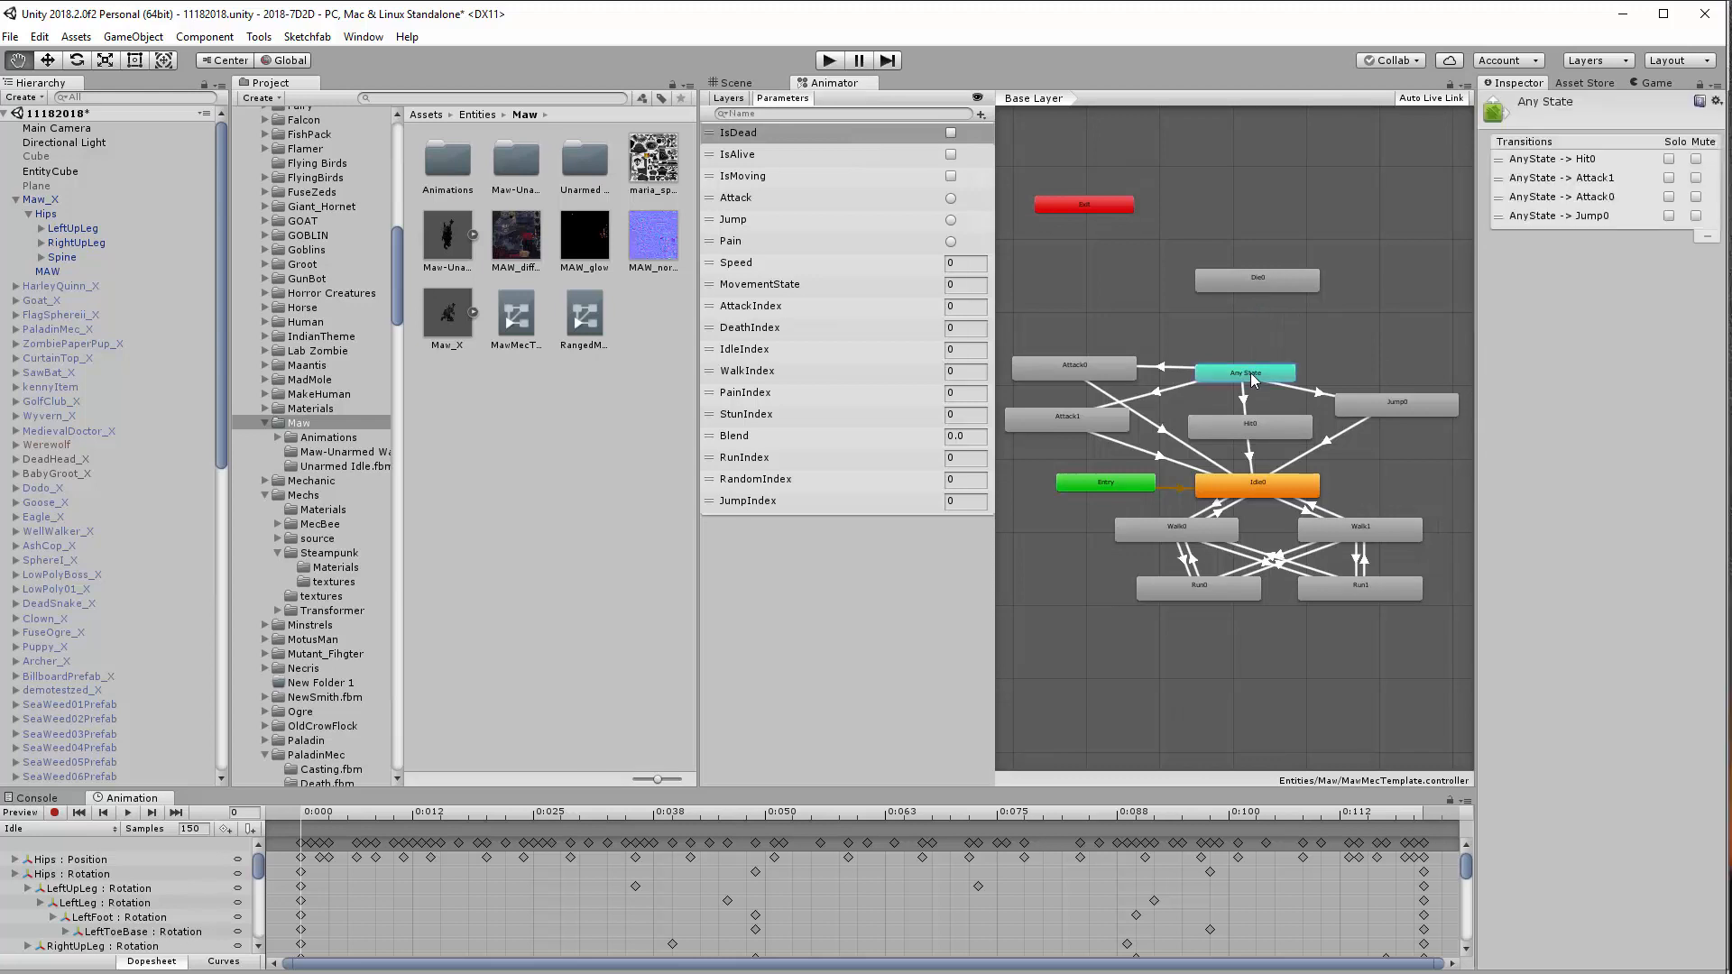
pyautogui.rightClick(1250, 373)
pyautogui.click(1300, 387)
pyautogui.click(1261, 287)
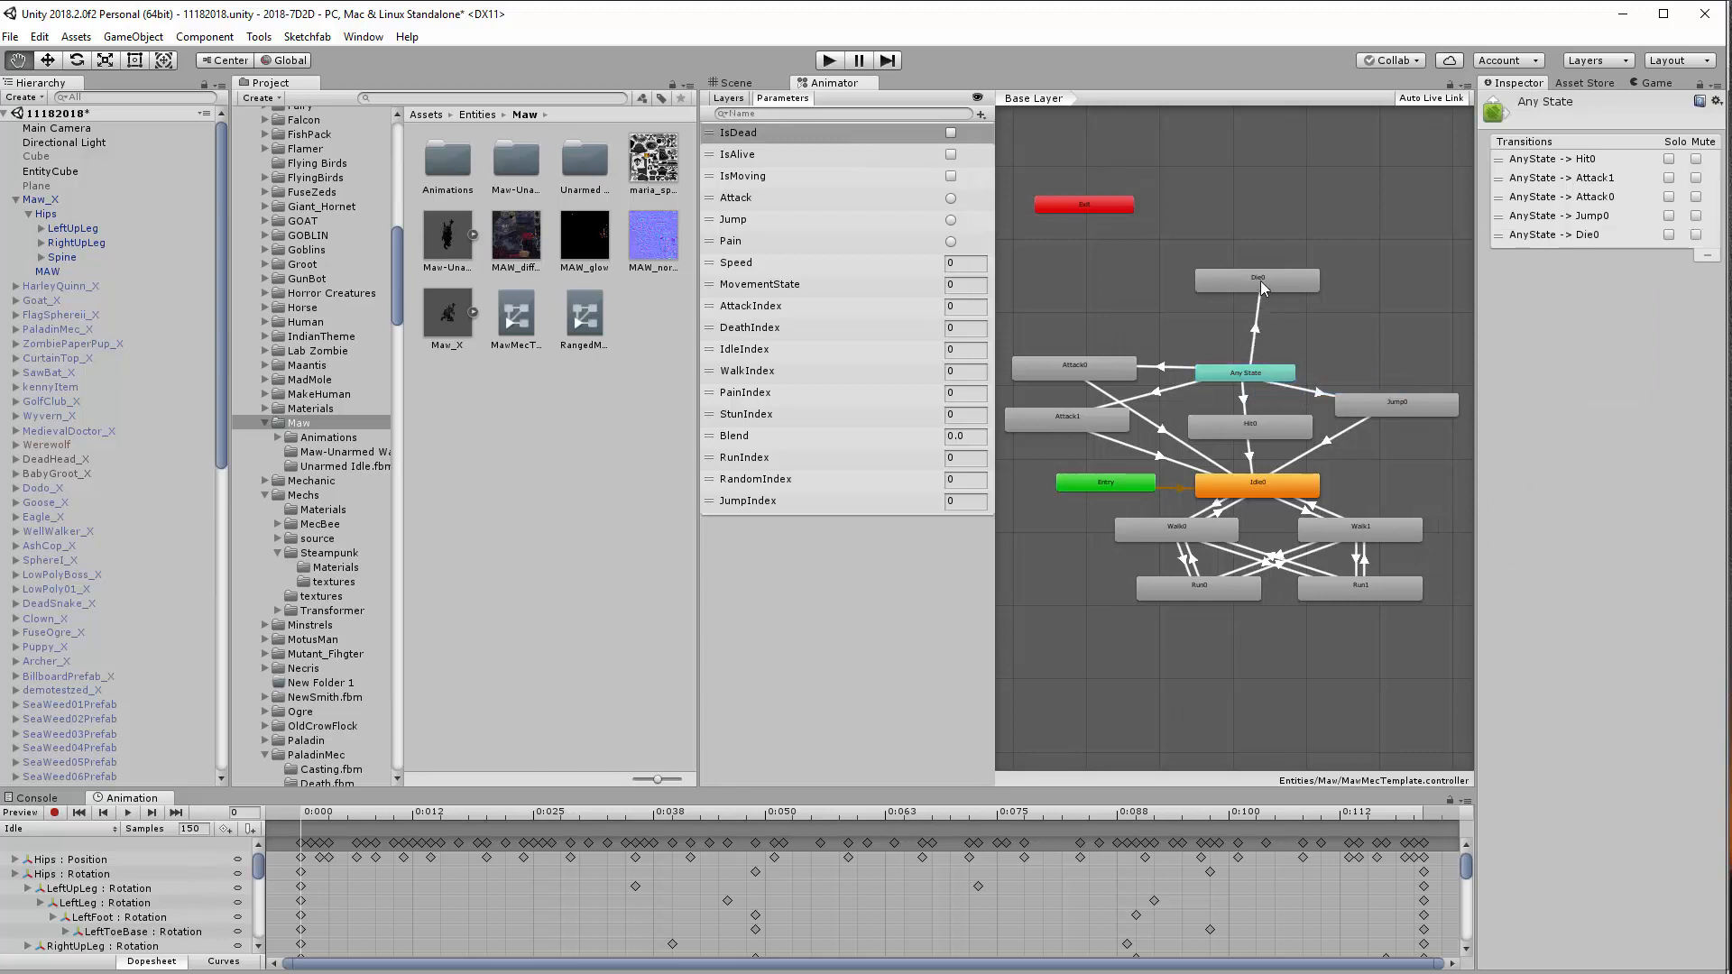
# Give the Any State to Die0 transition the conditions IsDead true and DeathIndex Equals 0, and slightly shorten its blend
pyautogui.click(1258, 332)
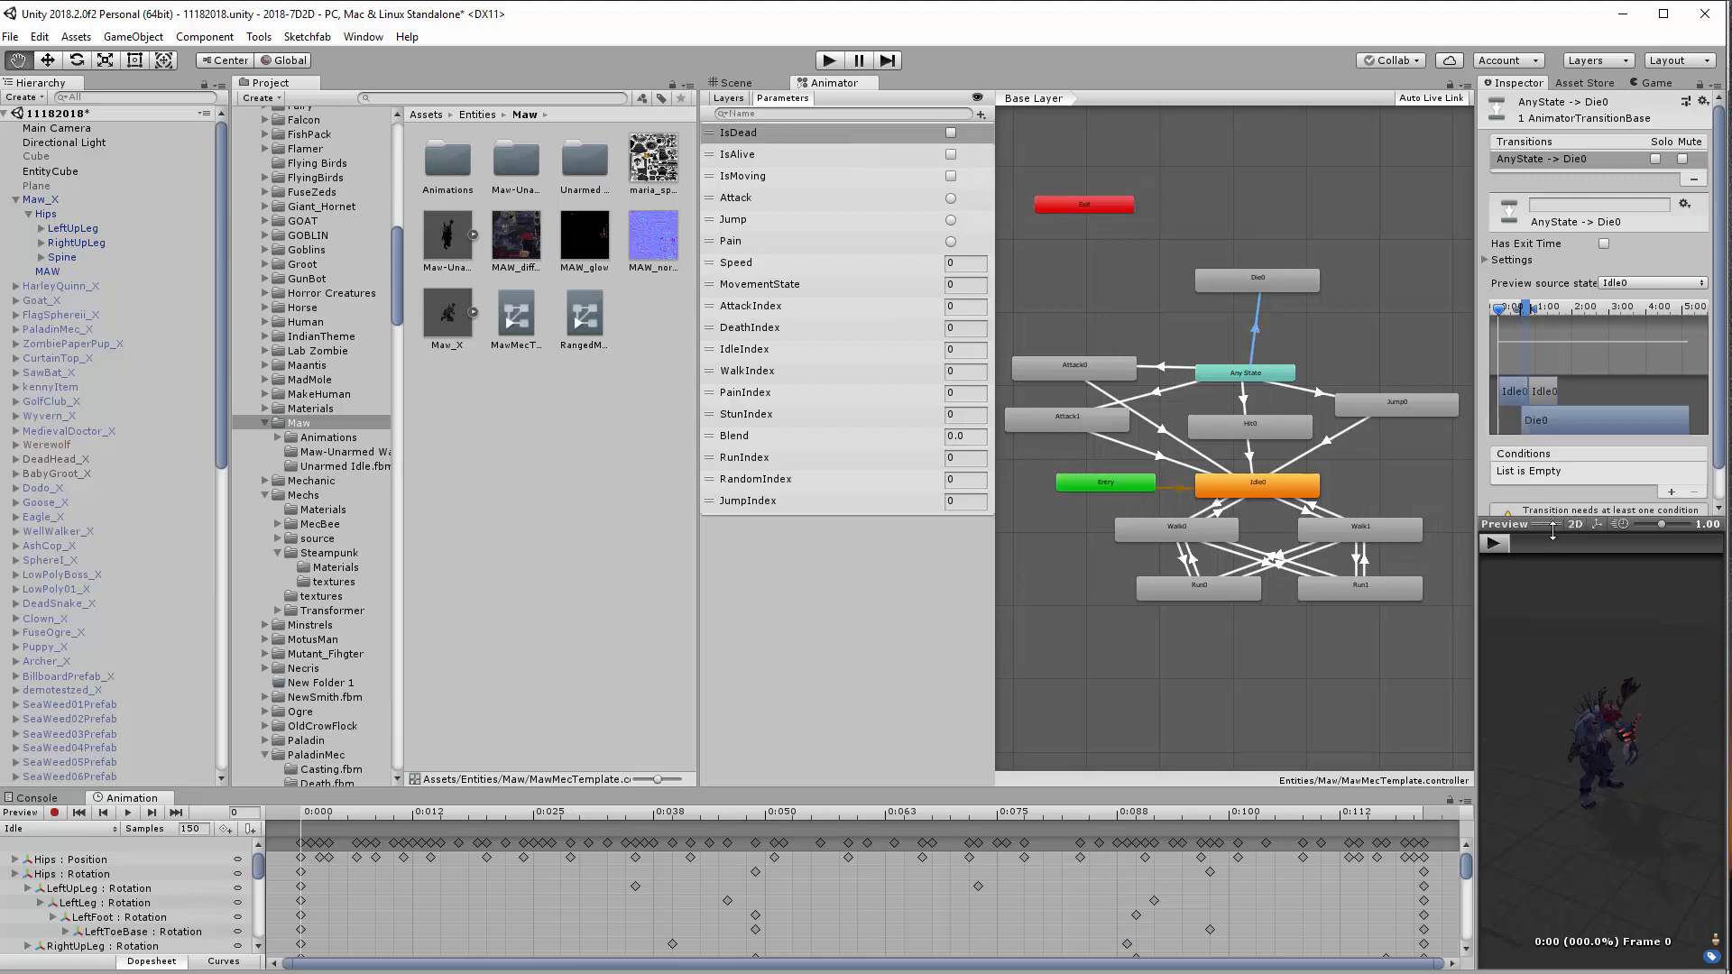
pyautogui.moveTo(1552, 531); pyautogui.dragTo(1542, 586)
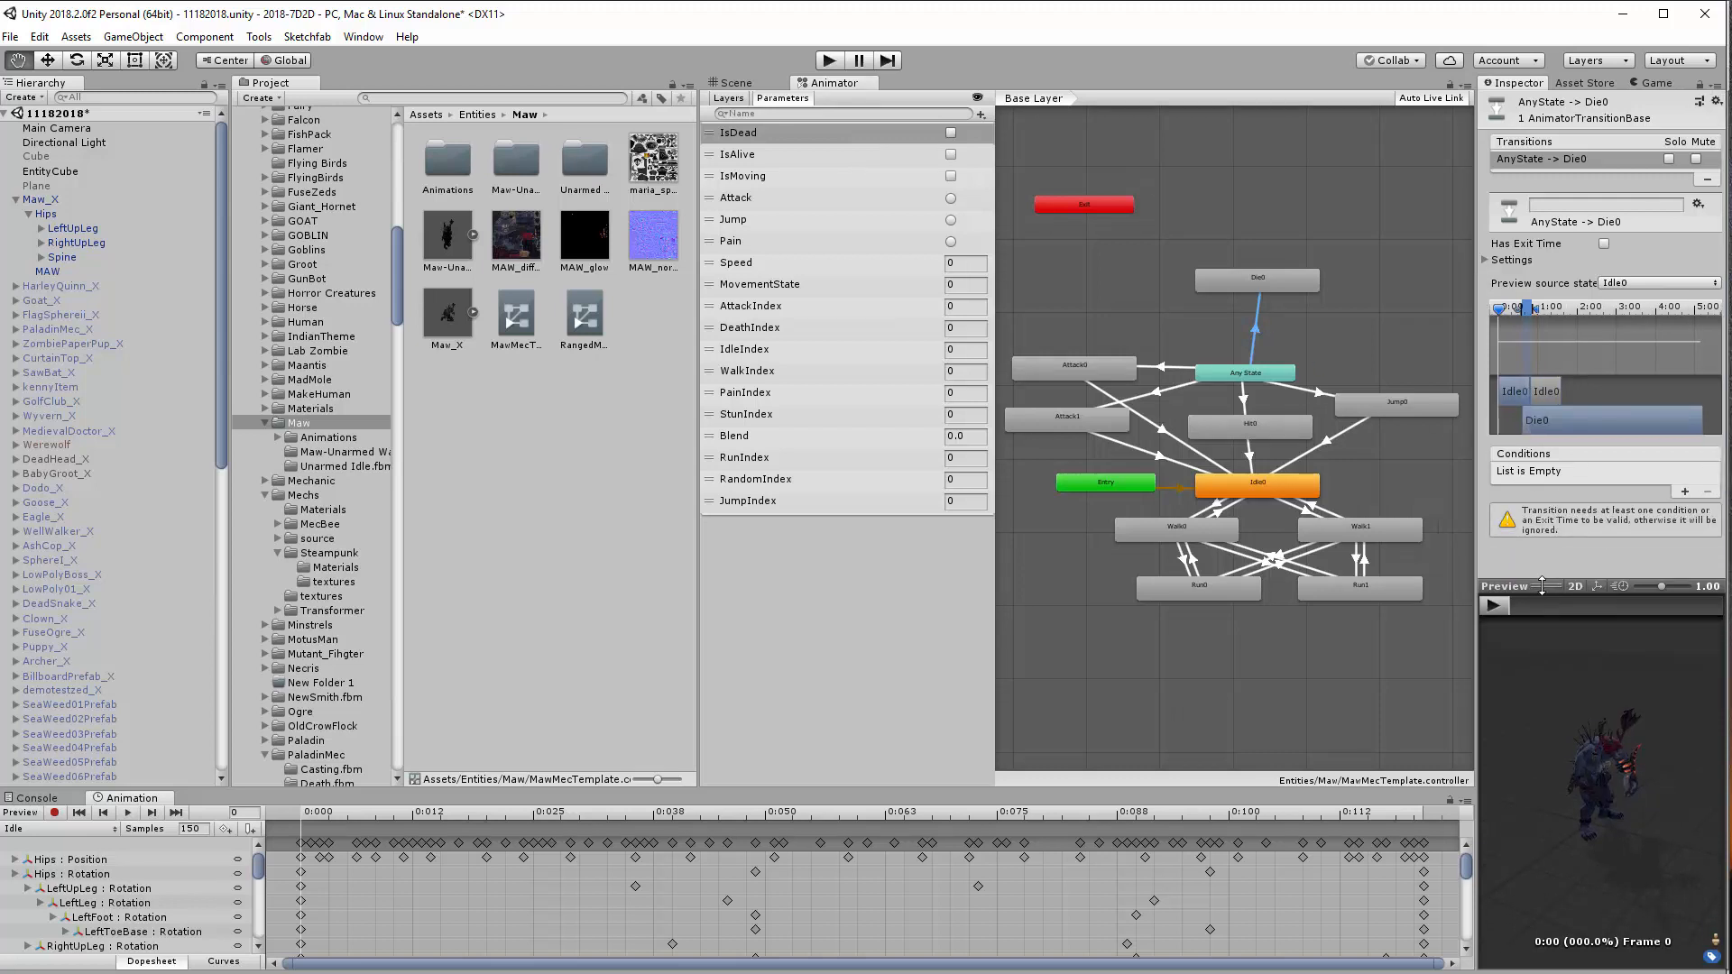
pyautogui.click(1685, 492)
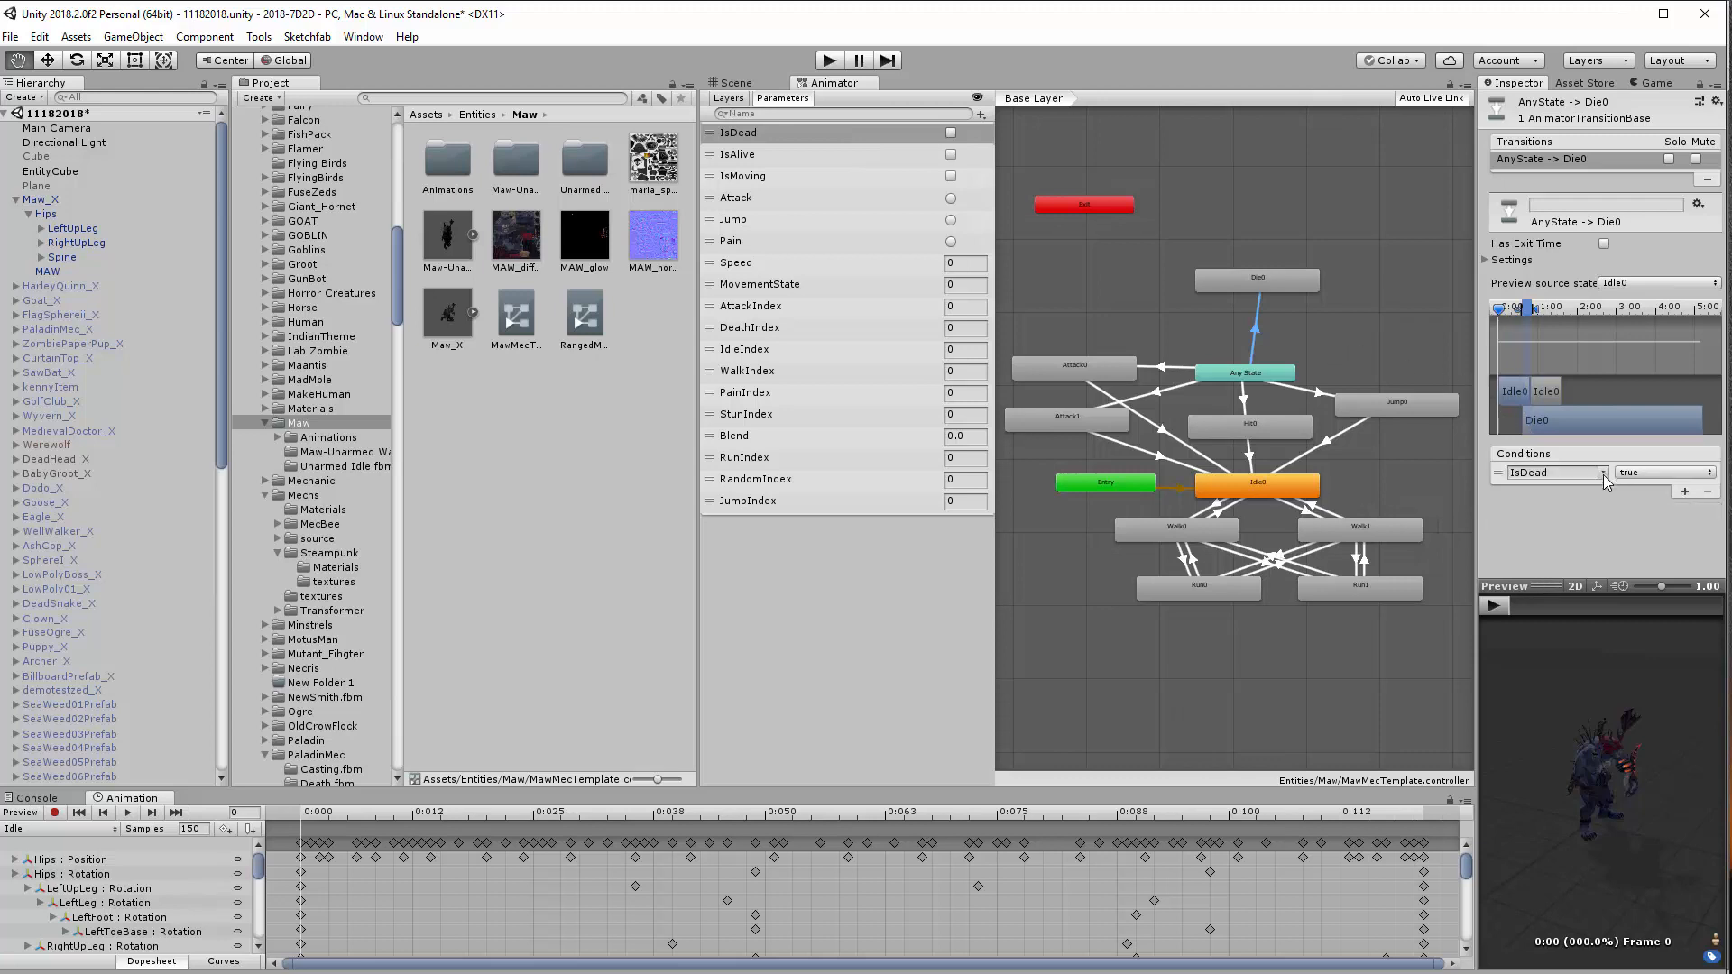
pyautogui.click(1685, 491)
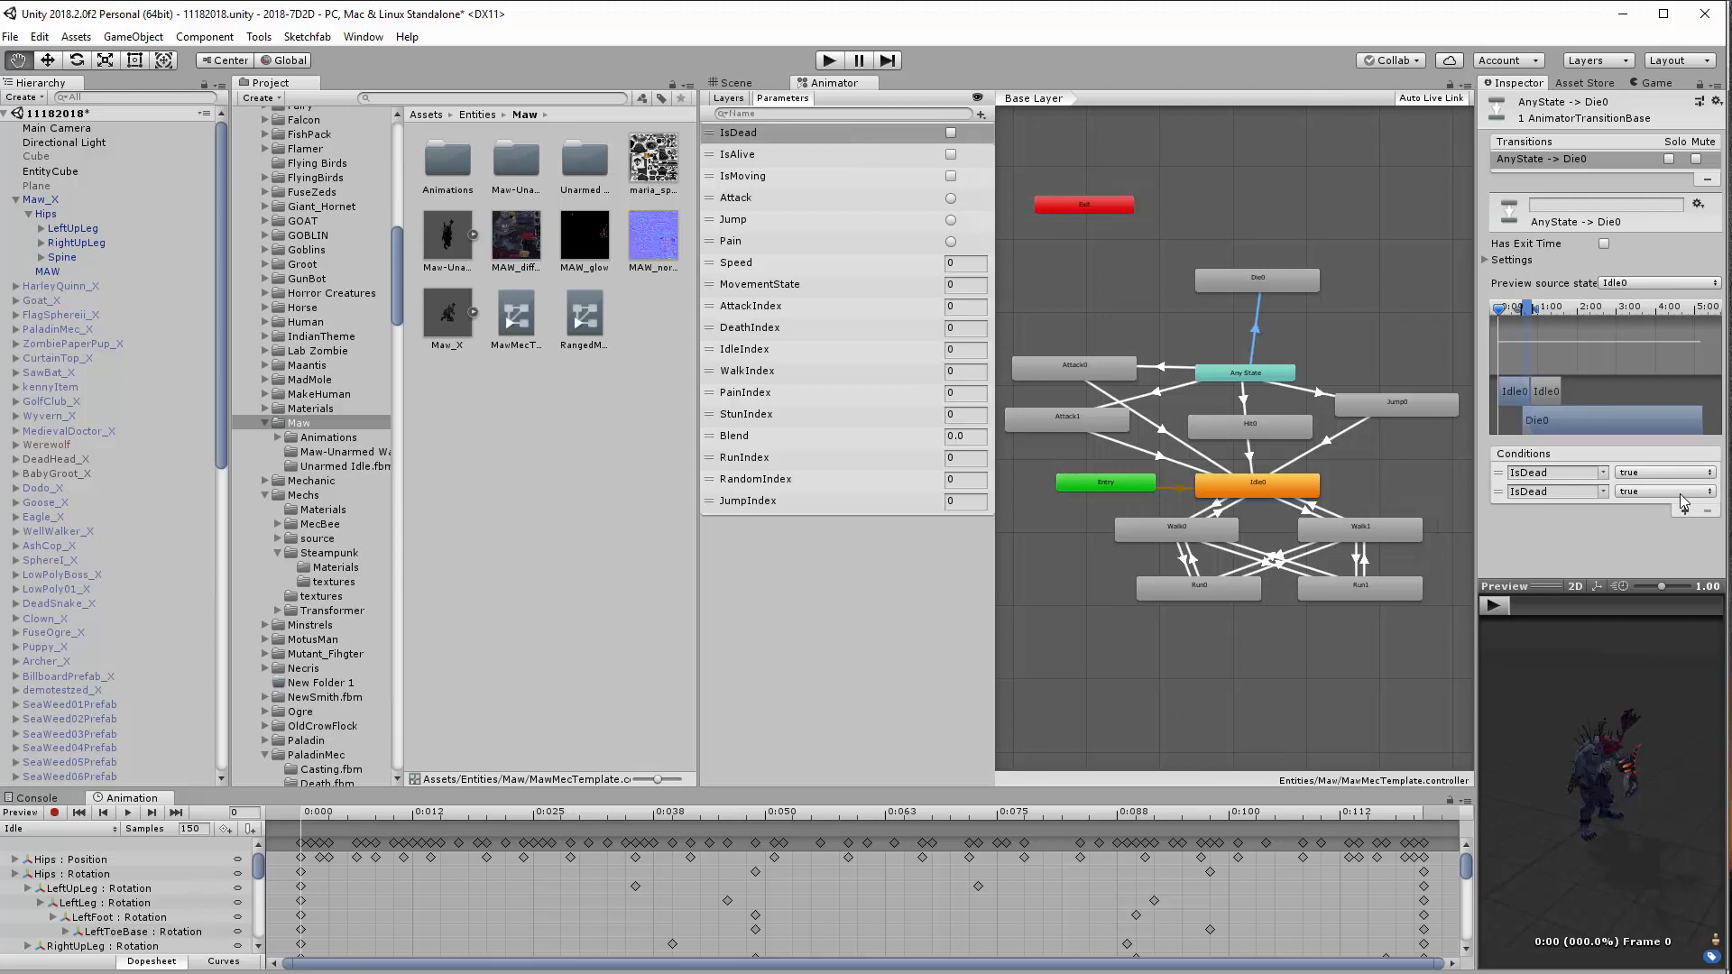
pyautogui.click(1604, 493)
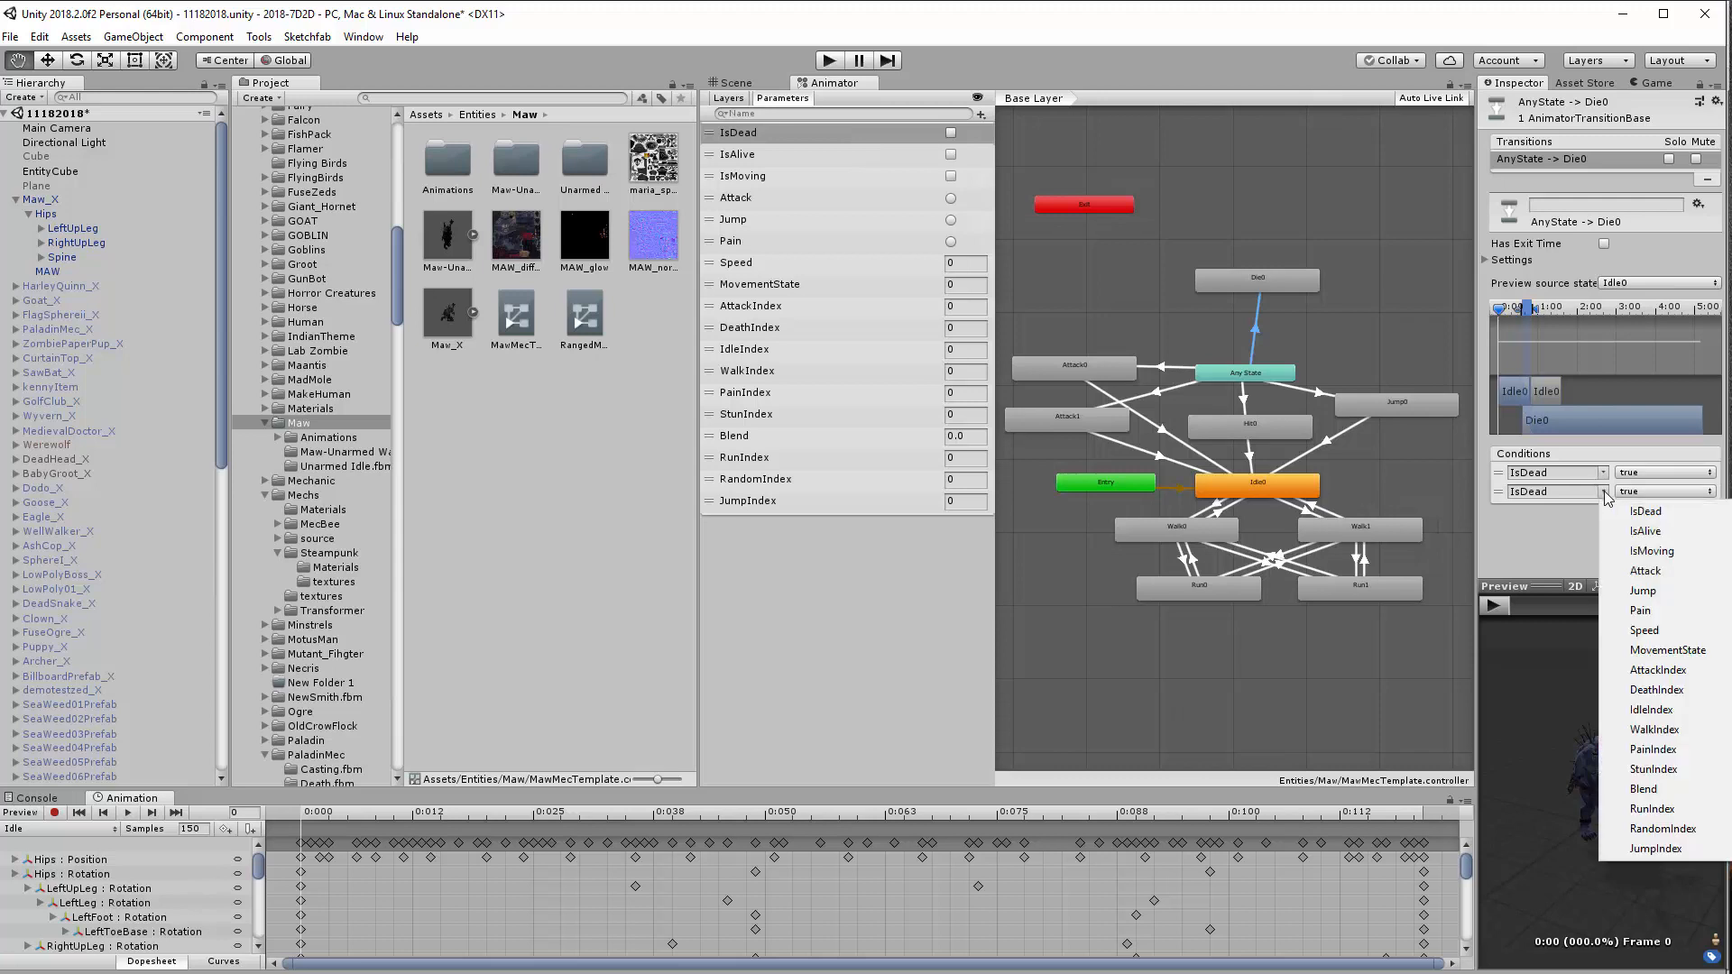
pyautogui.click(1660, 691)
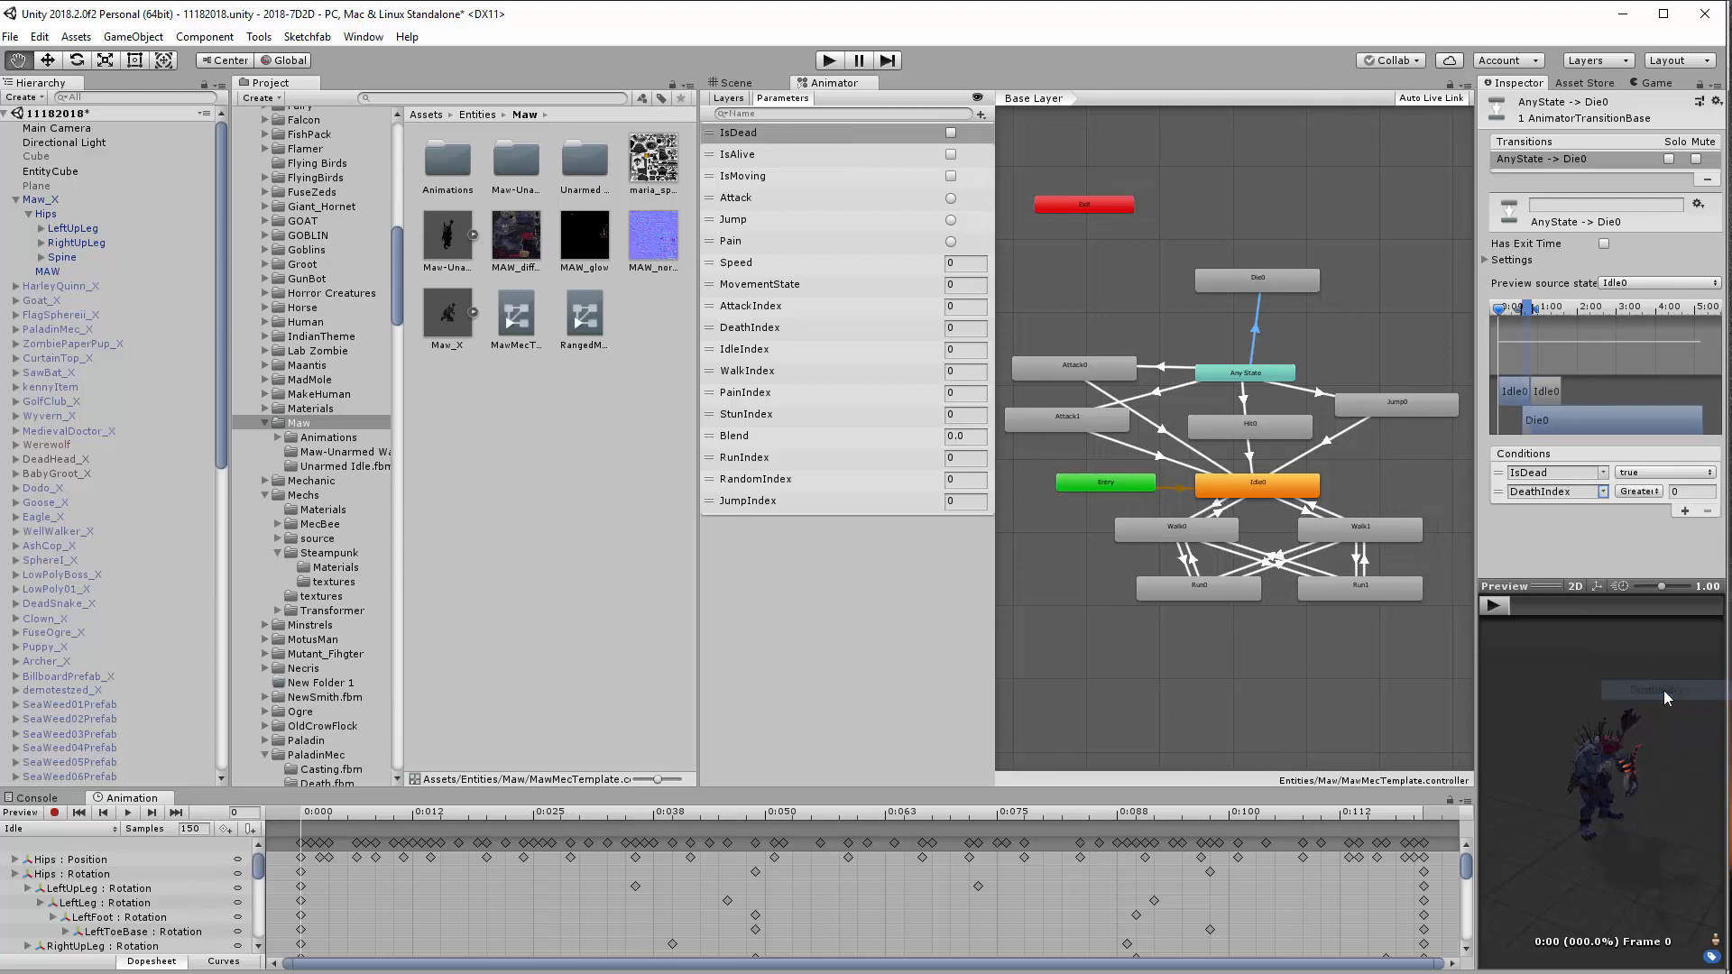
pyautogui.click(1638, 492)
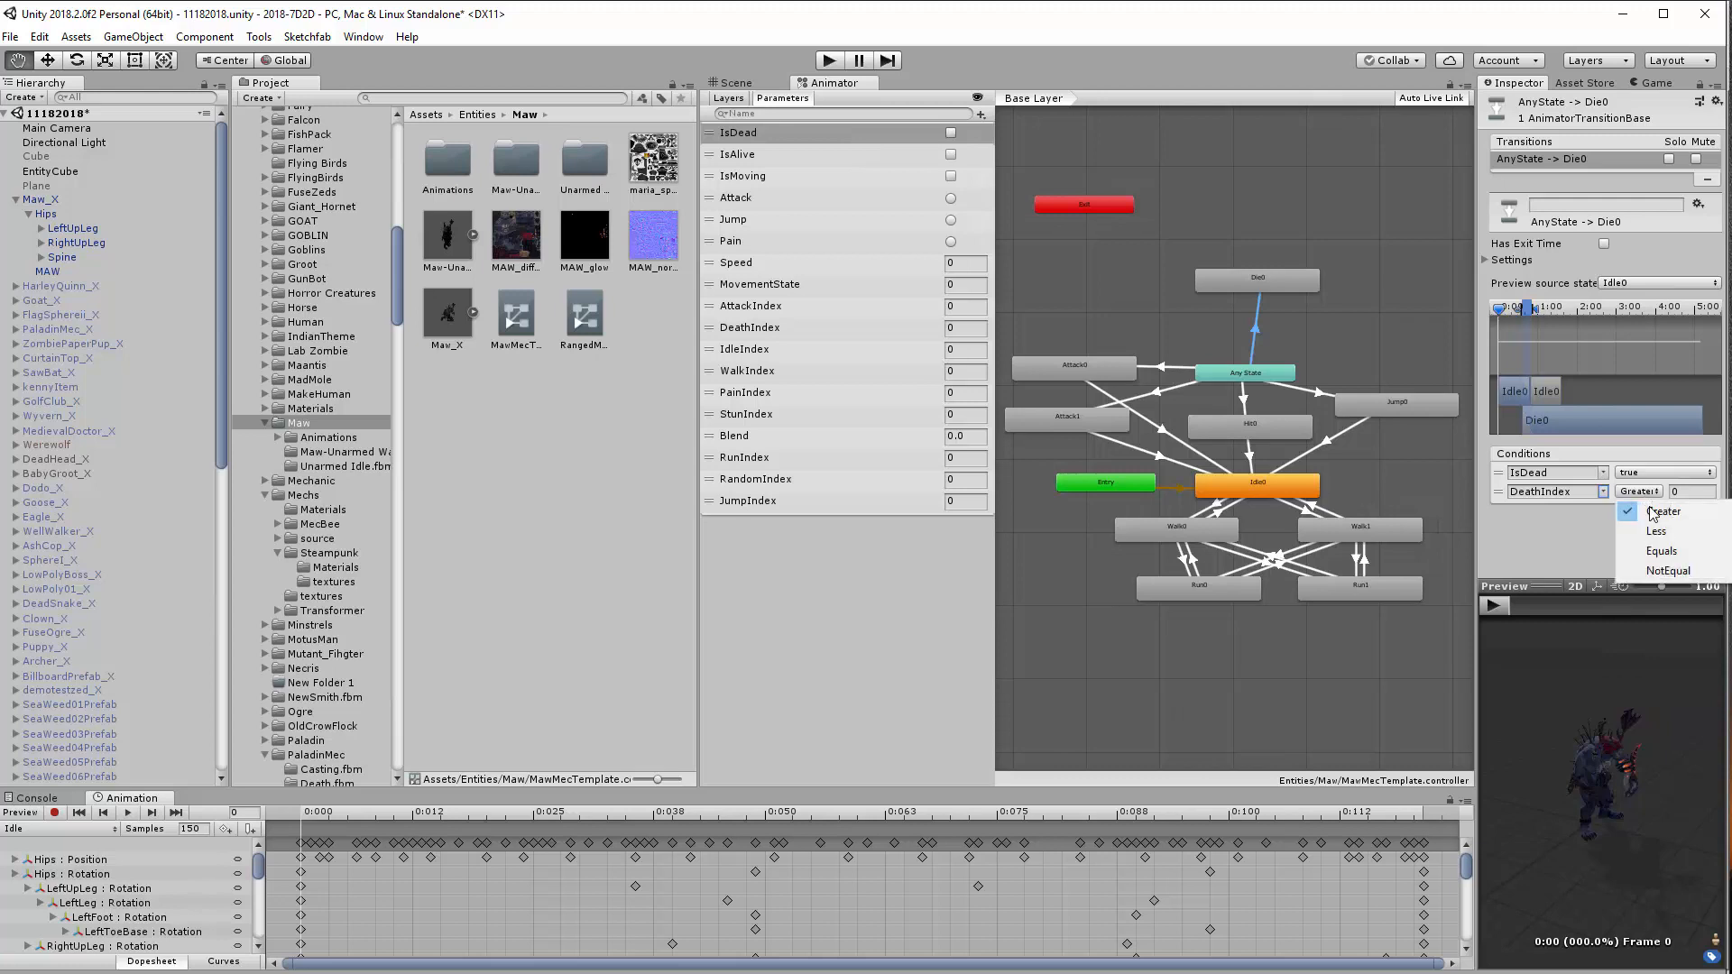
pyautogui.click(1665, 552)
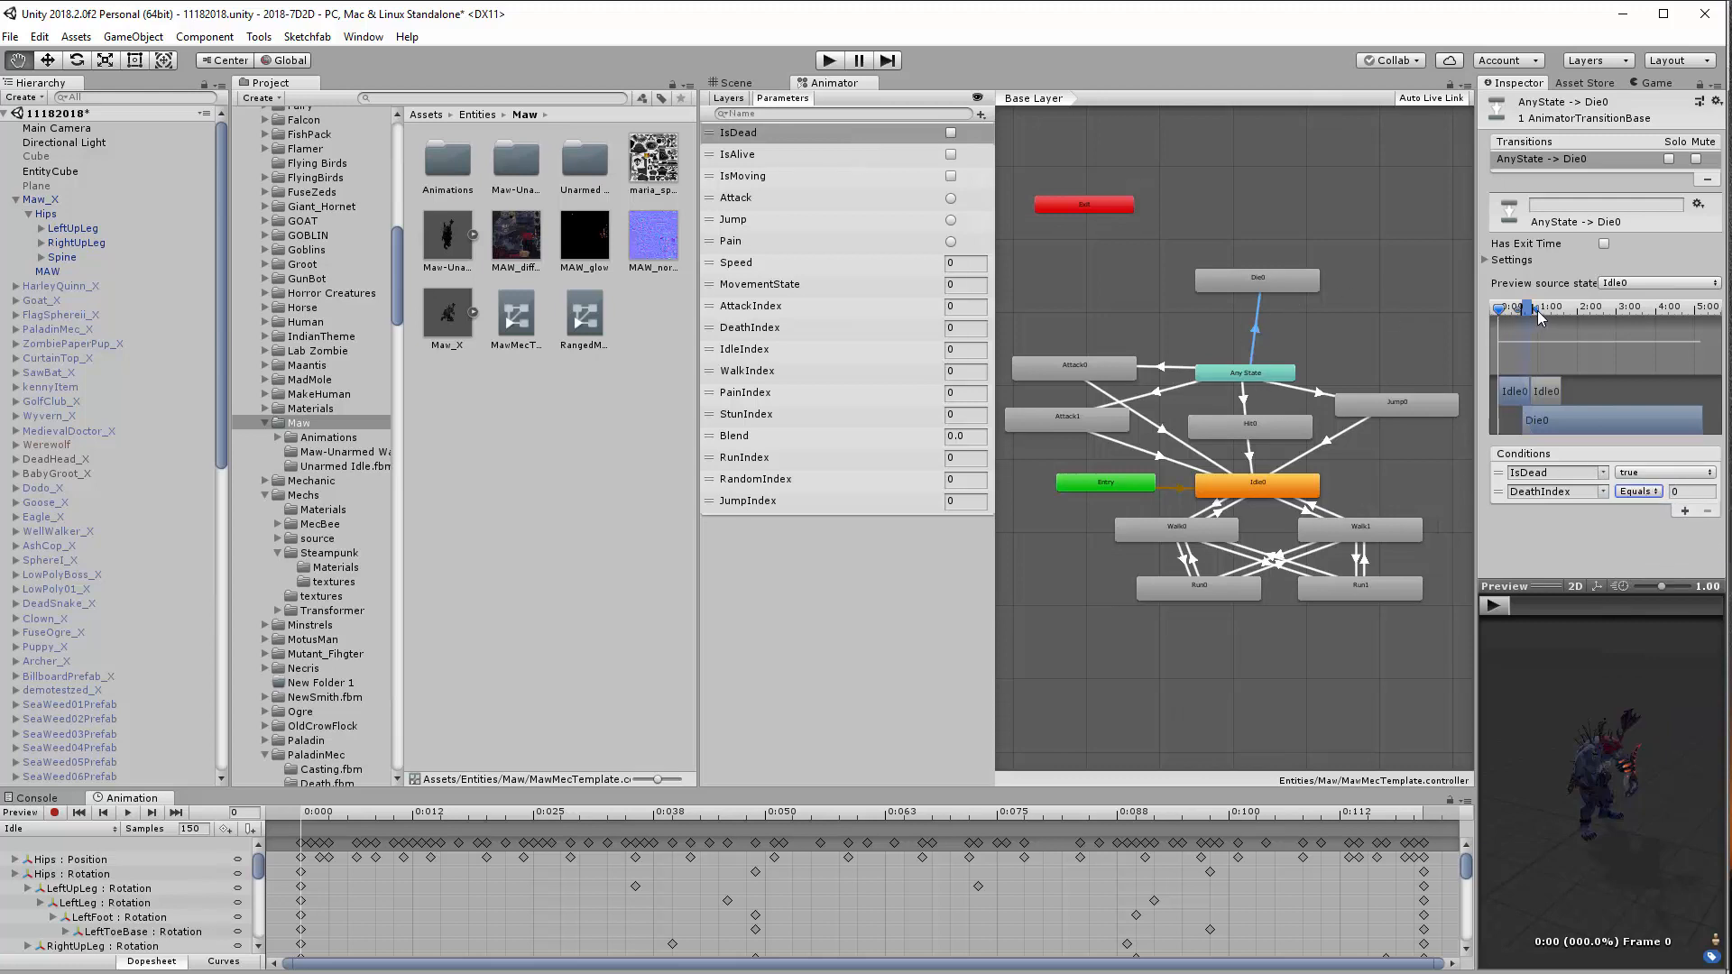
pyautogui.moveTo(1537, 311); pyautogui.dragTo(1532, 311)
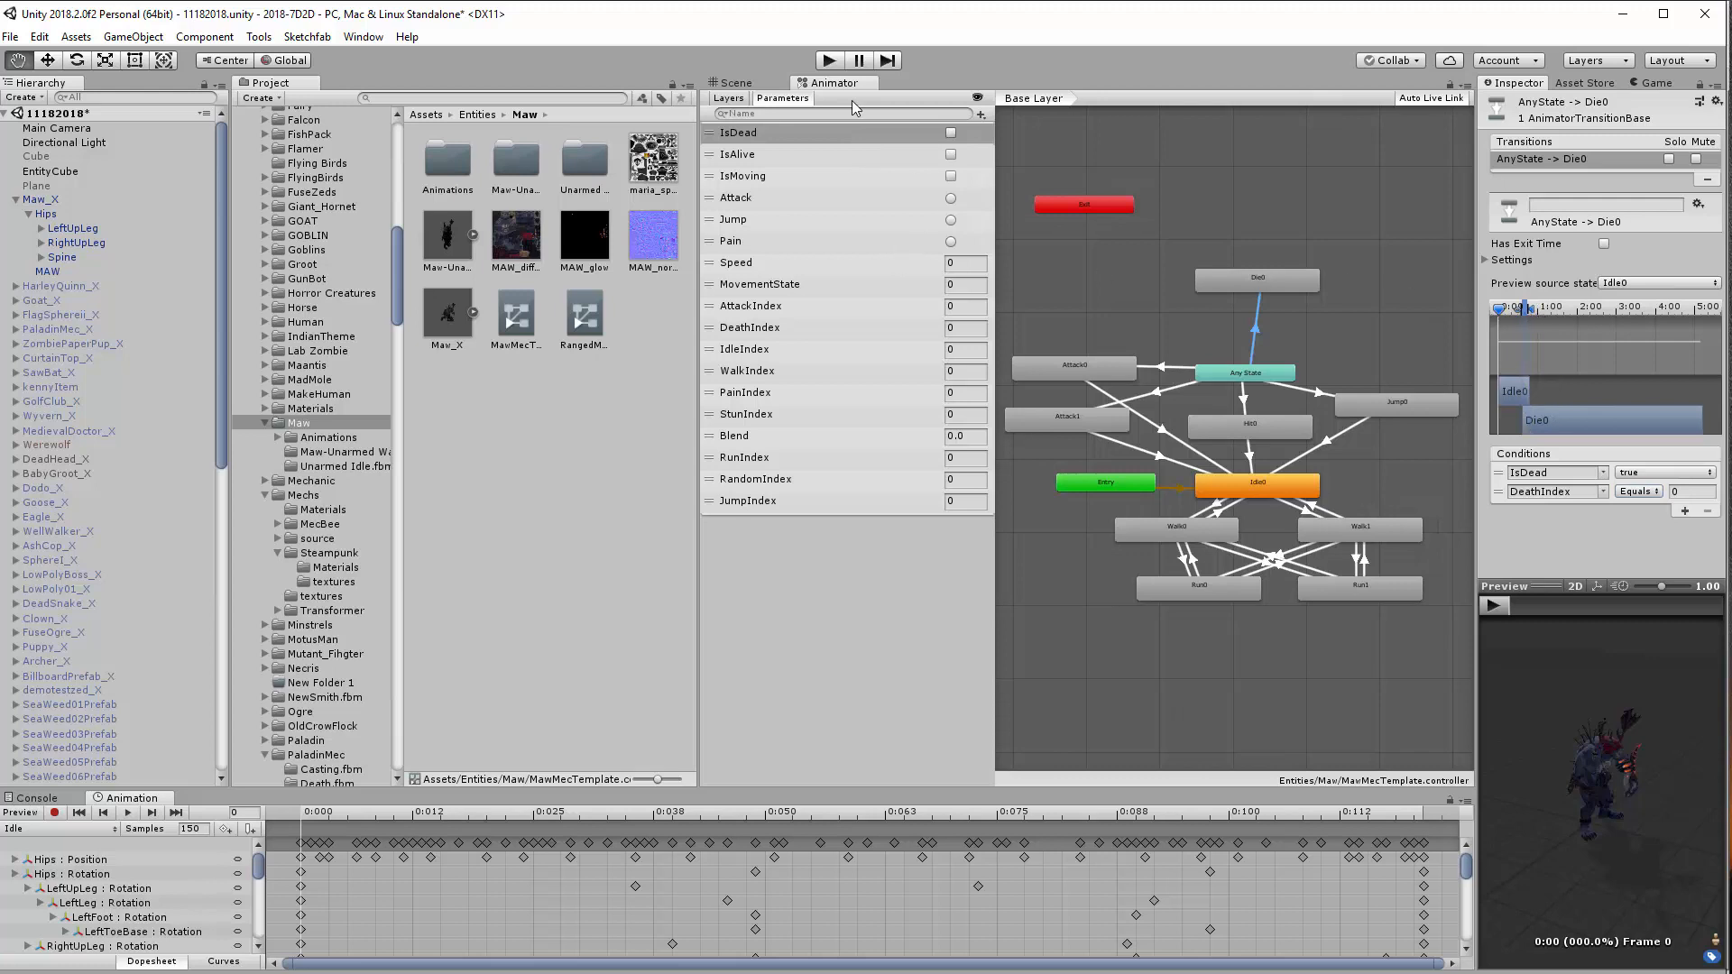
# Test the rebuilt death transition in play mode by switching IsDead on, then end play mode
pyautogui.click(735, 82)
pyautogui.click(829, 61)
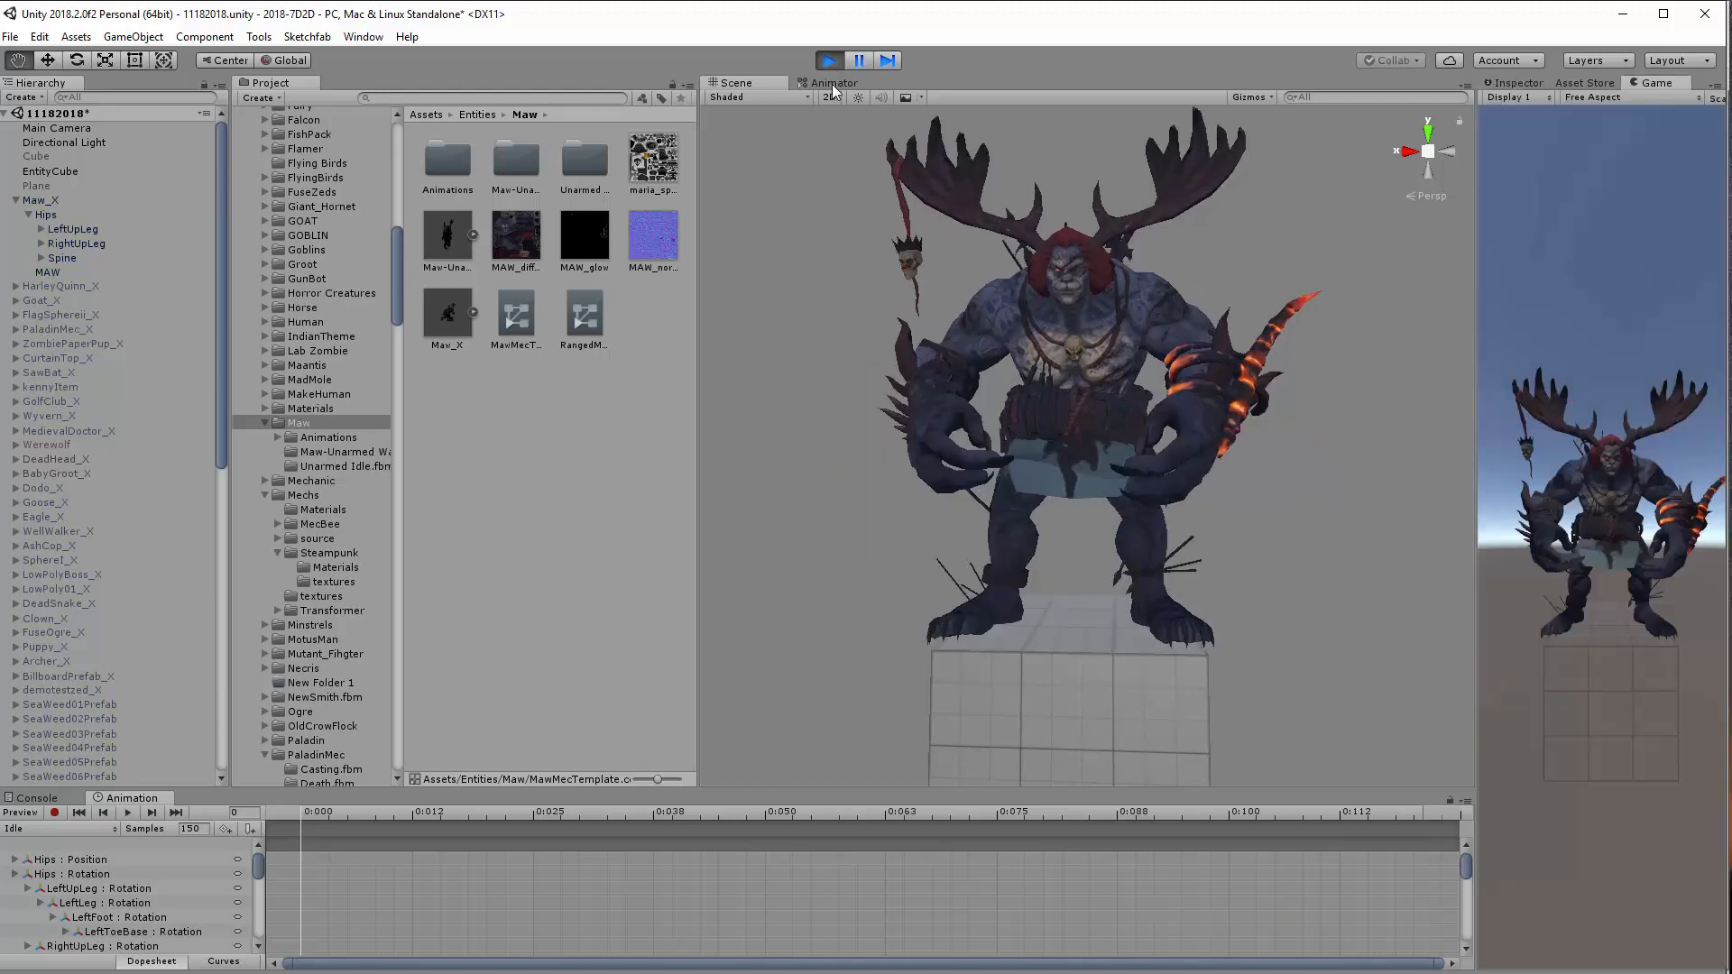
pyautogui.click(832, 83)
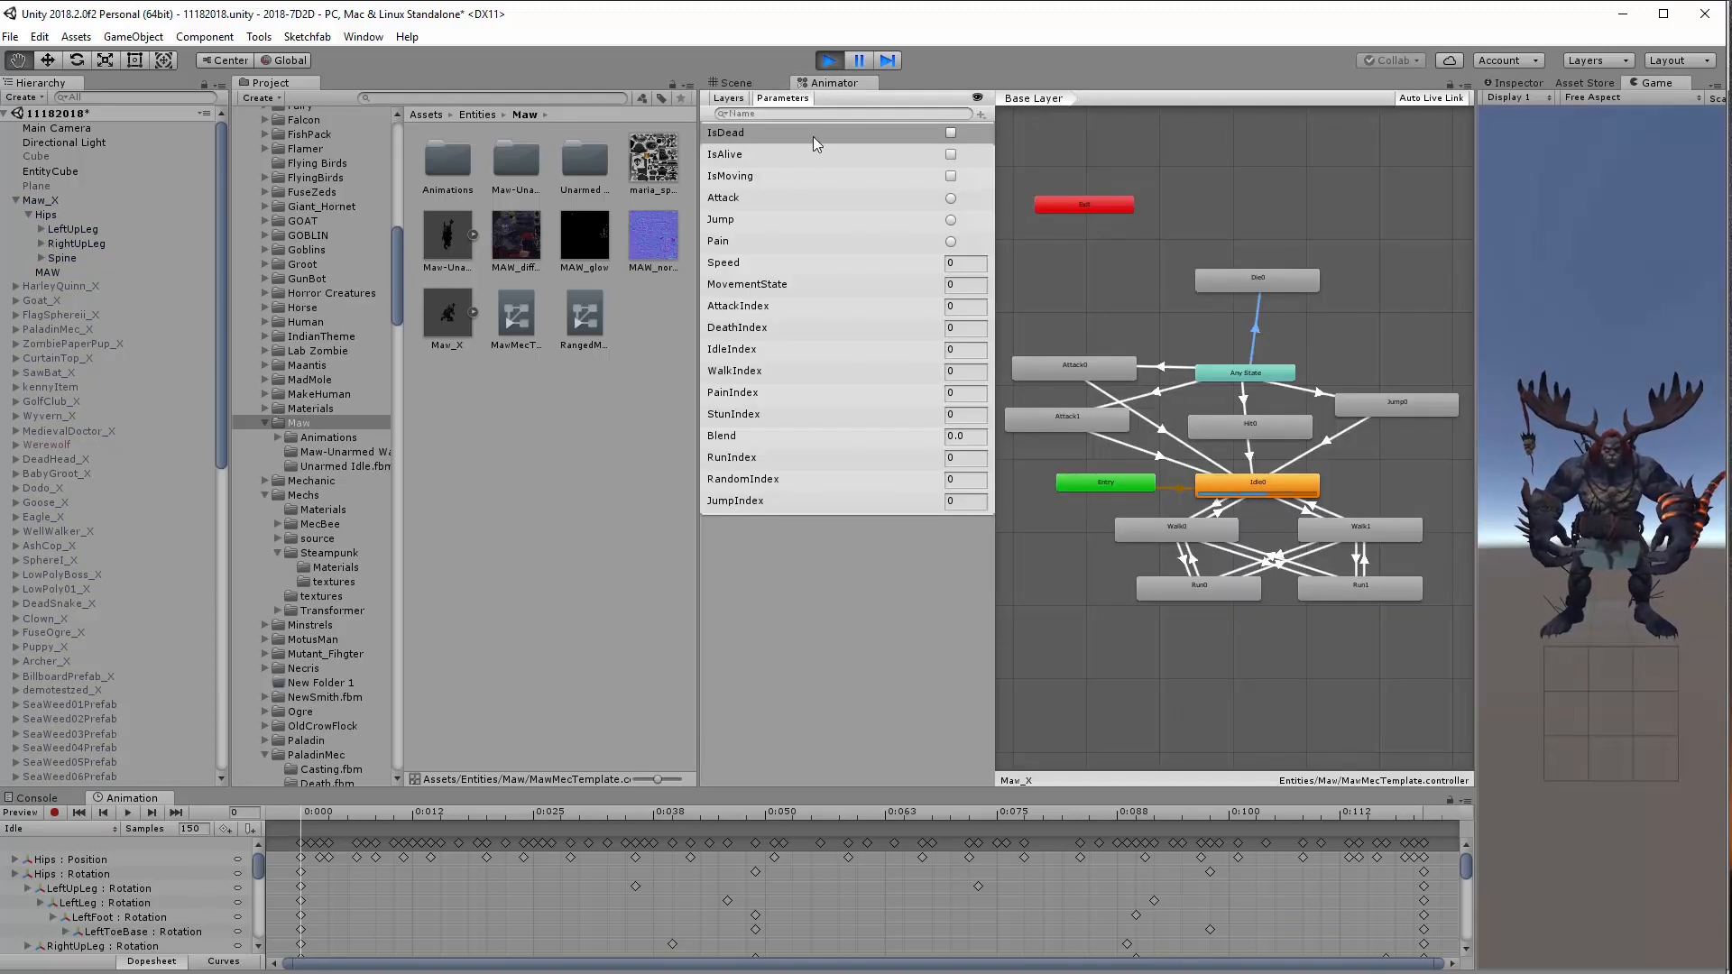
pyautogui.click(951, 133)
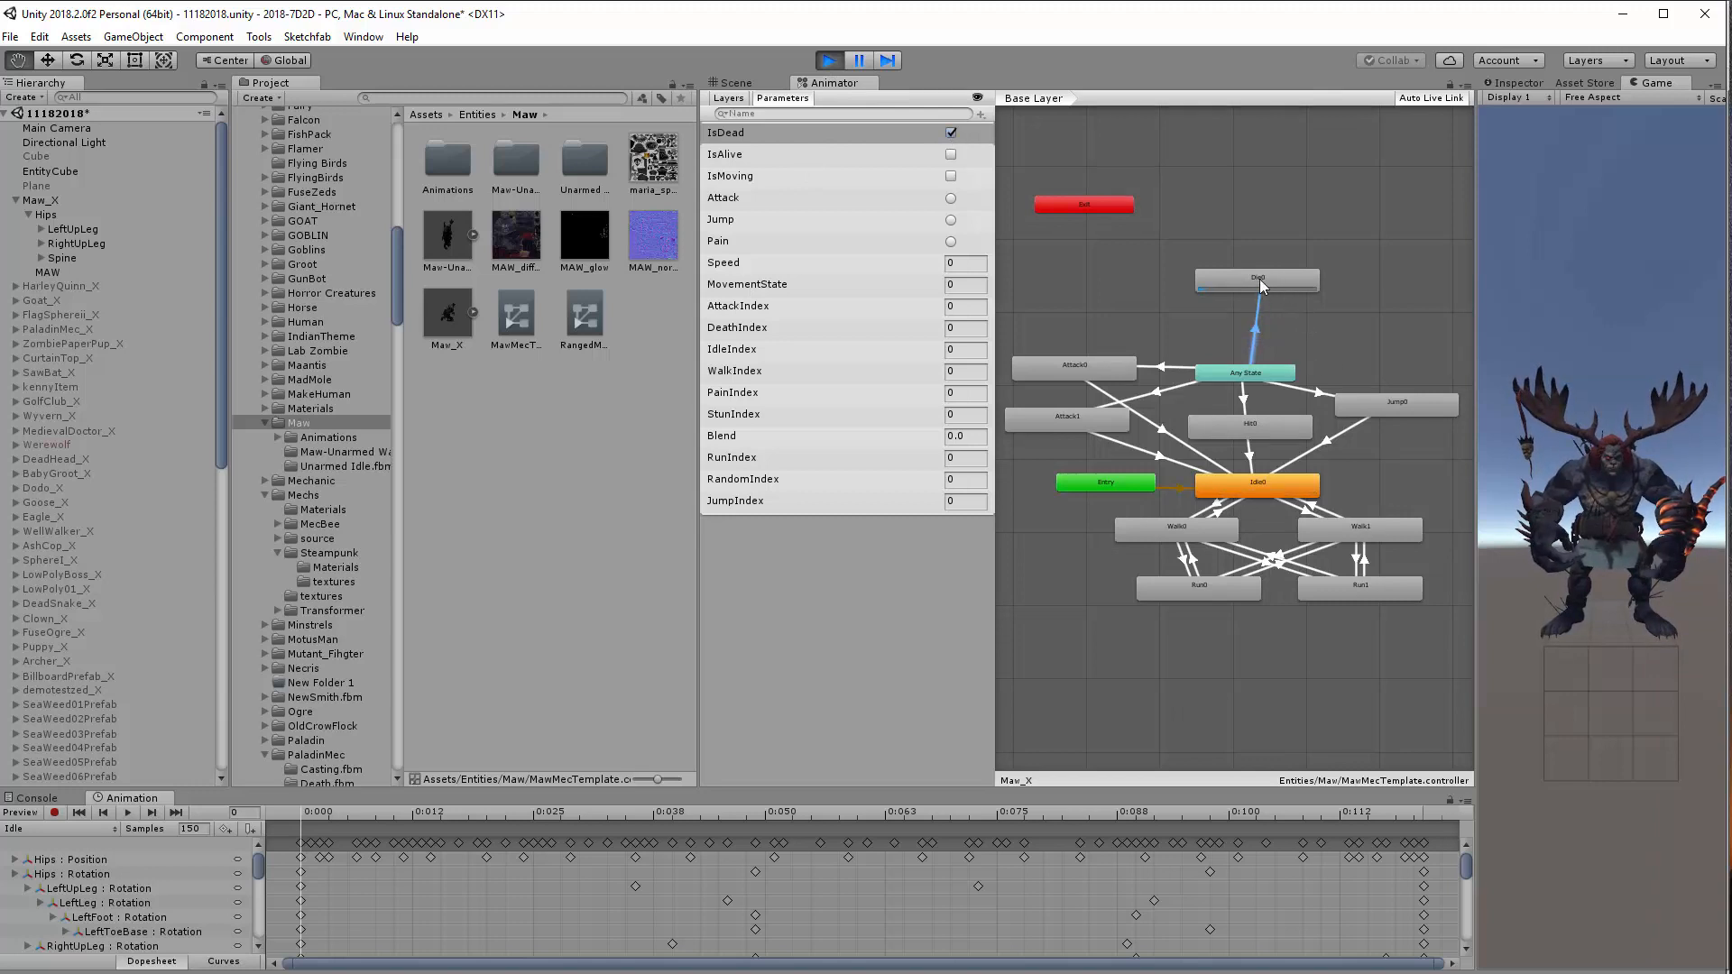
pyautogui.click(828, 61)
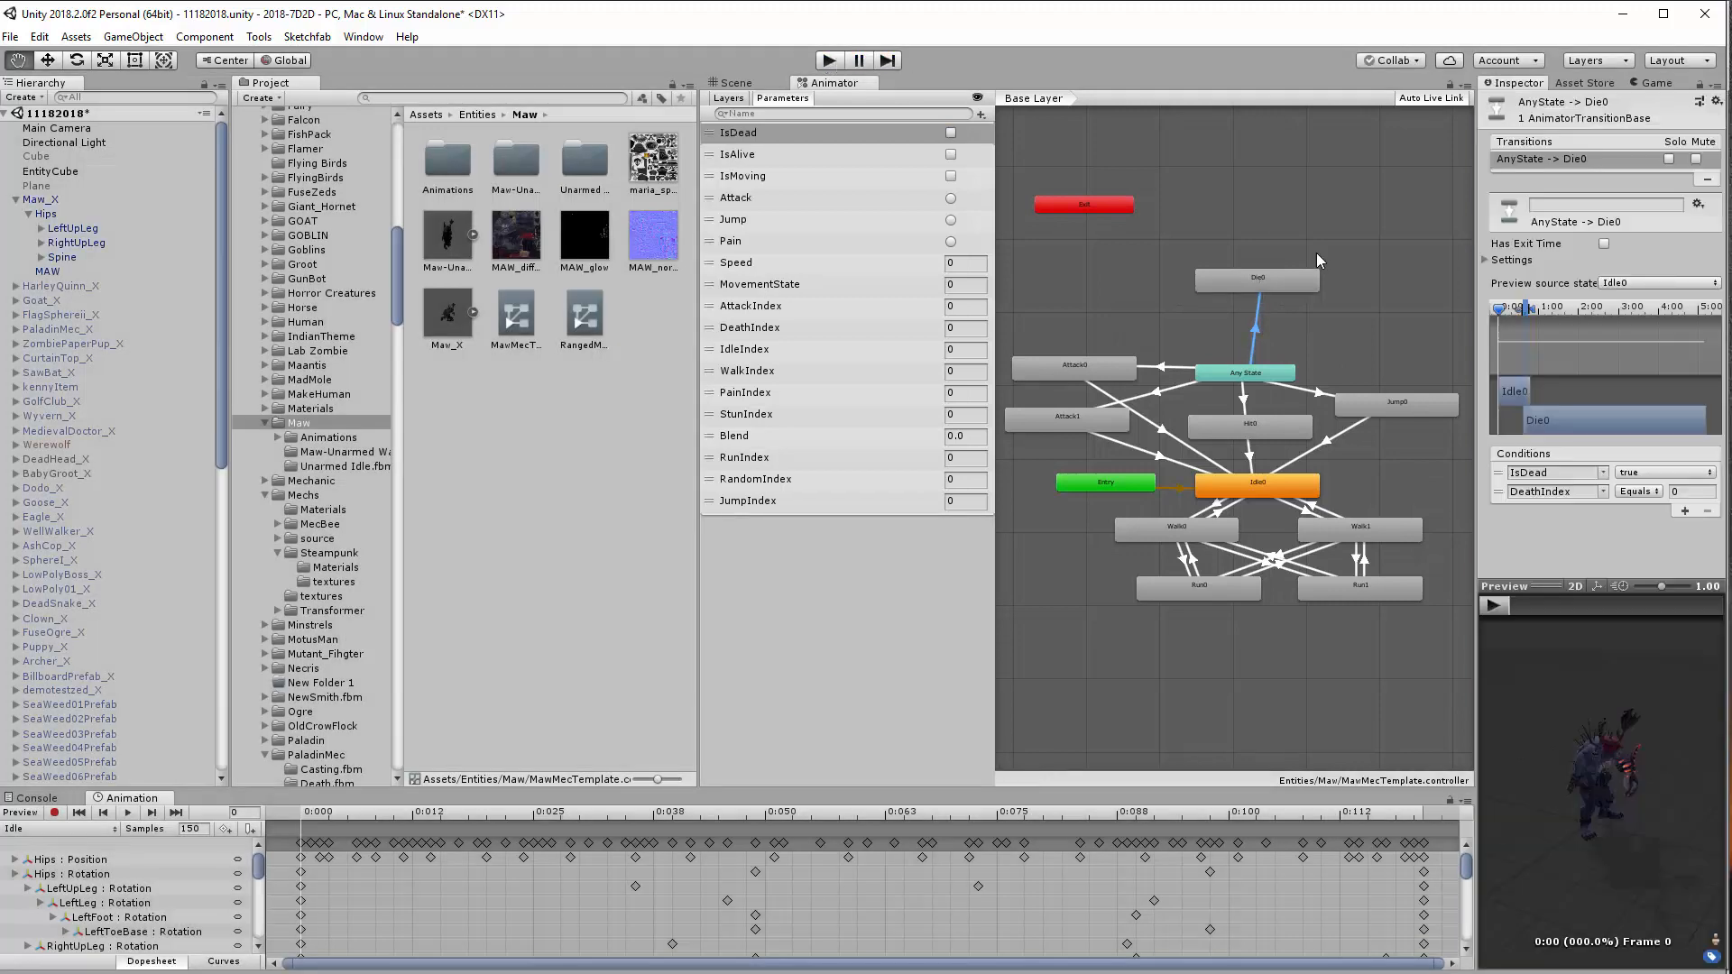
# Reassign the Die clip from the Maw Animations folder as the motion of the Die0 state
pyautogui.click(1267, 283)
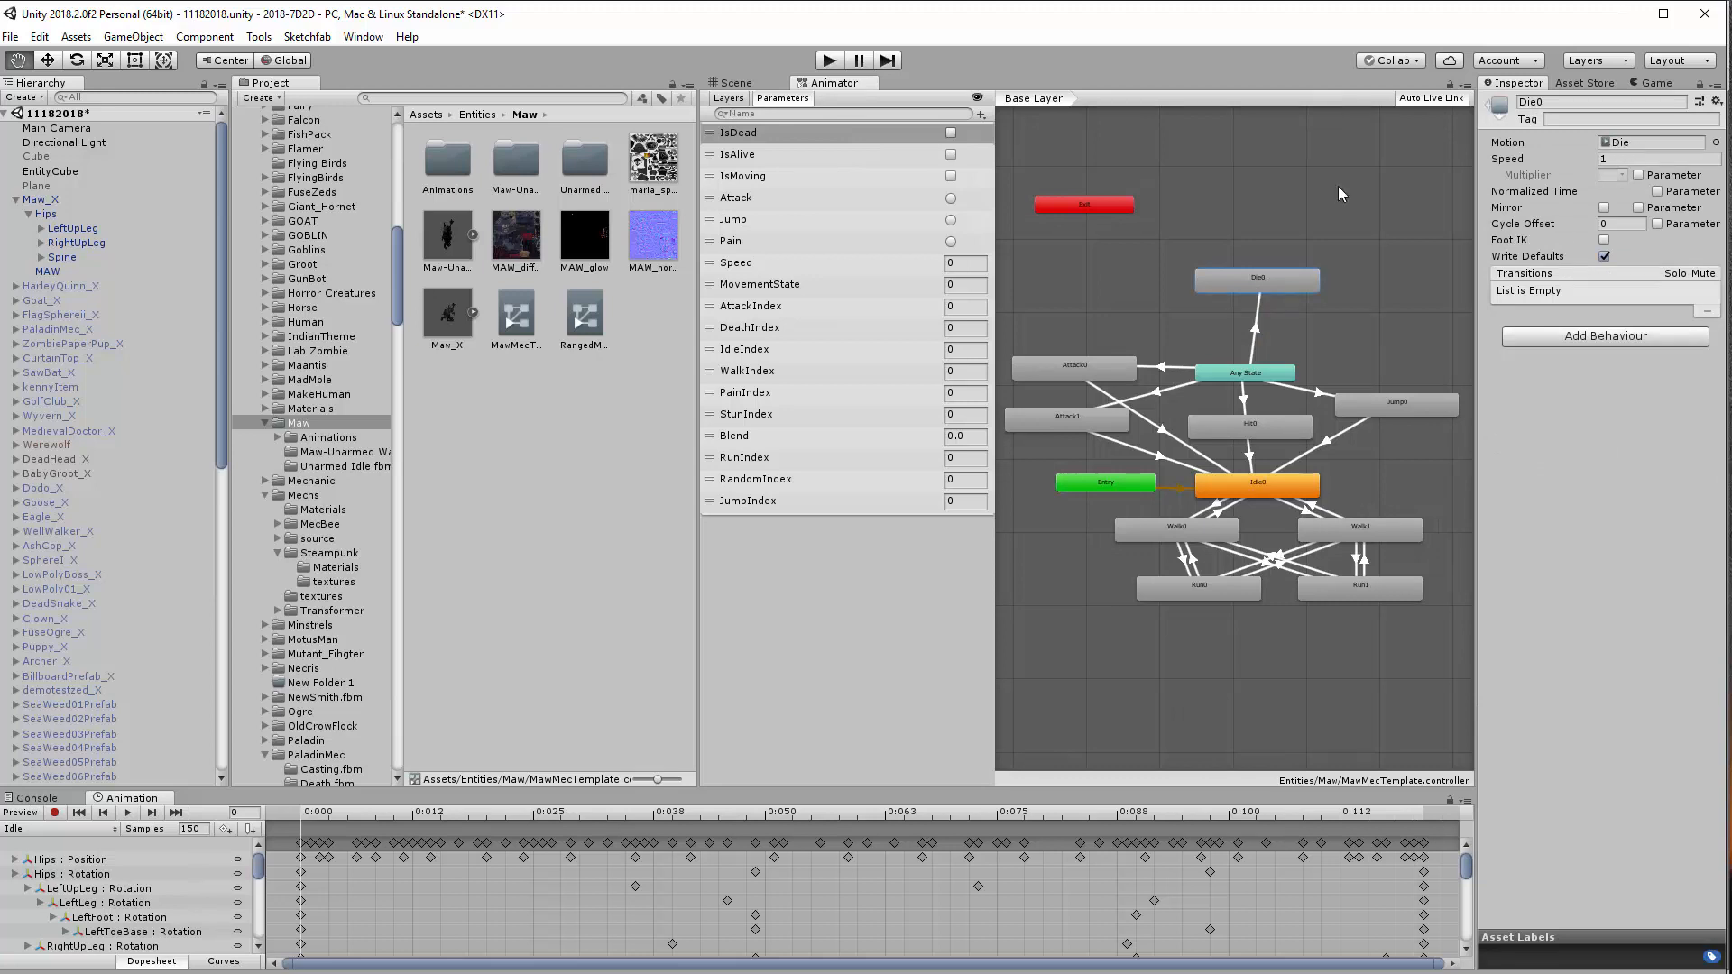
pyautogui.click(327, 437)
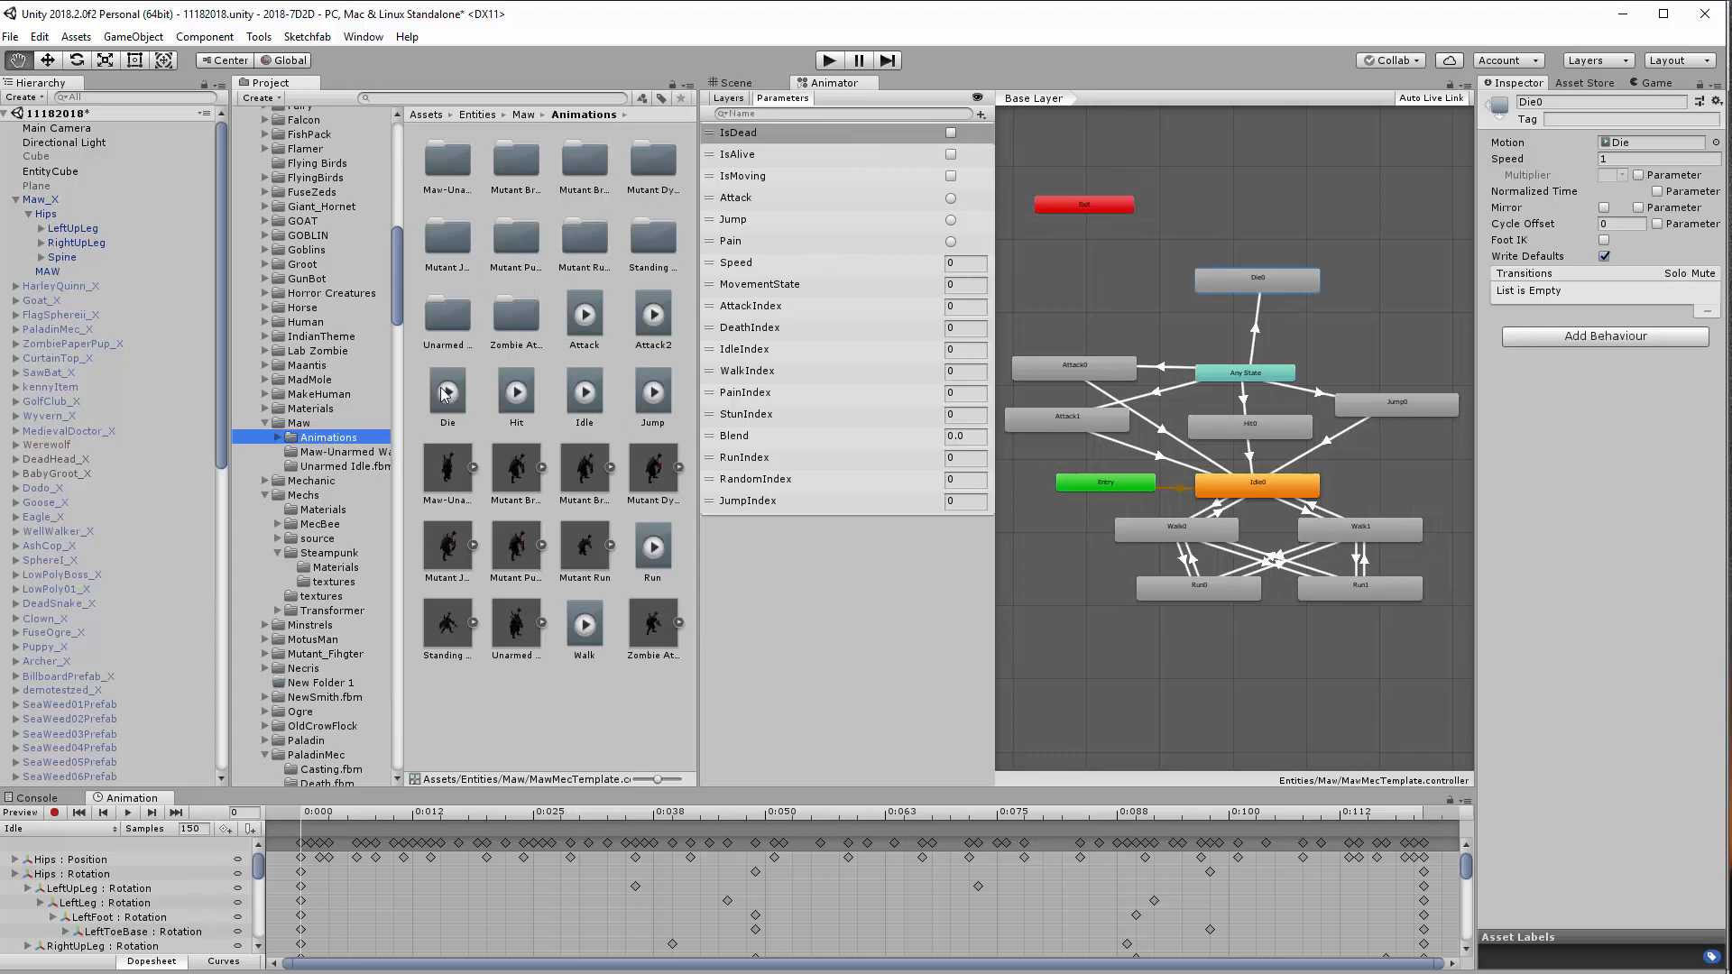
pyautogui.moveTo(449, 394); pyautogui.dragTo(1539, 208)
pyautogui.moveTo(1634, 153); pyautogui.dragTo(1635, 155)
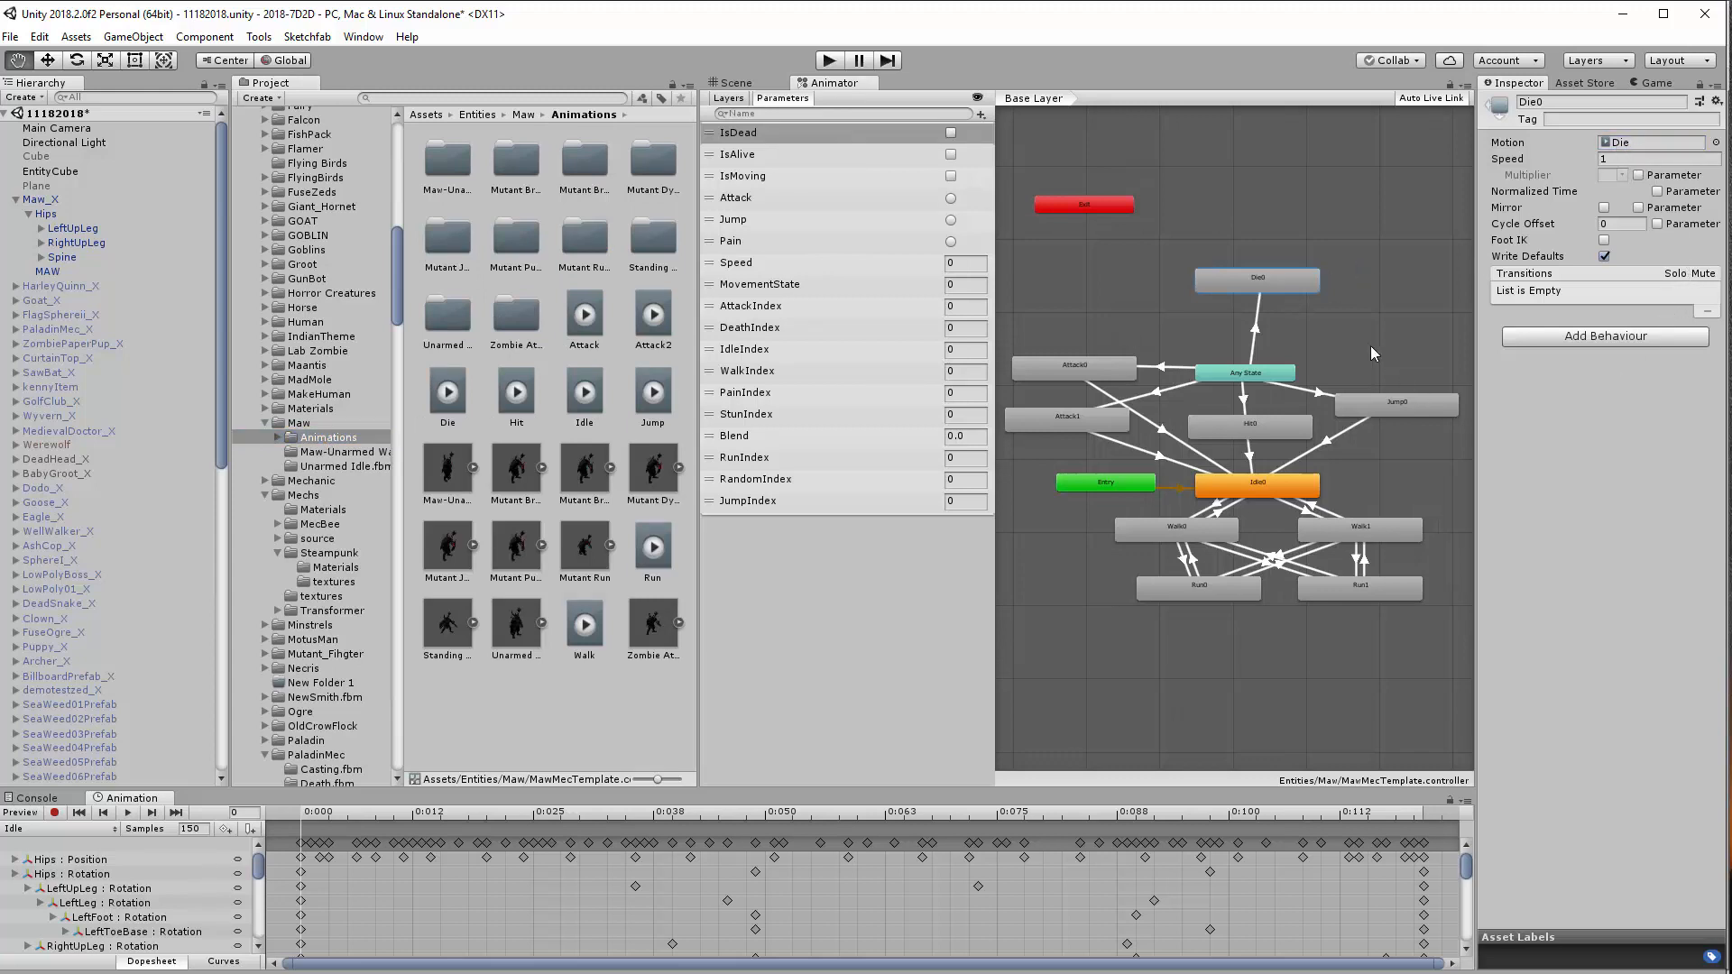
# Run play mode with the Any State to Die0 transition selected, switch IsDead on and off, and end play mode
pyautogui.click(828, 60)
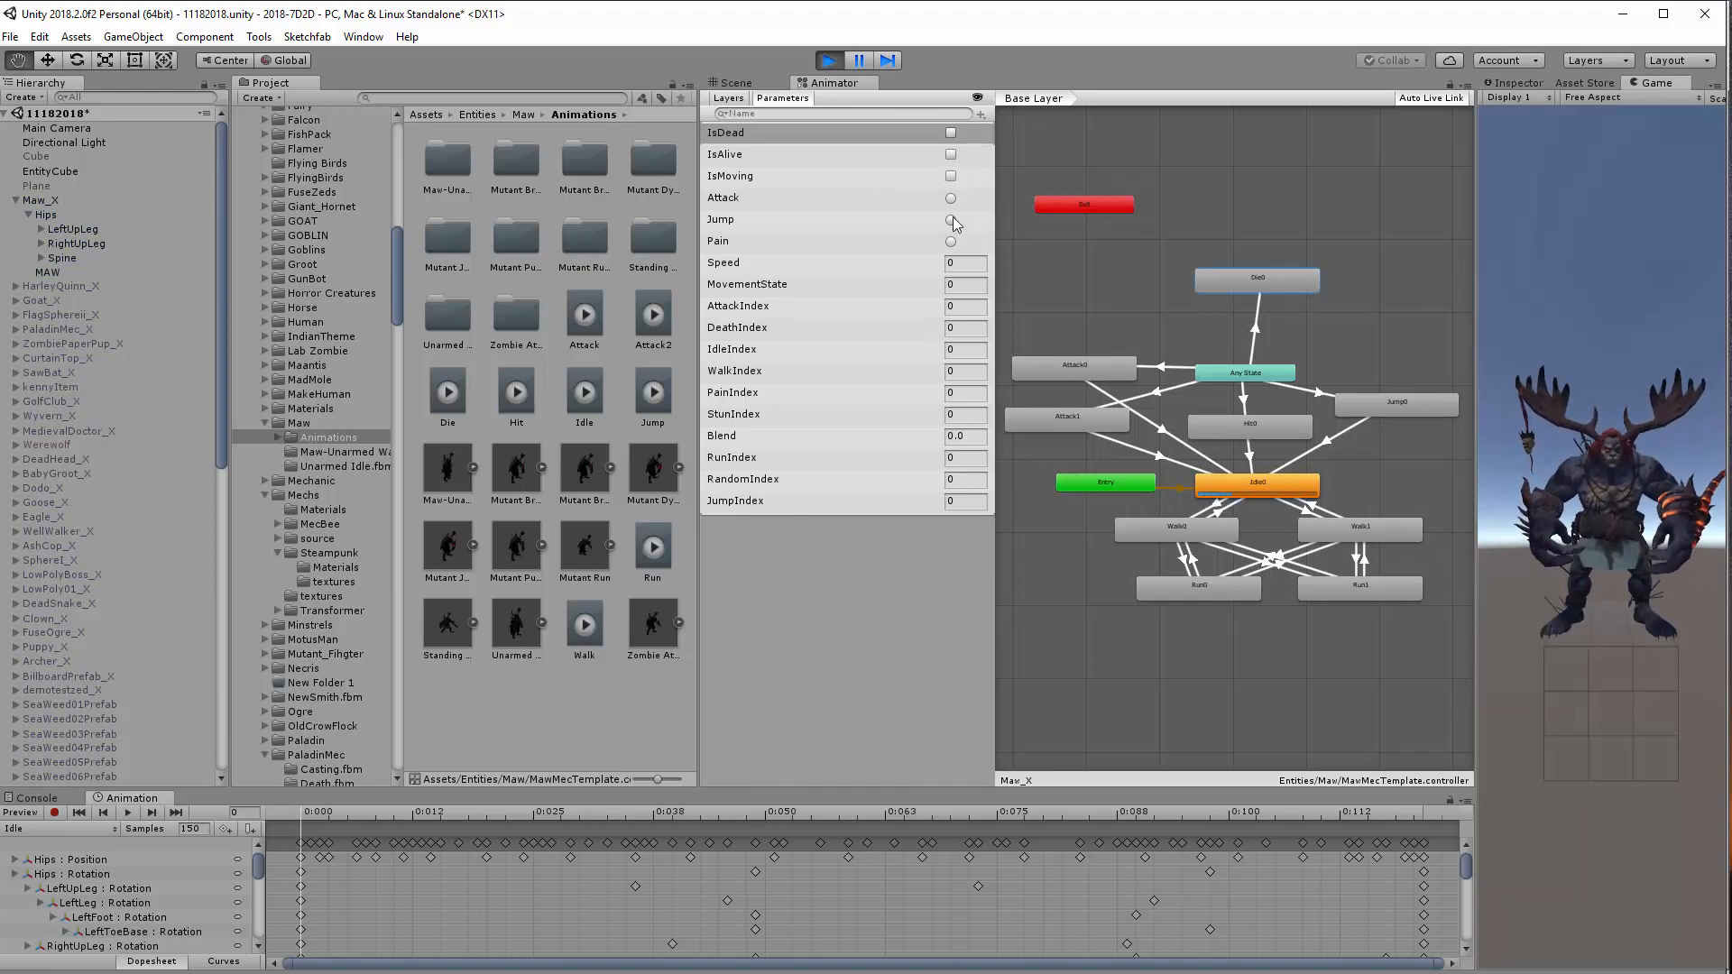
pyautogui.click(1255, 327)
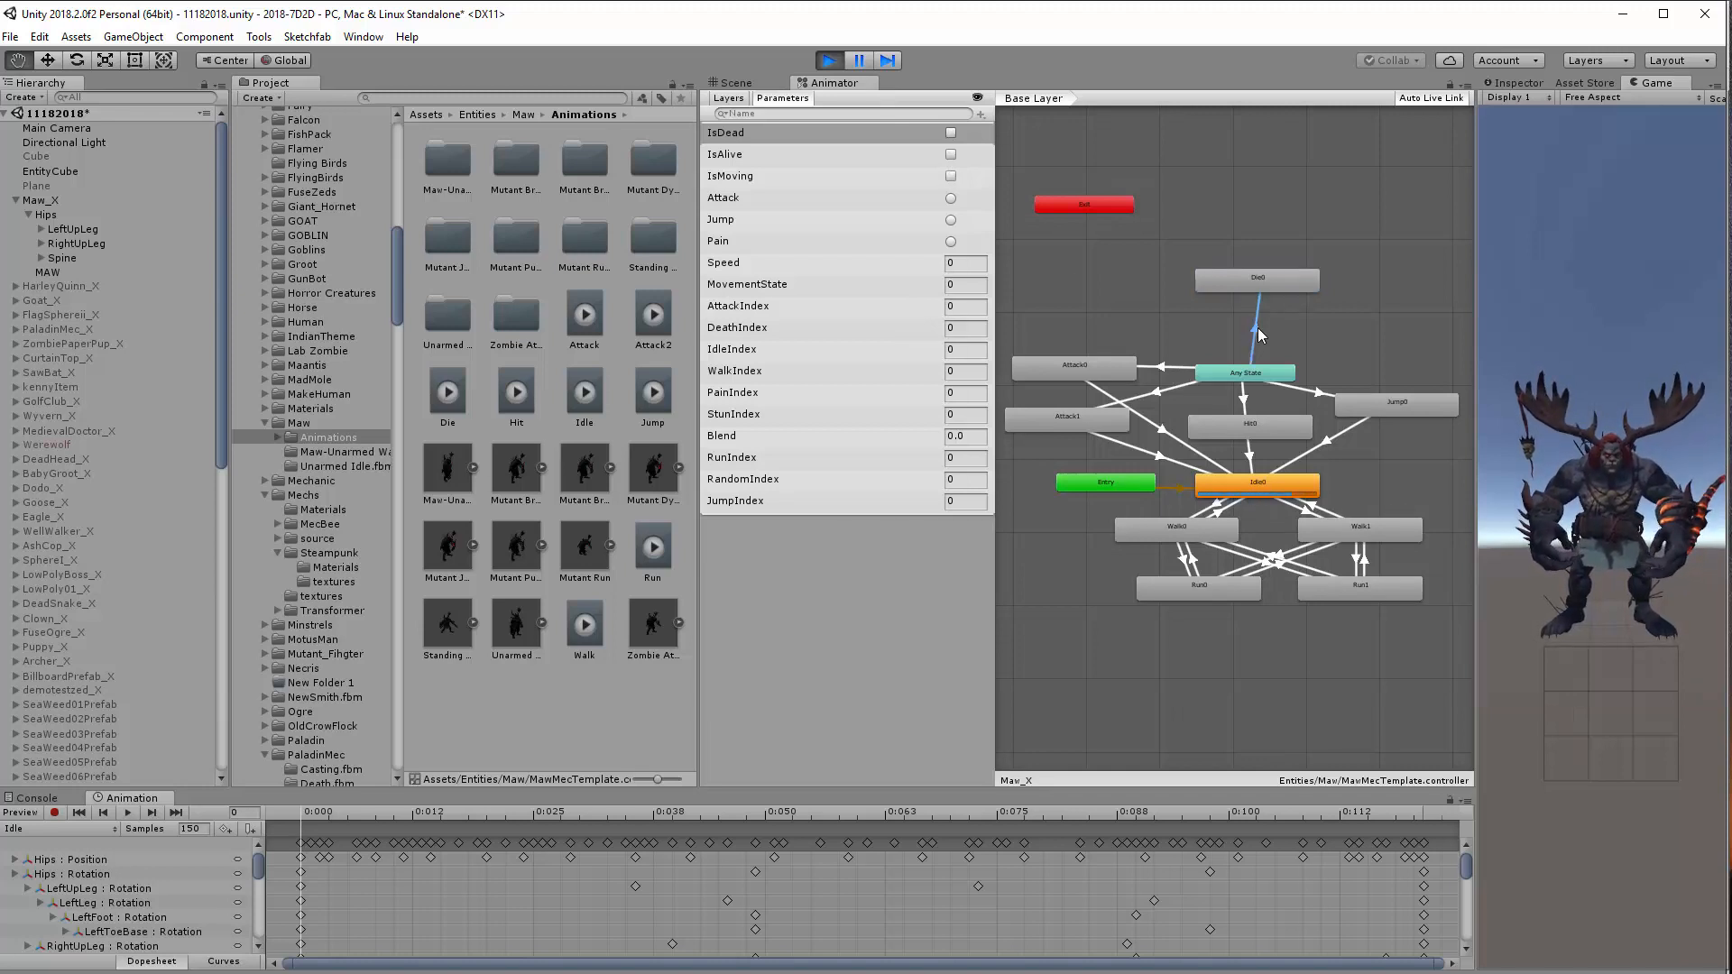
pyautogui.click(952, 132)
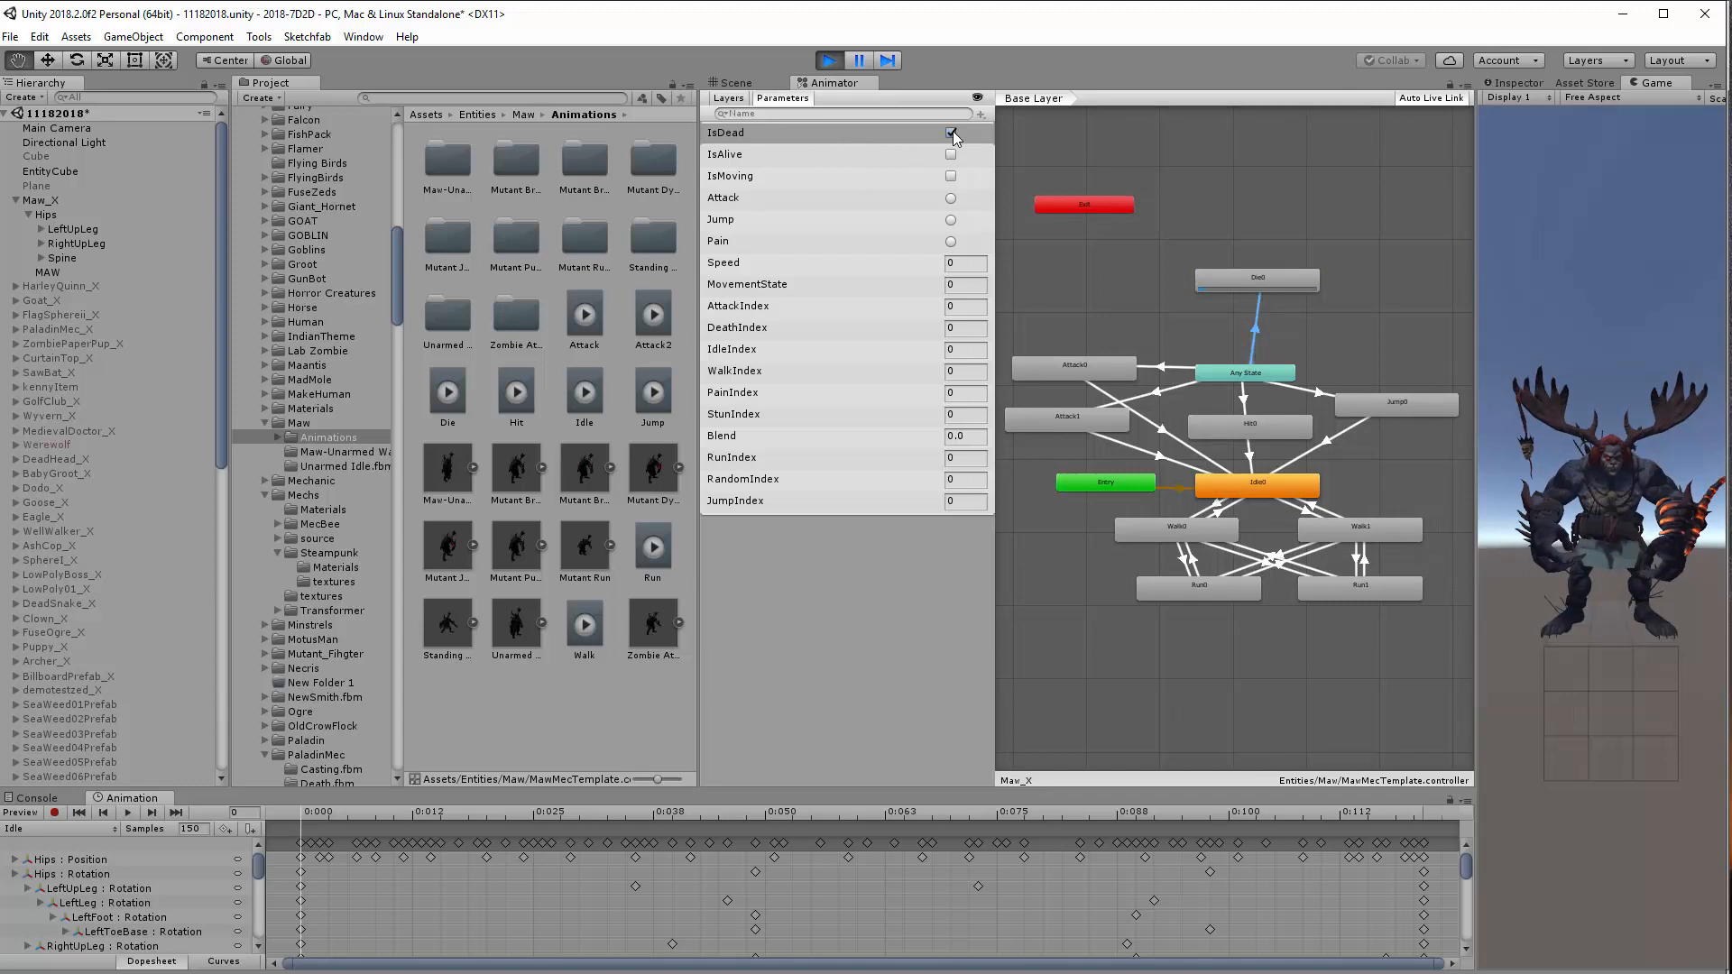
pyautogui.click(951, 133)
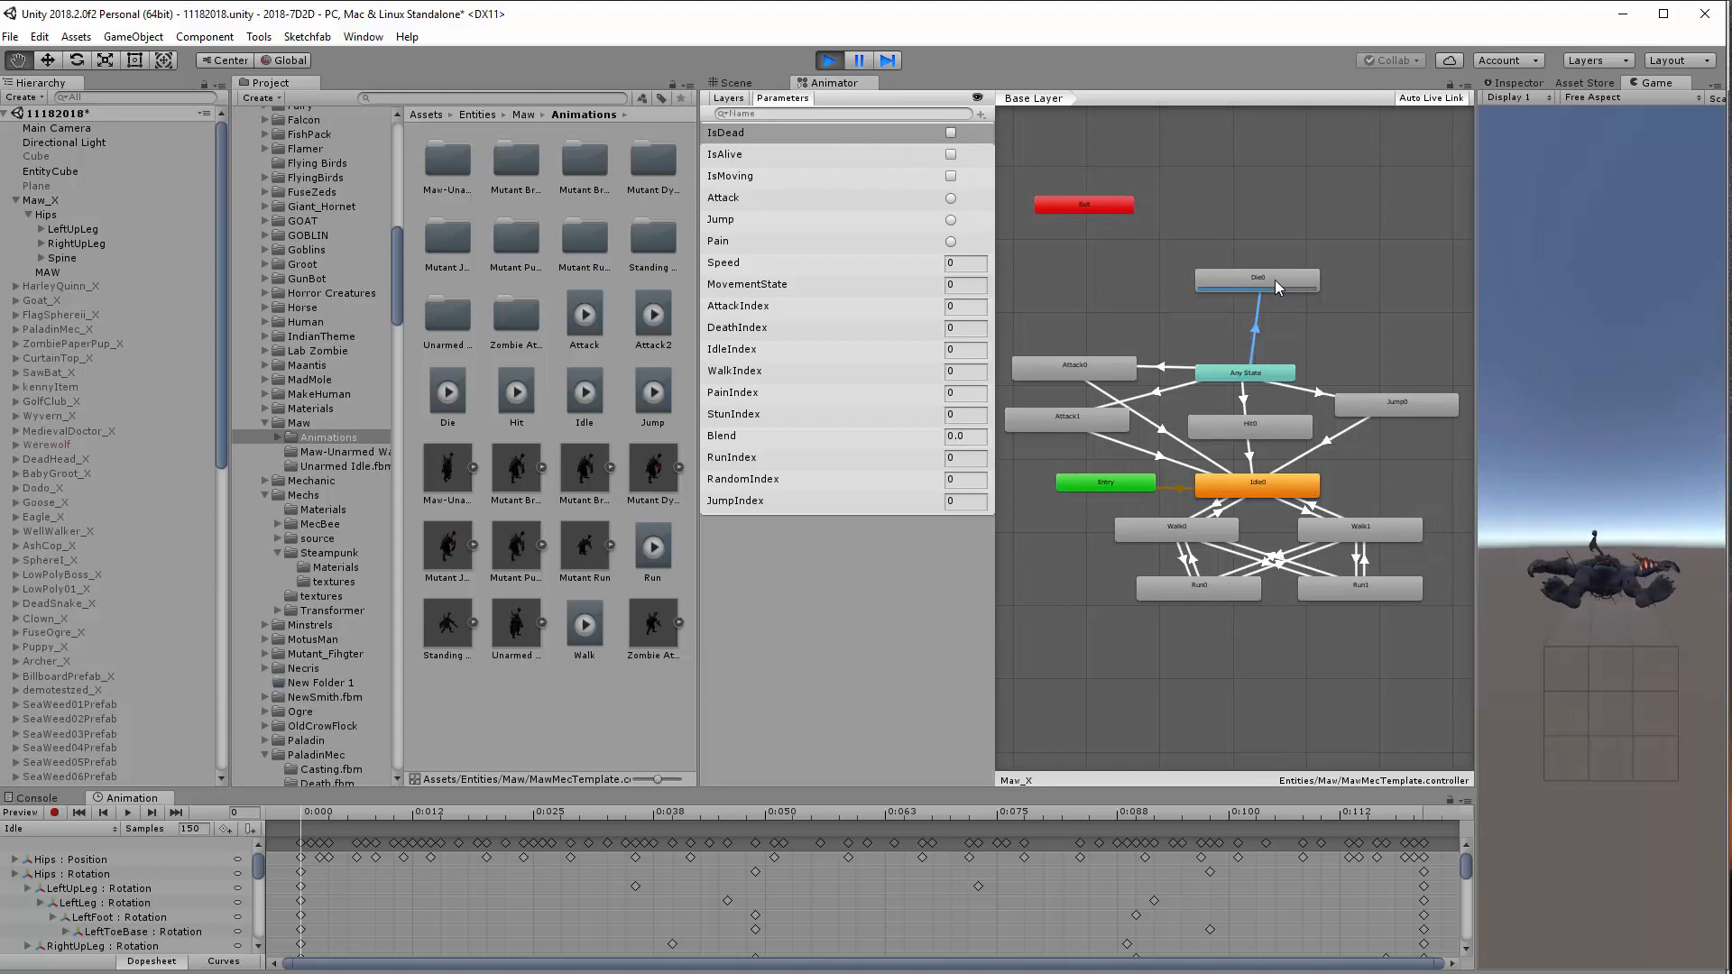
pyautogui.click(829, 60)
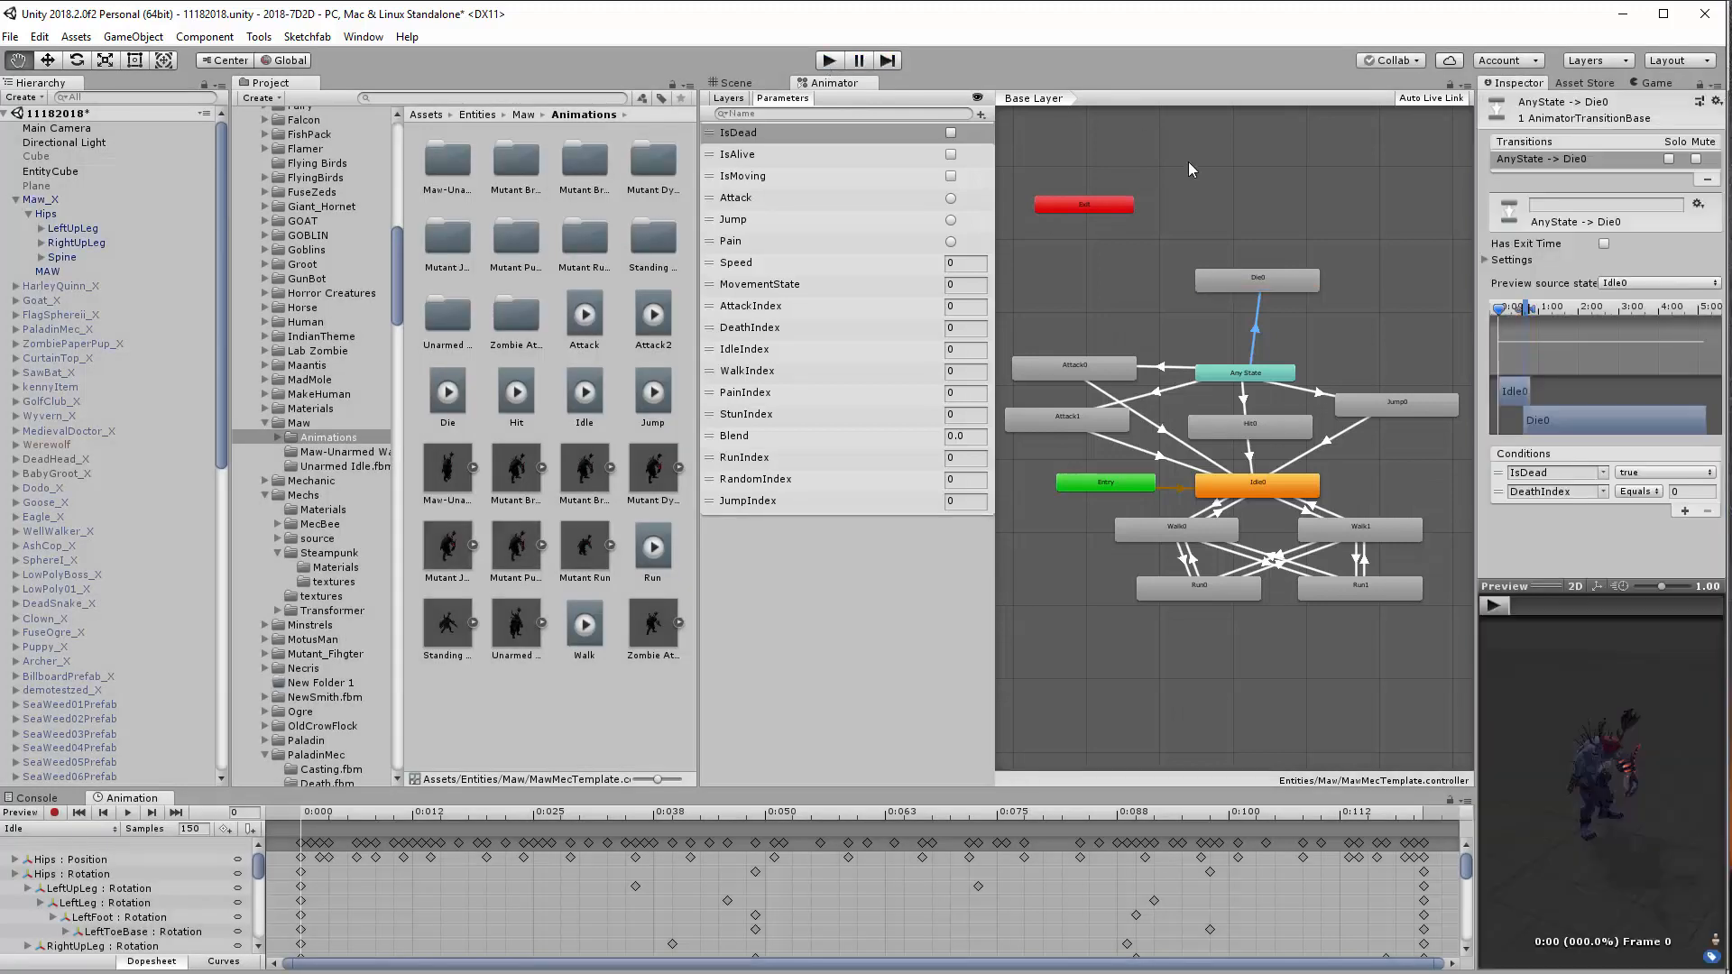
# Disable Can Transition To Self in the settings of the Any State to Die0 transition
pyautogui.click(1255, 285)
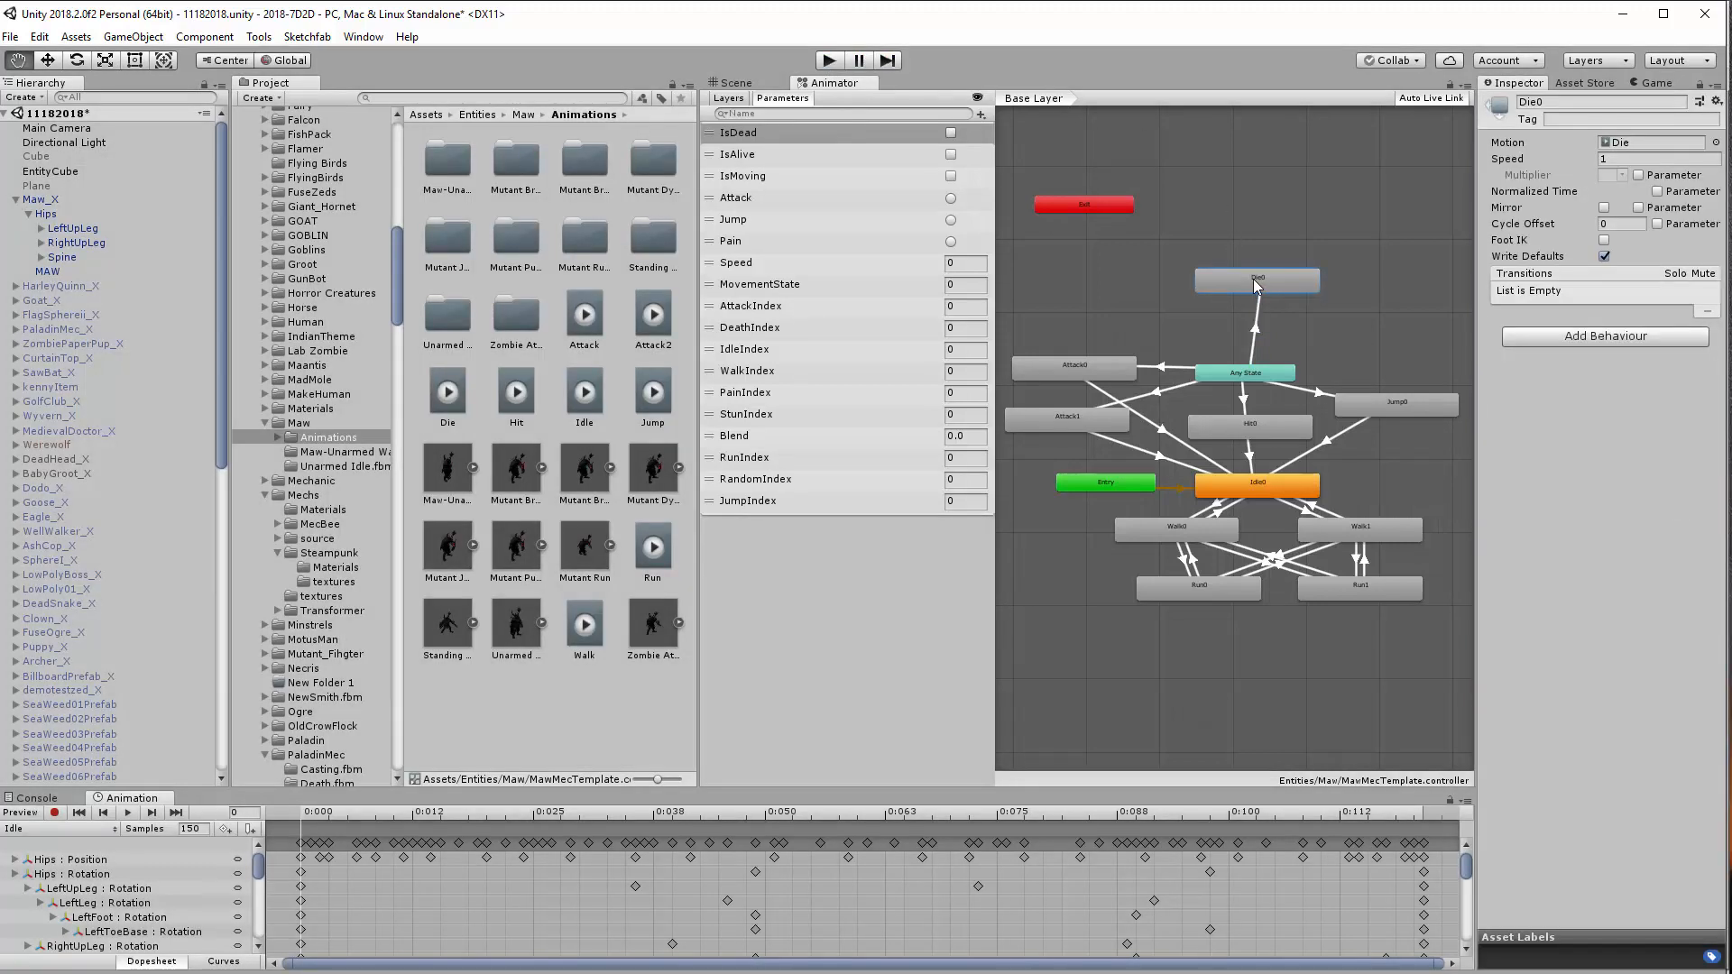
pyautogui.click(1258, 332)
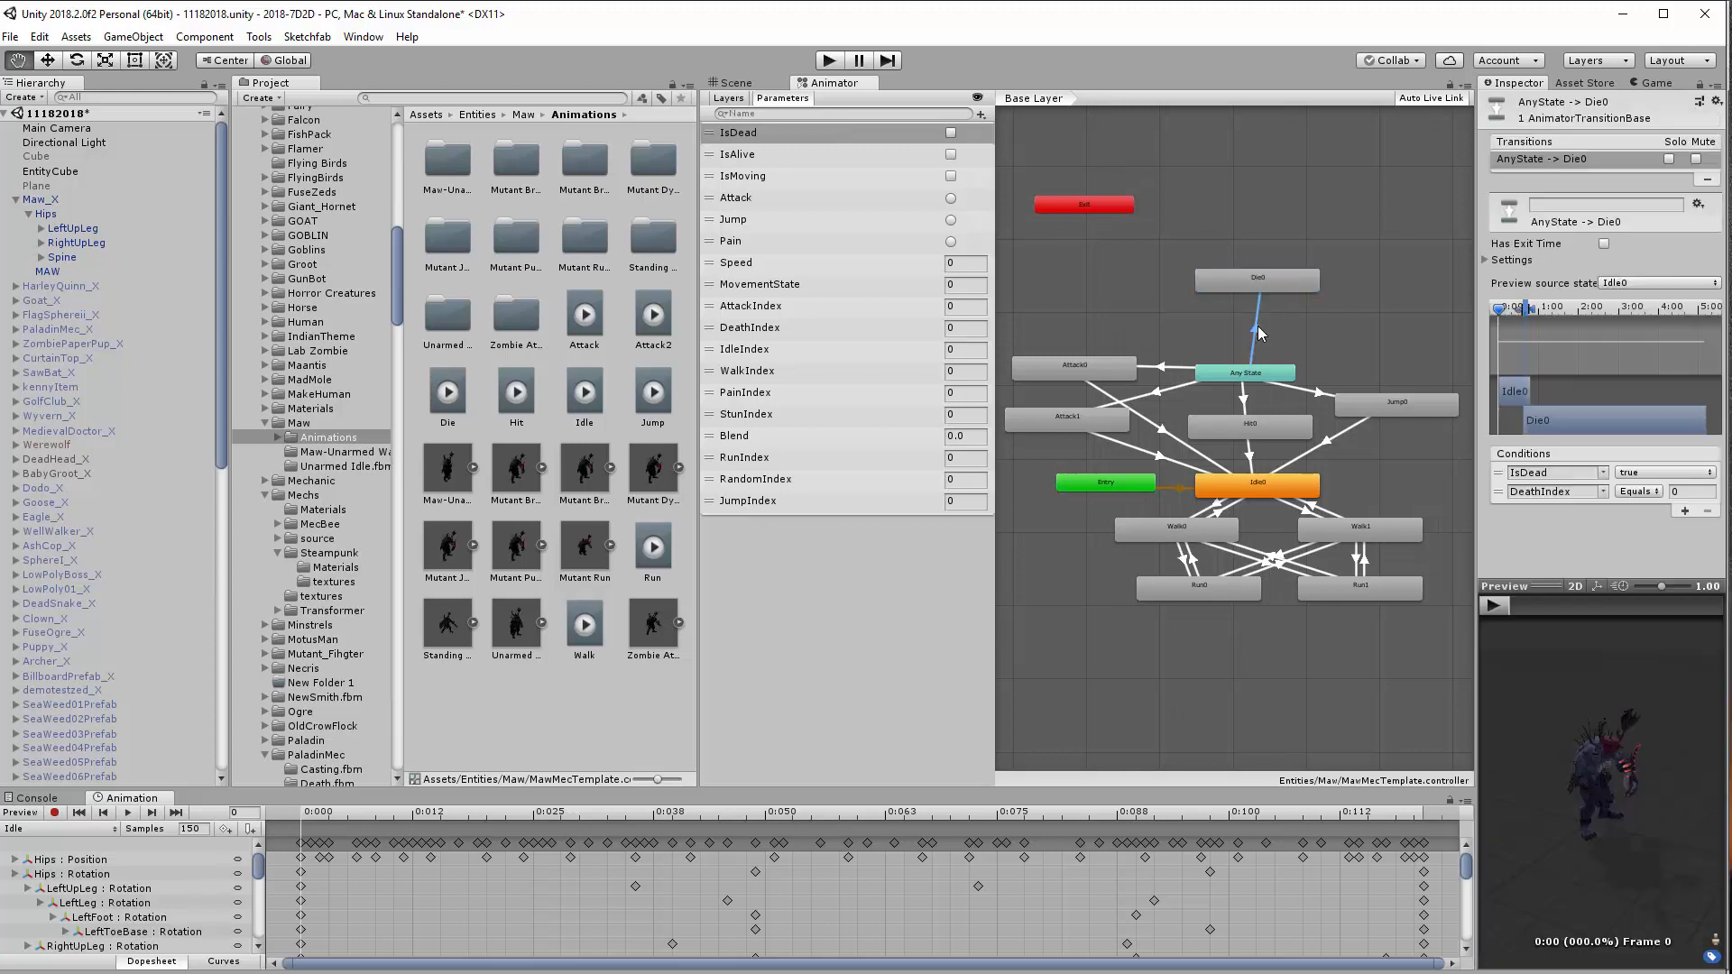
pyautogui.click(1485, 260)
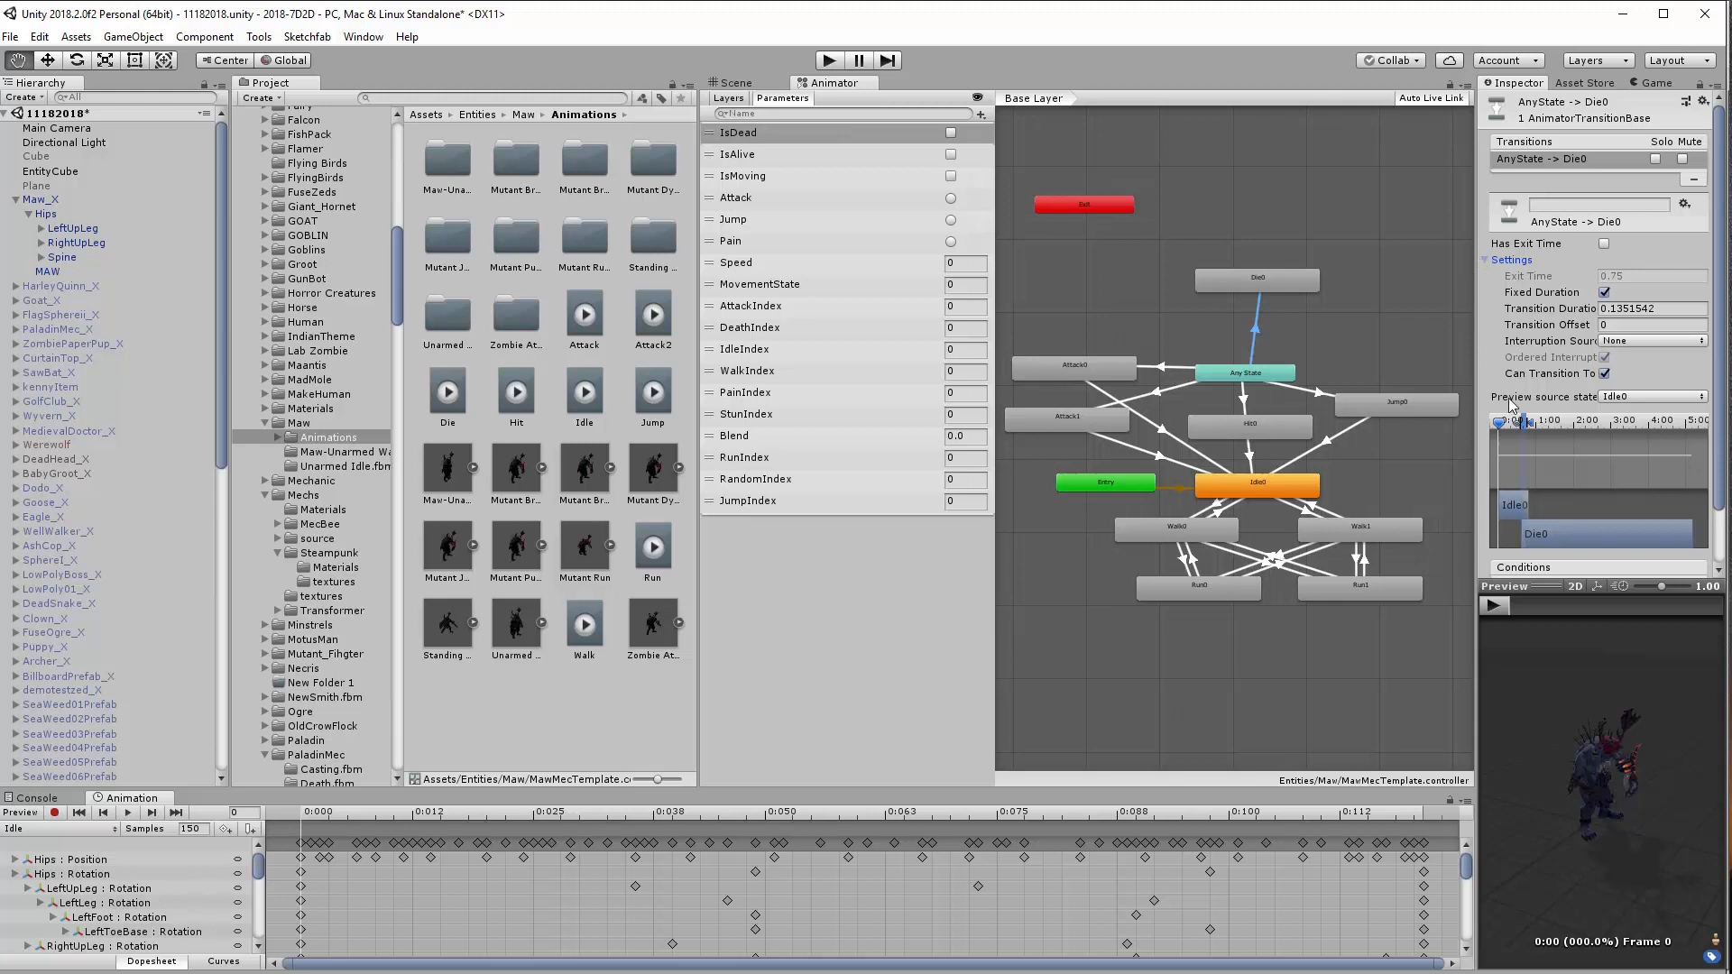
pyautogui.click(1605, 374)
pyautogui.moveTo(1477, 377); pyautogui.dragTo(1215, 344)
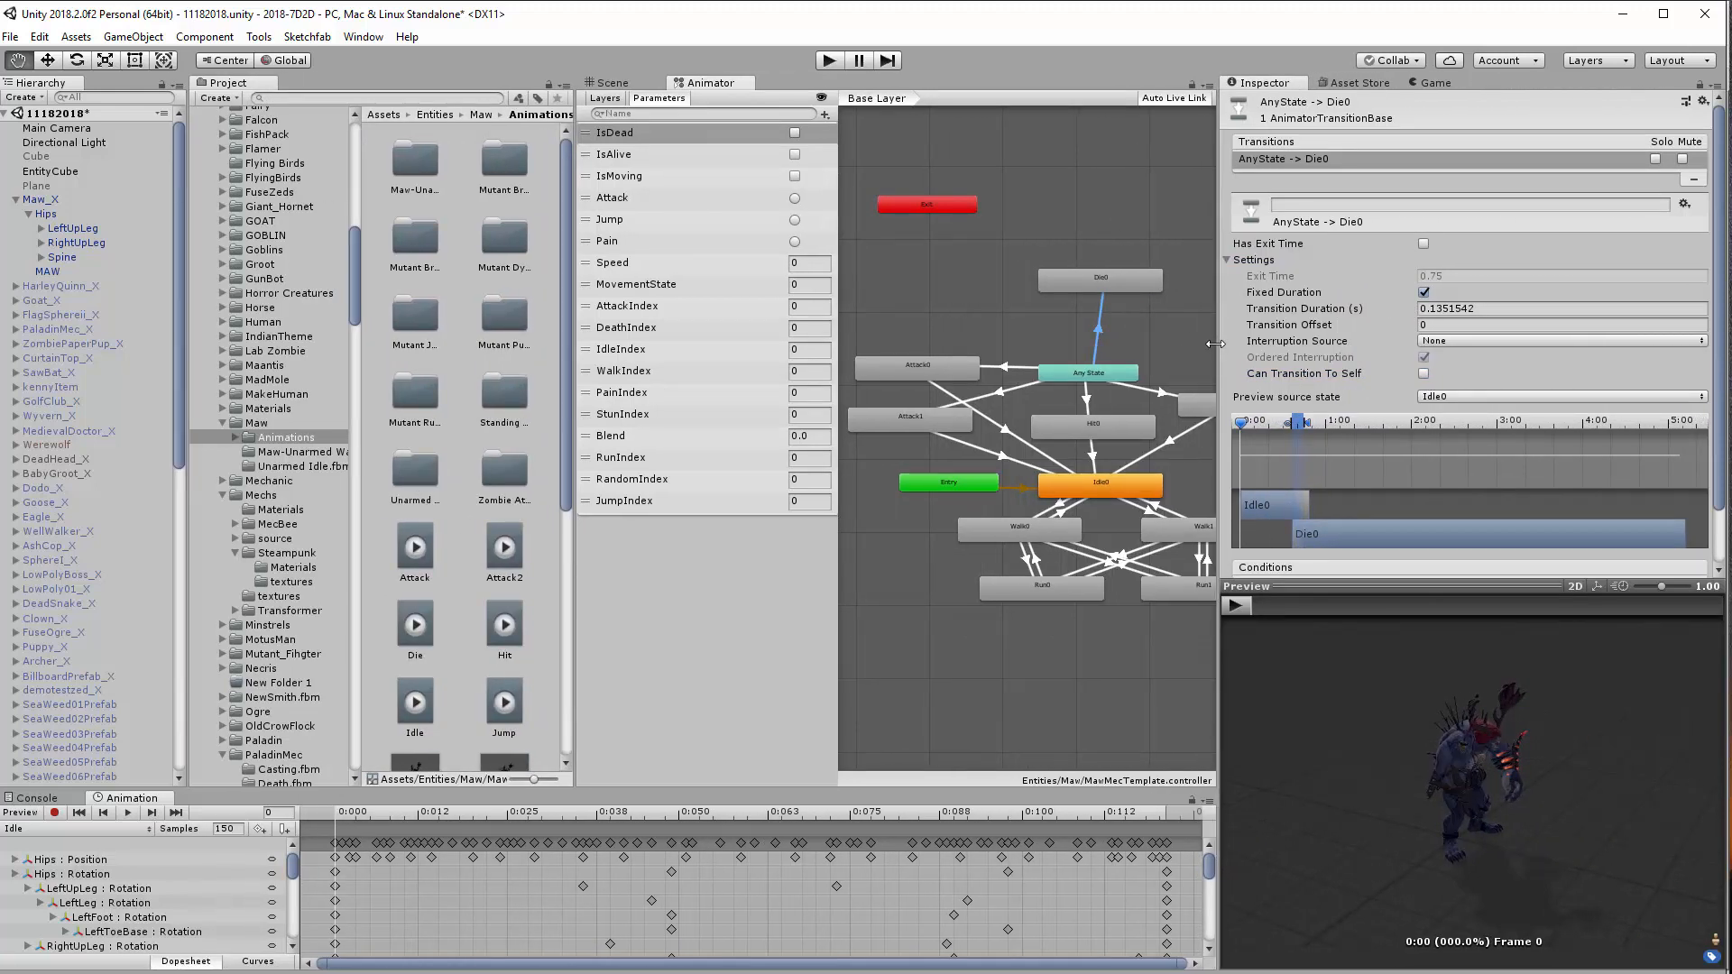
pyautogui.moveTo(1215, 344); pyautogui.dragTo(1505, 352)
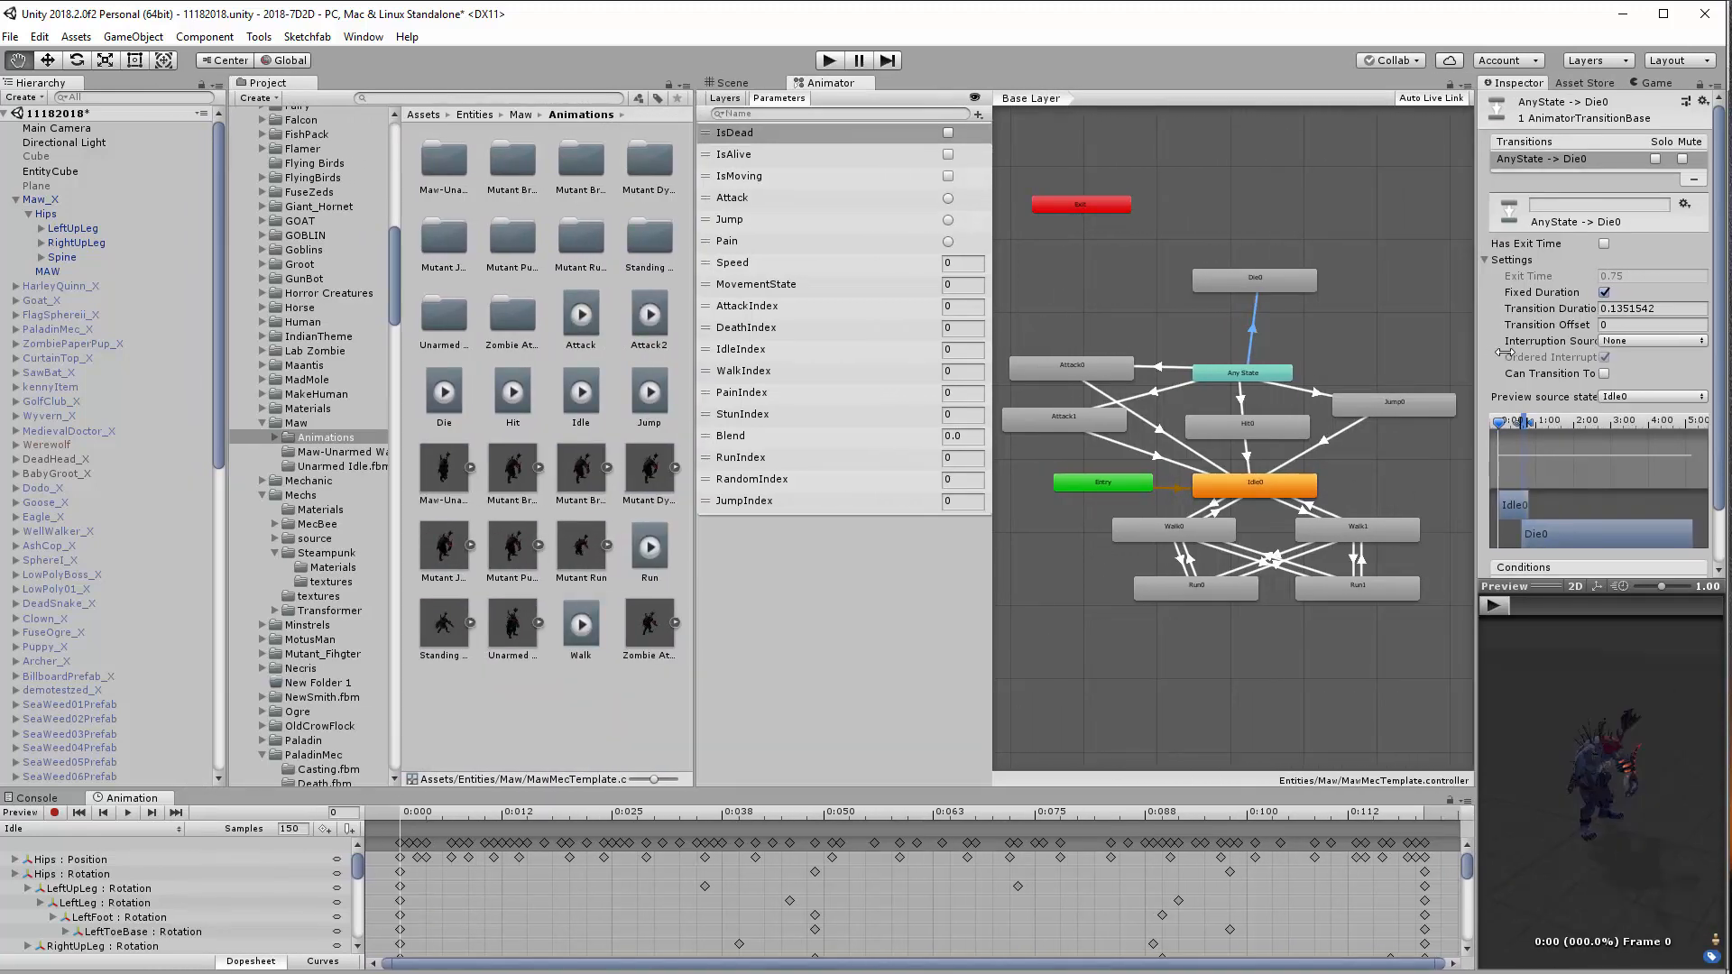
# Retest the death state in play mode with IsDead switched on and left on, then stop playing
pyautogui.click(830, 60)
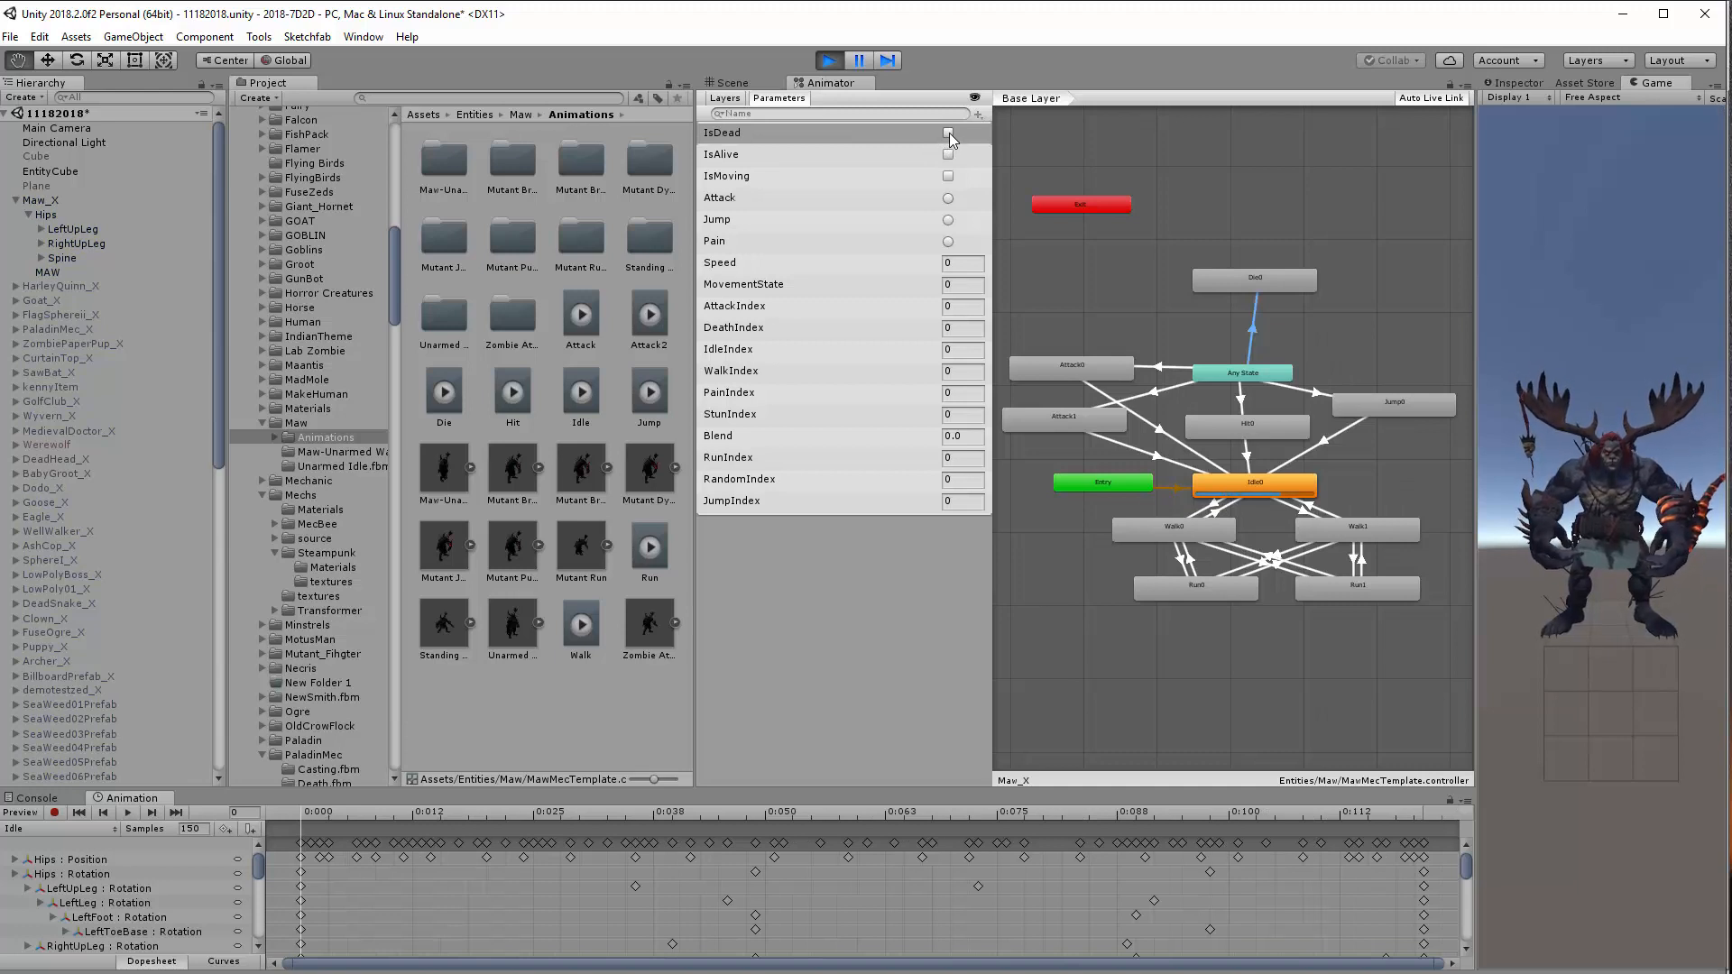
pyautogui.click(948, 132)
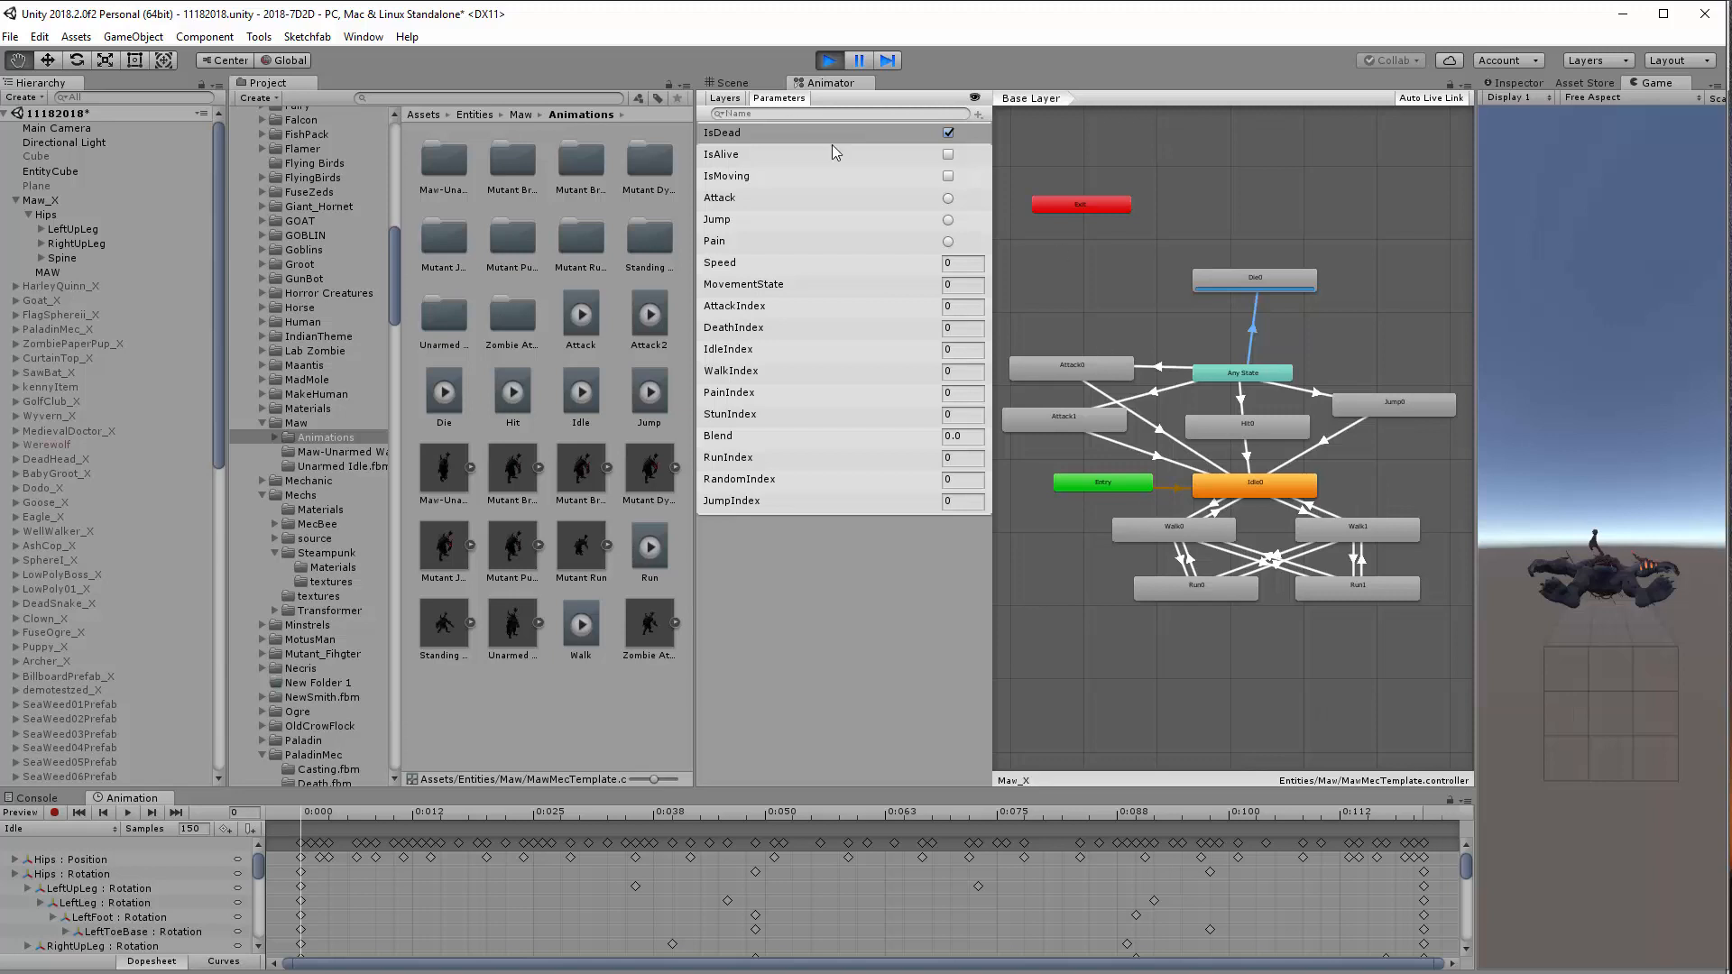
pyautogui.click(829, 60)
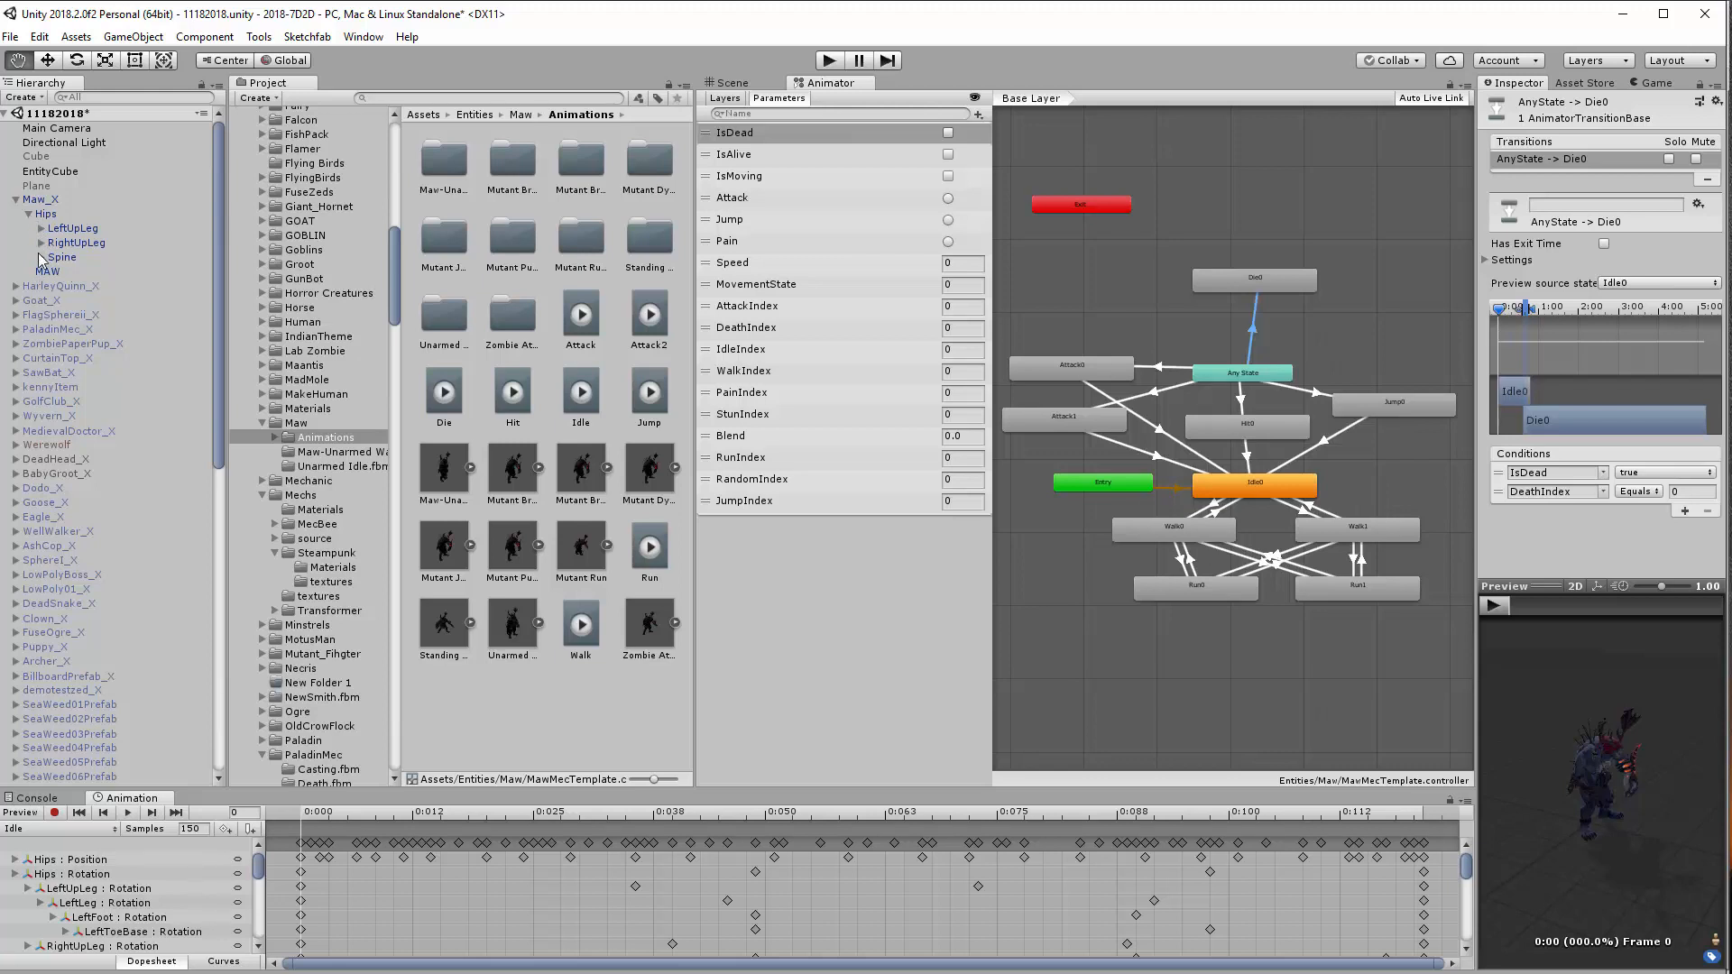
# Expand Maw_X's bone hierarchy from Spine through RightShoulder, RightArm and RightForeArm, and select the RightHand bone
pyautogui.click(41, 257)
pyautogui.click(54, 272)
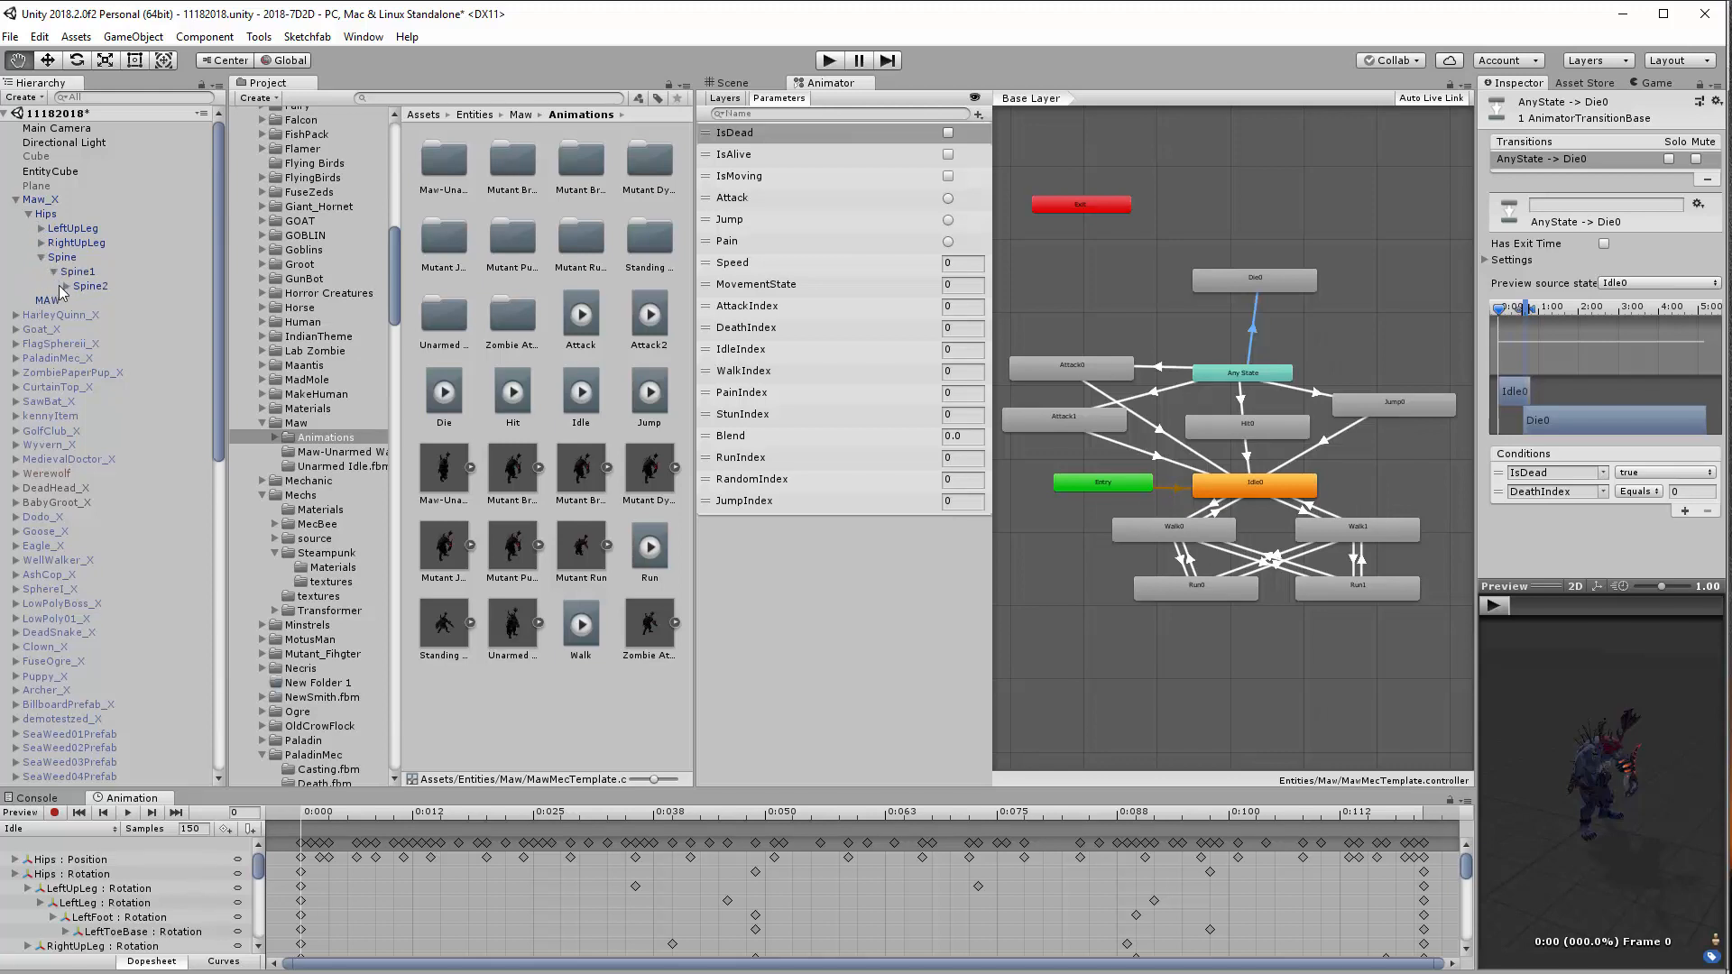
pyautogui.click(67, 287)
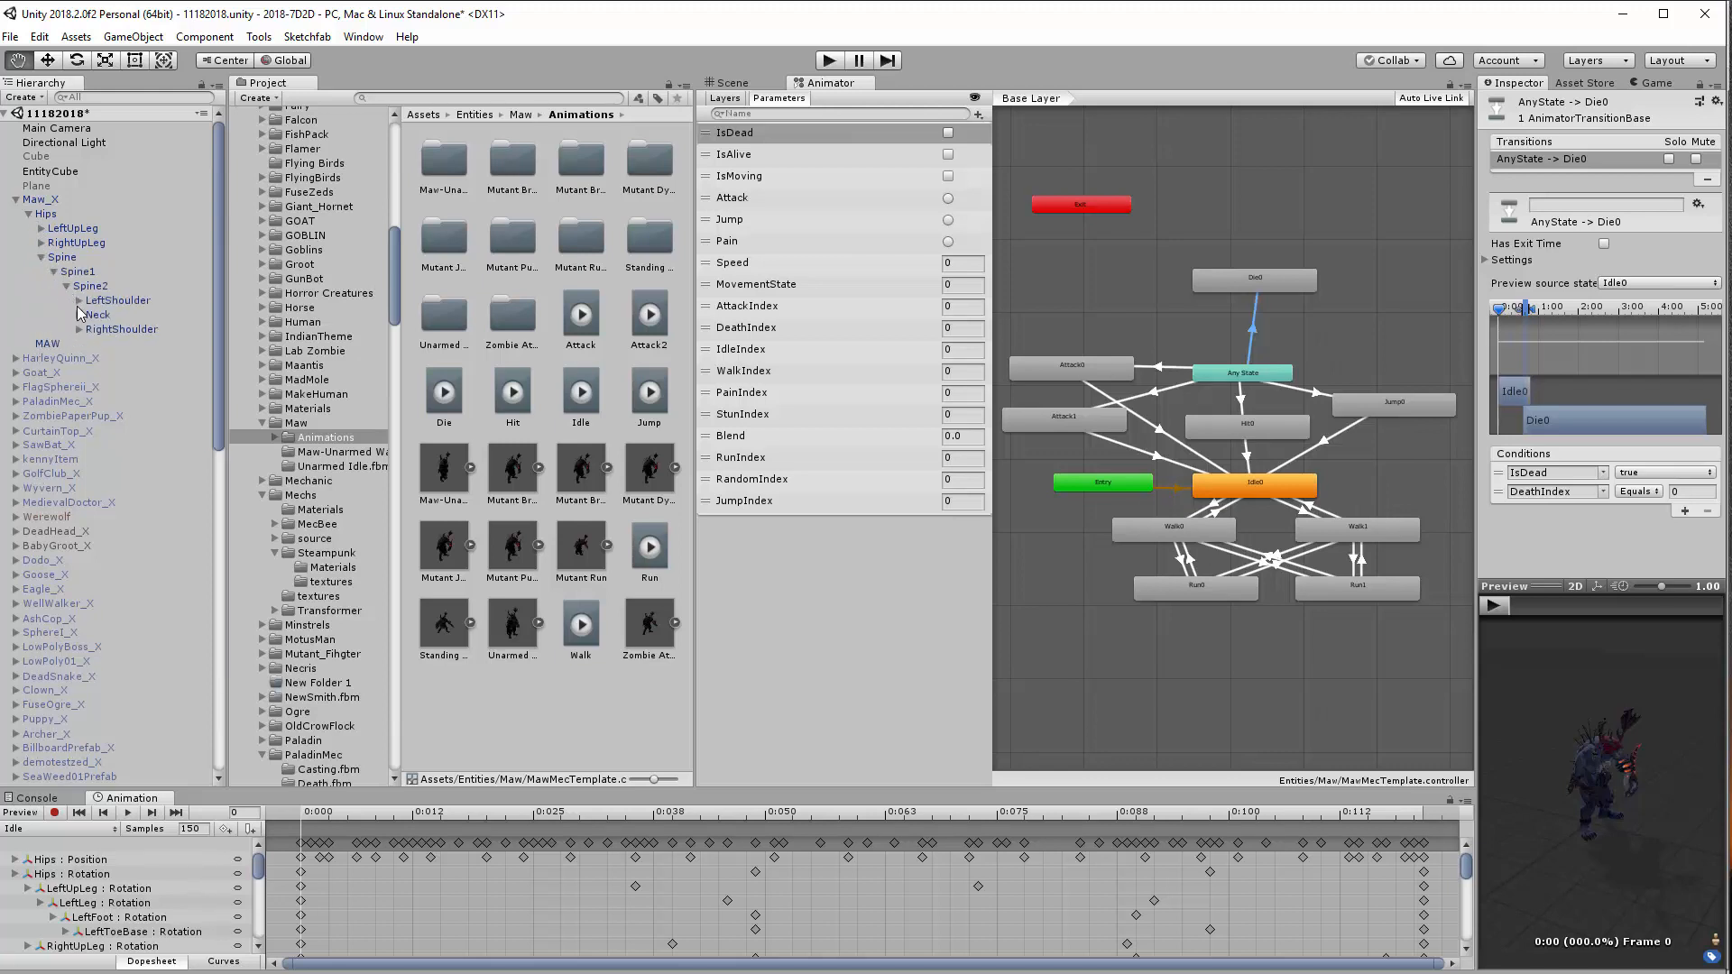
pyautogui.click(78, 330)
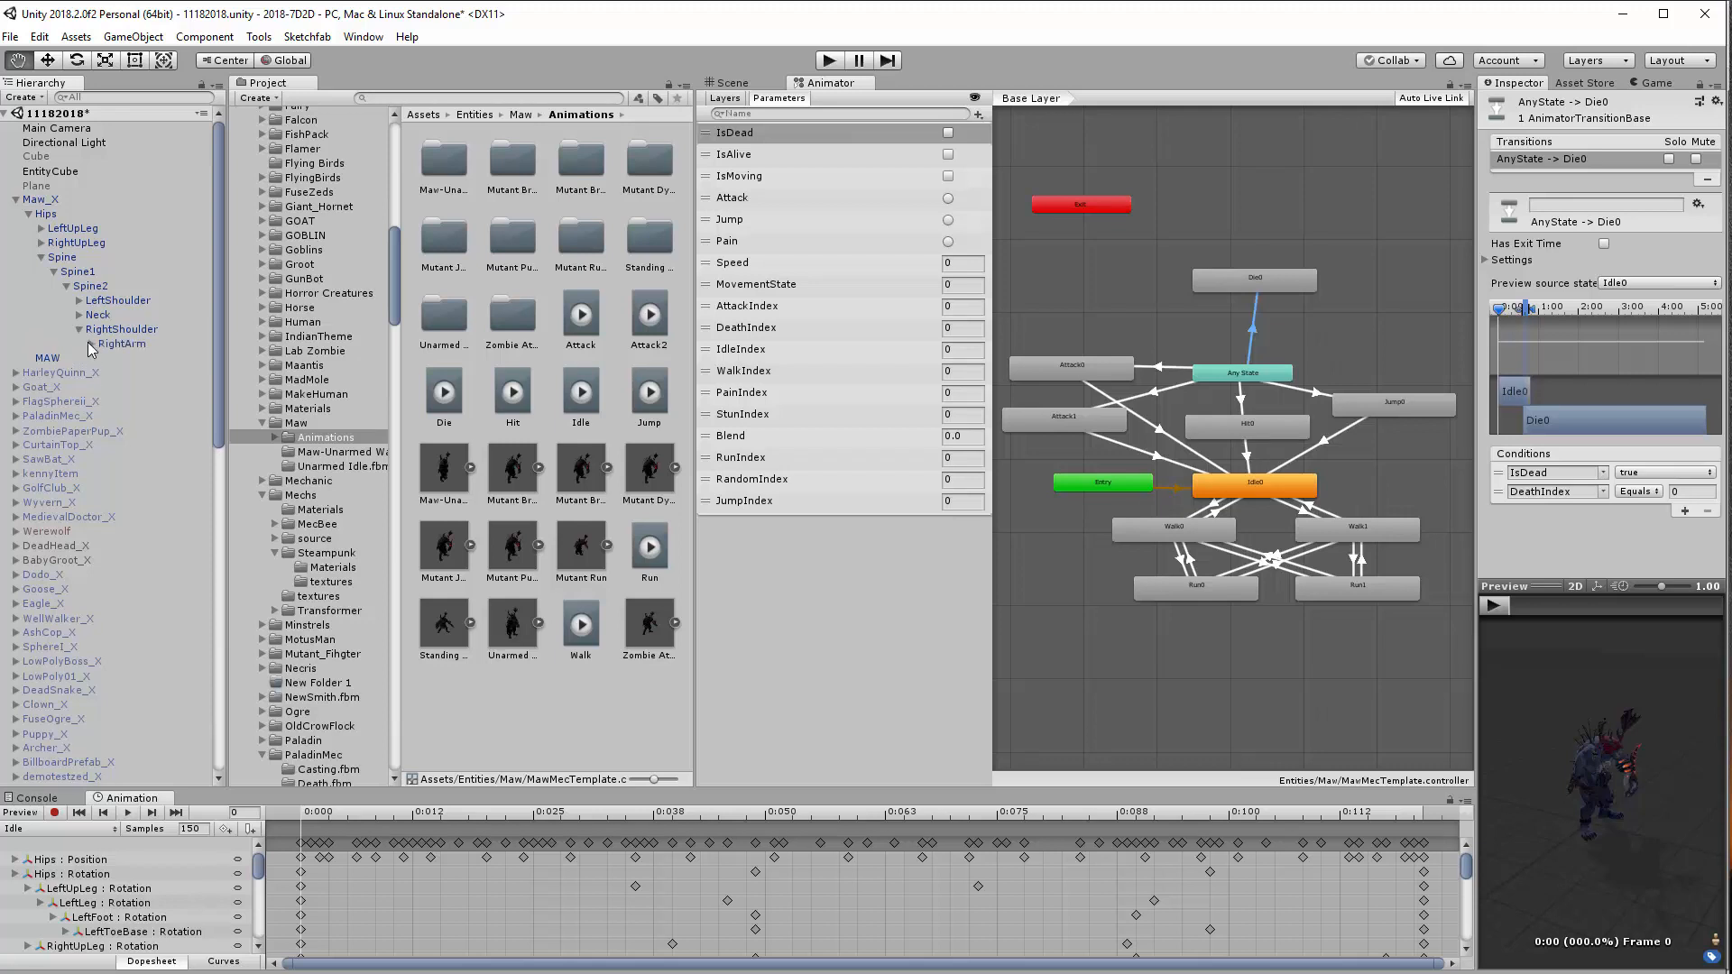
pyautogui.click(89, 343)
pyautogui.click(105, 359)
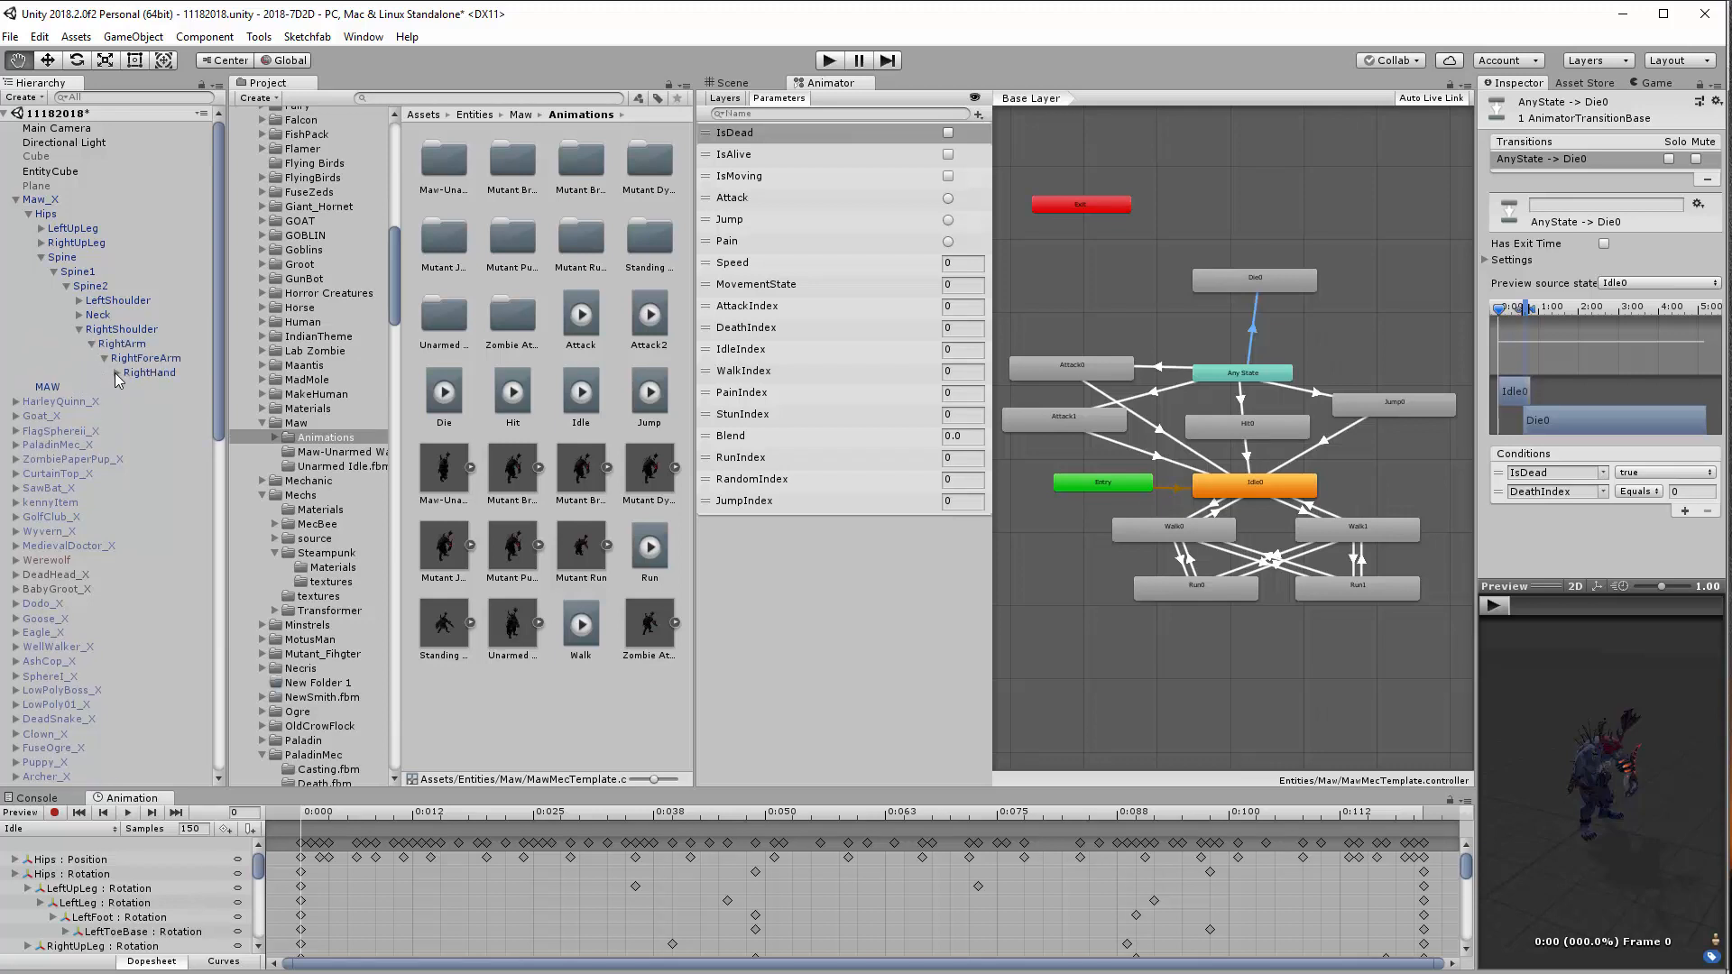
pyautogui.click(115, 373)
pyautogui.click(149, 375)
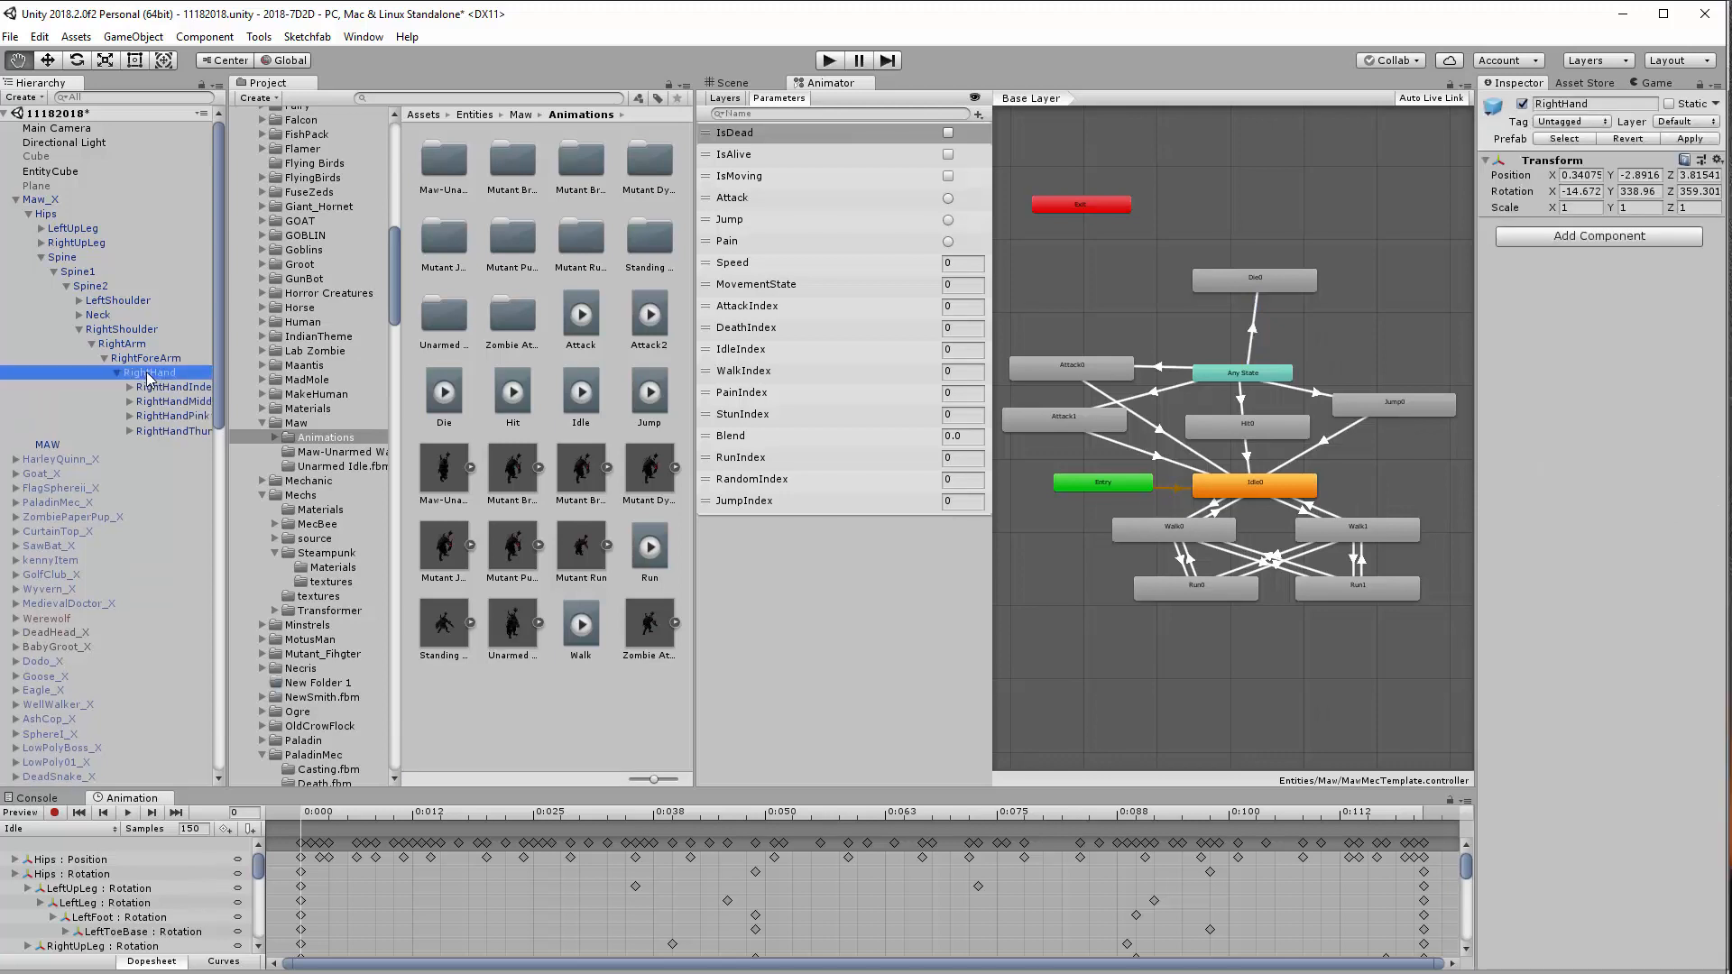
# Create an empty child object under RightHand and name it Muzzle
pyautogui.rightClick(149, 377)
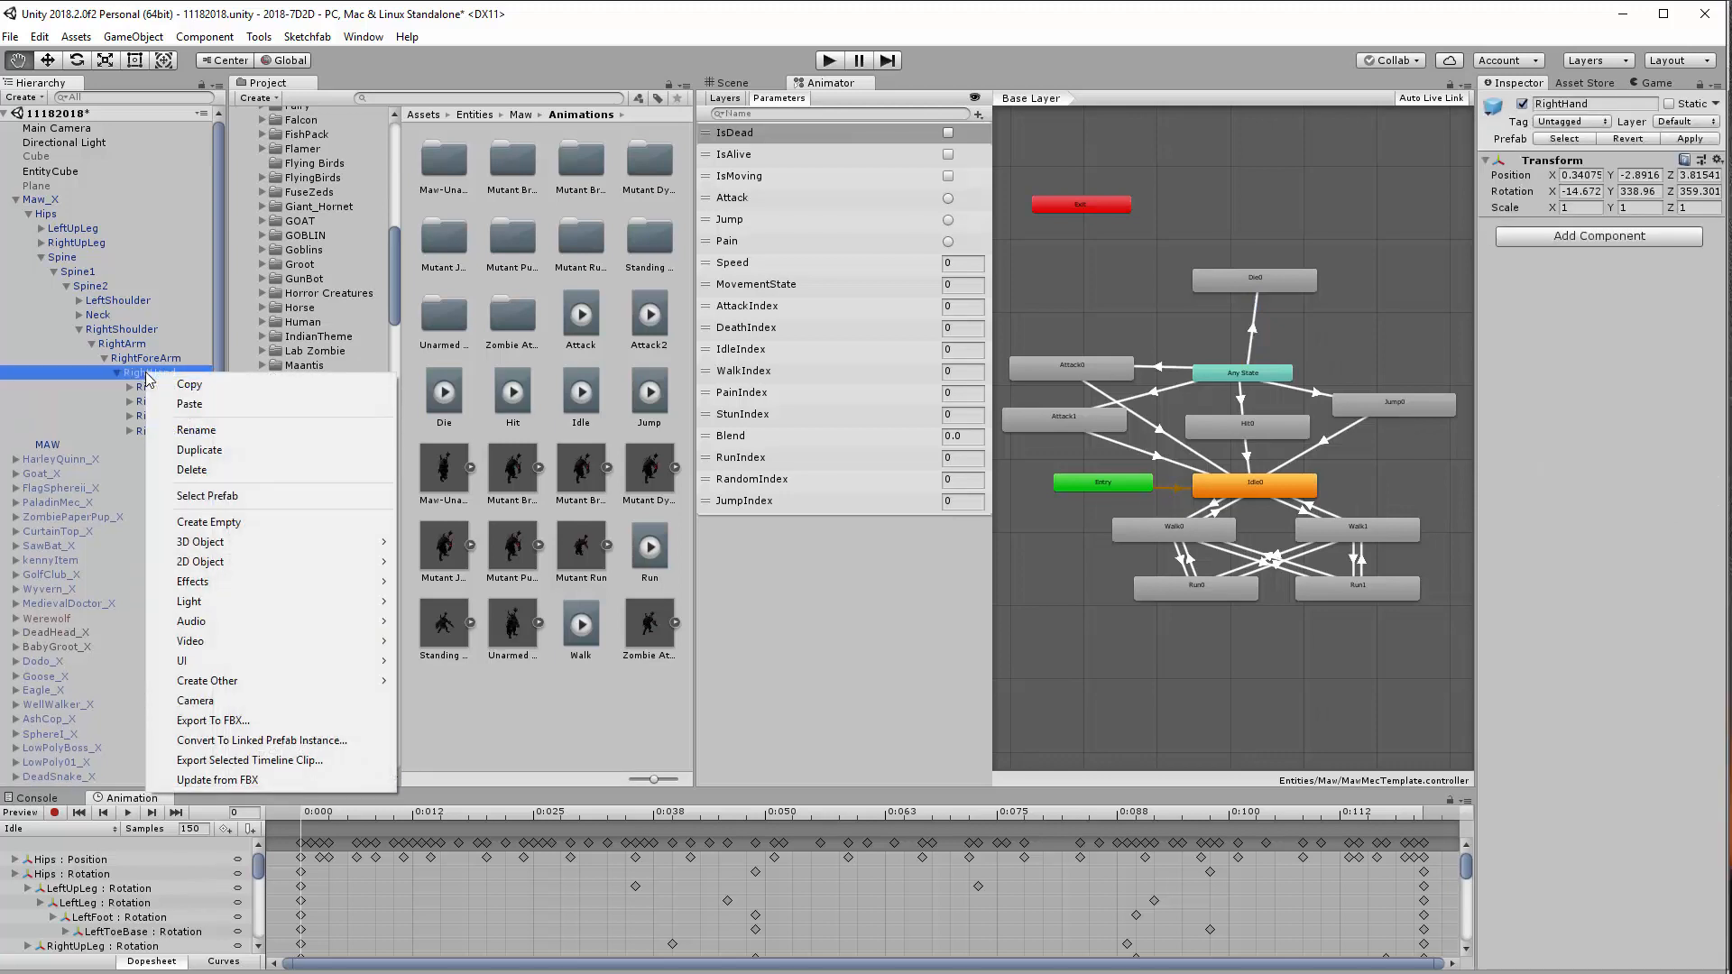
pyautogui.click(199, 522)
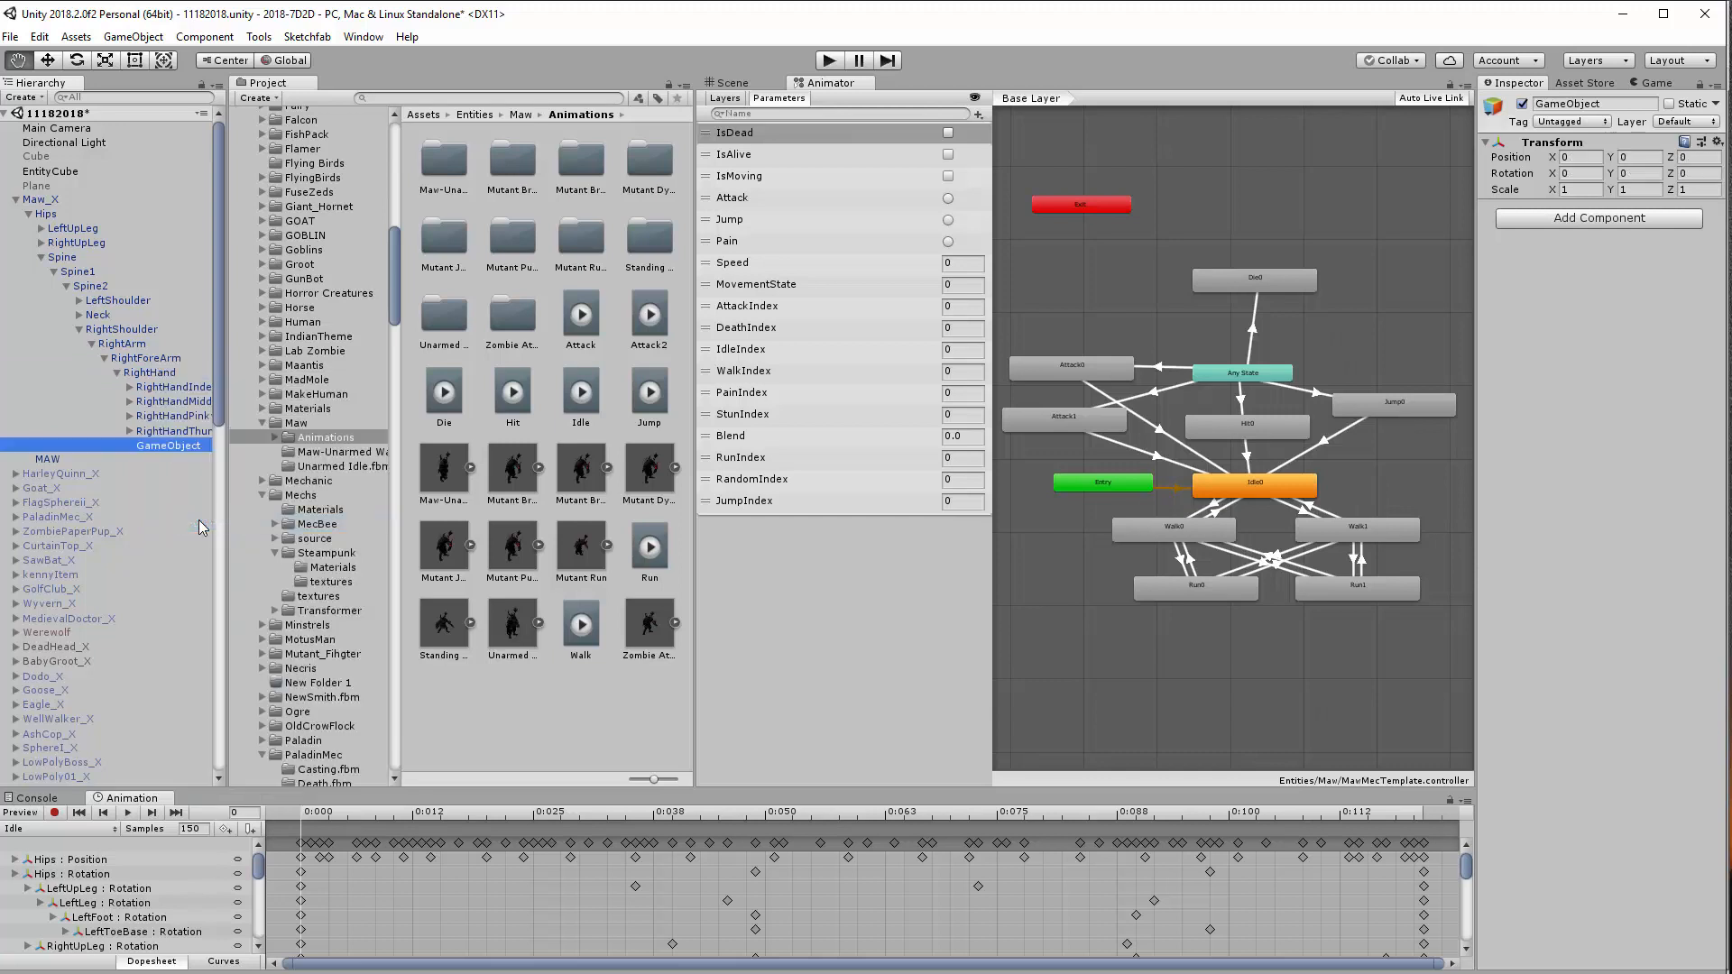
pyautogui.click(173, 446)
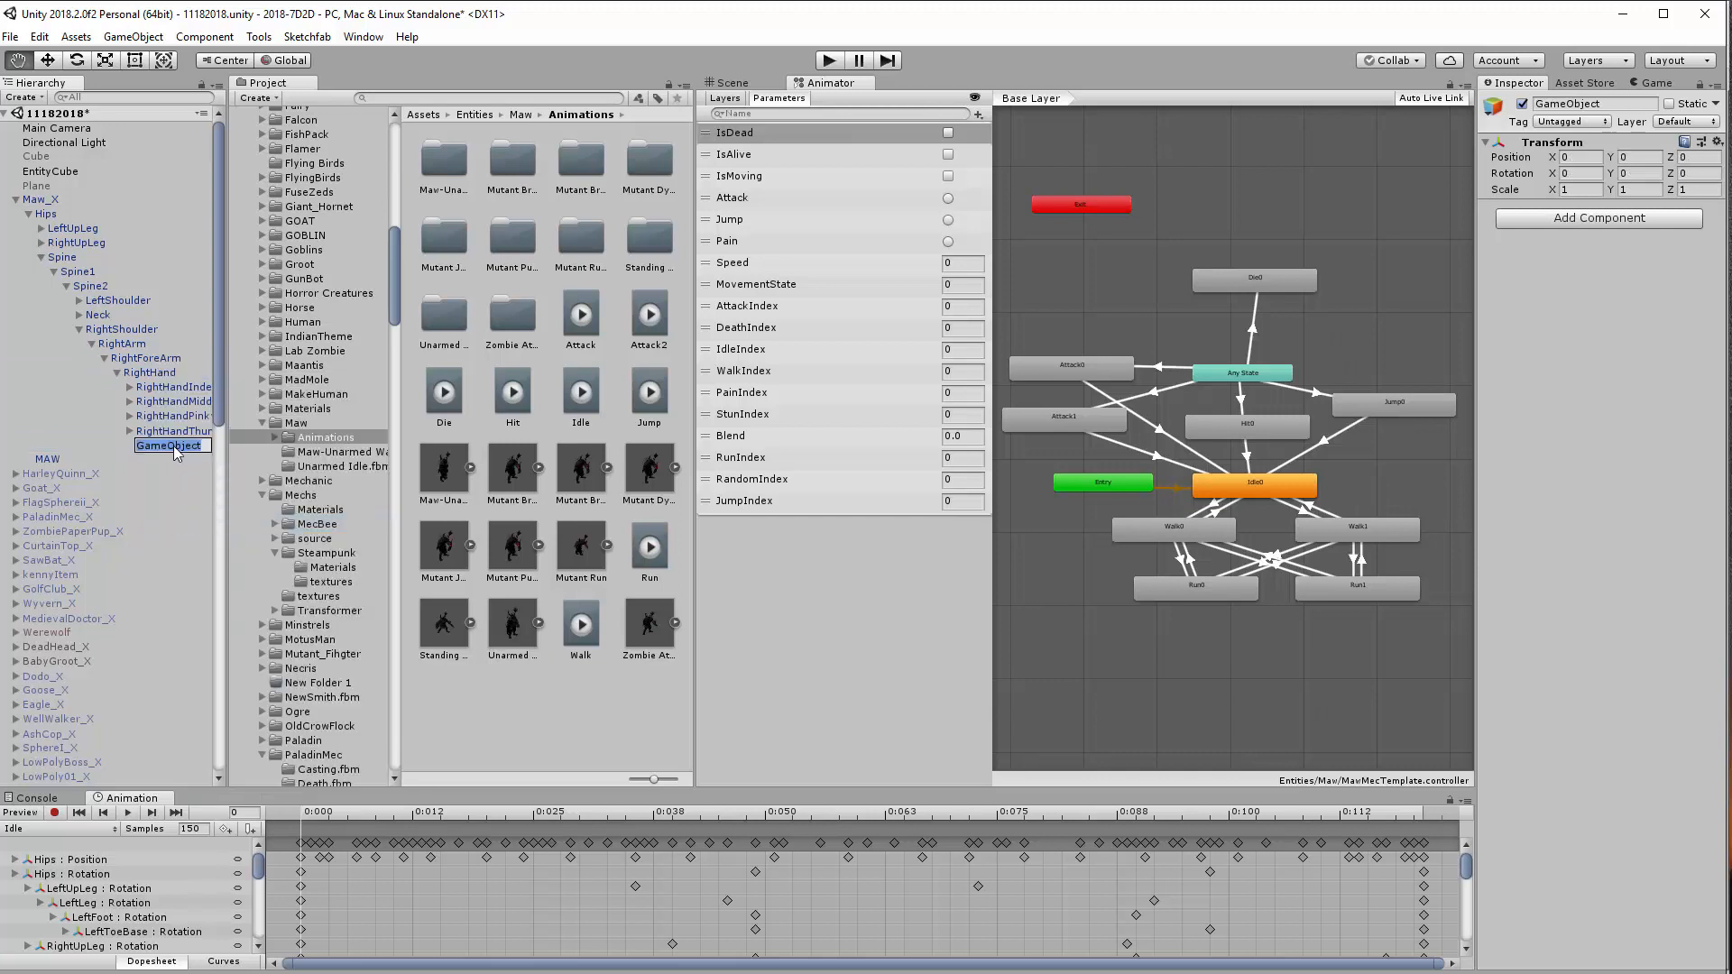
pyautogui.write('Muzzle')
pyautogui.click(164, 486)
pyautogui.click(163, 449)
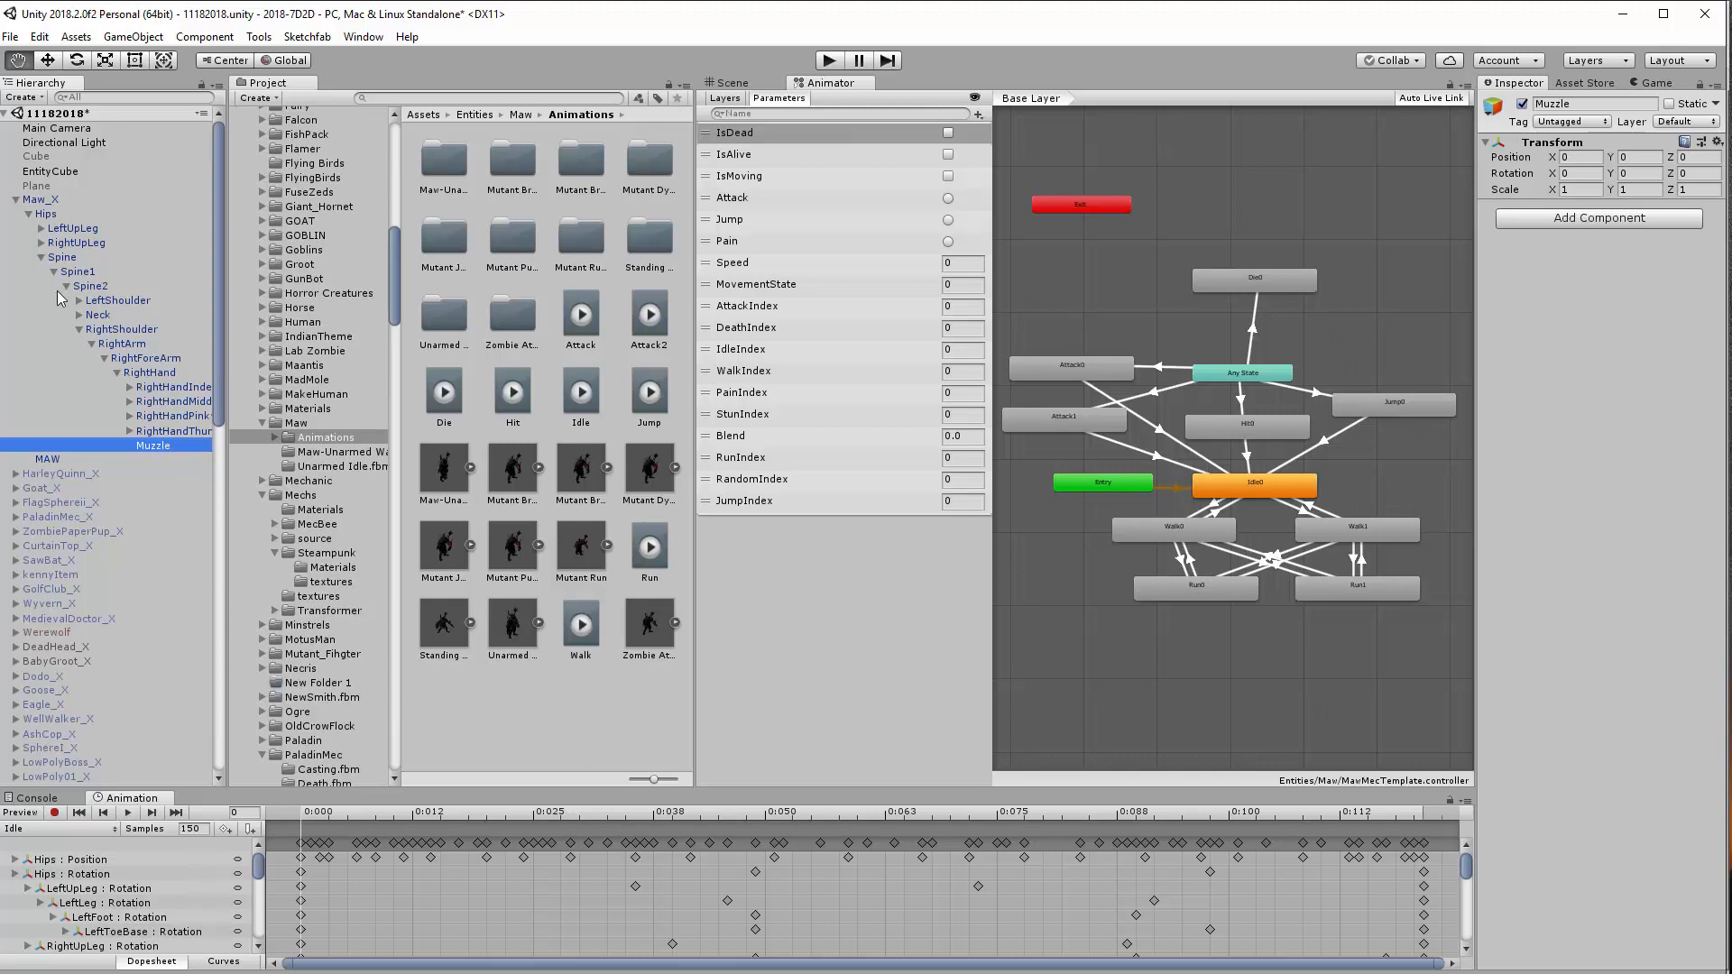
# Remove the legacy Animation component from Maw_X, keeping only its Animator
pyautogui.click(38, 202)
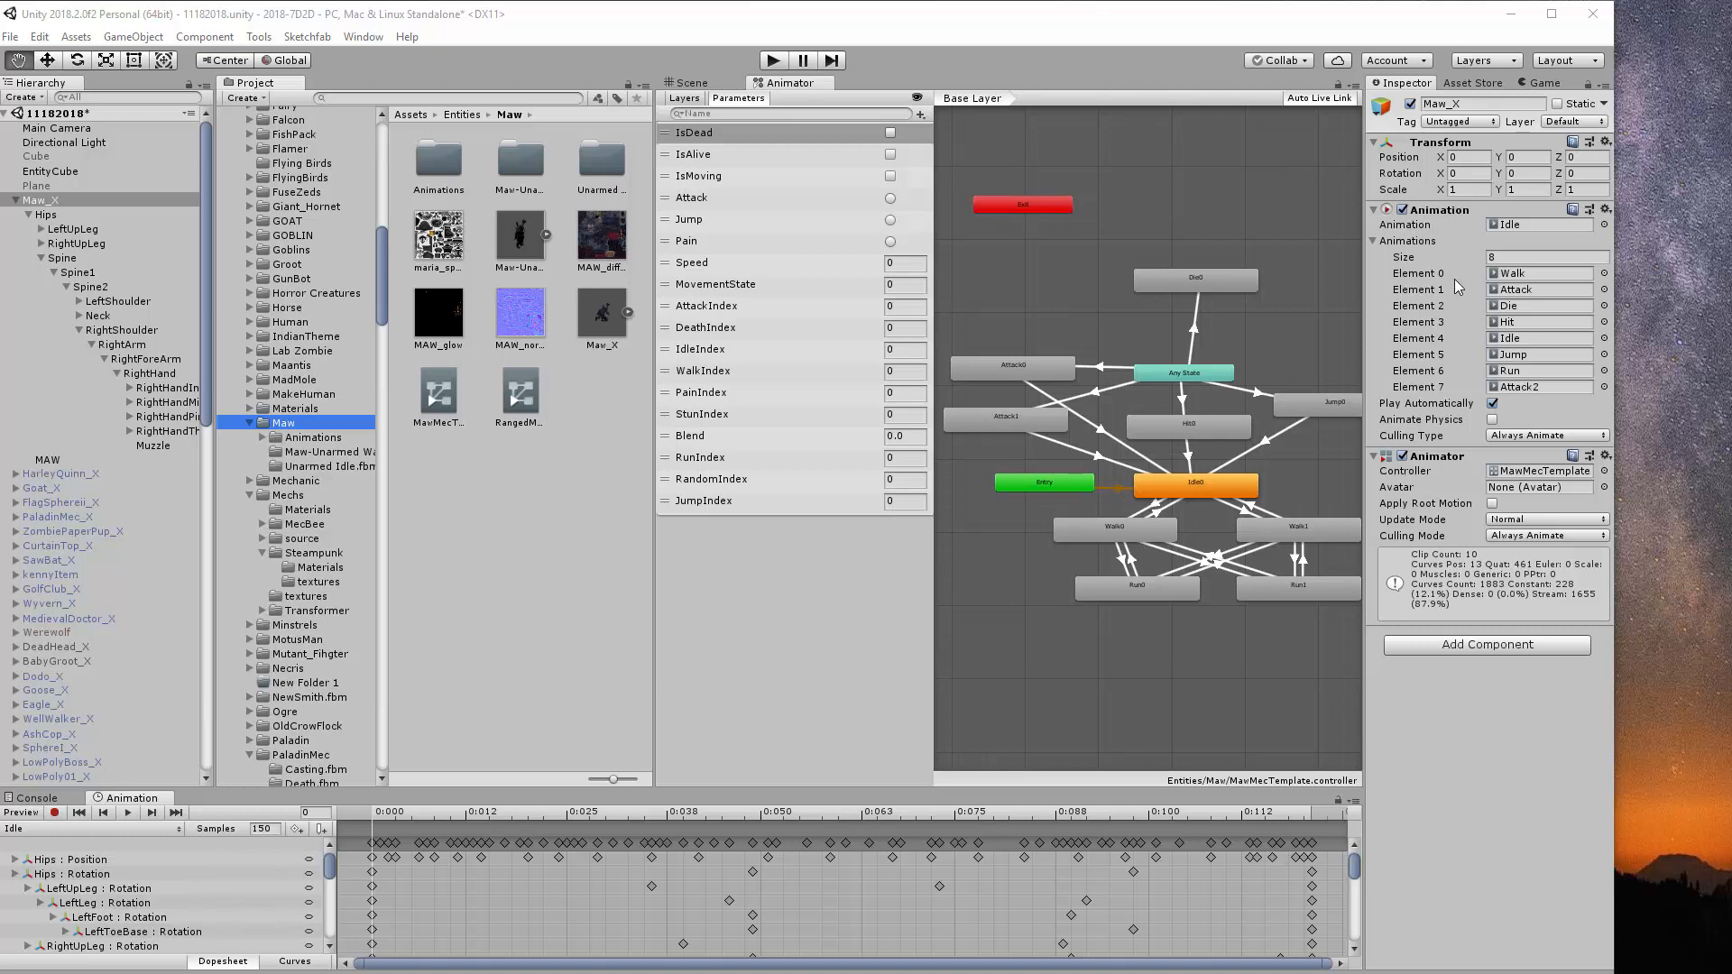
pyautogui.click(1604, 209)
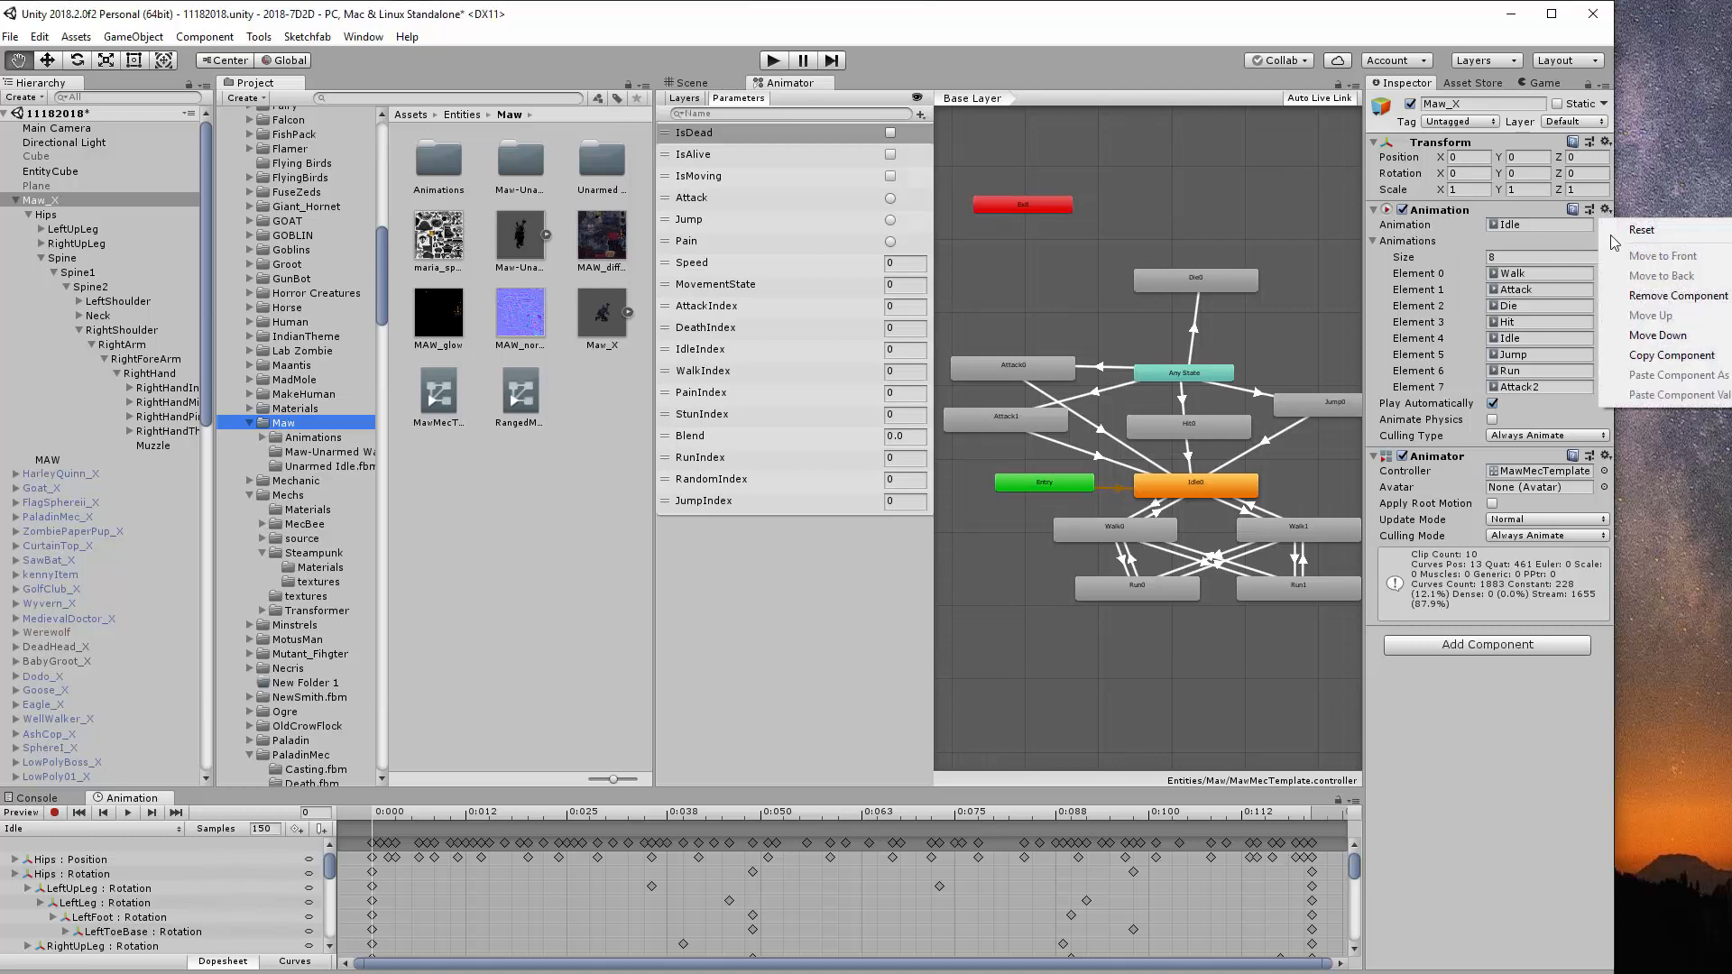
pyautogui.click(1661, 296)
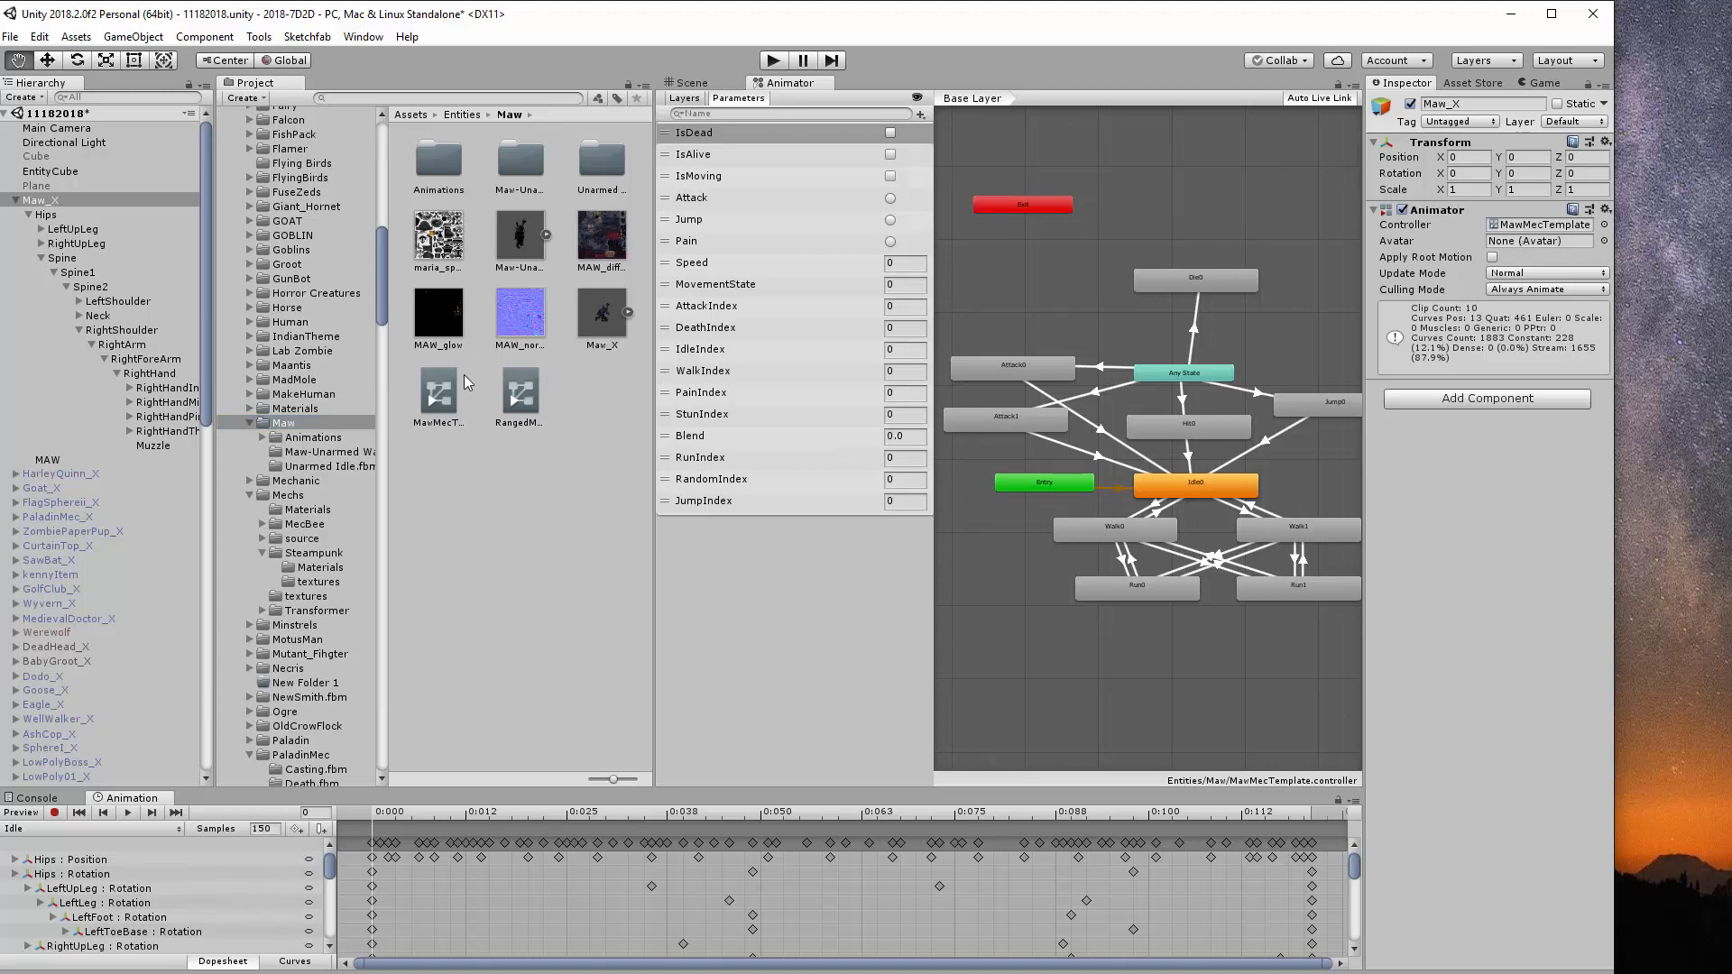
# Assign the Maw-Unarmed Walk Forward avatar from the Maw Animations folder to the Avatar setting of Maw_X's Animator
pyautogui.click(298, 439)
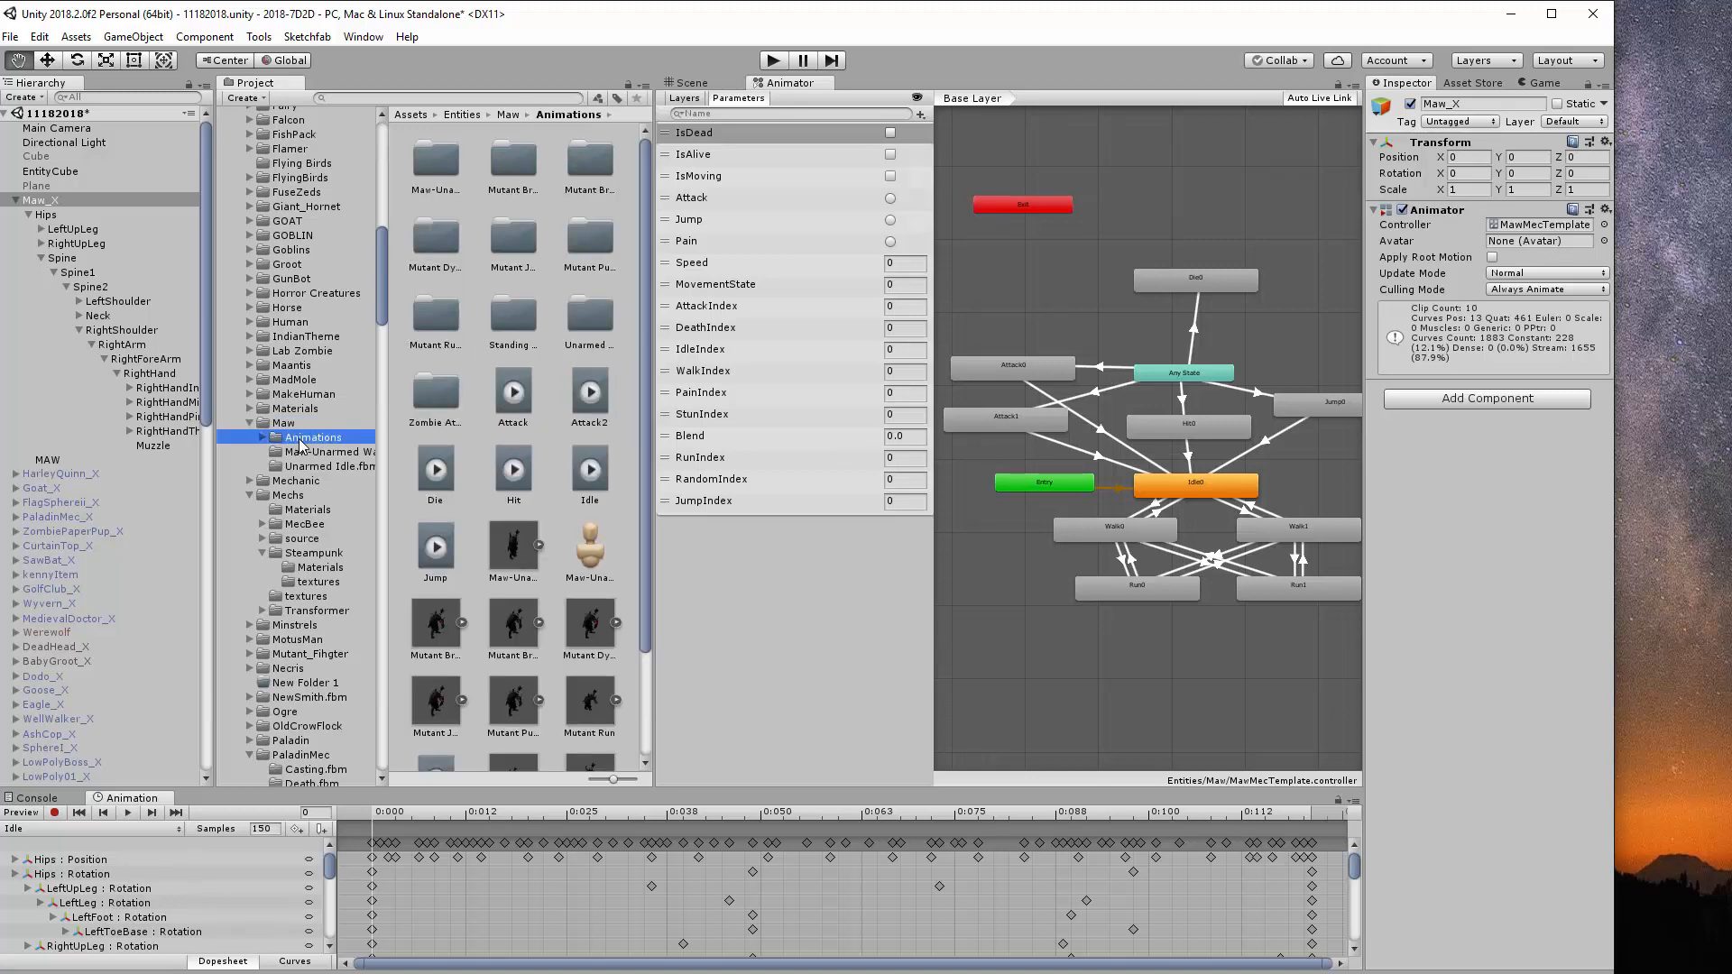
pyautogui.click(538, 545)
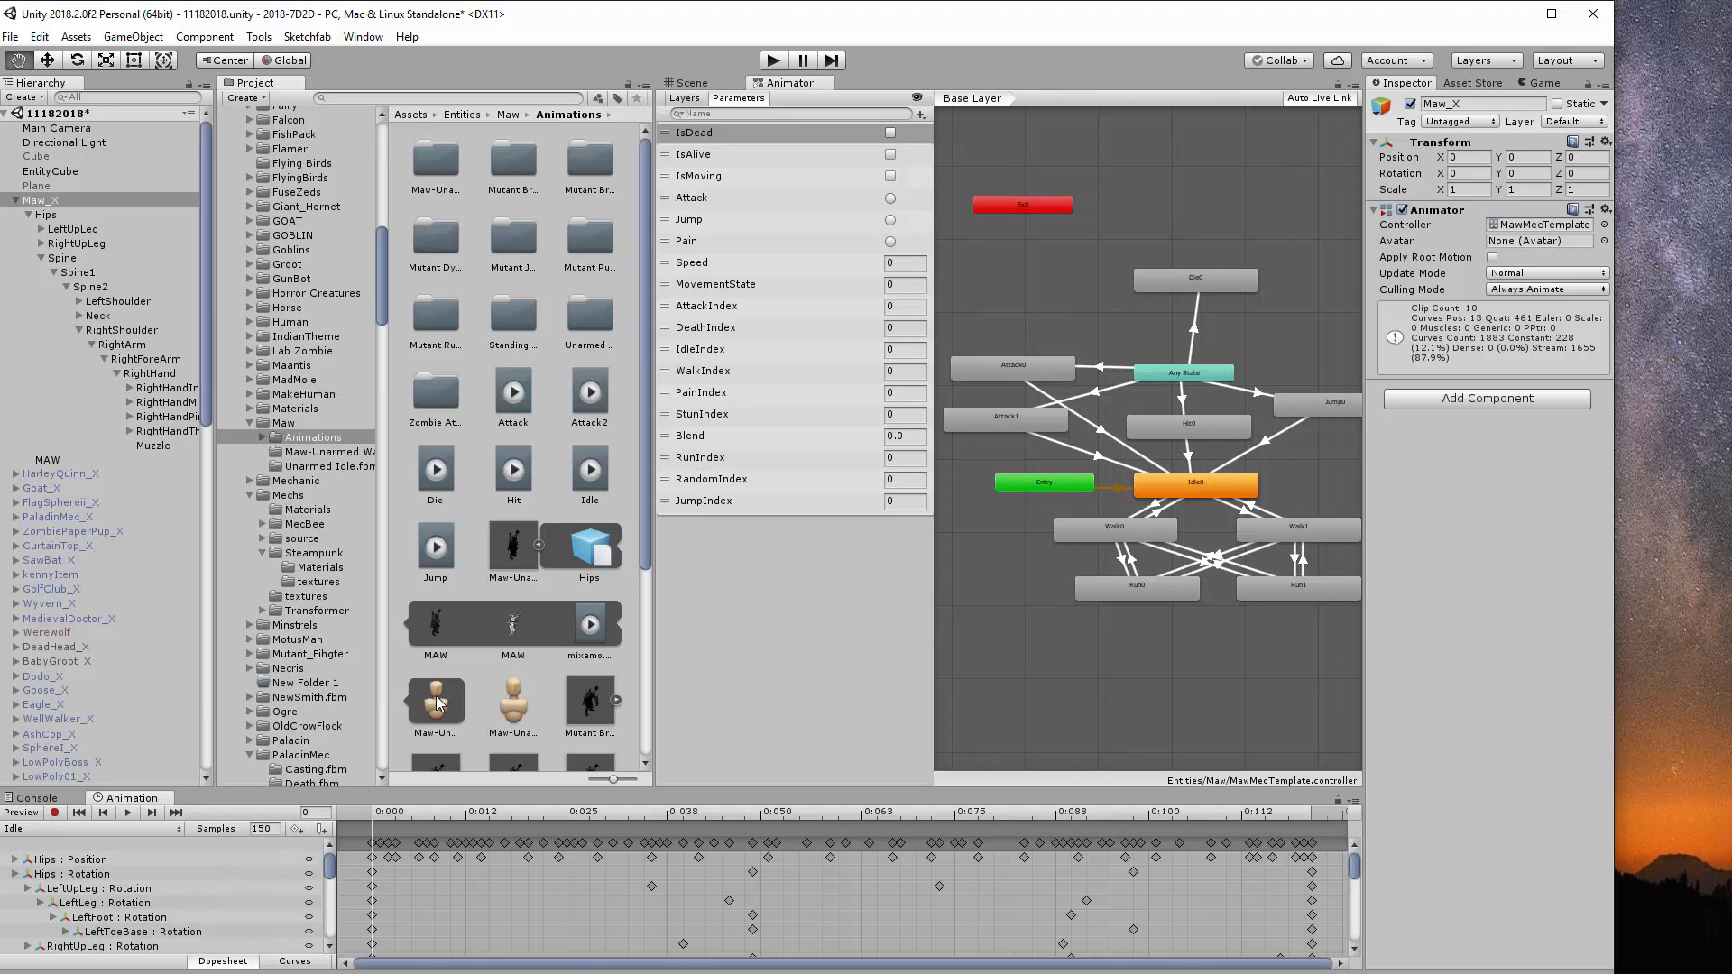
pyautogui.scroll(-3, 535, 648)
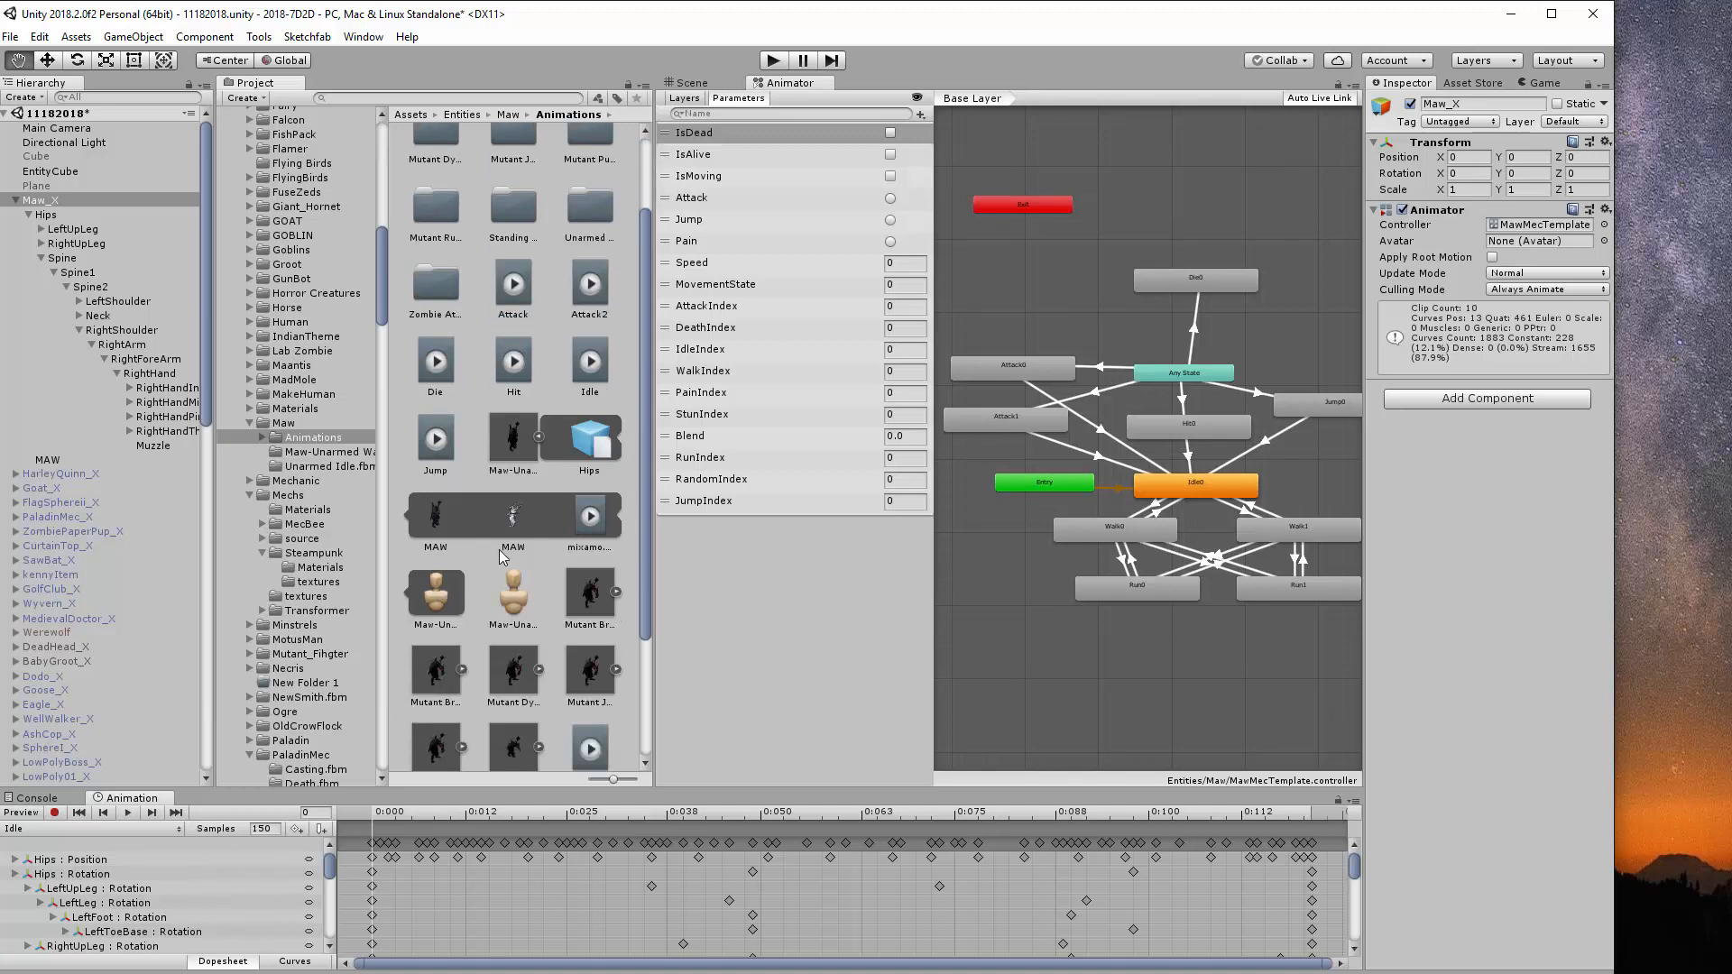
pyautogui.click(516, 590)
pyautogui.scroll(-4, 516, 590)
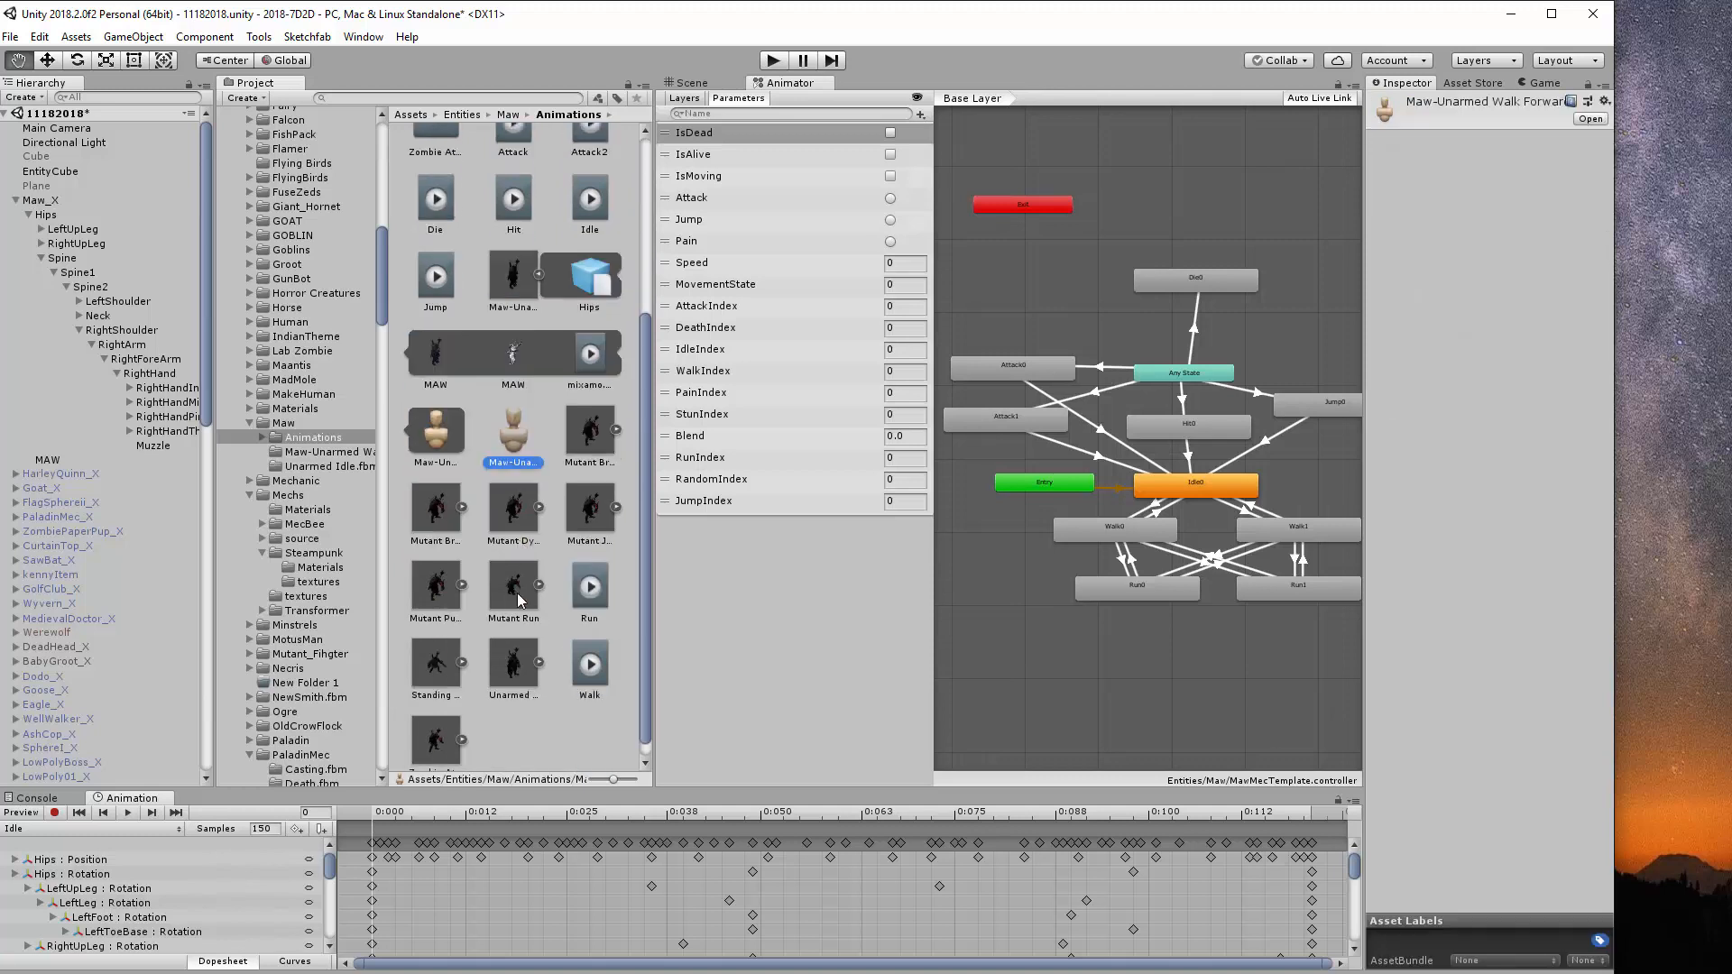
pyautogui.scroll(4, 516, 438)
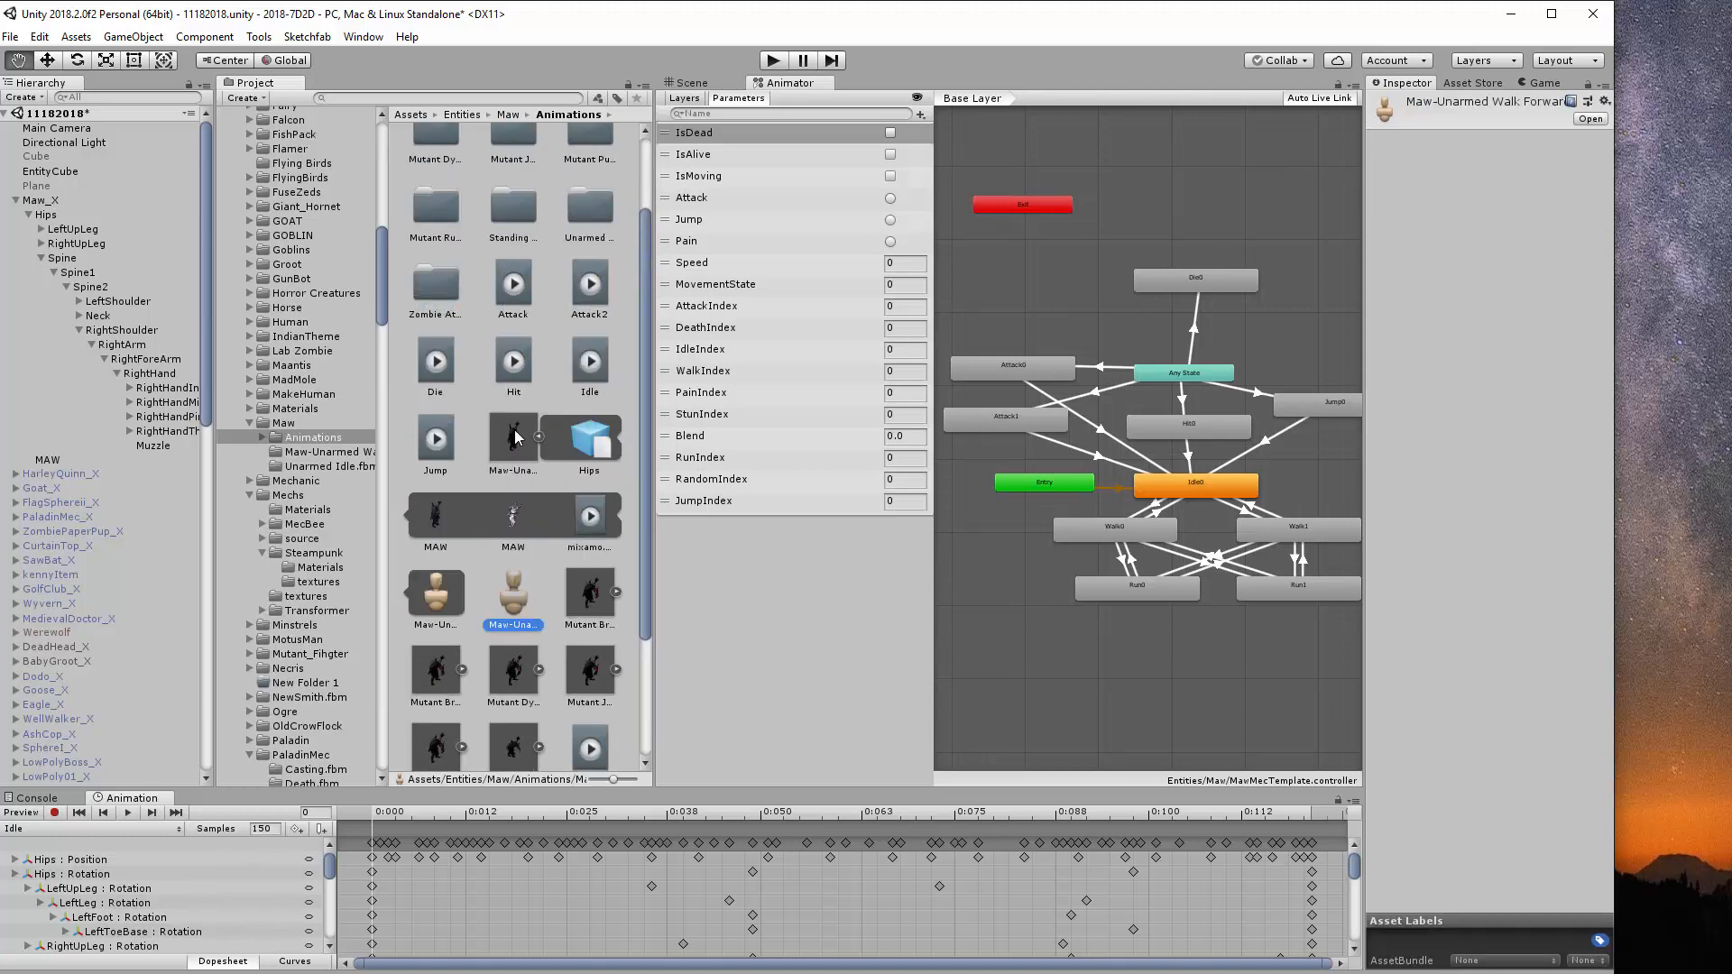
pyautogui.click(45, 200)
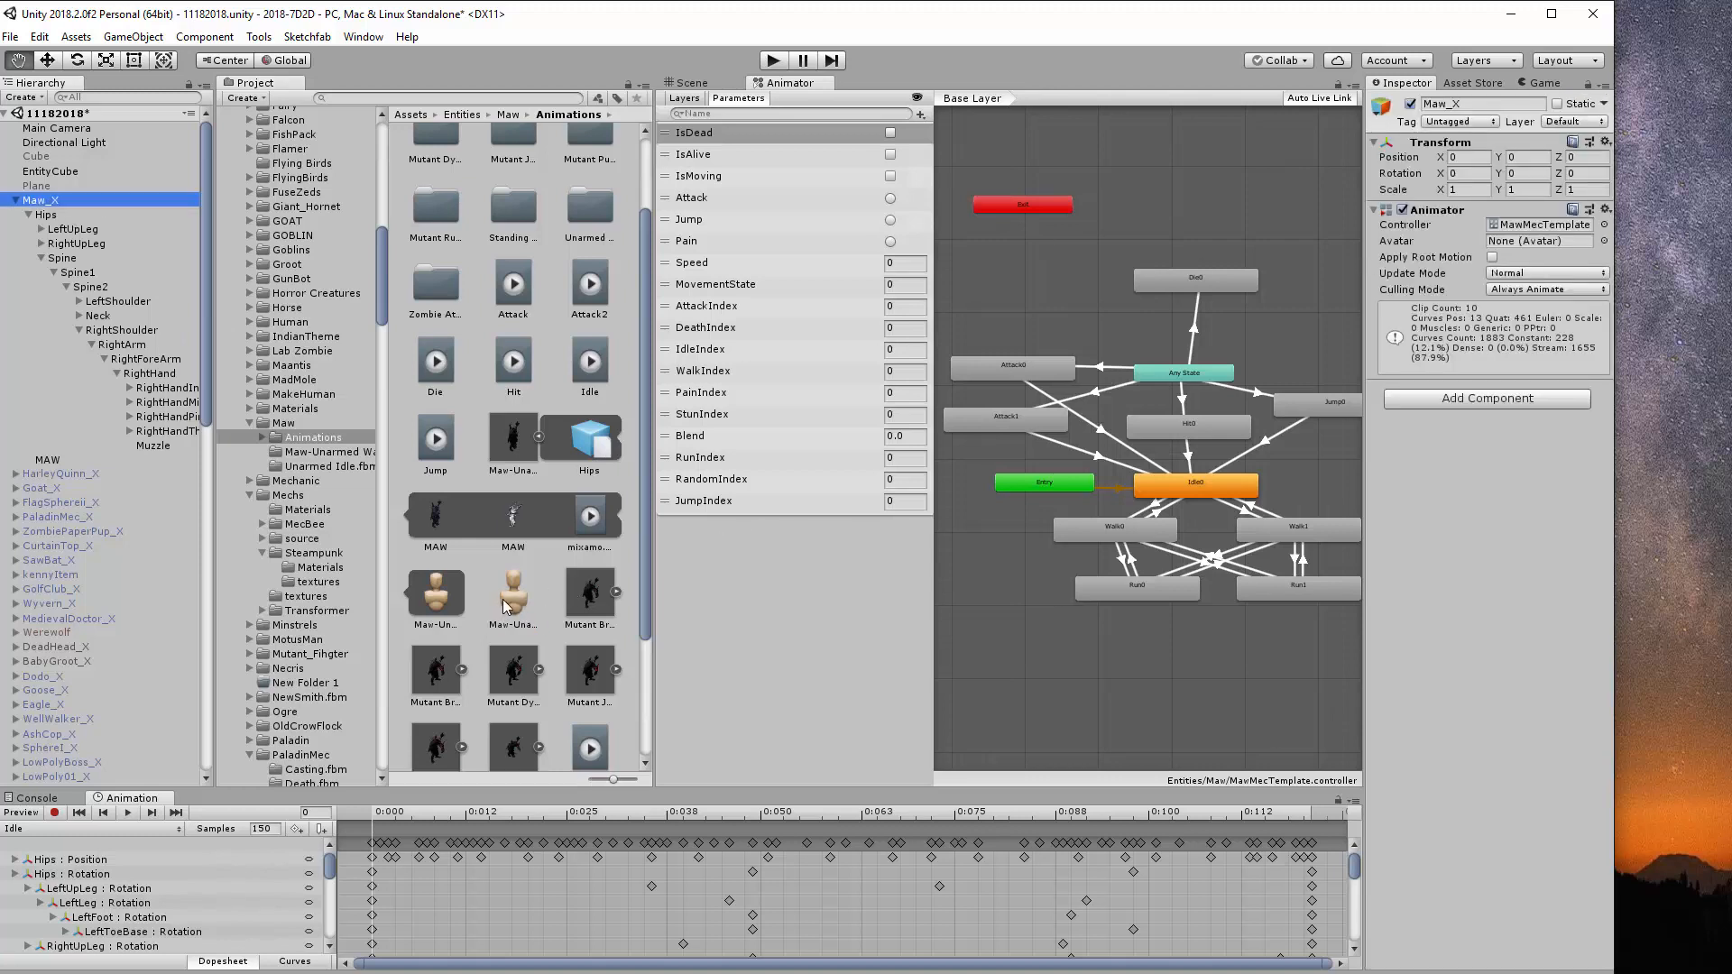
pyautogui.moveTo(505, 606); pyautogui.dragTo(1521, 254)
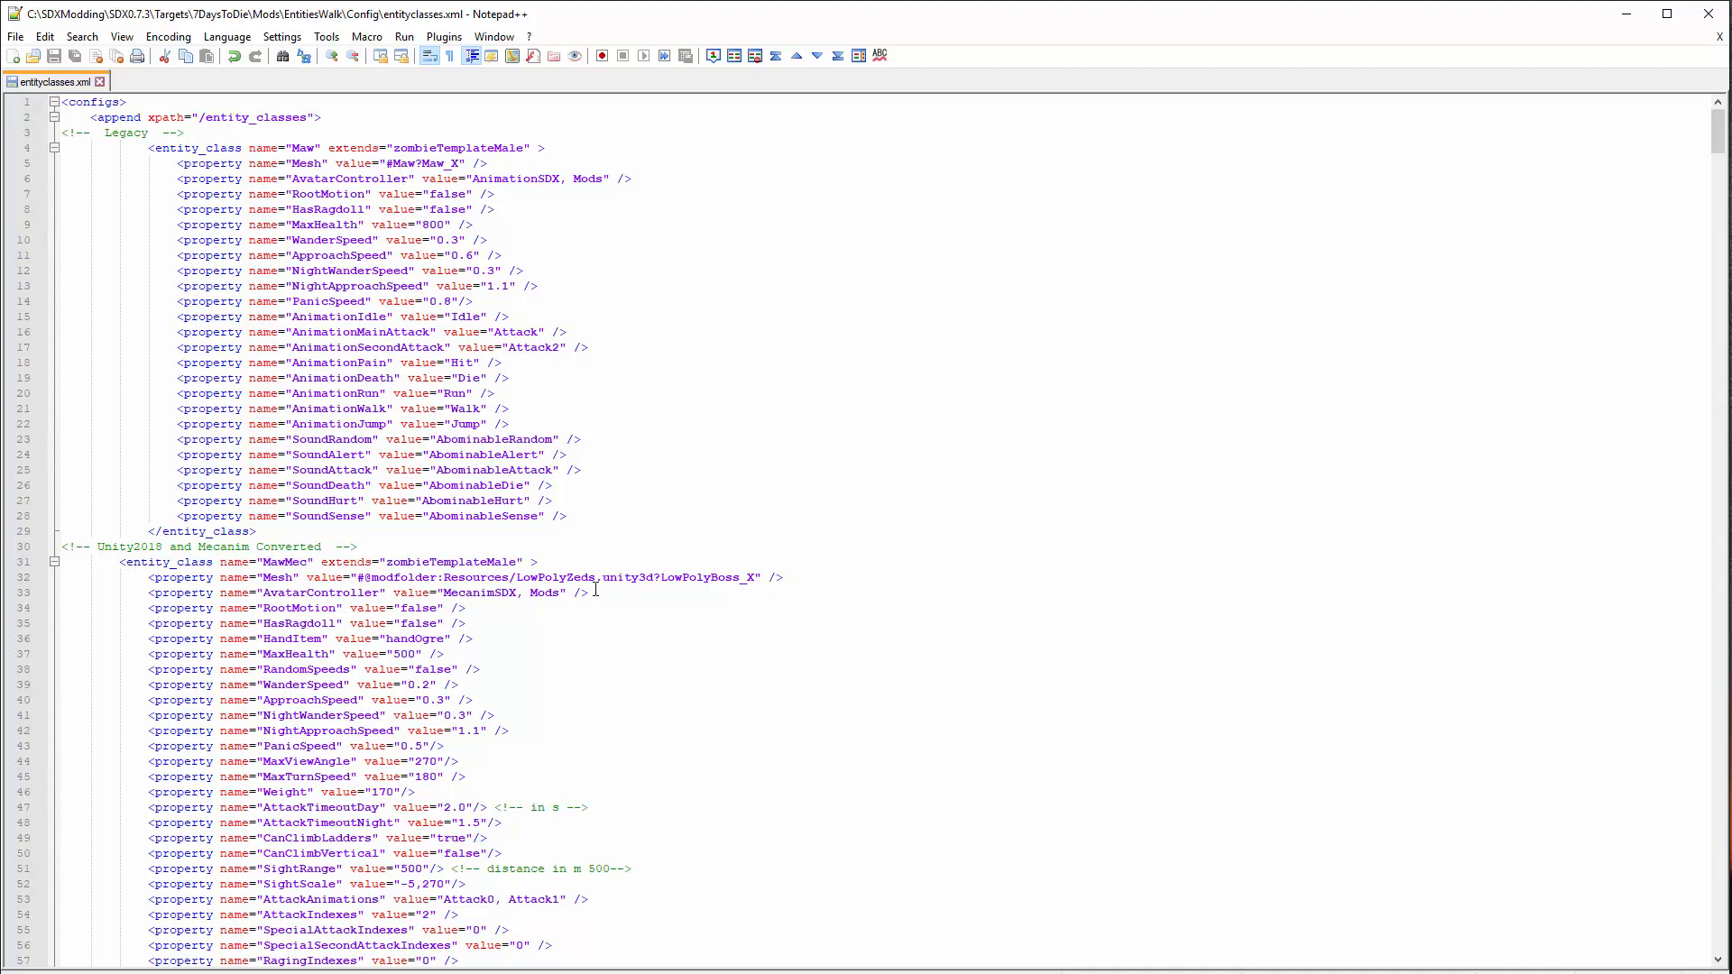
pyautogui.moveTo(516, 578); pyautogui.dragTo(596, 579)
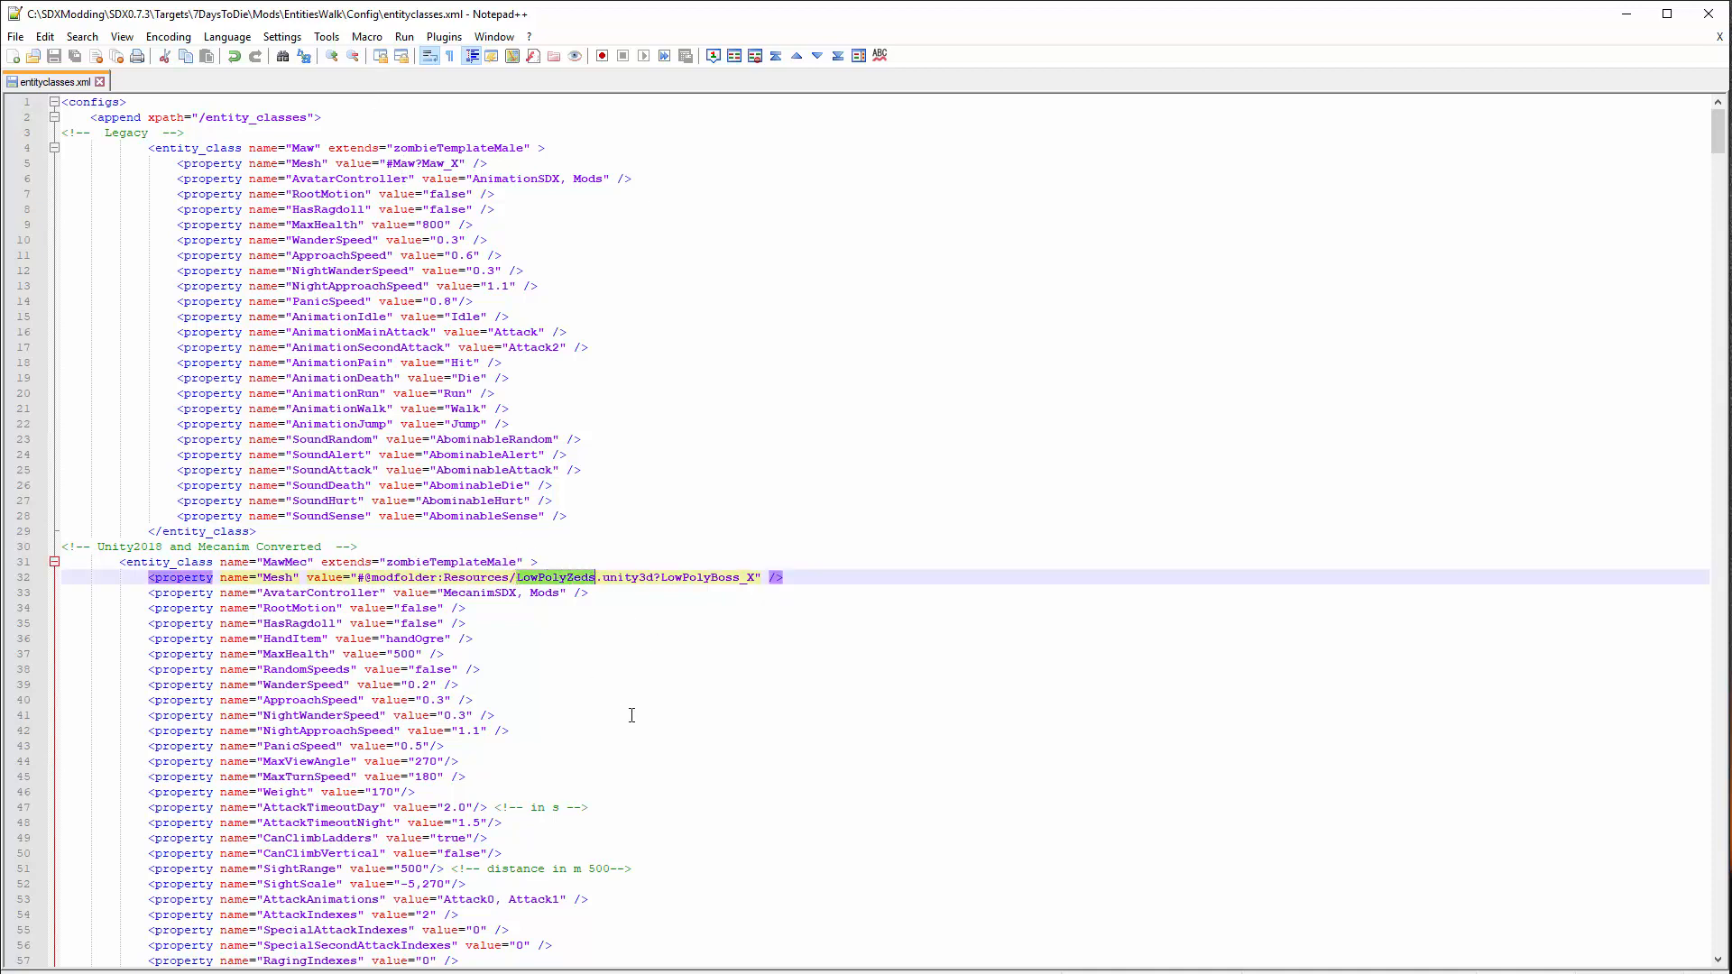
pyautogui.write('Maw')
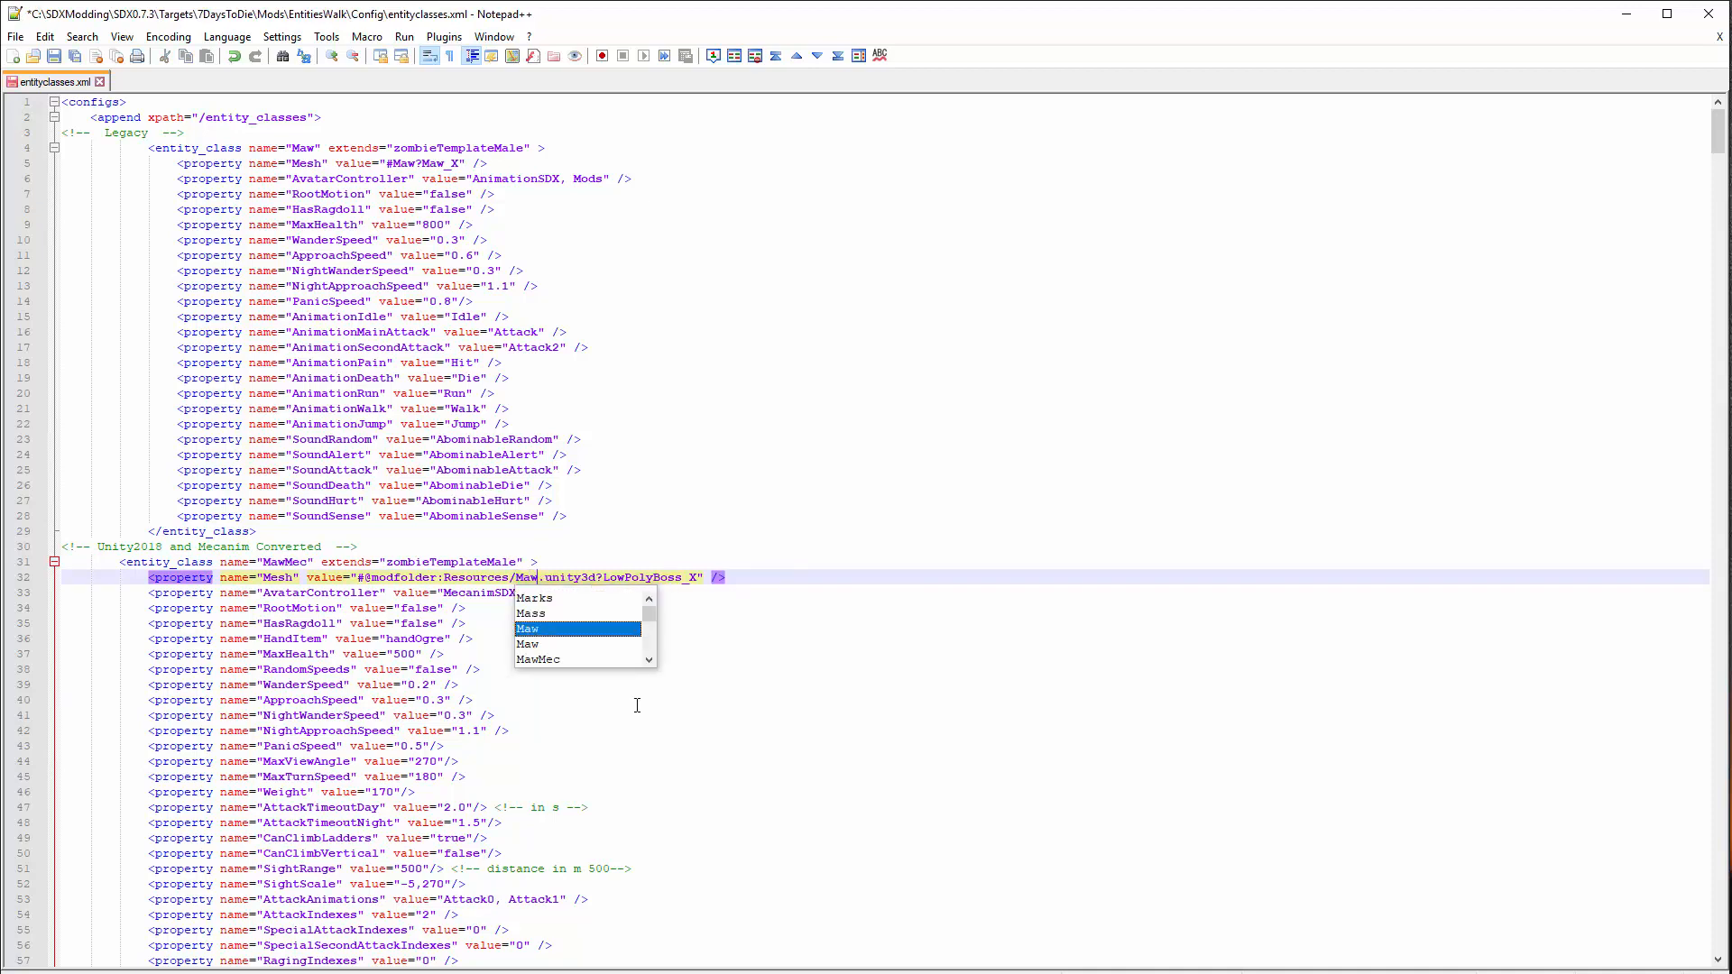
pyautogui.click(648, 502)
pyautogui.moveTo(603, 578); pyautogui.dragTo(681, 579)
pyautogui.write('Maw')
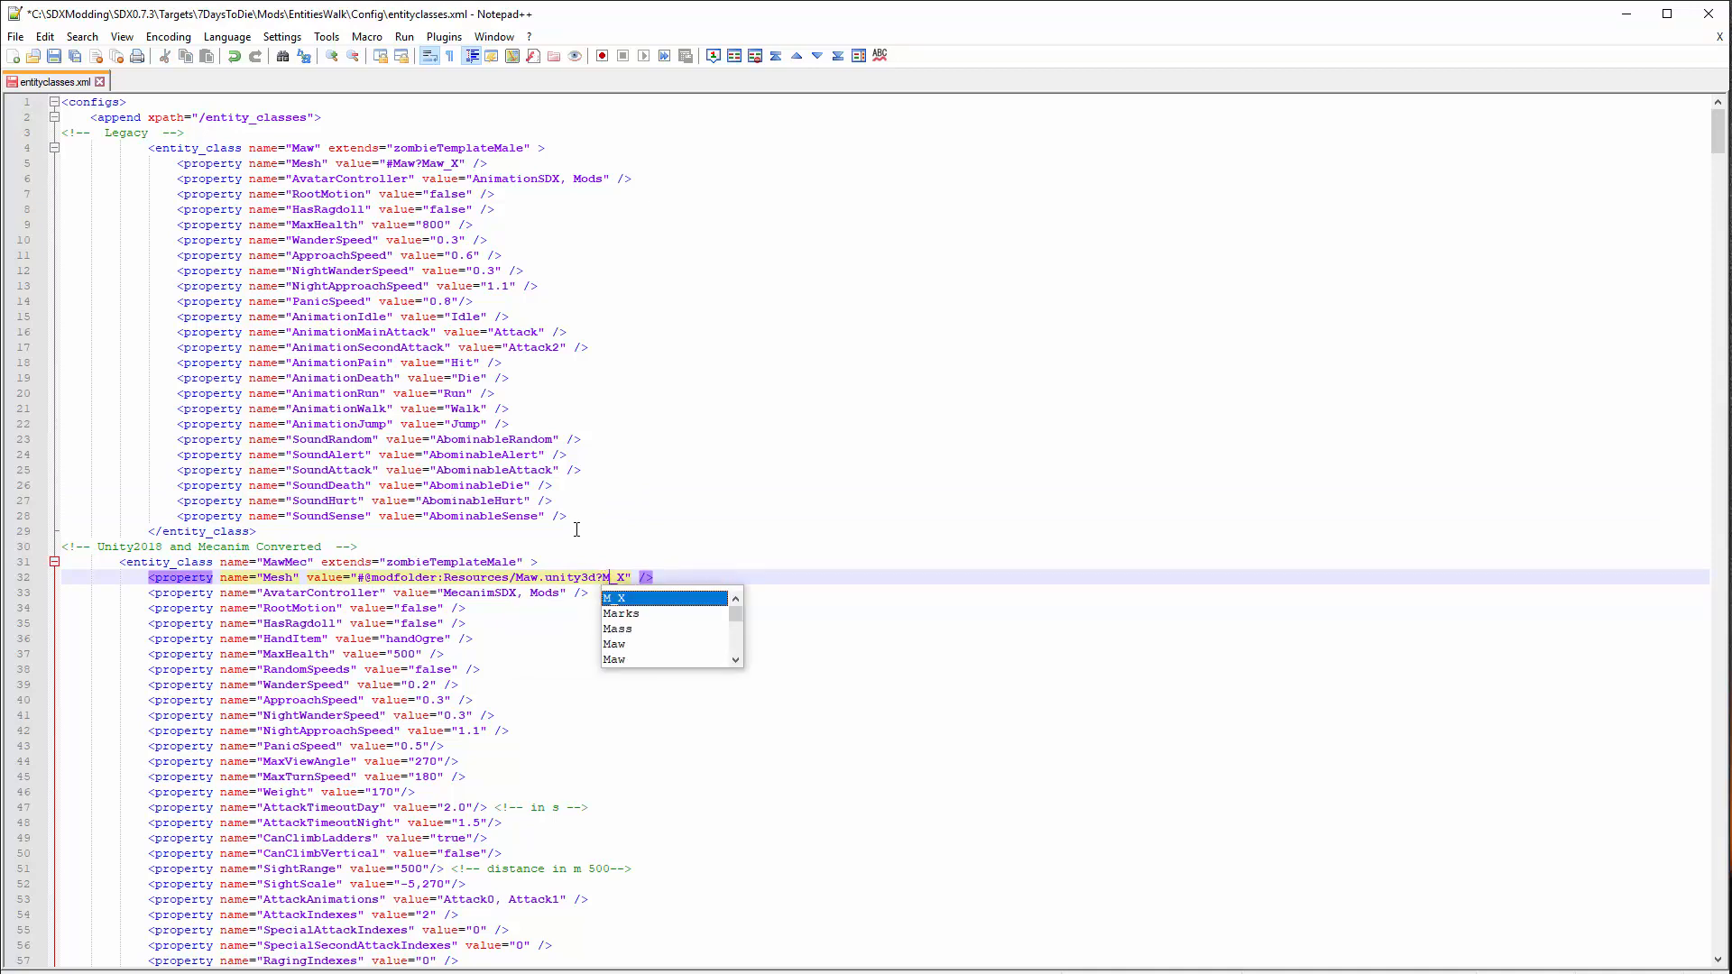
pyautogui.click(816, 373)
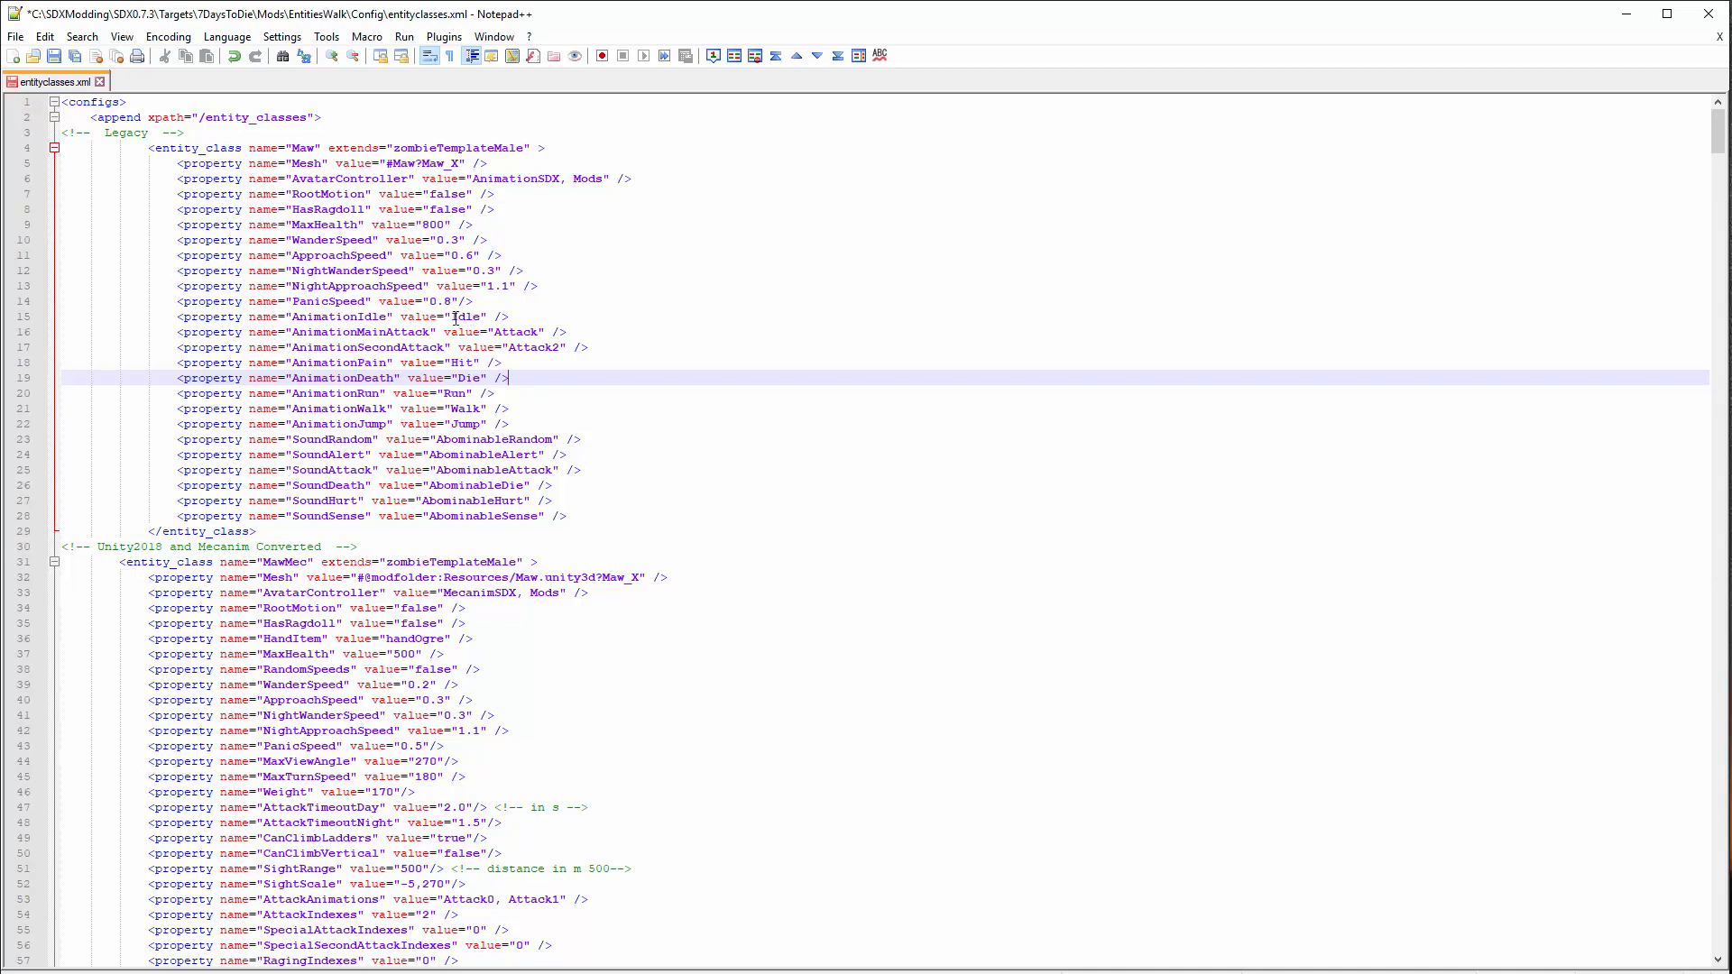
# Review the remaining MawMec entity properties and save entityclasses.xml
pyautogui.scroll(-7, 395, 586)
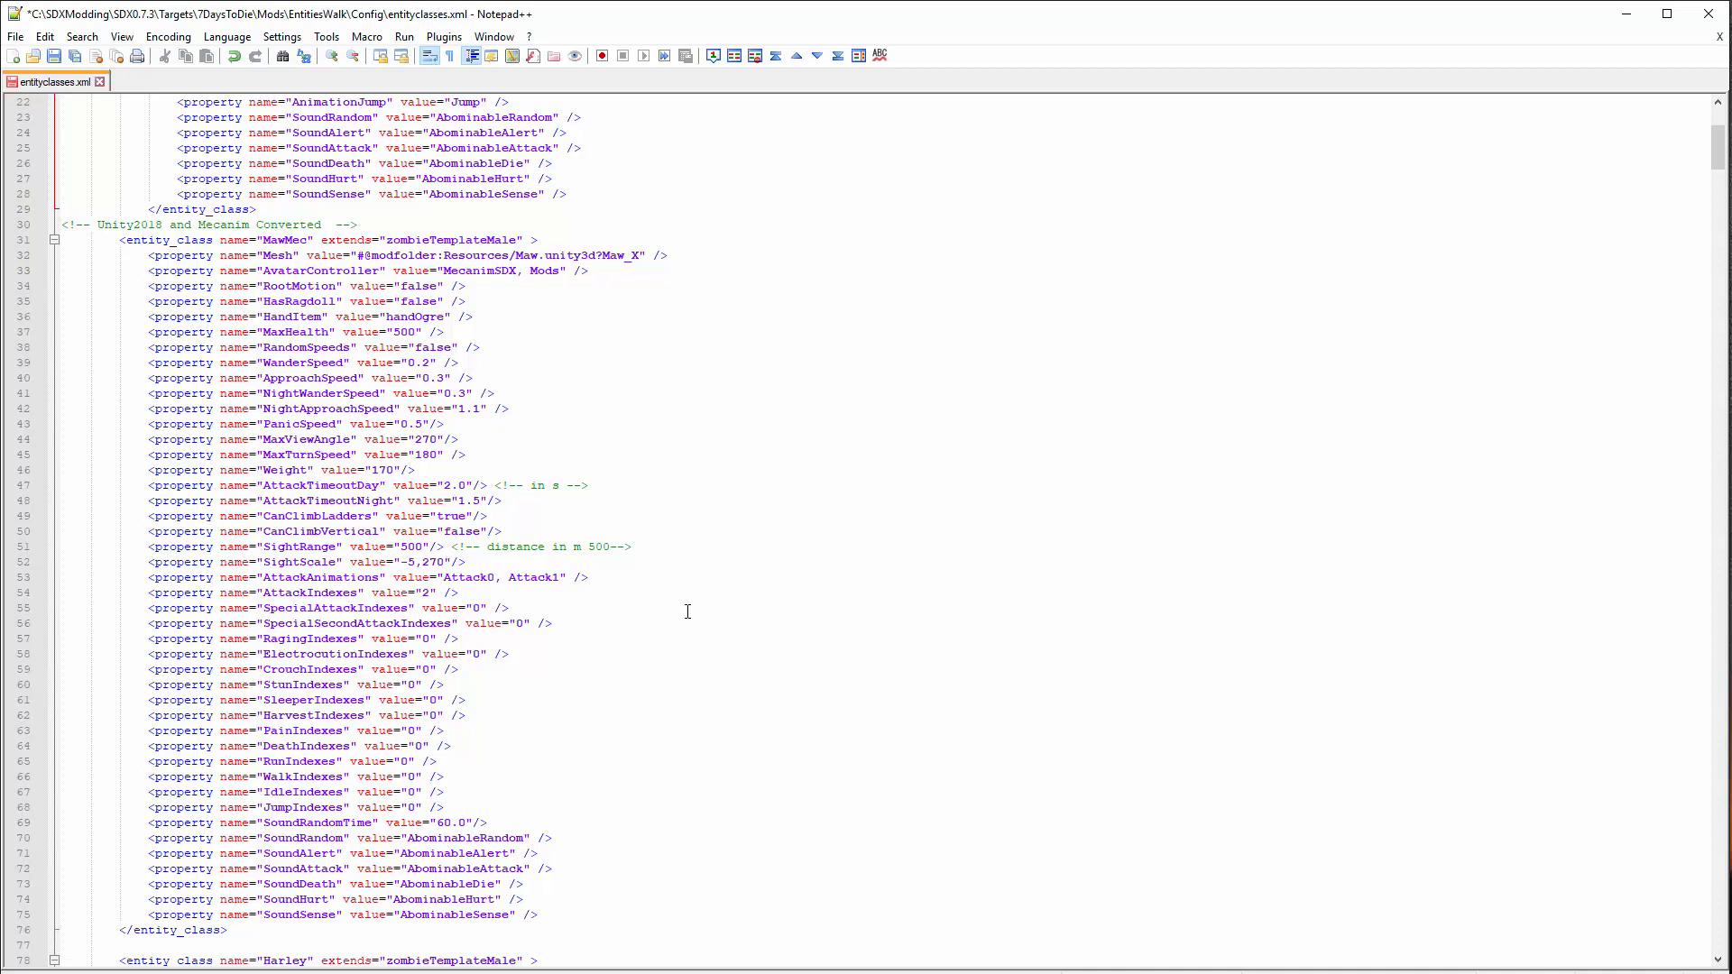
pyautogui.scroll(1, 687, 612)
pyautogui.scroll(-1, 687, 611)
pyautogui.click(55, 56)
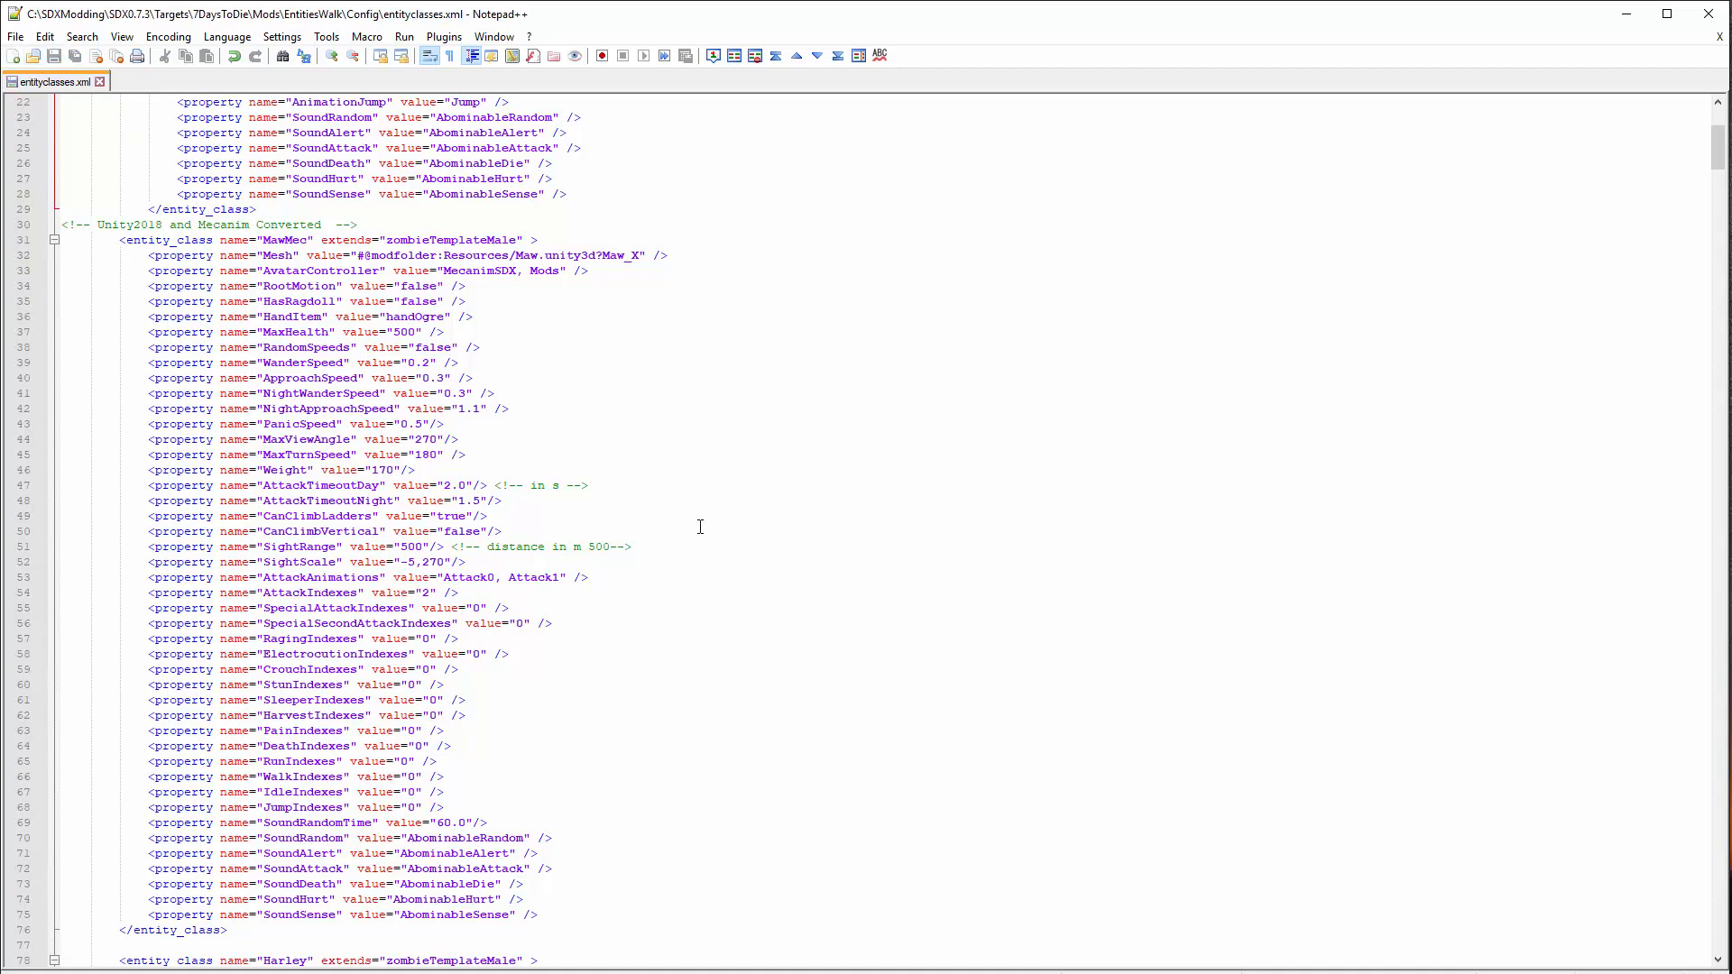